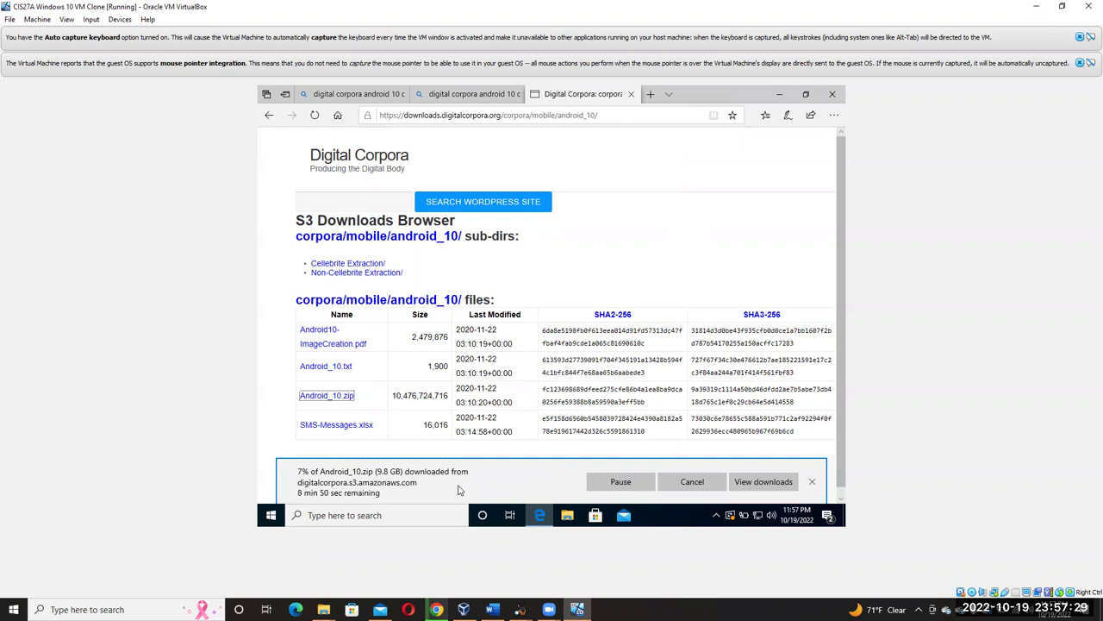
Switch to the CIS27A Lab 9 document in Word and review instruction 11 on extracting Android_10.zip with 7-zip.
mouse_move(463, 610)
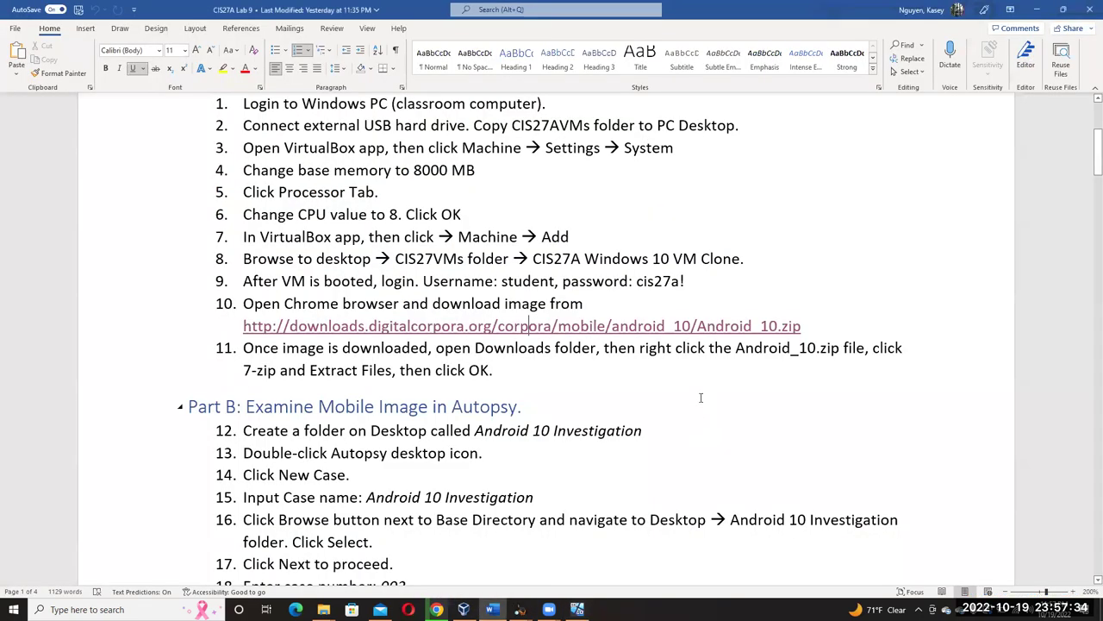
click(491, 609)
drag(497, 375, 229, 348)
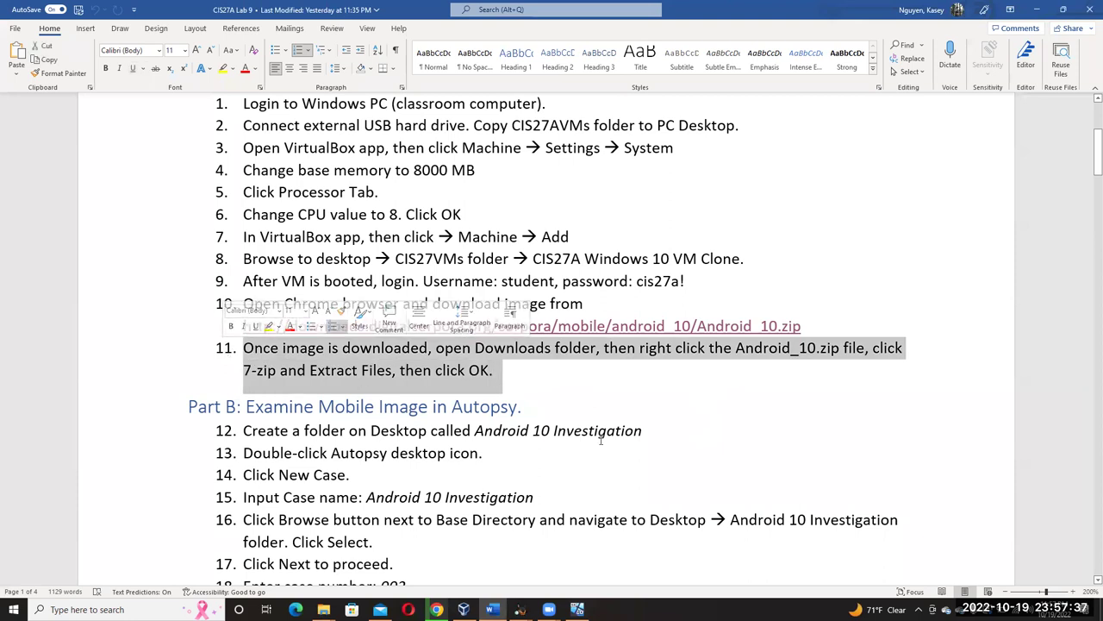
click(621, 395)
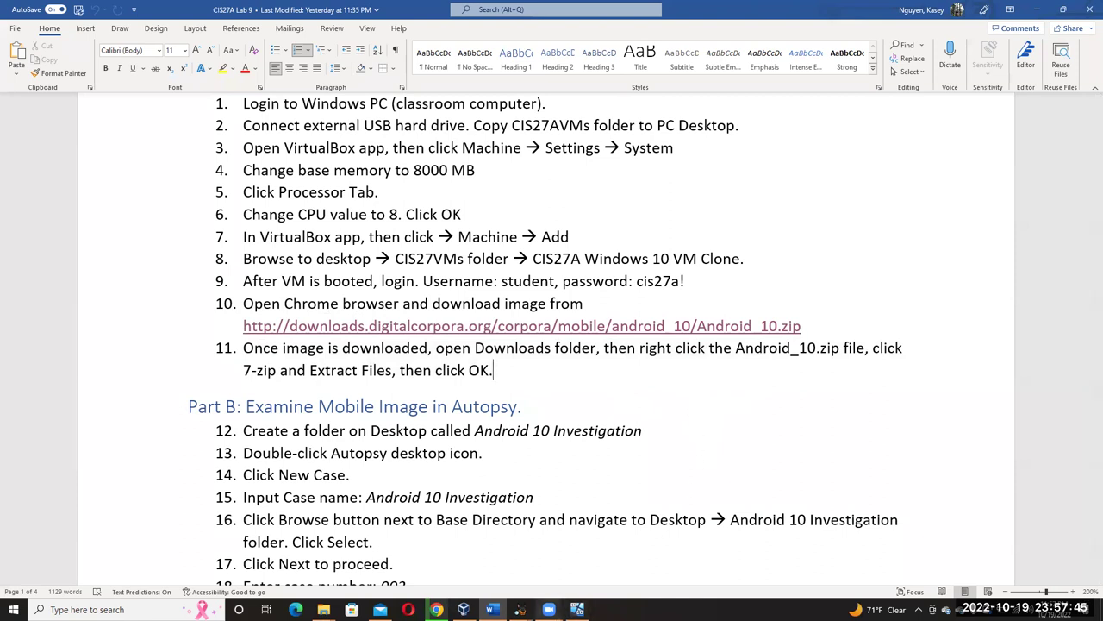
Return to the running CIS27A Windows 10 VM Clone and minimize its browser window to reach the desktop.
mouse_move(520, 609)
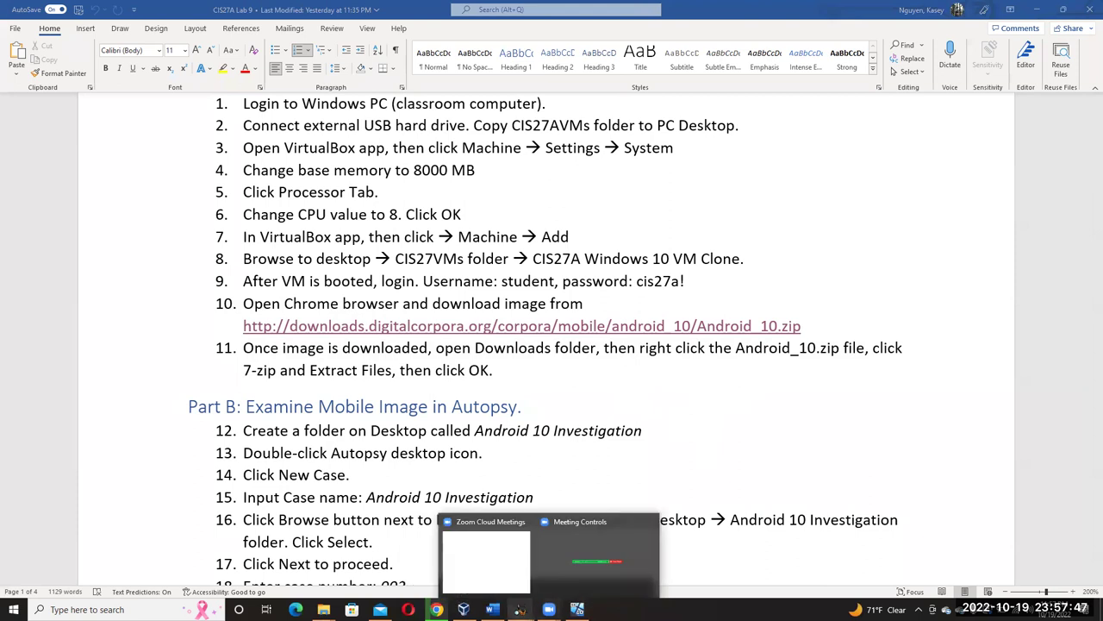
click(464, 609)
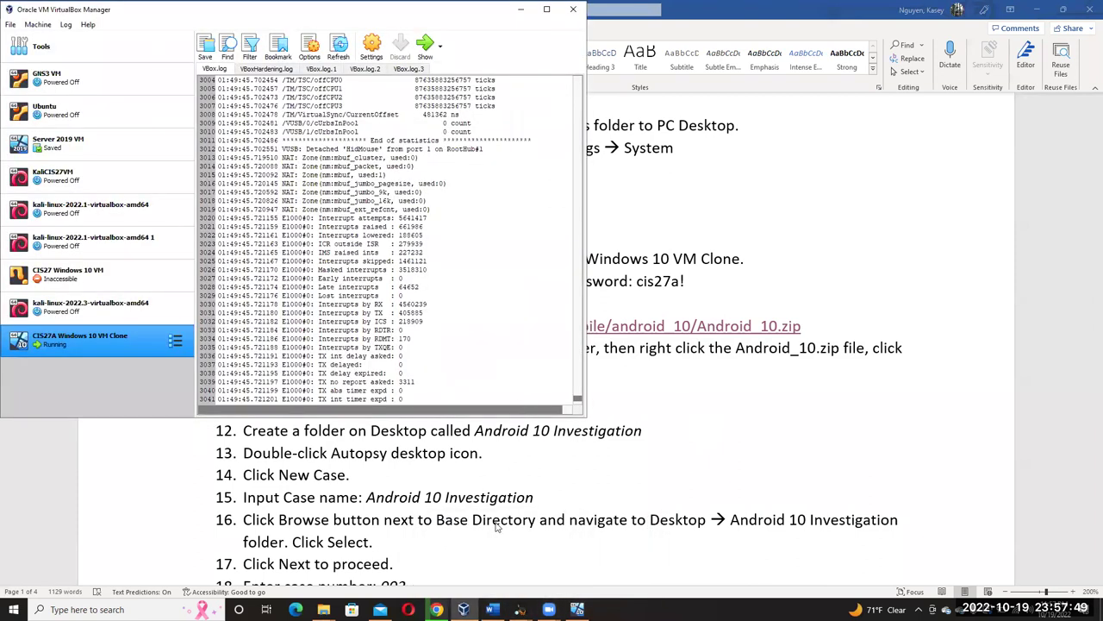
click(437, 610)
click(437, 610)
click(577, 609)
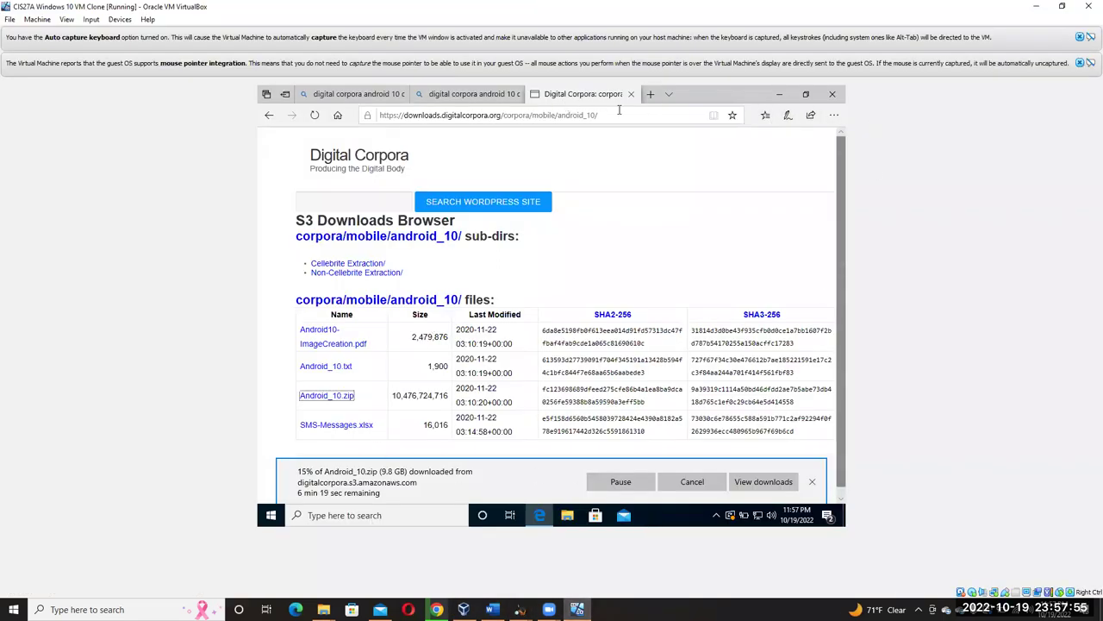
click(779, 94)
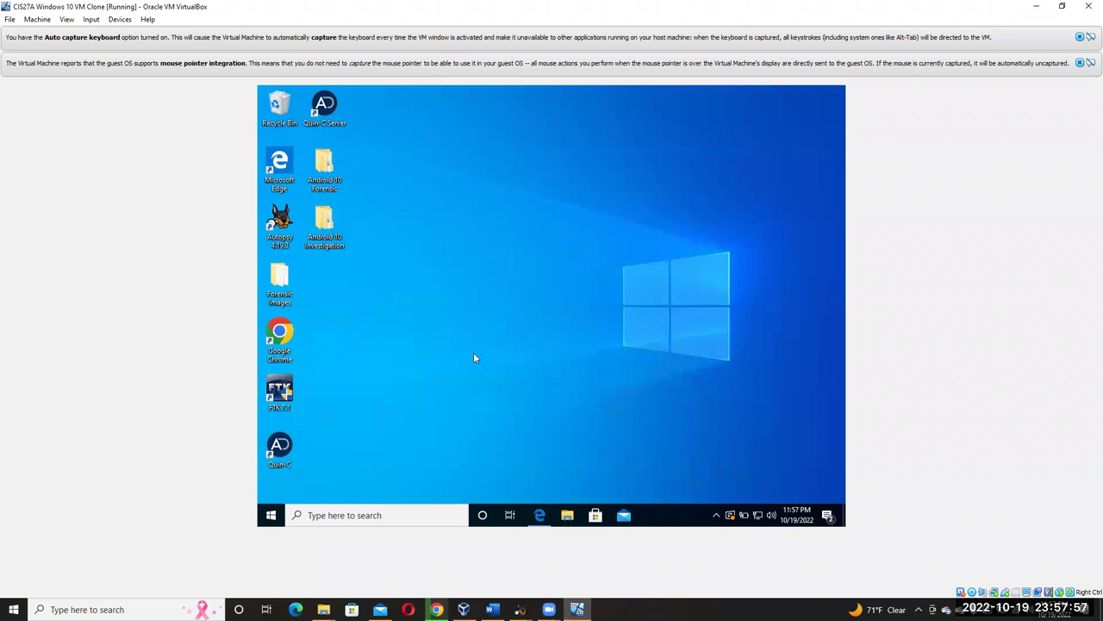
Inspect the contents of the nested Android 10 Investigation case folder on the VM desktop and close the window.
double_click(335, 228)
double_click(418, 235)
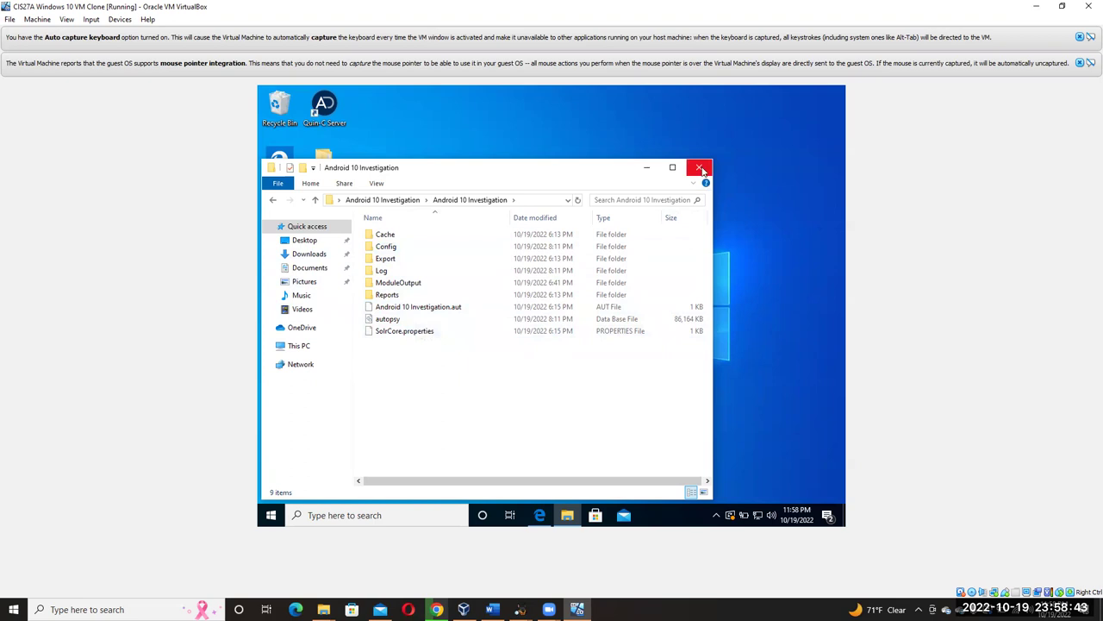
click(700, 168)
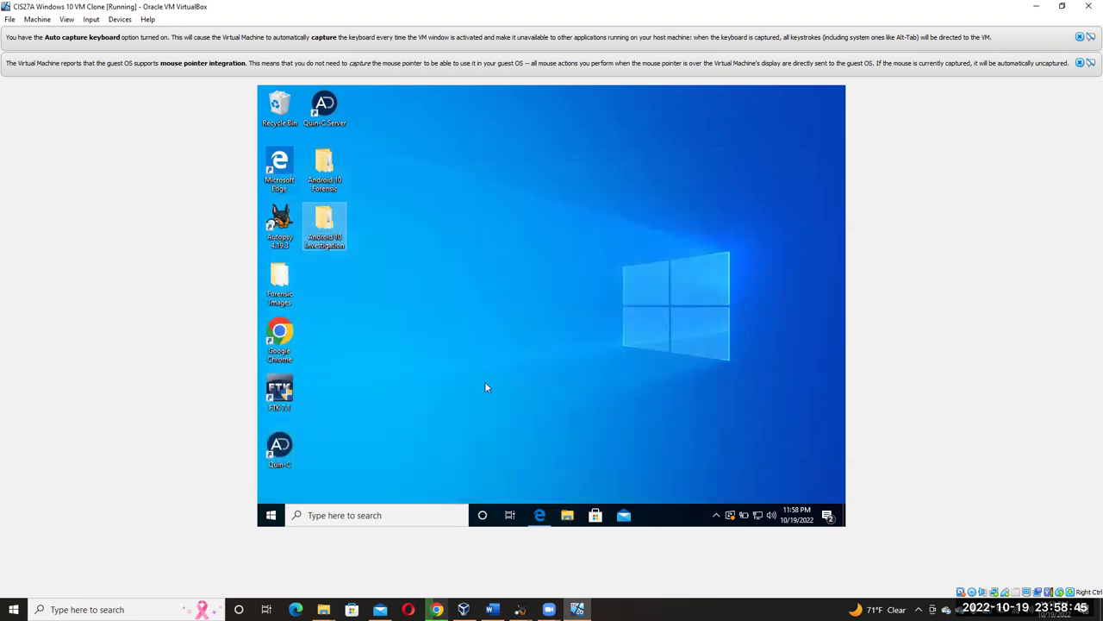
right_click(420, 240)
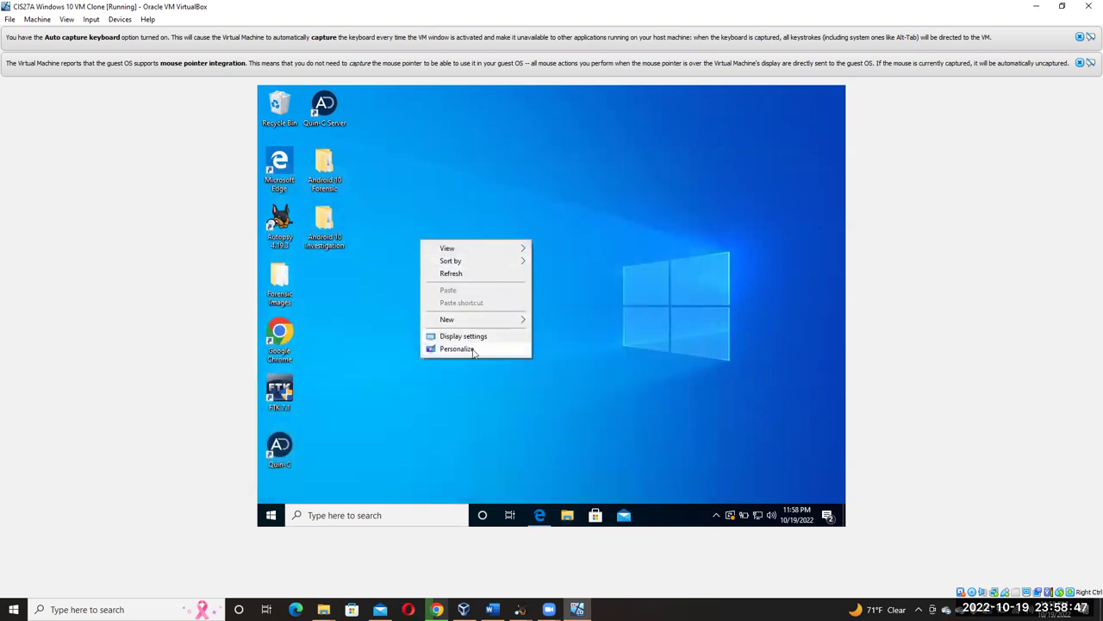
mouse_move(486, 323)
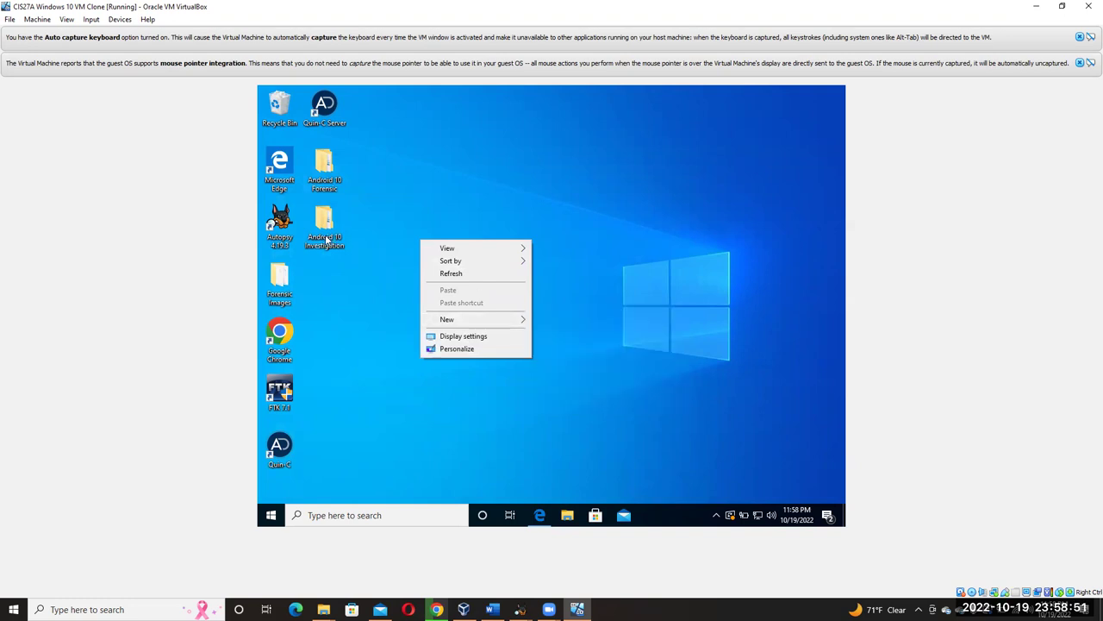
click(340, 319)
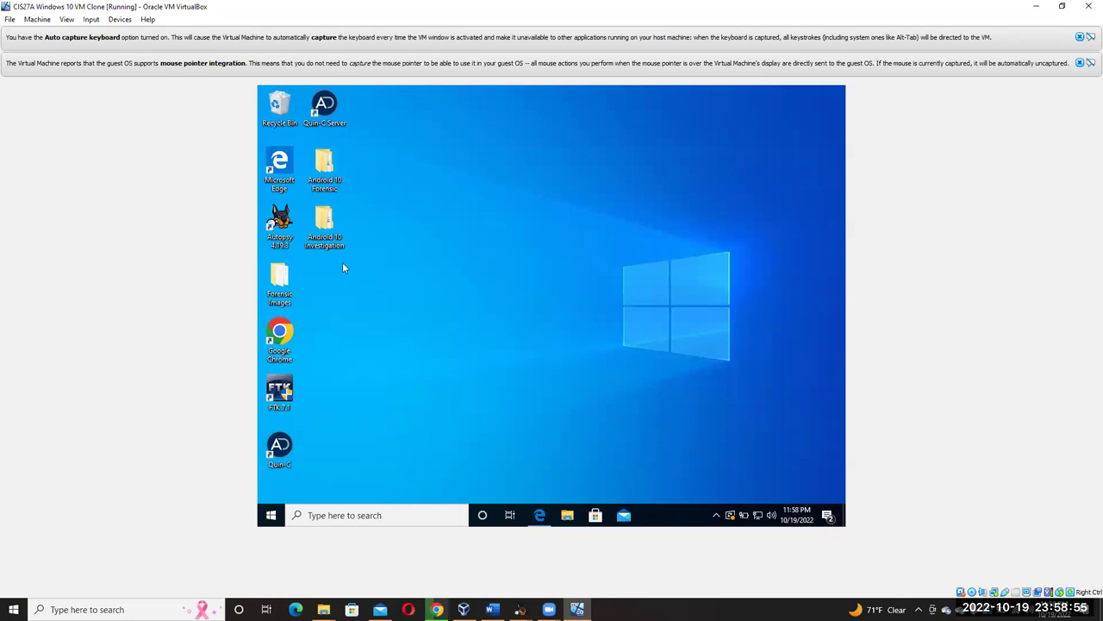
click(328, 171)
ctrl+click(329, 242)
click(328, 243)
click(487, 260)
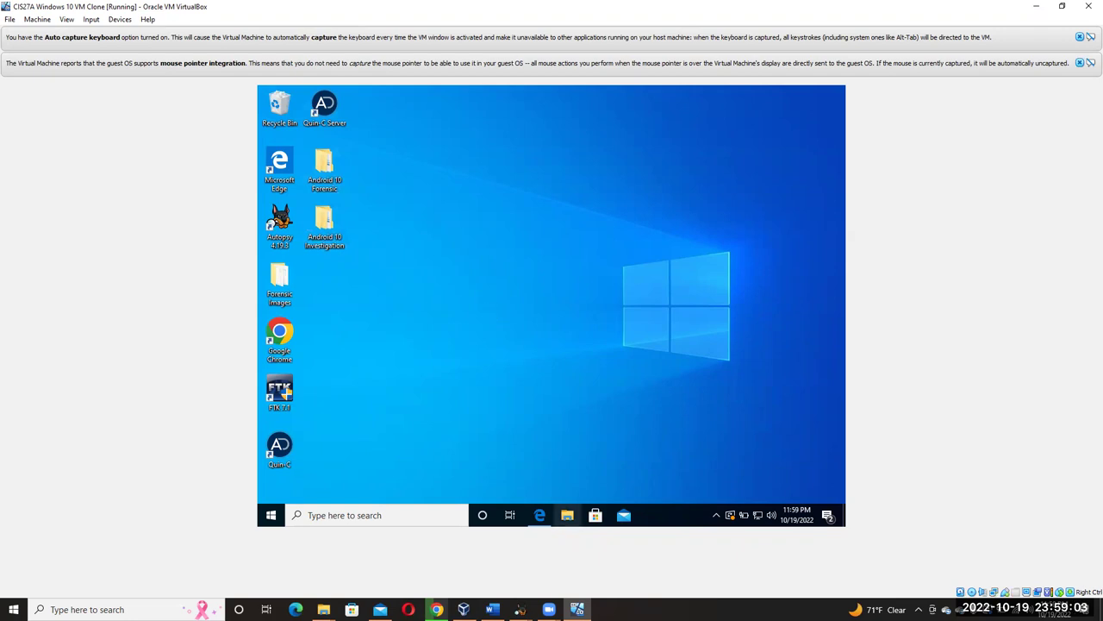
Check instructions 12 and 13 in the Word lab document and launch Autopsy in the virtual machine.
click(491, 610)
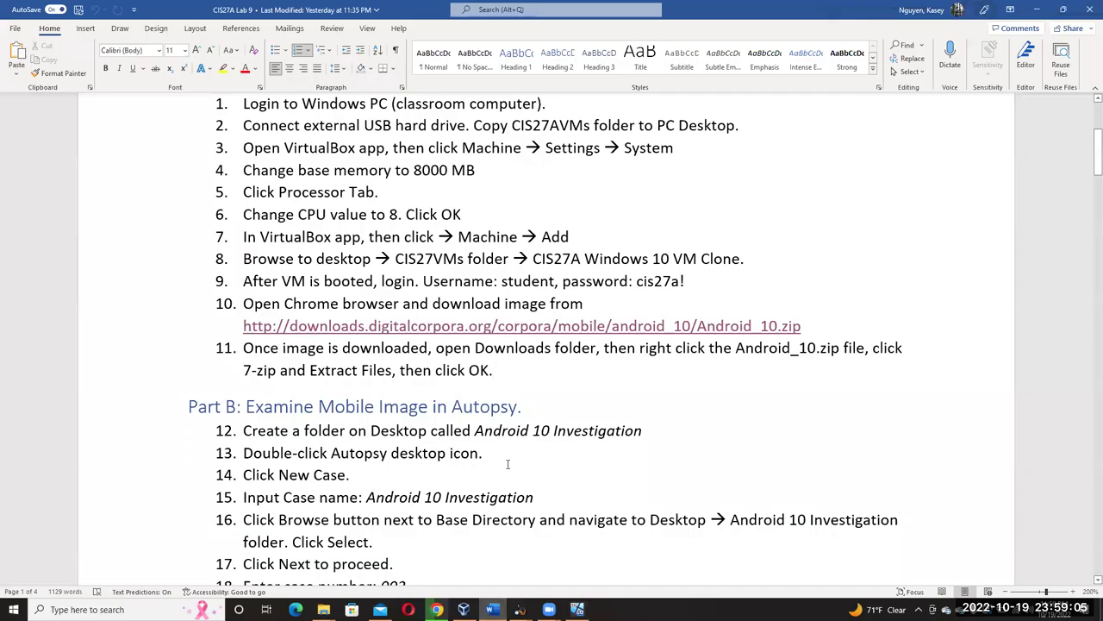
drag(518, 438, 643, 431)
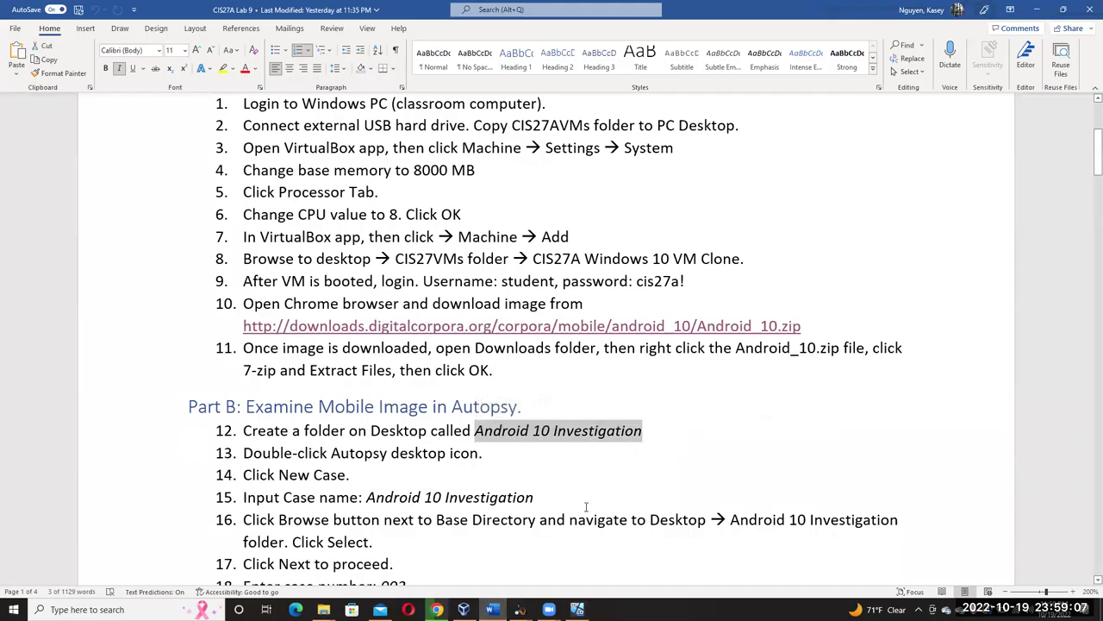
click(506, 455)
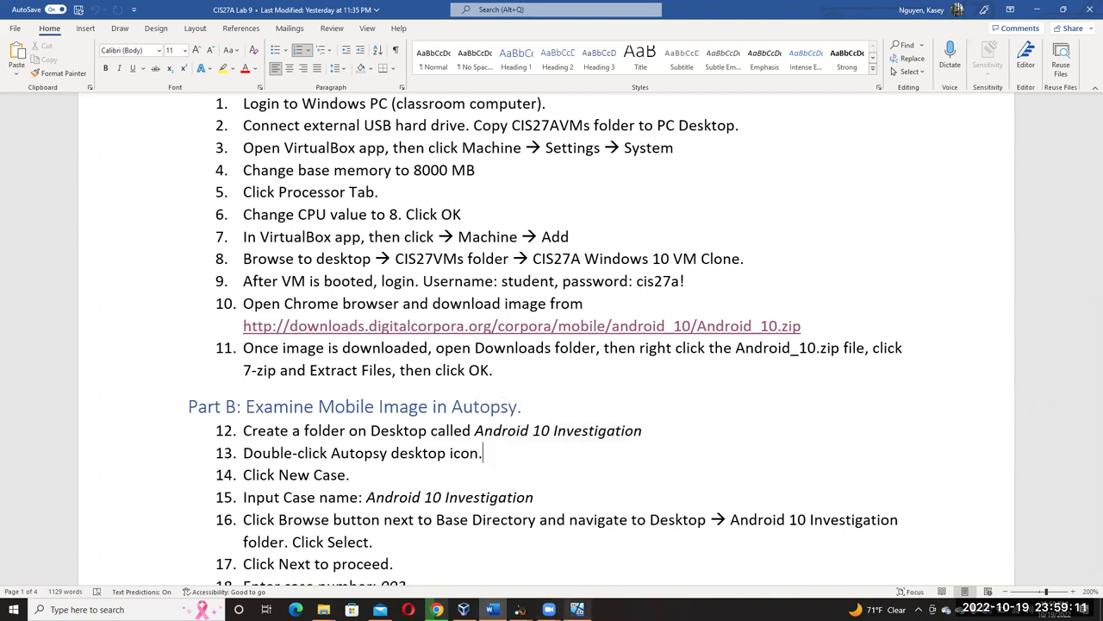
click(577, 609)
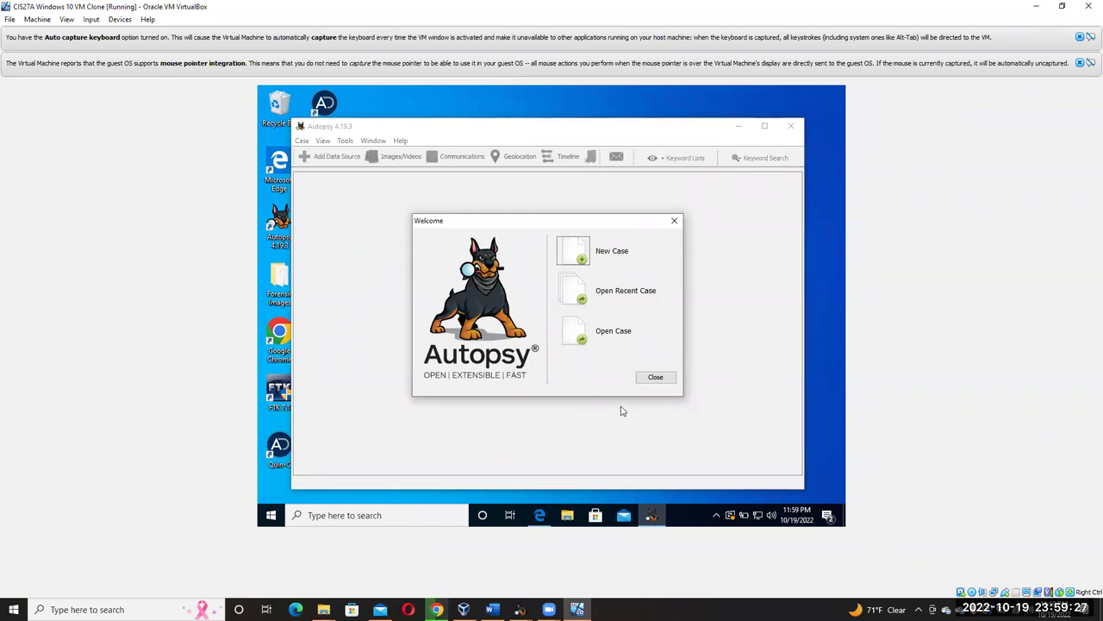
Review instructions 14 and 15 in the Word lab document on starting a new case and its case name.
click(491, 609)
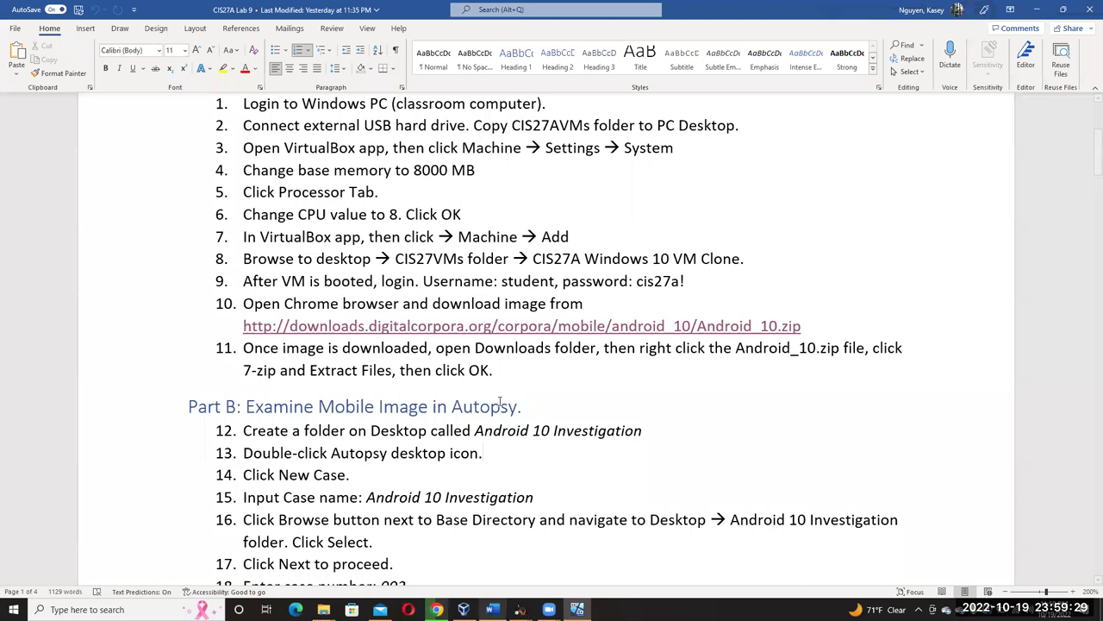
scroll(521, 438, down, 2)
scroll(520, 438, down, 1)
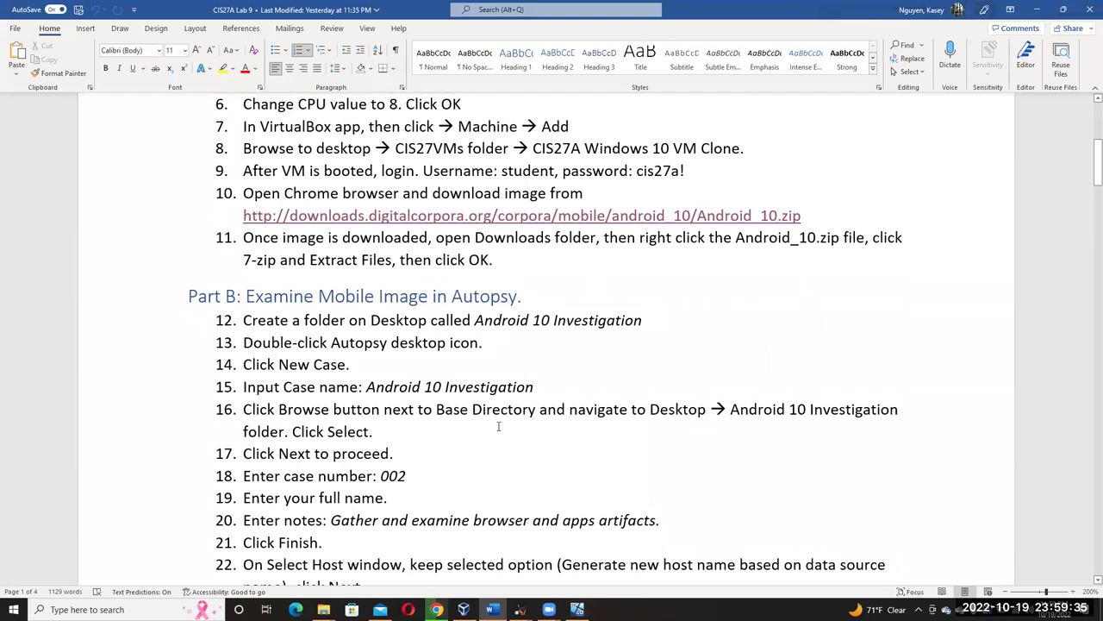
drag(356, 365, 244, 364)
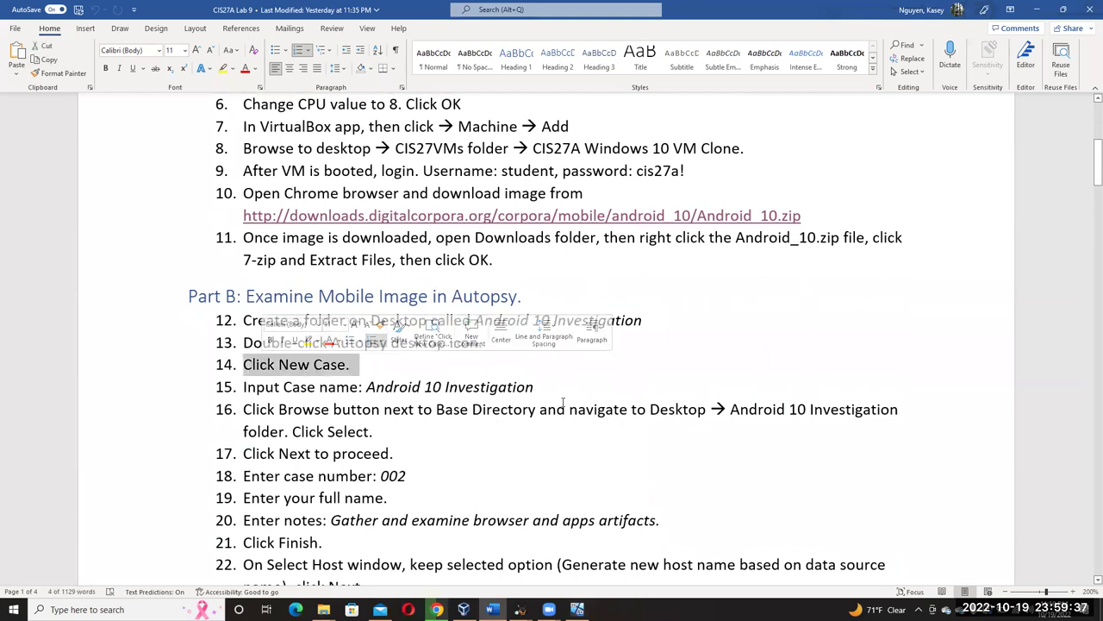
drag(577, 391, 365, 388)
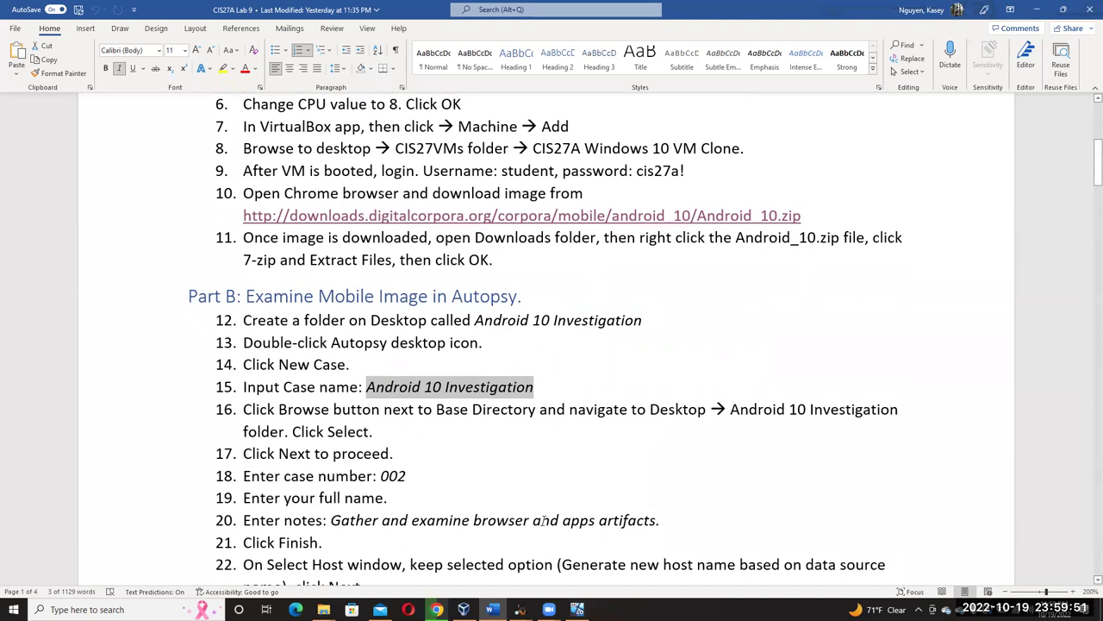
Return to Autopsy in the virtual machine and start a new case named Android 10 Investigation.
click(521, 609)
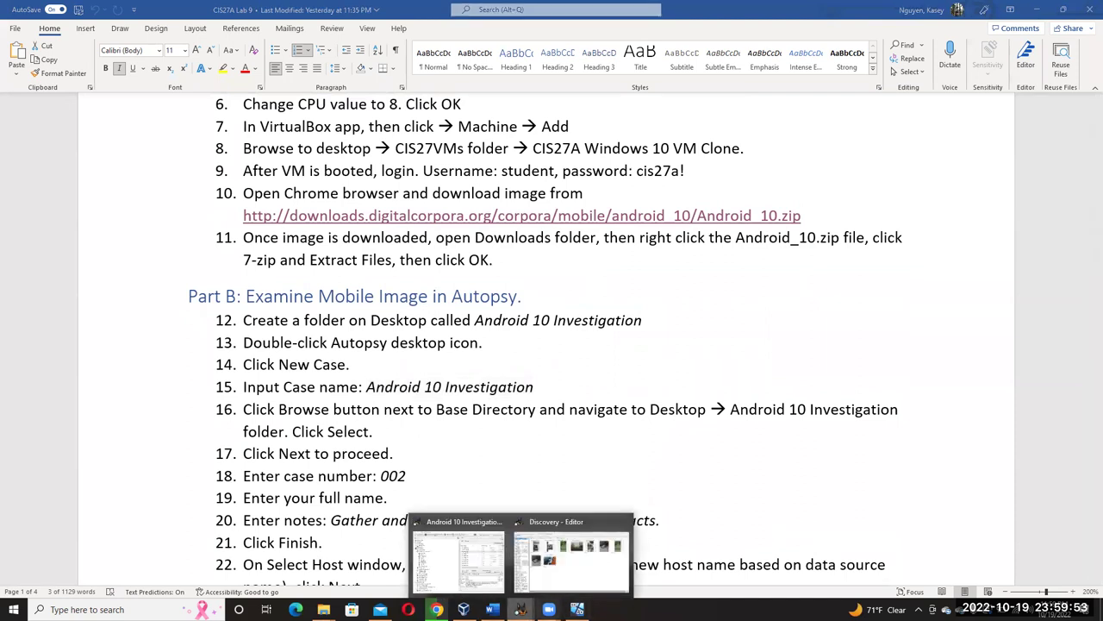
click(458, 560)
click(565, 254)
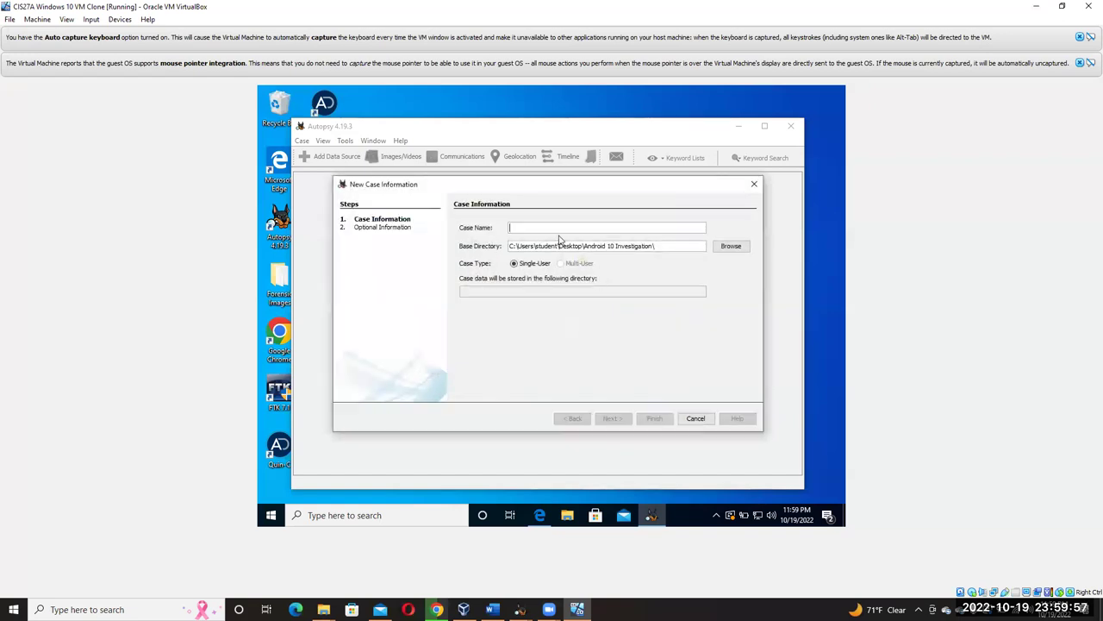
text(Andro)
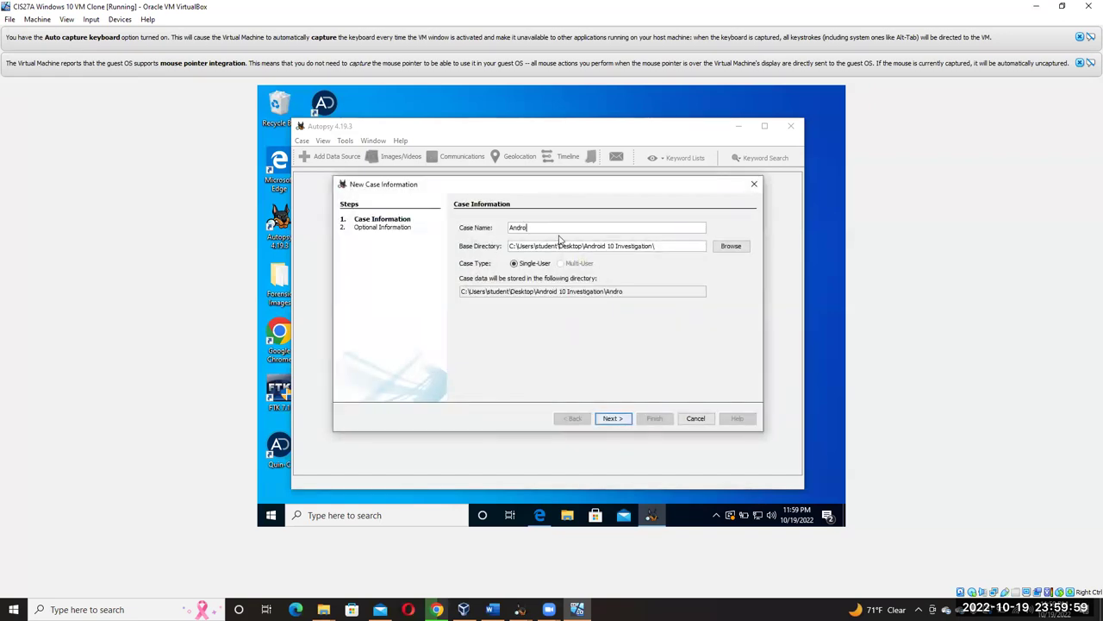
text(id 10 Inves)
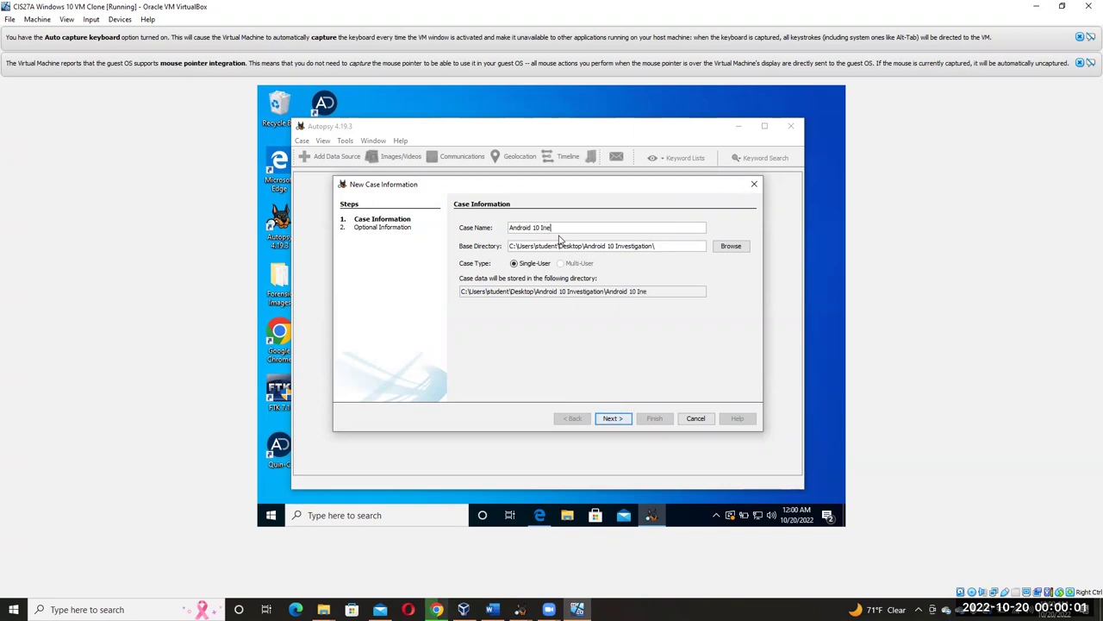
text(tigation)
Set the case's base directory to the Android 10 Investigation folder on the Desktop and try to proceed to the optional information.
click(731, 245)
click(536, 221)
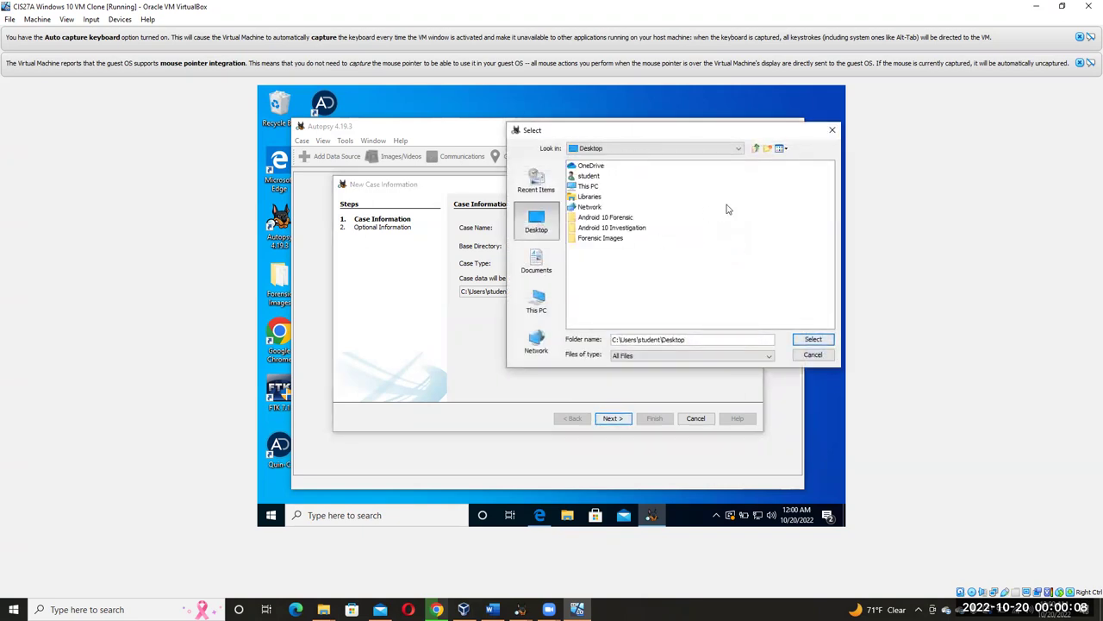
click(631, 228)
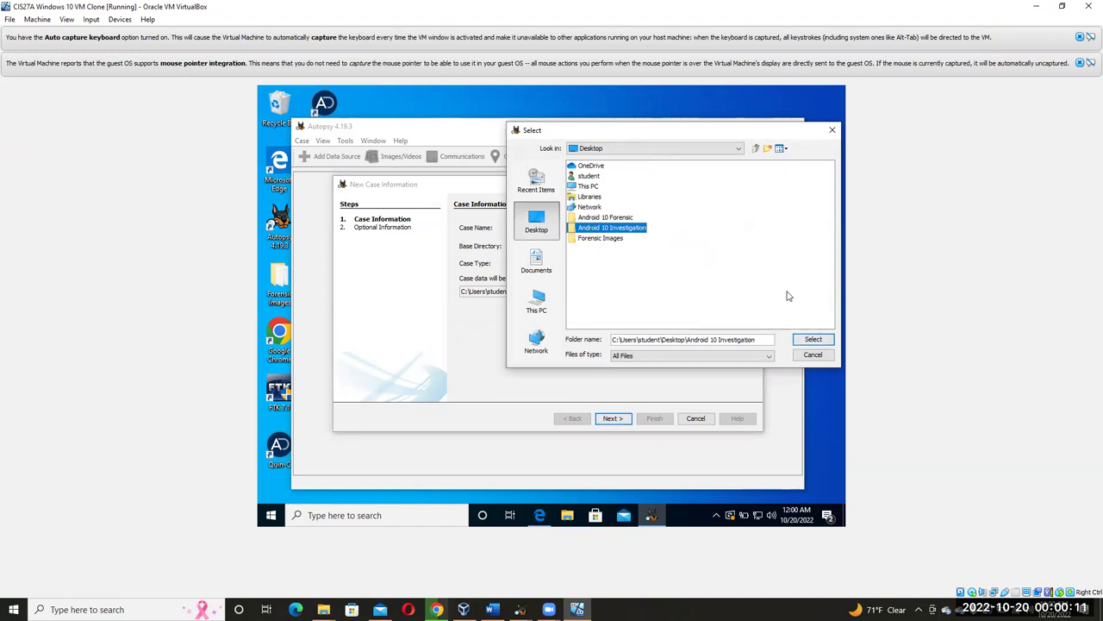
click(813, 338)
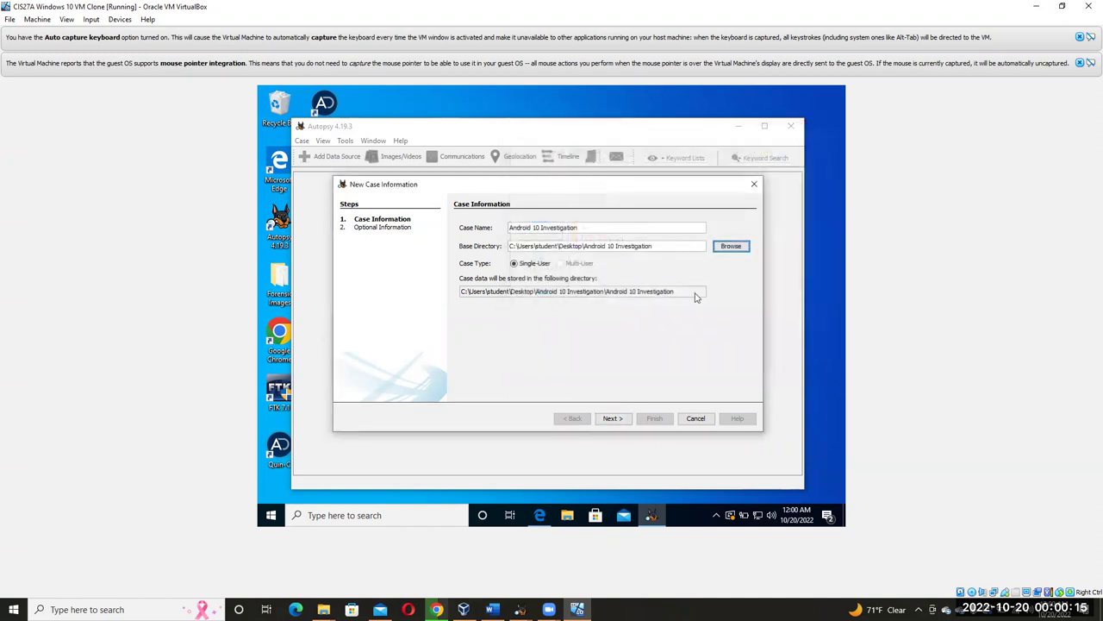
click(607, 419)
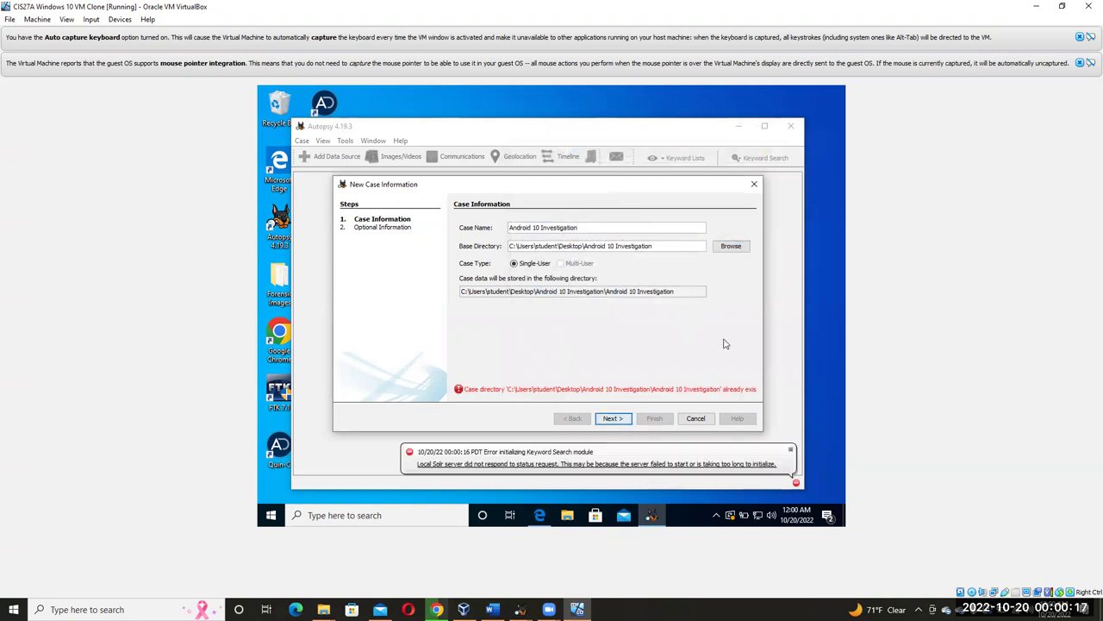
Cancel the new case, dismiss the Welcome dialog and close Autopsy.
click(698, 418)
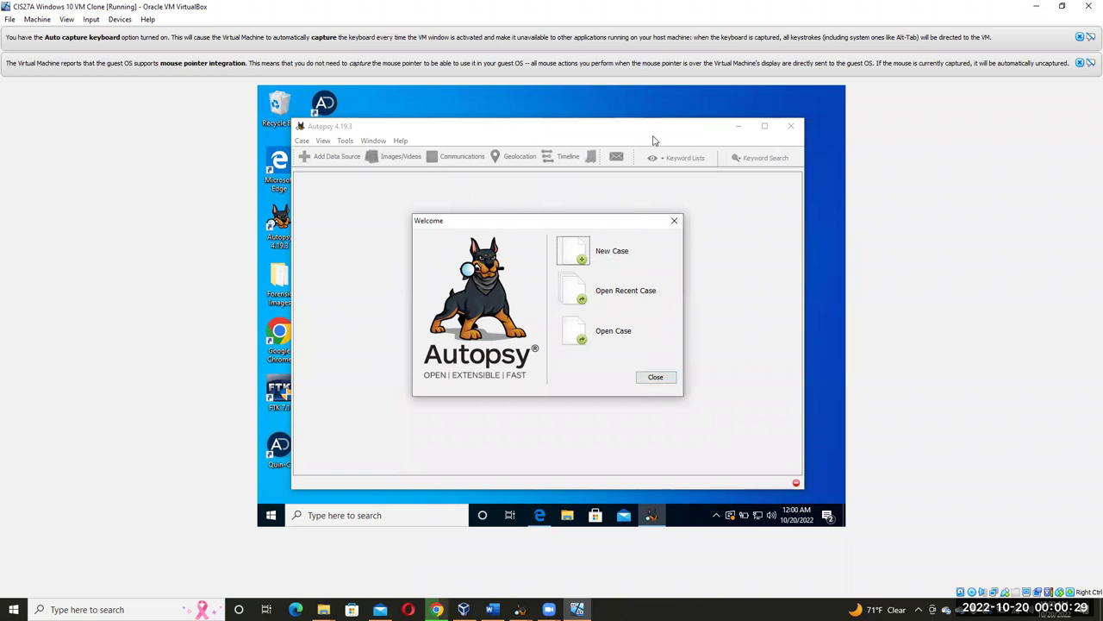
click(642, 377)
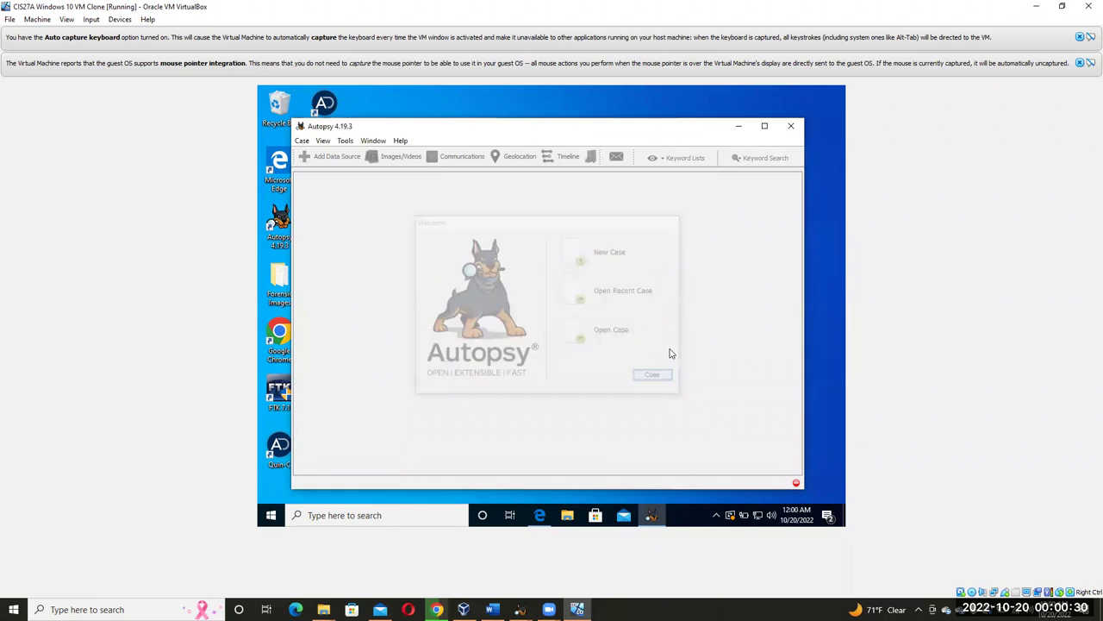
click(791, 126)
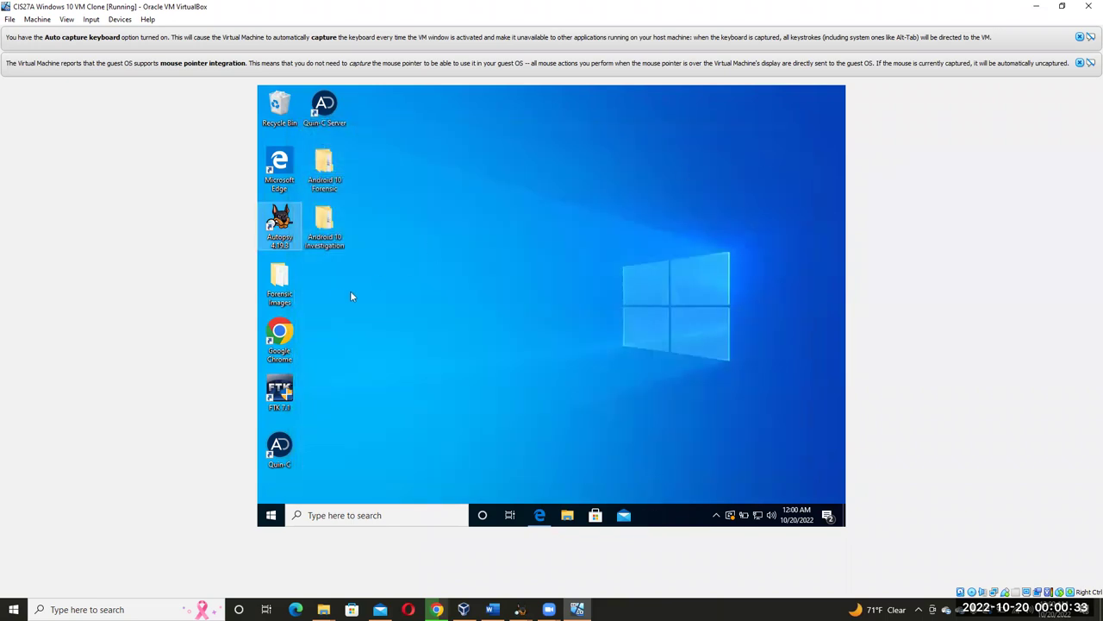
Create a desktop folder named Android 10 Case and place it beneath the Android 10 Investigation folder.
right_click(341, 295)
mouse_move(379, 377)
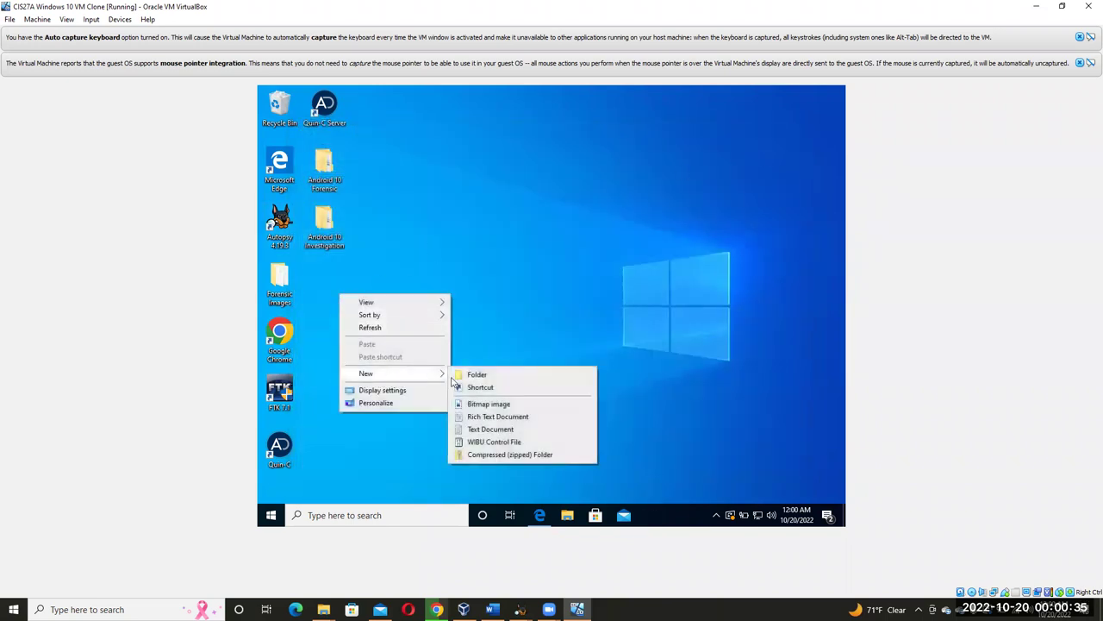
click(483, 374)
text(Android 10 Inv)
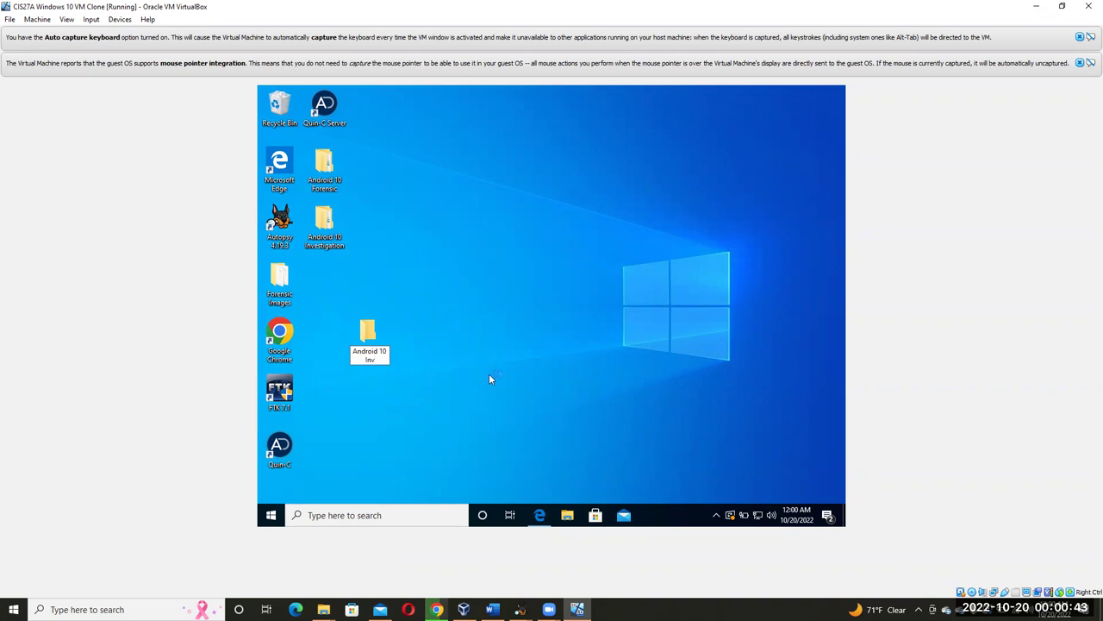
key(BackSpace)
key(BackSpace)
key(BackSpace)
text(Case)
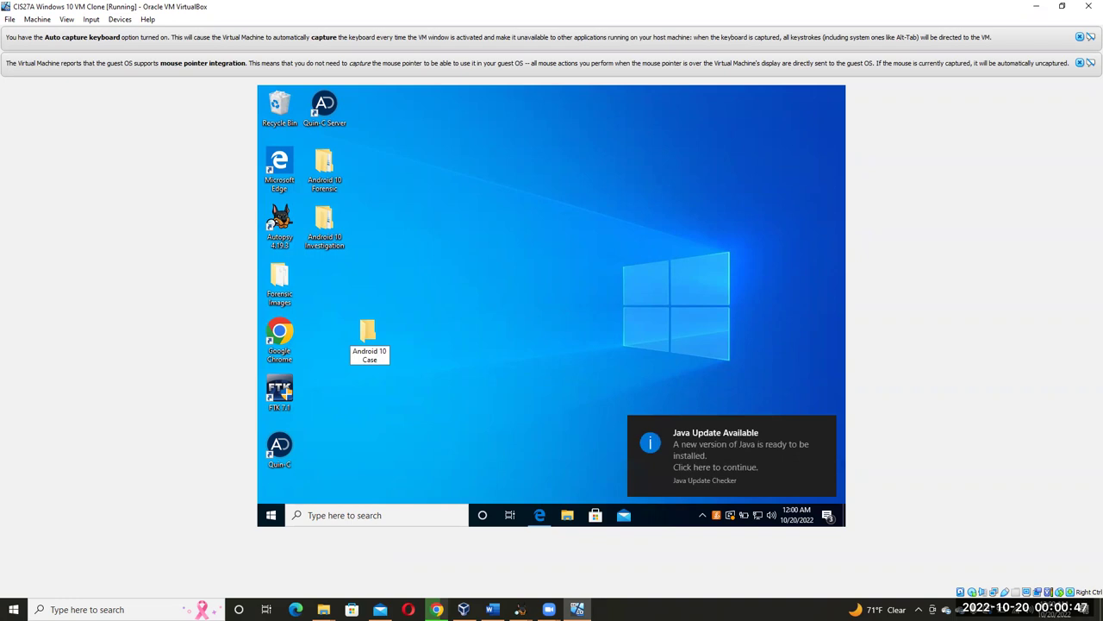
key(Return)
drag(385, 320, 321, 291)
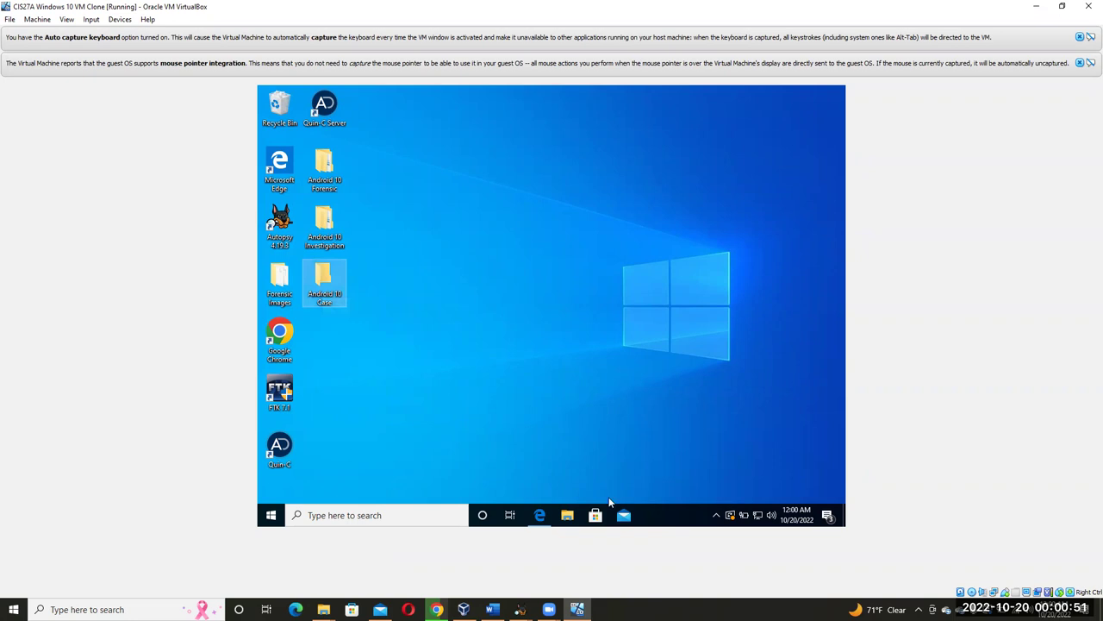
Reopen Autopsy and start a new case named Android 10 Investigation.
double_click(280, 226)
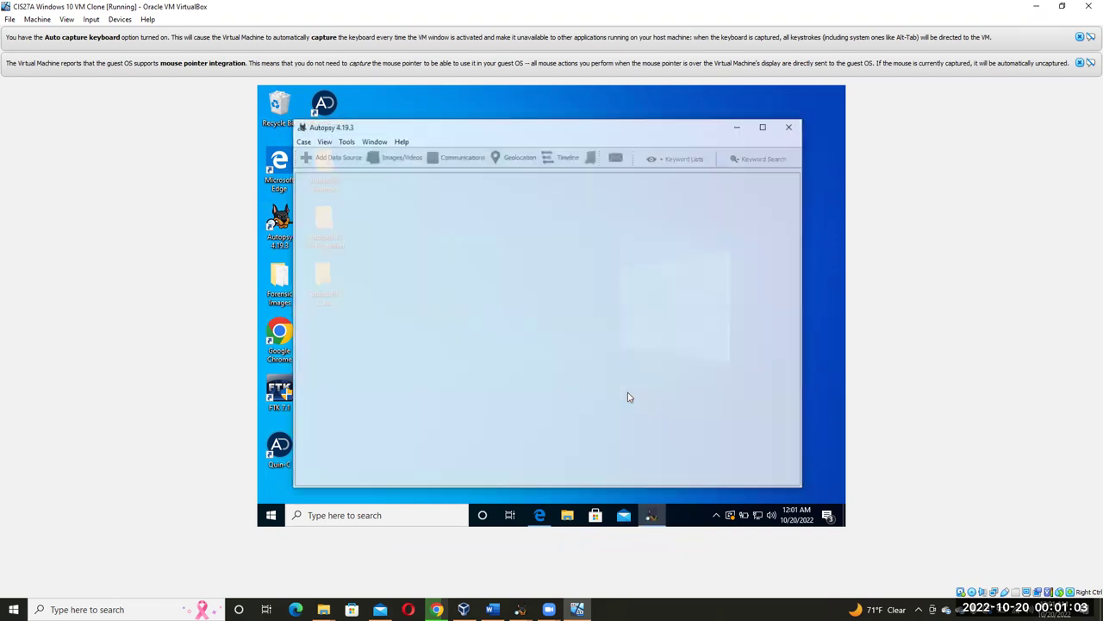
click(593, 259)
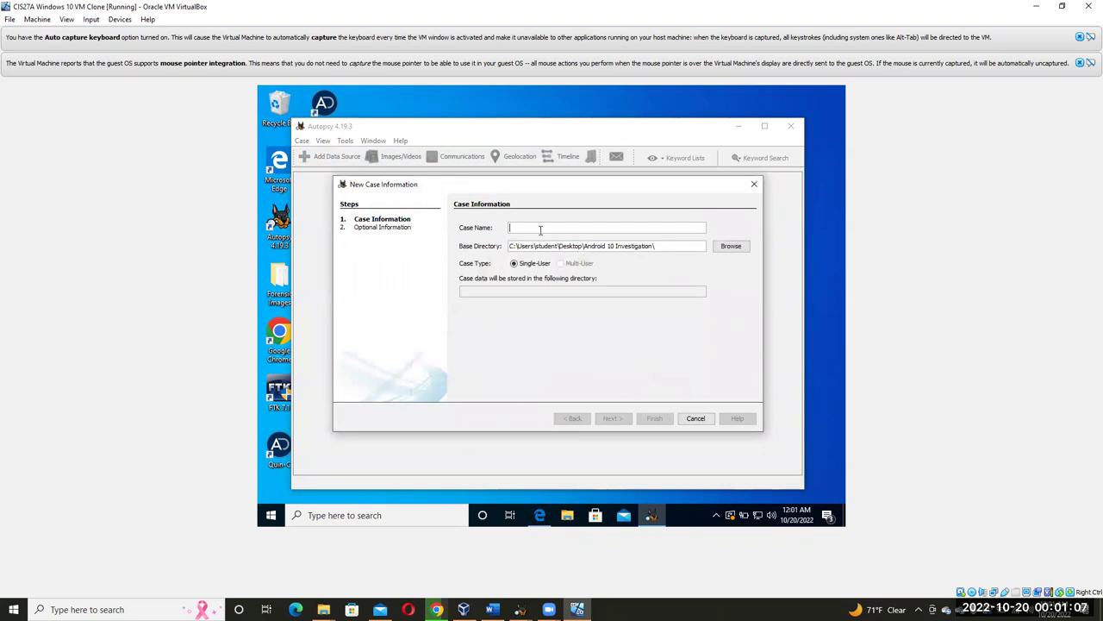
text(Android 10 Invedsti)
key(BackSpace)
text(stigation)
Set the case's base directory to the Android 10 Case folder on the Desktop and proceed to the optional information.
click(730, 247)
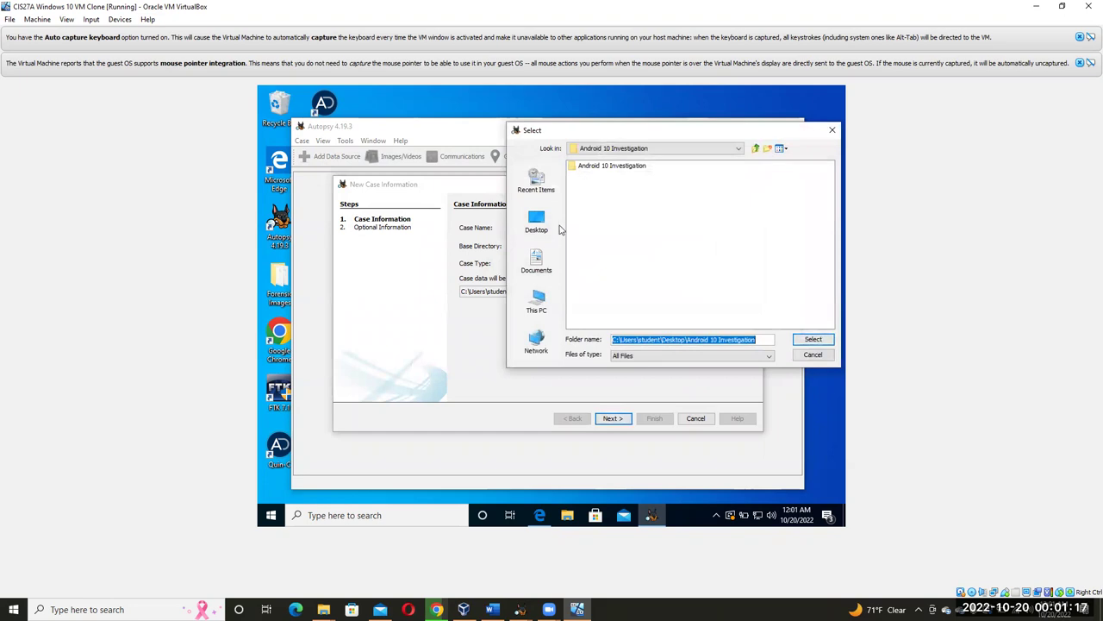
click(536, 220)
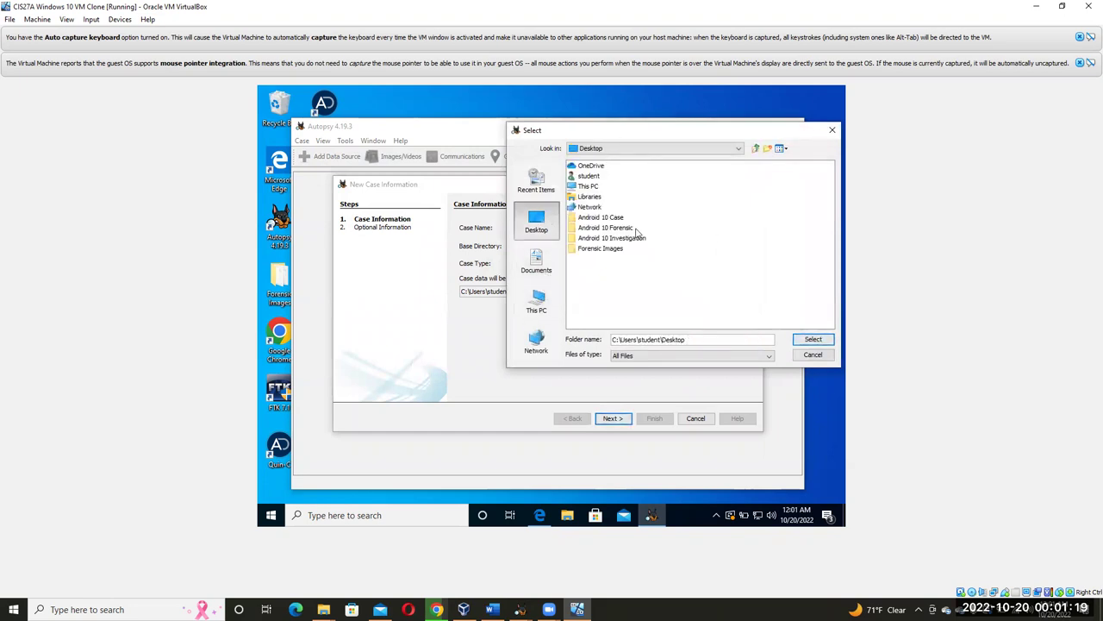
click(612, 218)
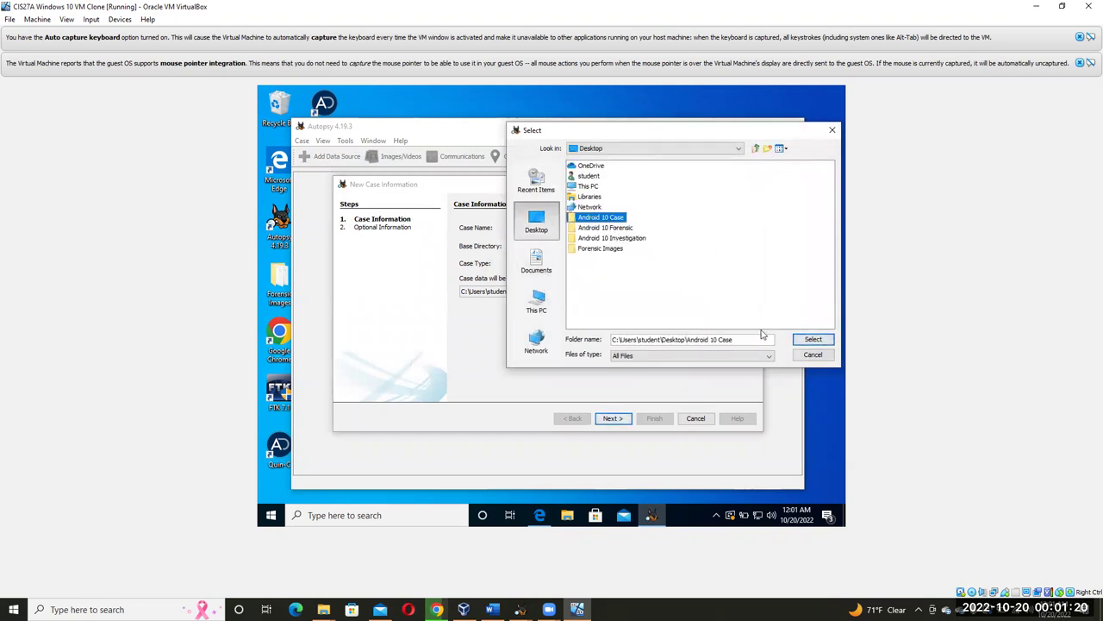
click(812, 340)
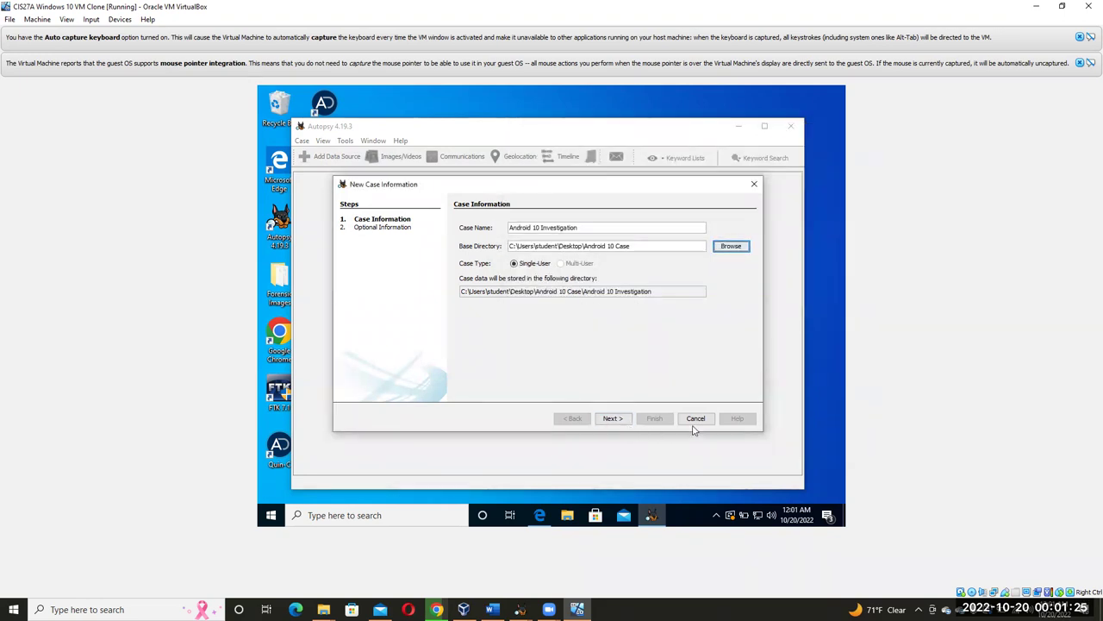
click(614, 420)
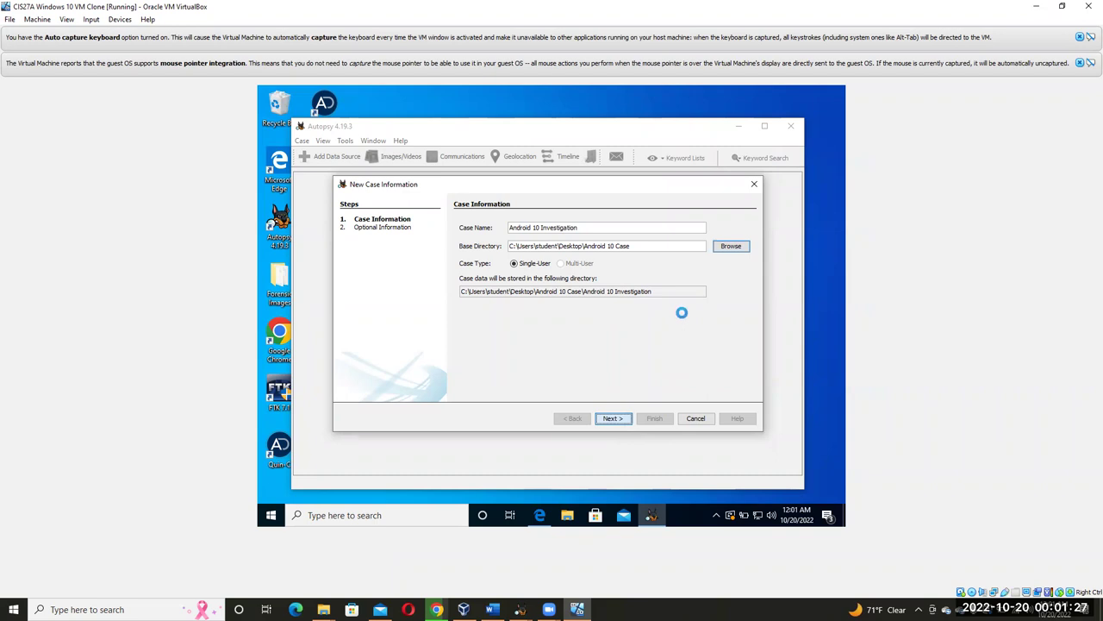
Check instruction 18 in the Word lab document, then return to the virtual machine and set the case number to 002.
click(492, 609)
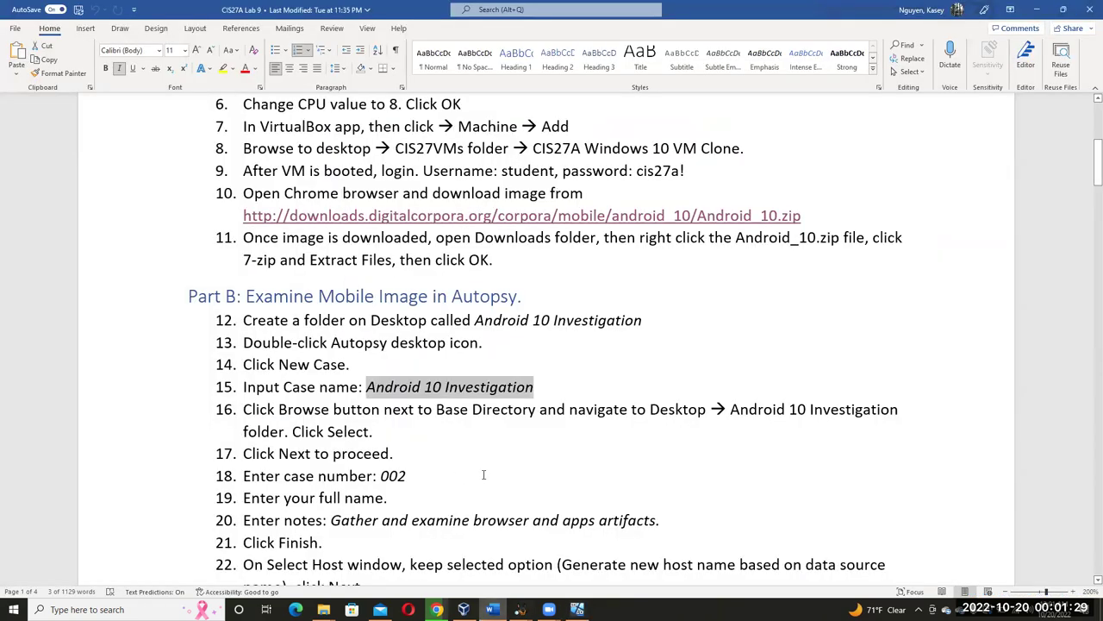
click(406, 480)
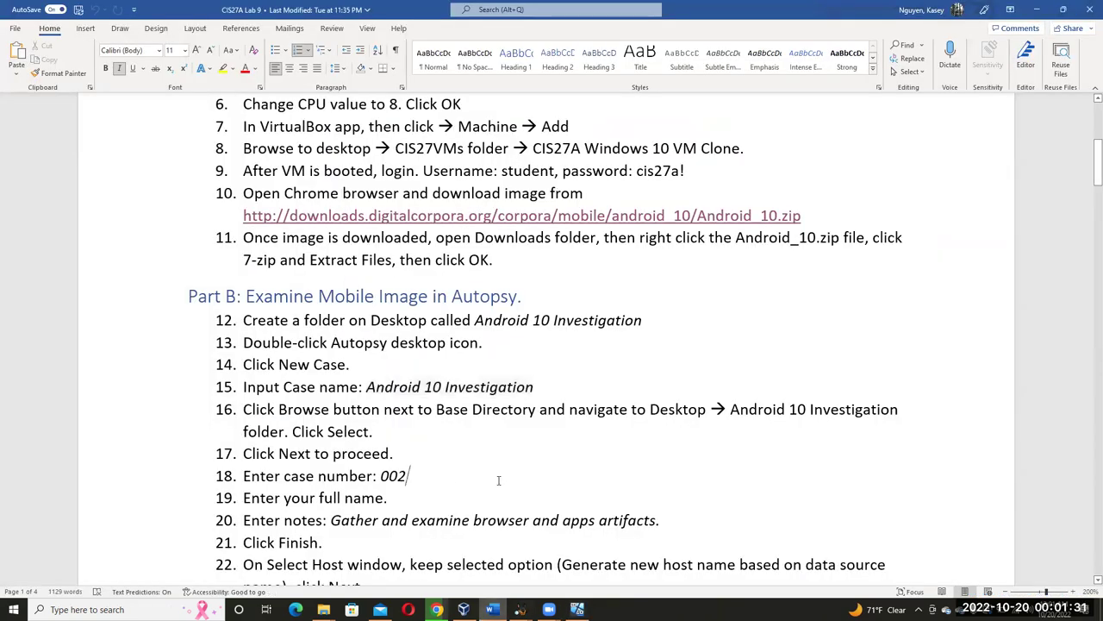
click(403, 441)
click(576, 609)
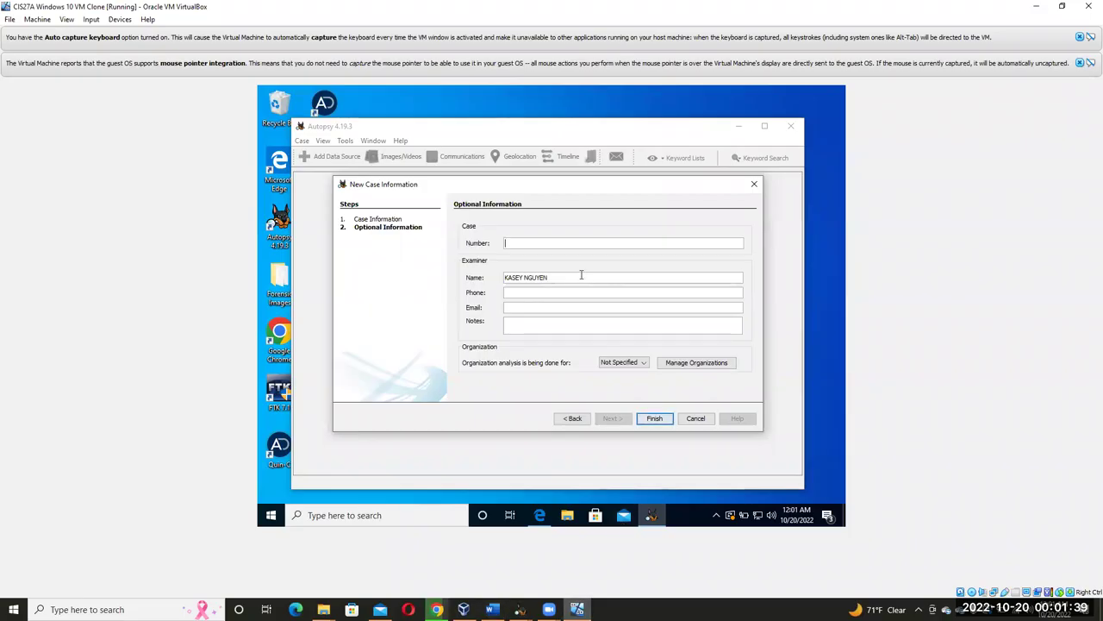
text(002)
Consult instruction 20 in Word, enter the case notes "Gather and examine Android 10 artifacts in Google Pixel 3 device" and finish creating the case.
click(492, 609)
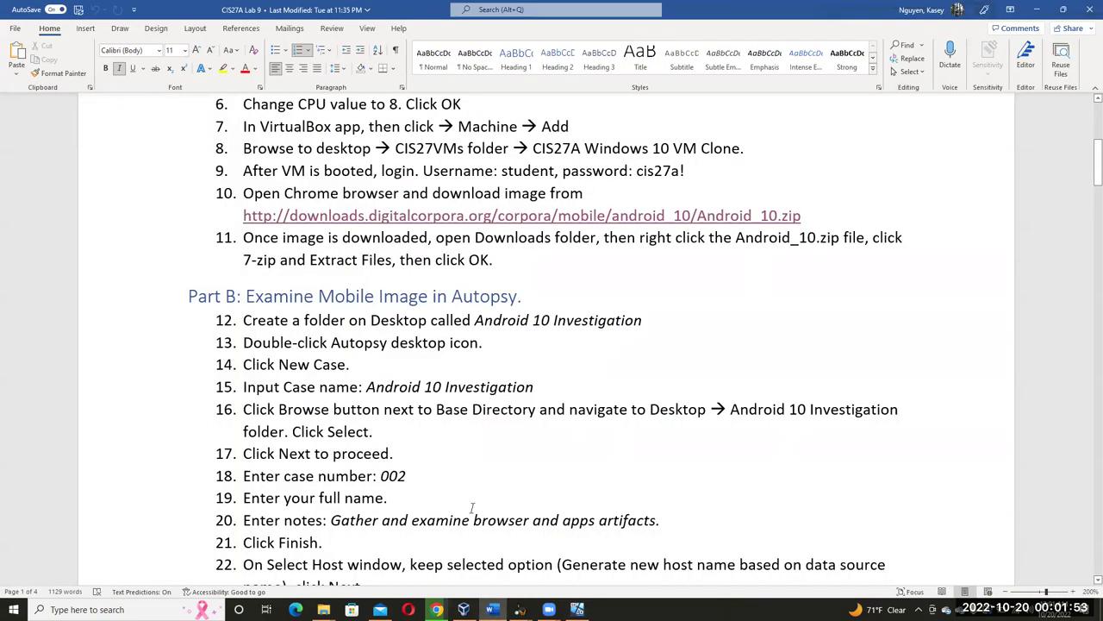
drag(668, 520, 331, 520)
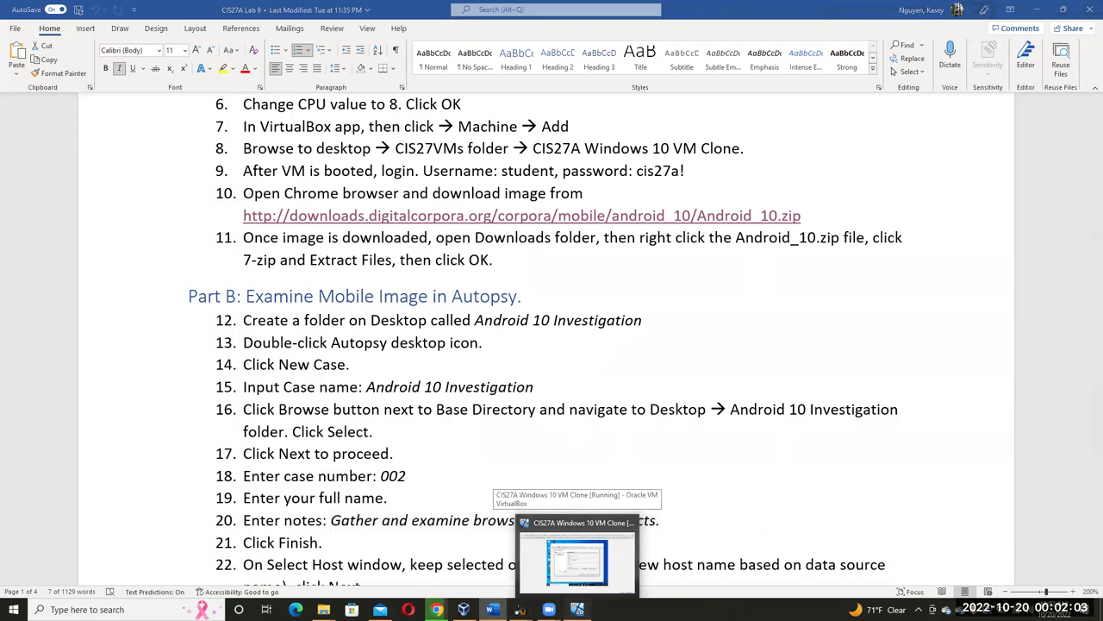
click(577, 560)
text(Gather a)
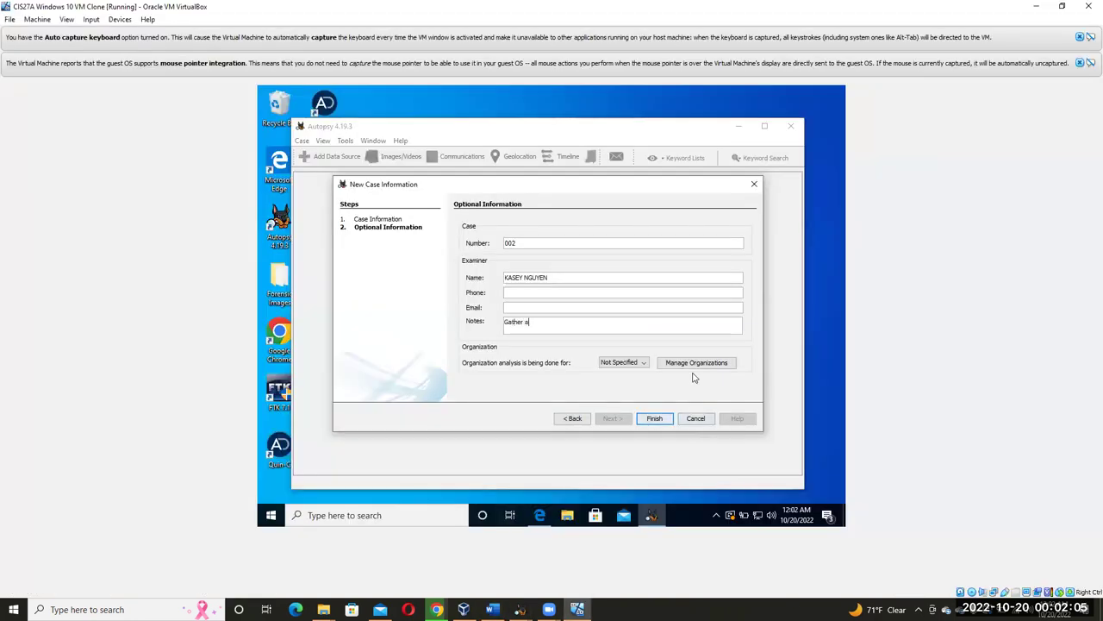
text(nd examine Android artifacts in Google Pixel)
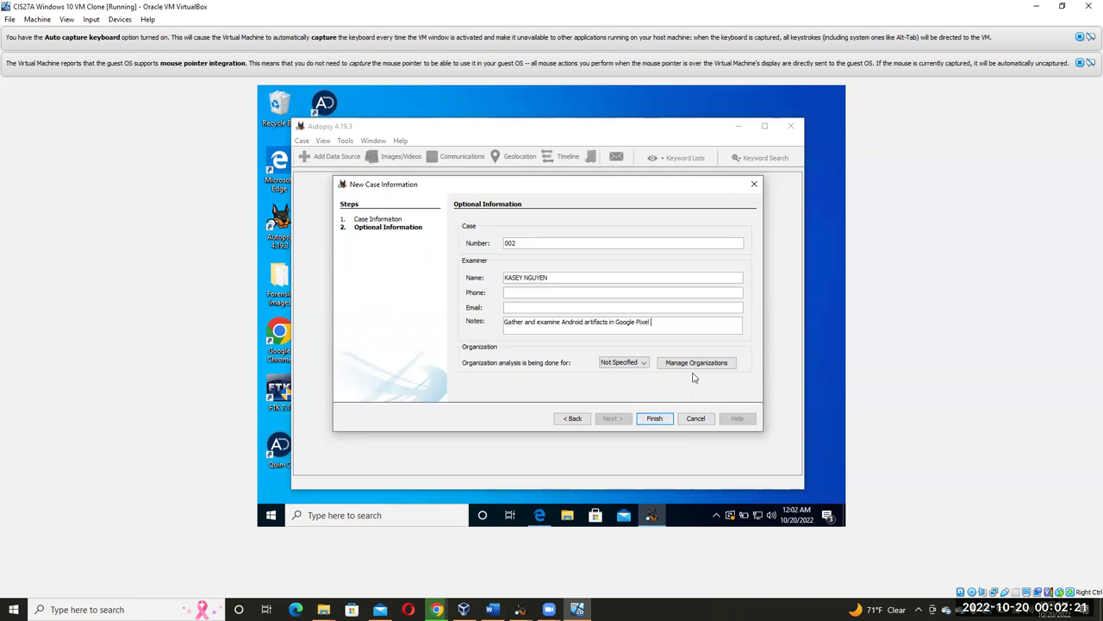
text(ice)
click(587, 323)
text(10)
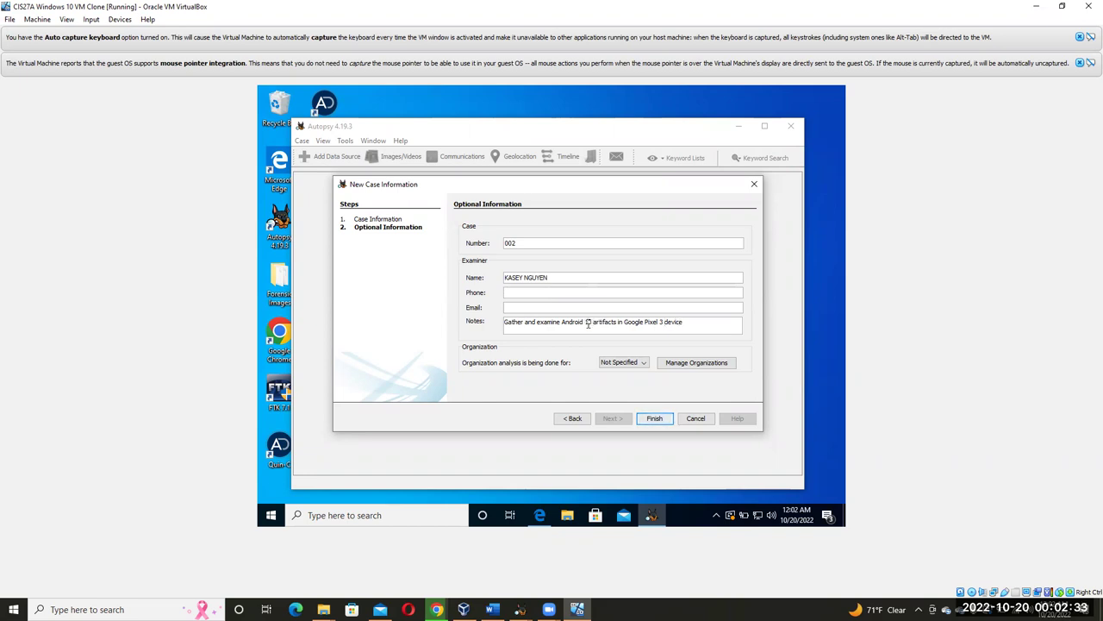
click(655, 420)
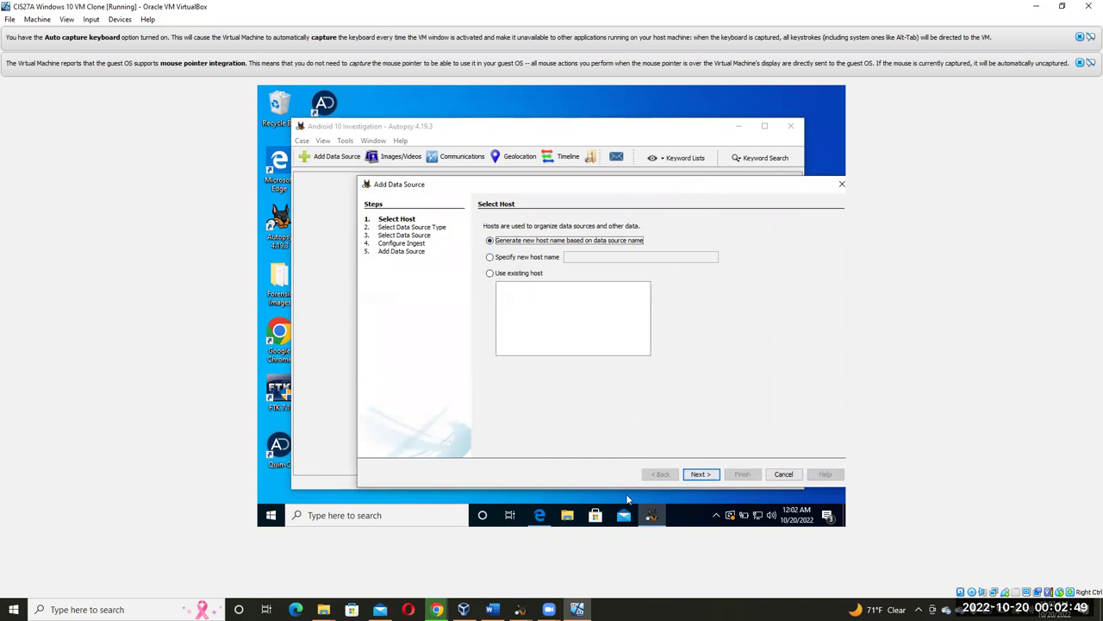
Switch to Edge in the virtual machine and try to resume and retry the interrupted Android_10.zip download.
click(540, 514)
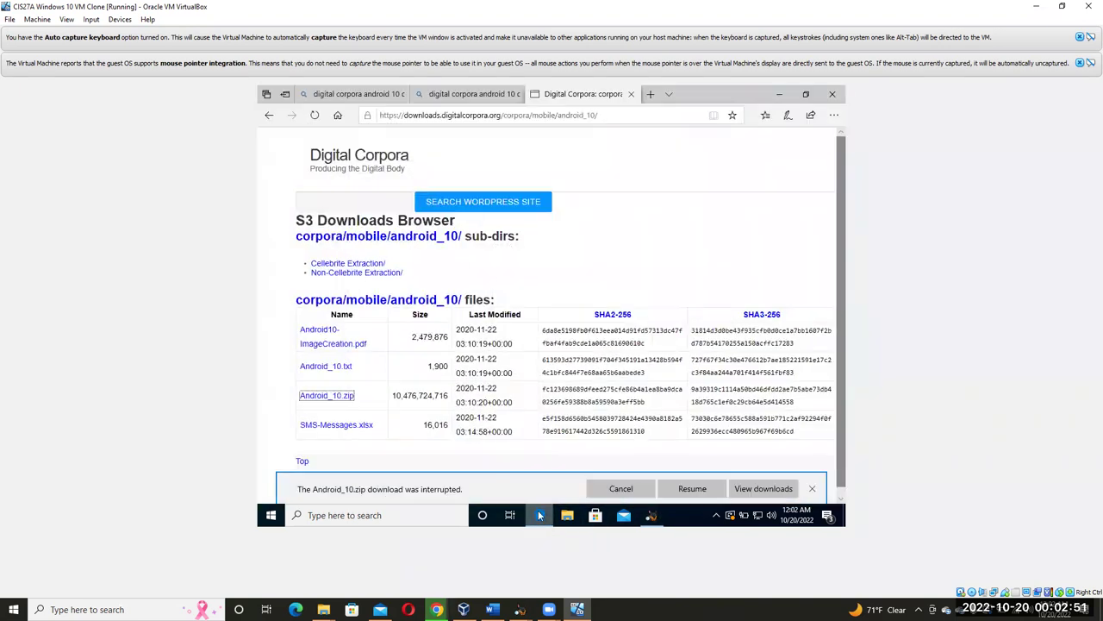
click(692, 488)
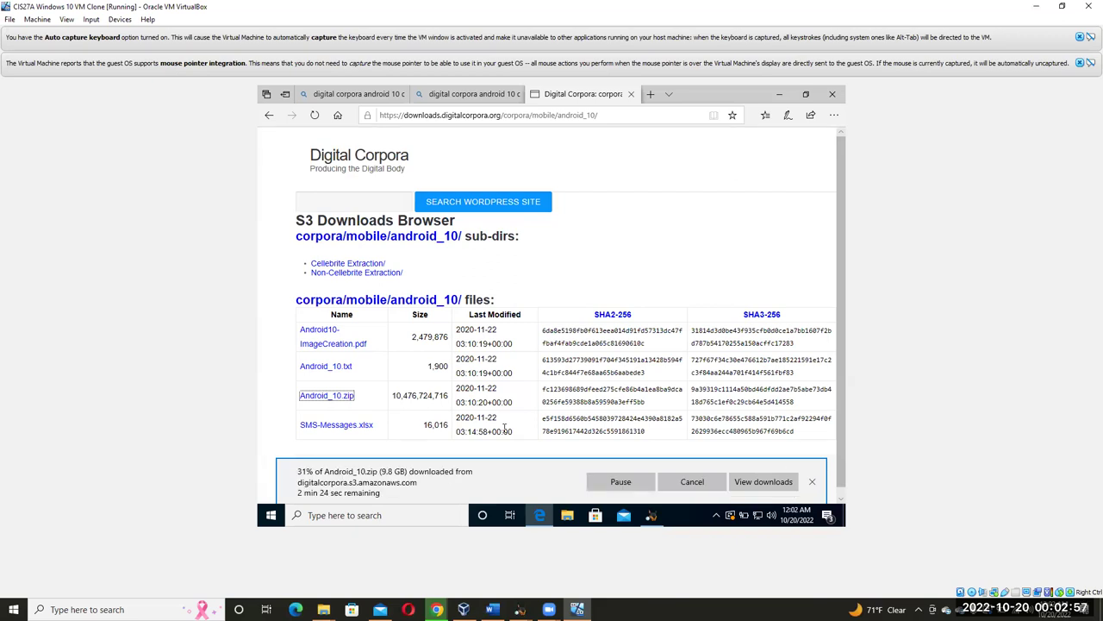
mouse_move(649, 519)
click(621, 481)
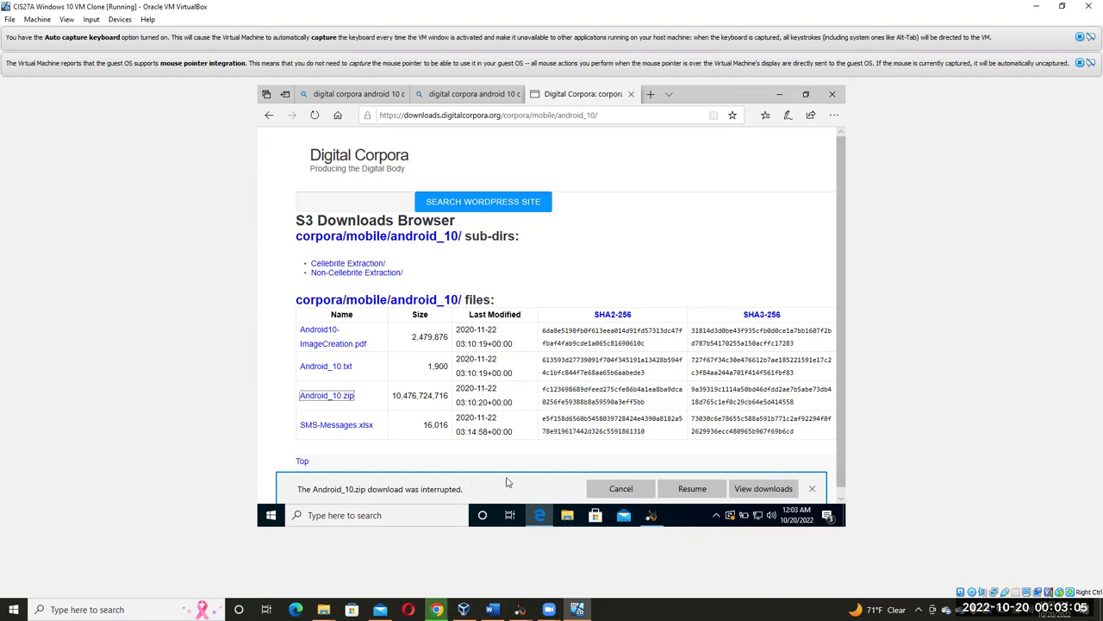
click(692, 488)
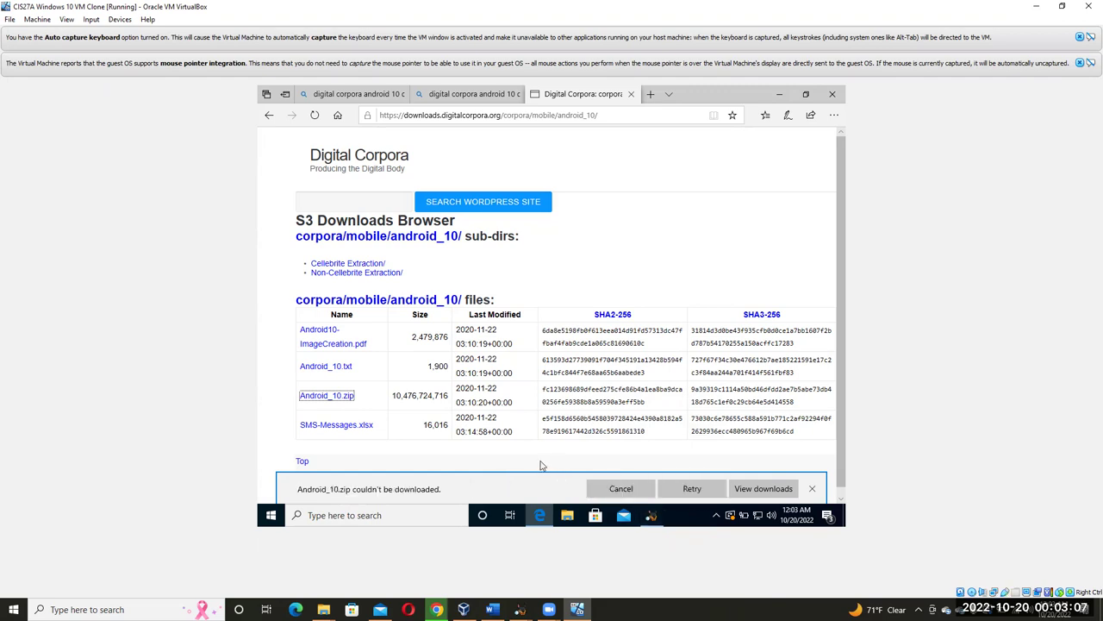
click(692, 488)
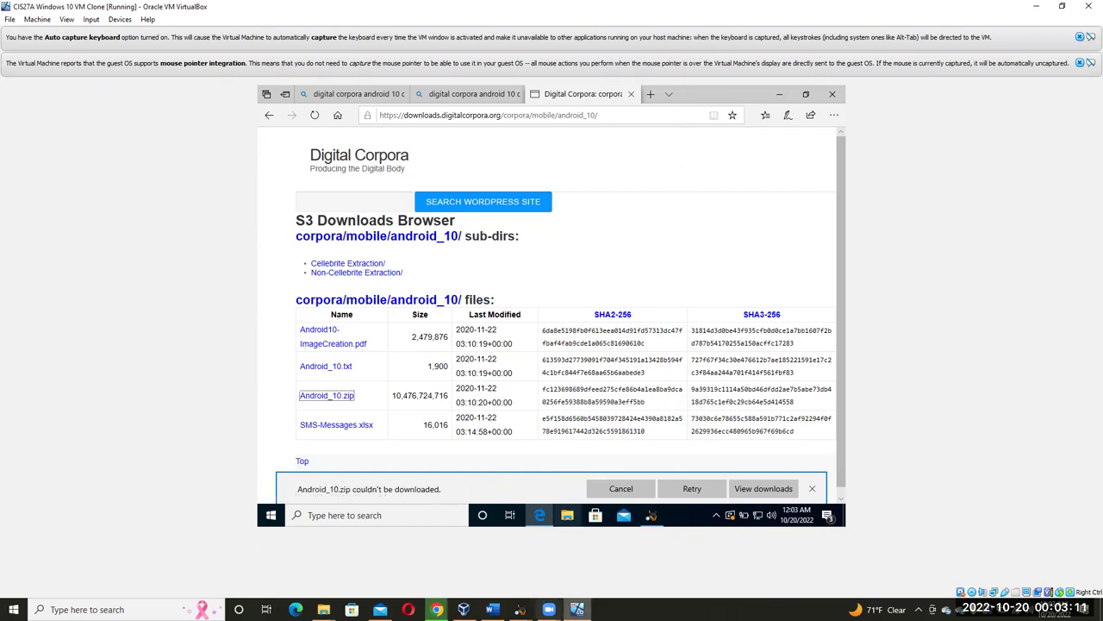
mouse_move(577, 609)
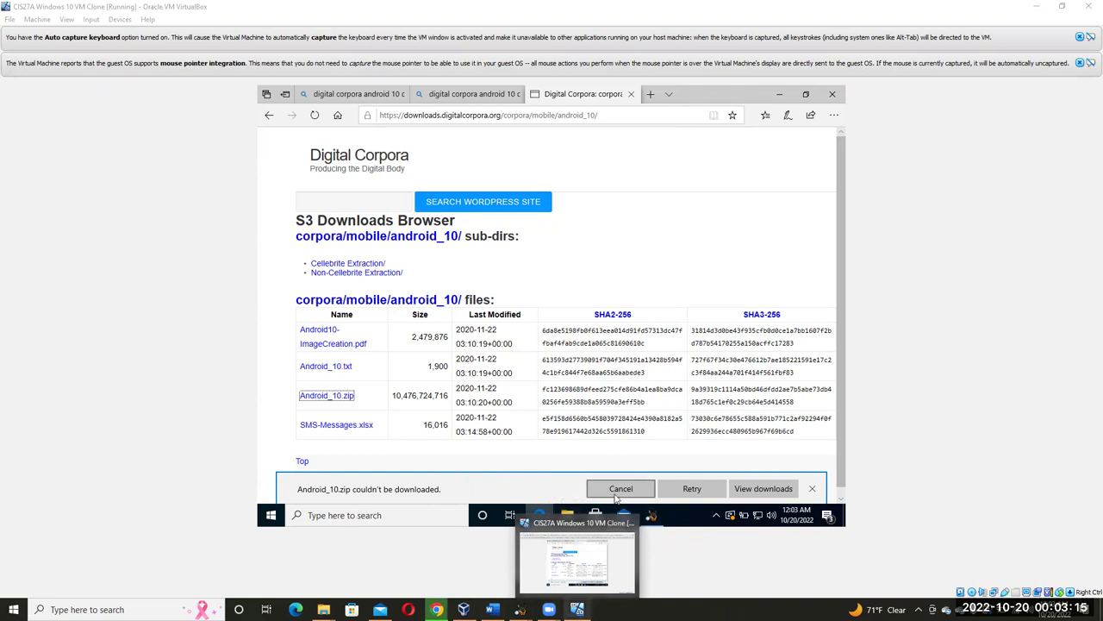
Return to Autopsy and accept a host name generated from the data source name, with Logical Files as the data source type.
click(653, 515)
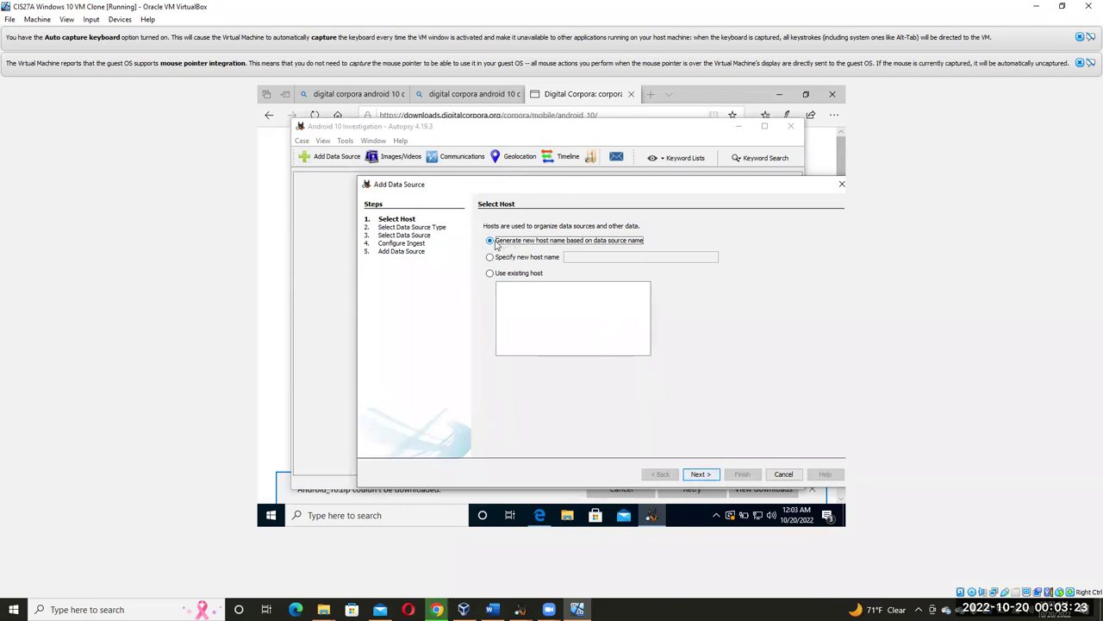
click(700, 474)
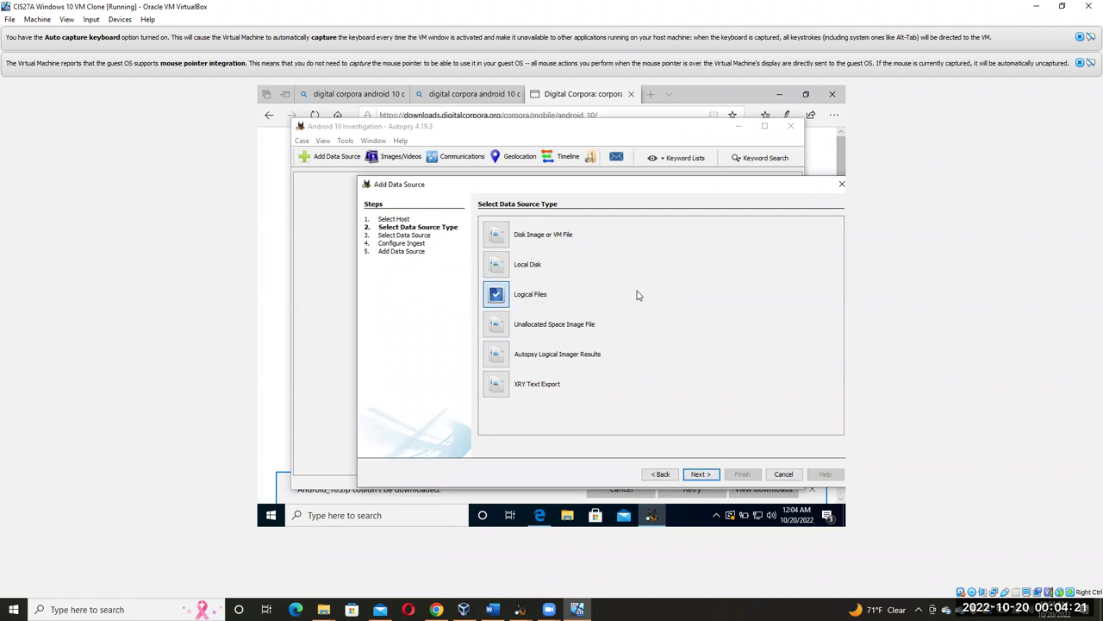
click(700, 474)
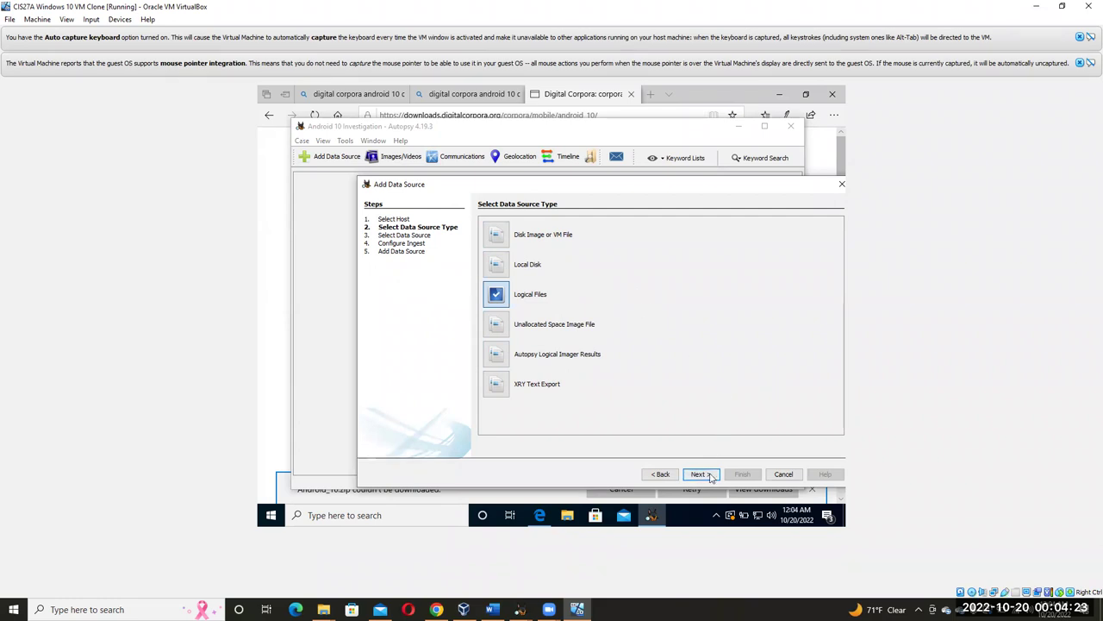
Browse for the logical data source in the Downloads folder and select the Pixel 3.zip file.
click(725, 236)
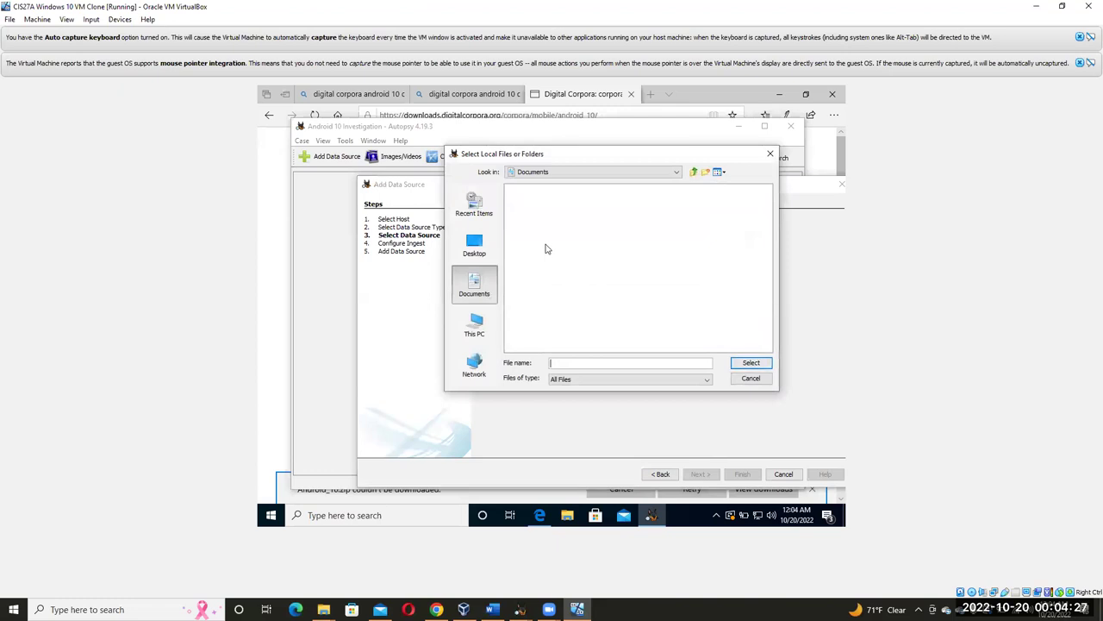
click(478, 326)
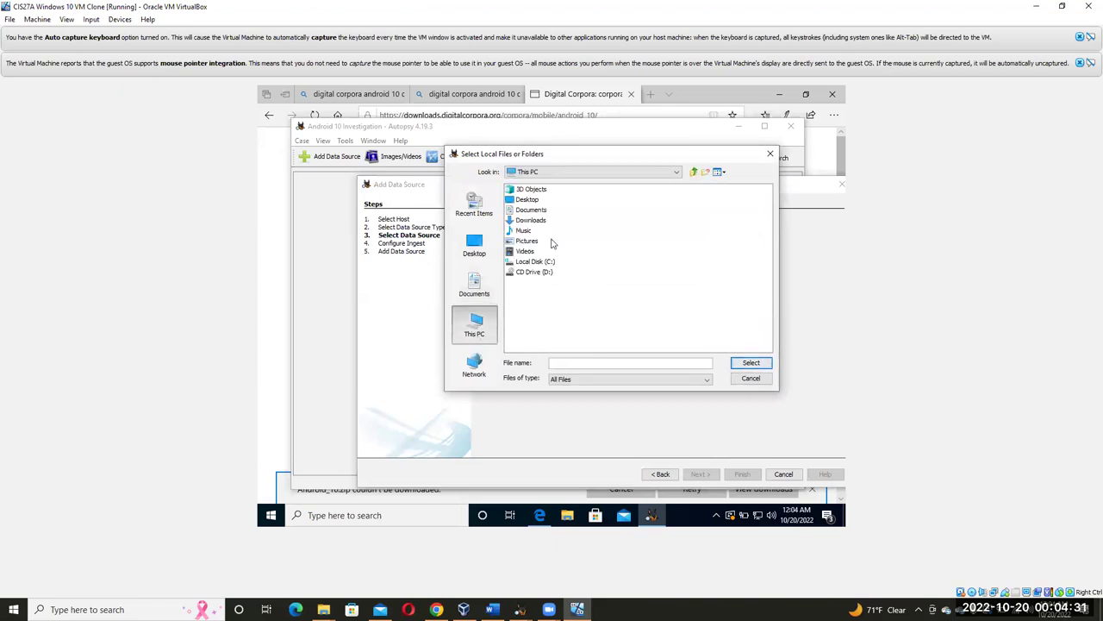
double_click(532, 220)
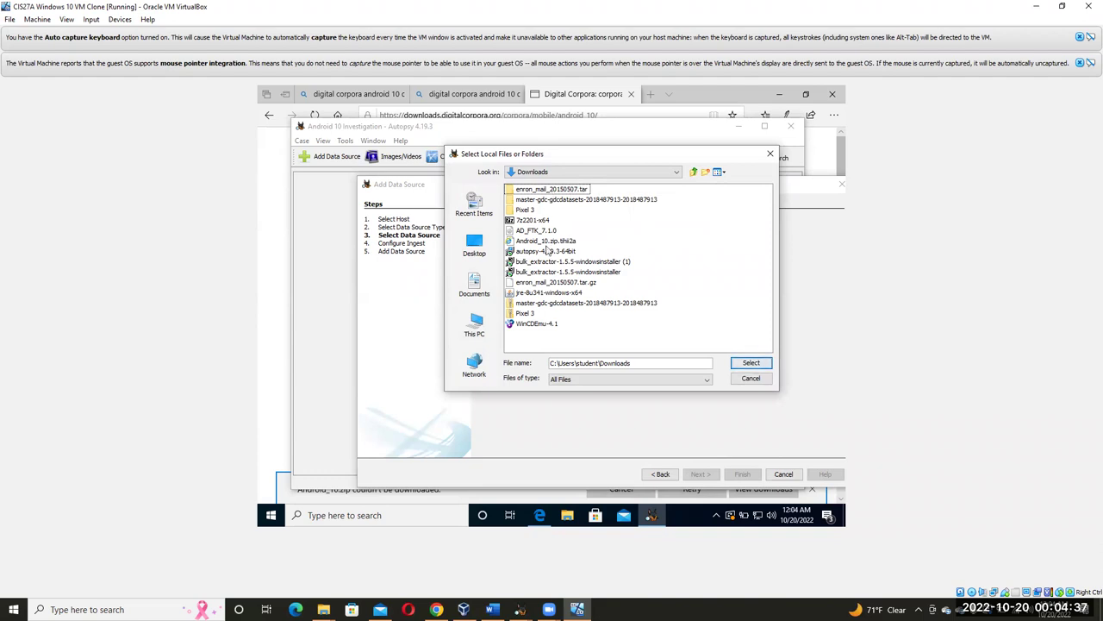
click(525, 314)
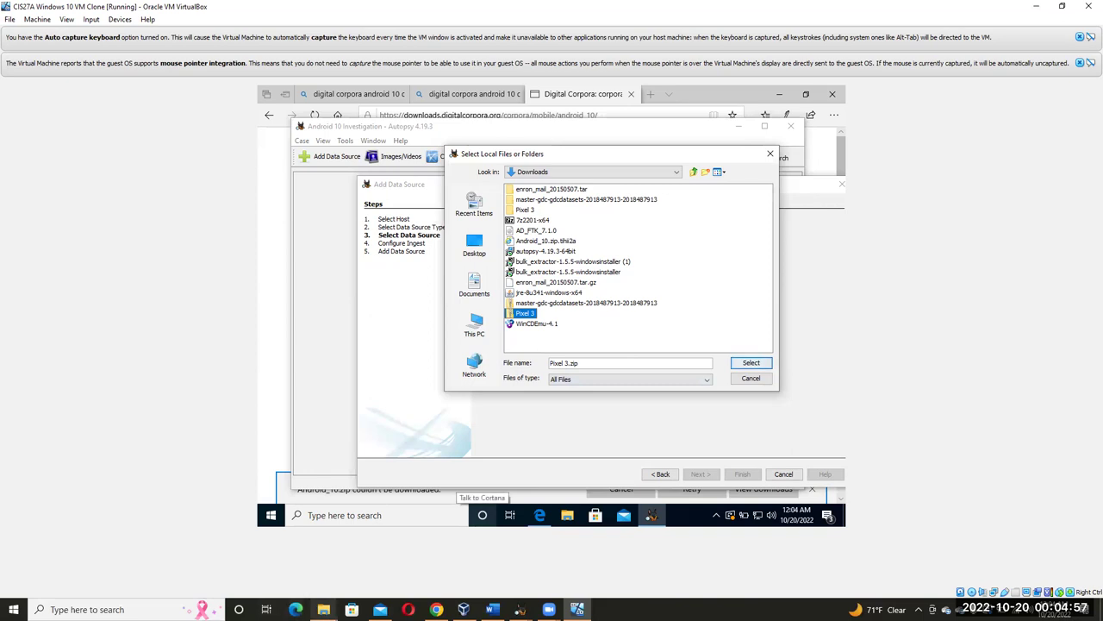
In the host's File Explorer, open the Downloads folder and view the 7-Zip extraction options for the Android_10 (1) archive.
mouse_move(323, 609)
click(281, 564)
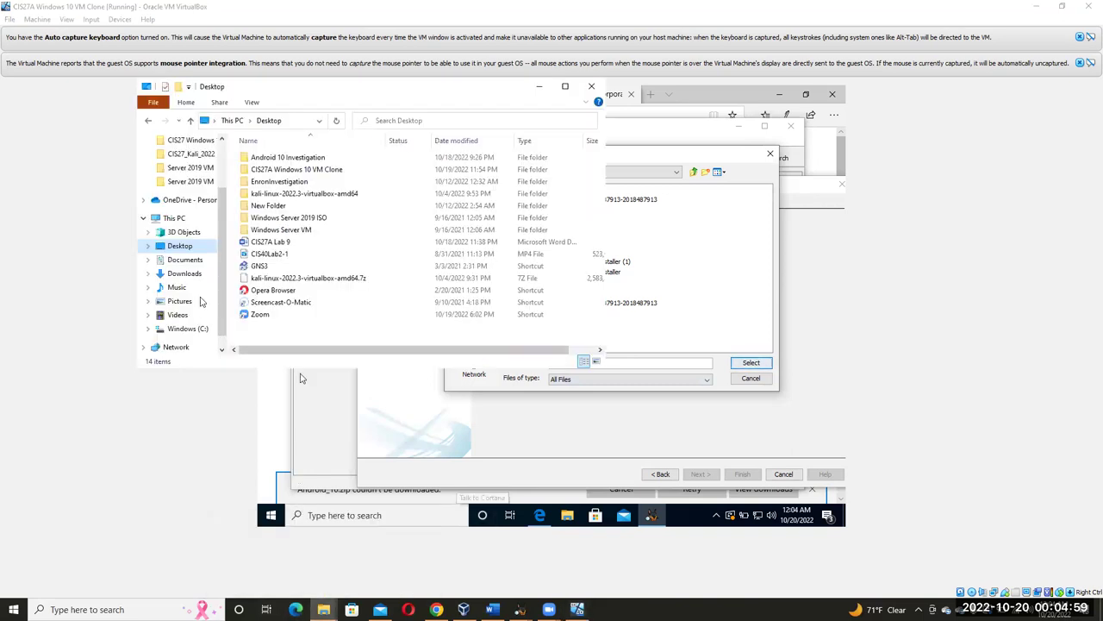
click(183, 274)
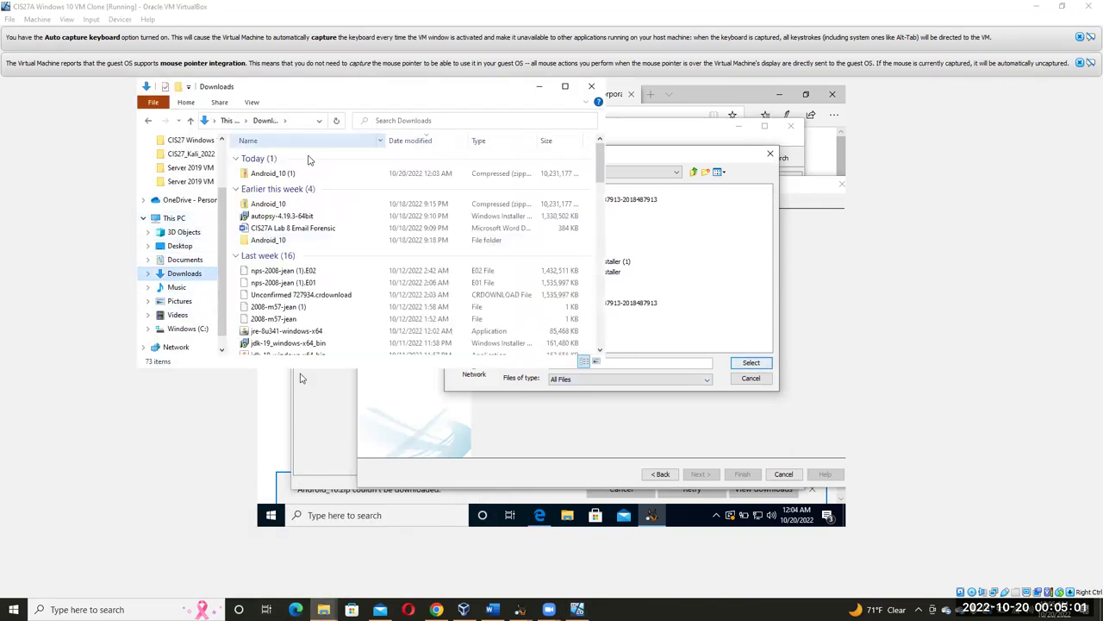
click(284, 174)
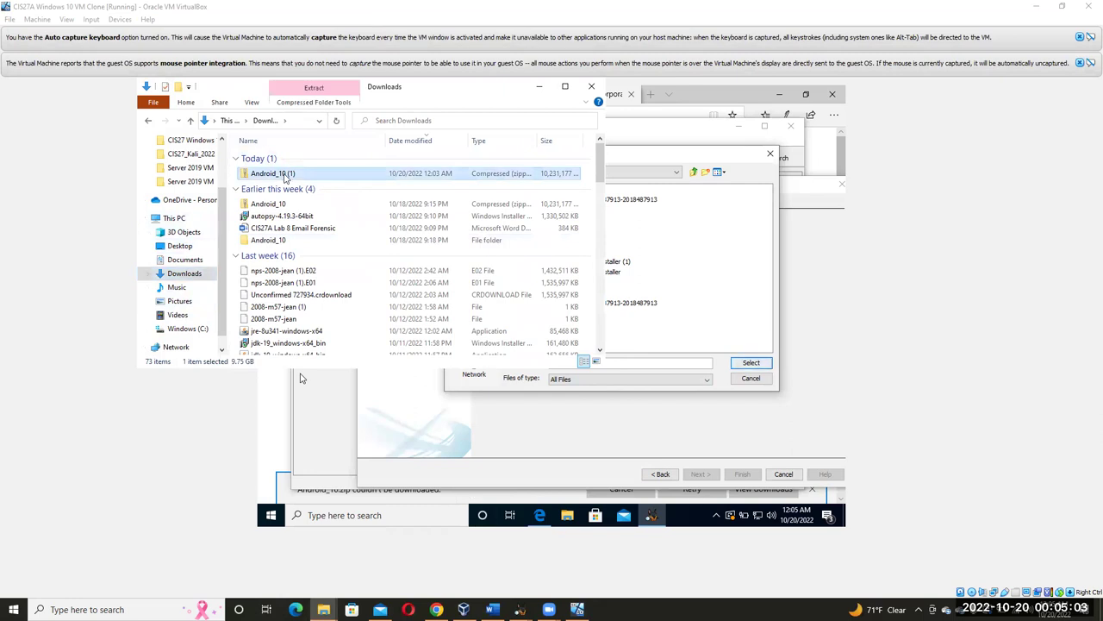
right_click(287, 177)
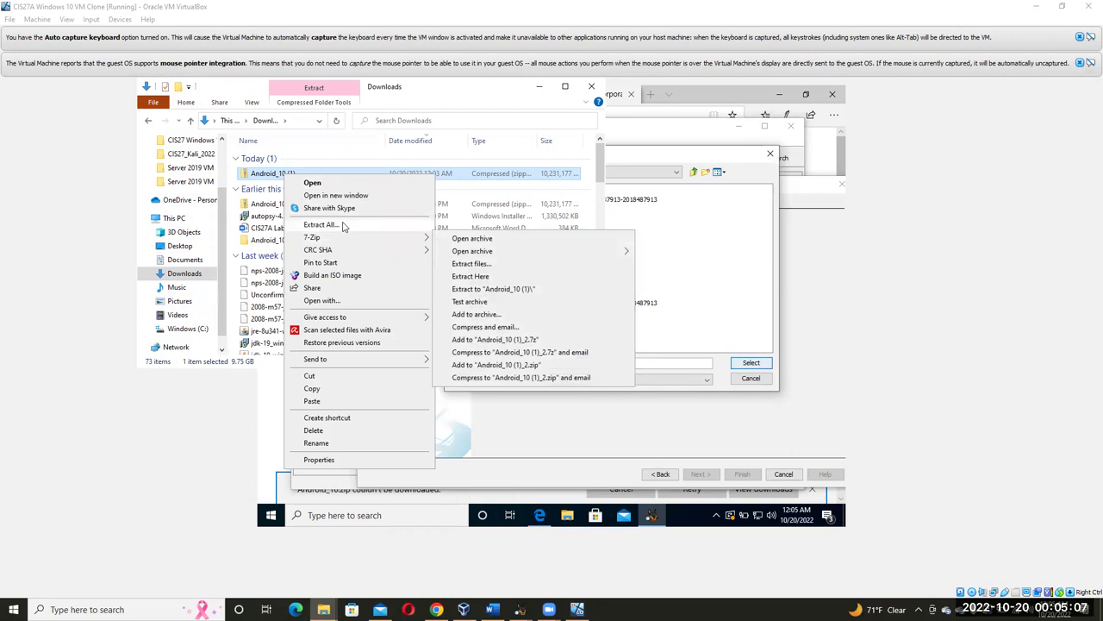
mouse_move(352, 240)
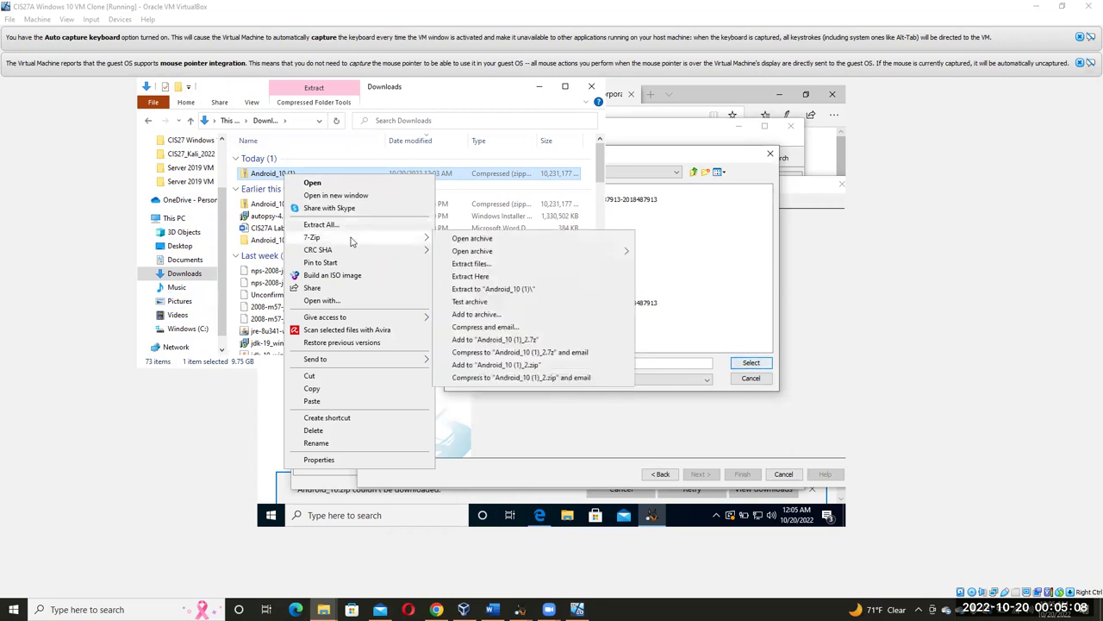
click(481, 264)
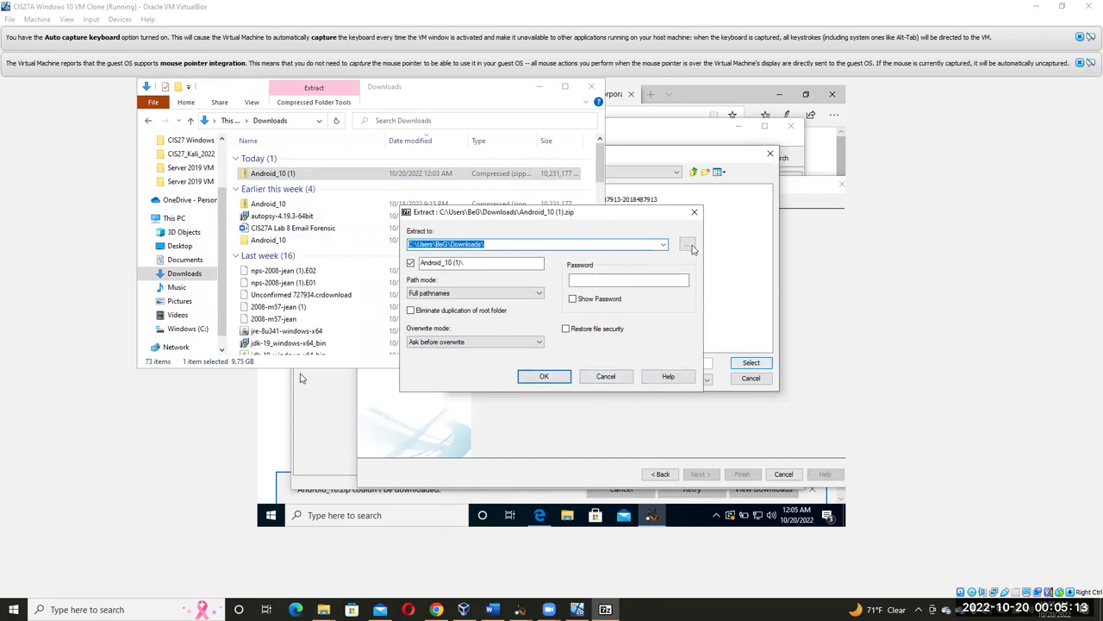
Examine the Cellebrite and Non-Cellebrite Extraction folders inside the extracted Android_10 folder, pick out the Pixel 3 archive, and close File Explorer.
double_click(267, 239)
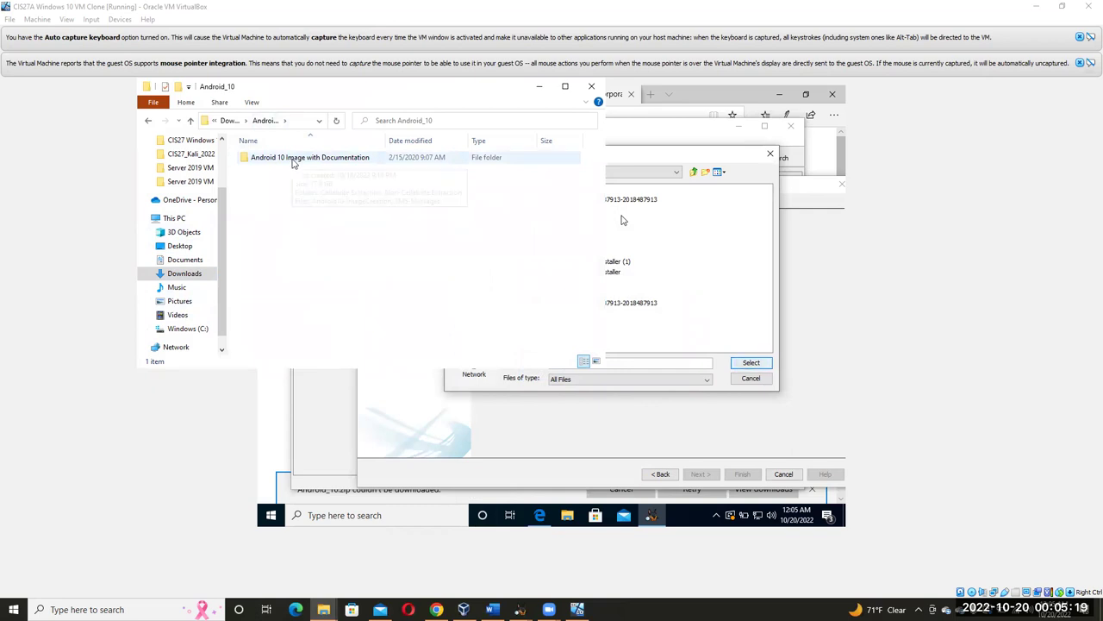
double_click(293, 163)
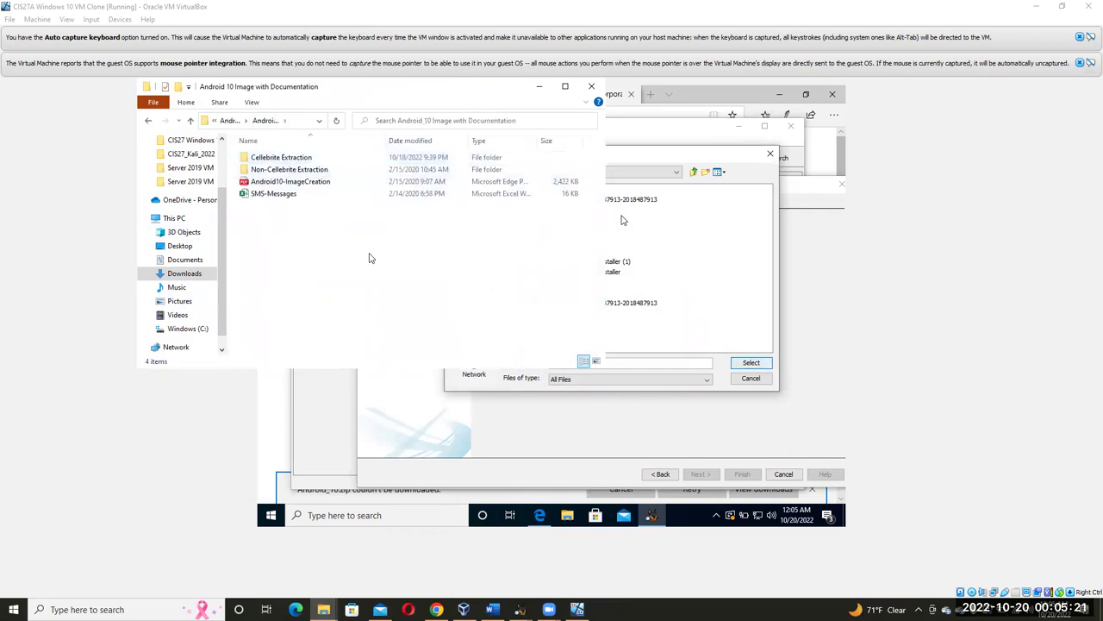
double_click(299, 160)
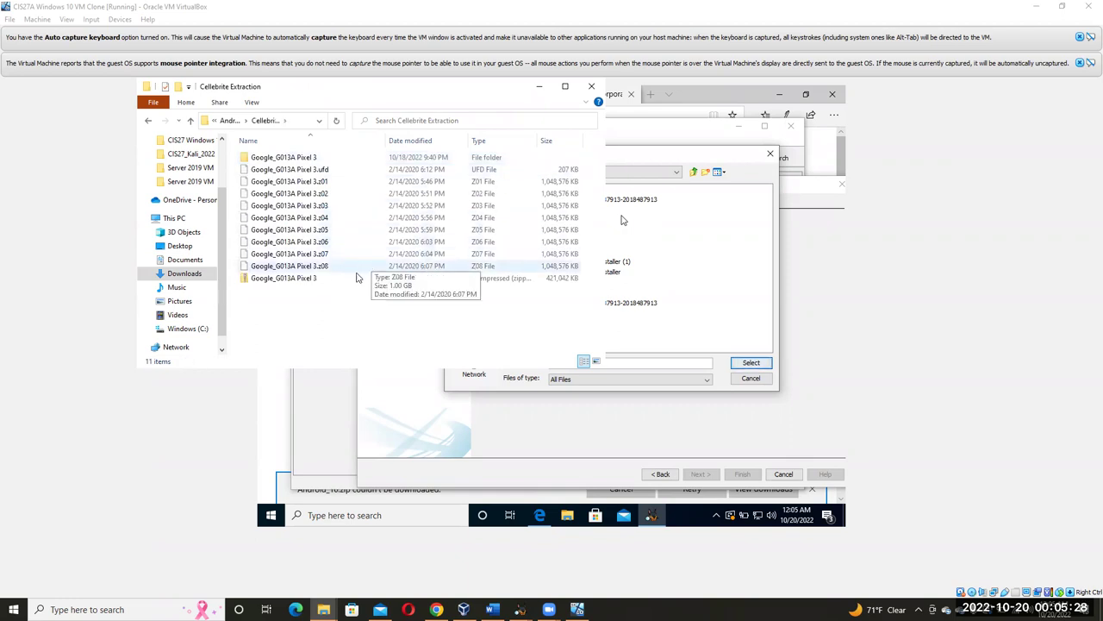
click(273, 279)
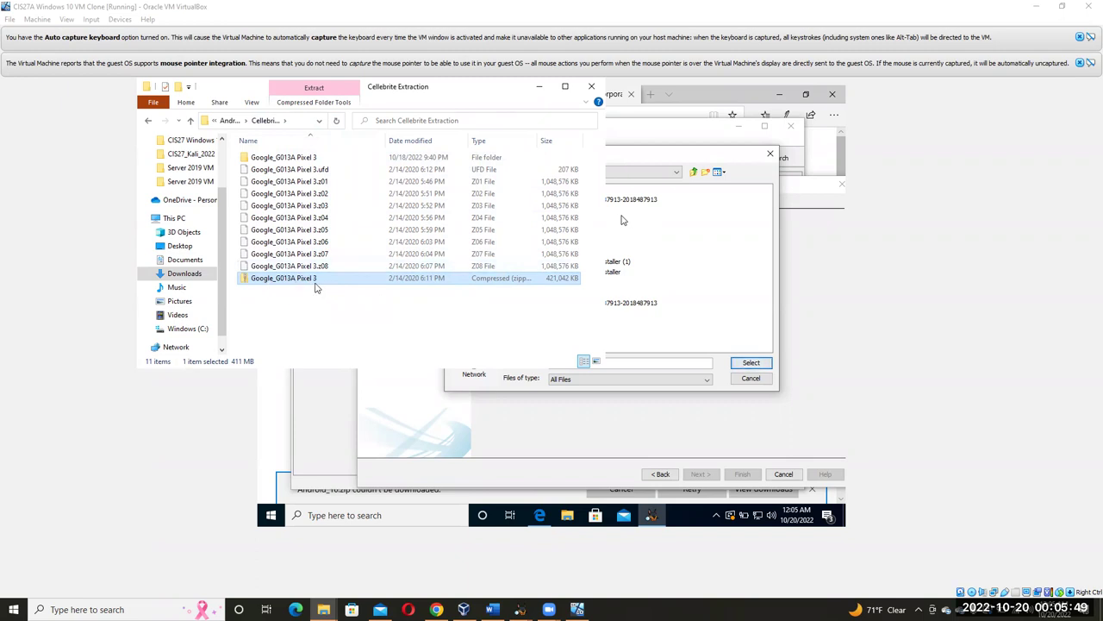
click(233, 120)
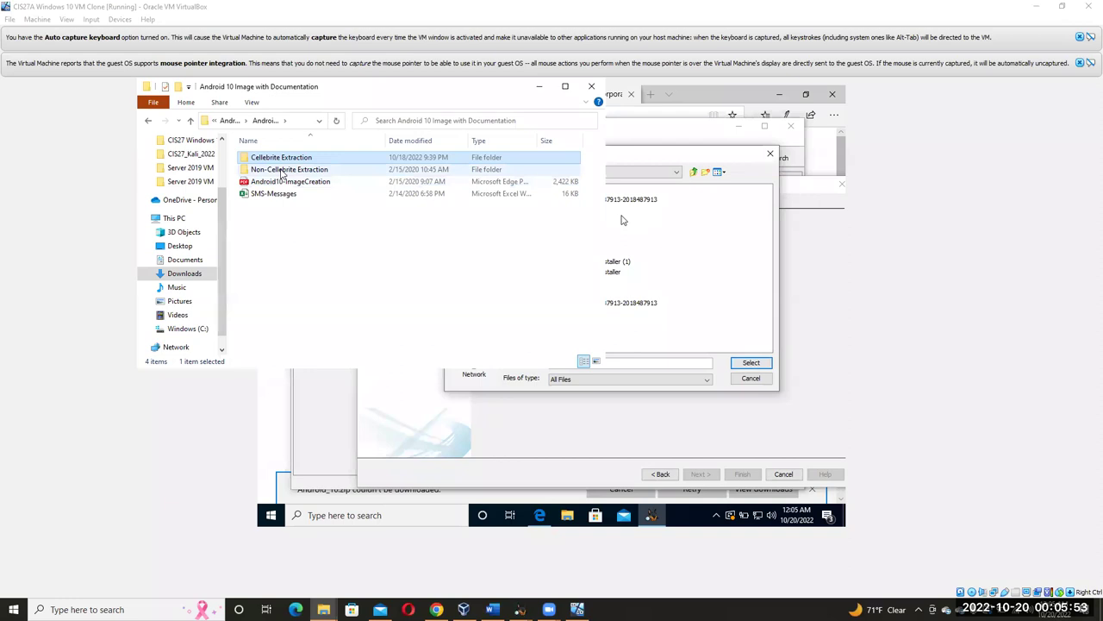
double_click(281, 170)
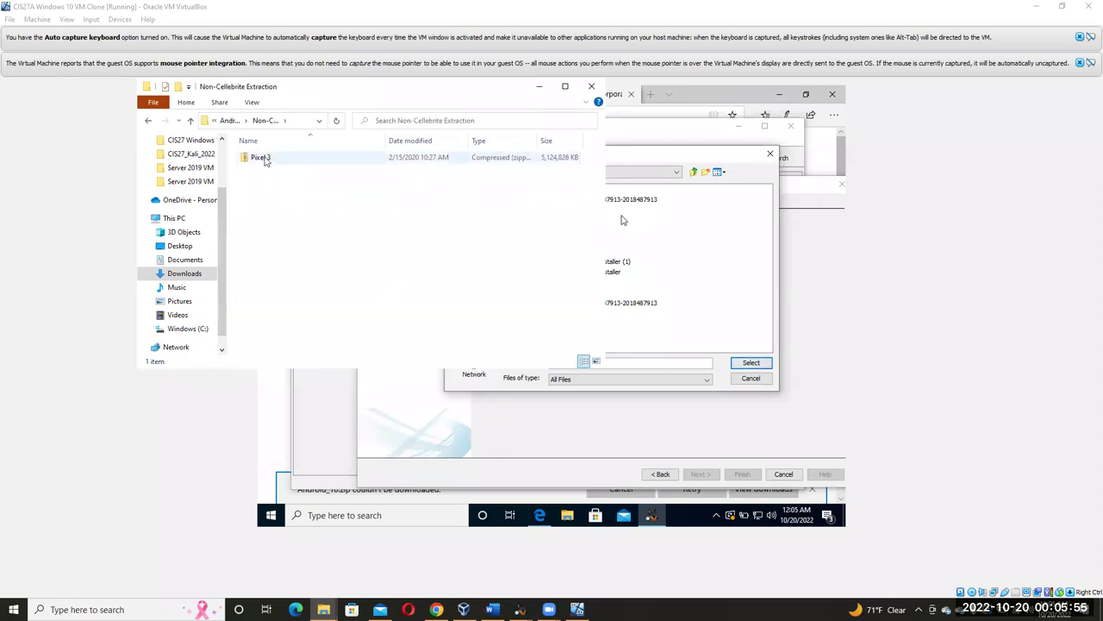
click(261, 157)
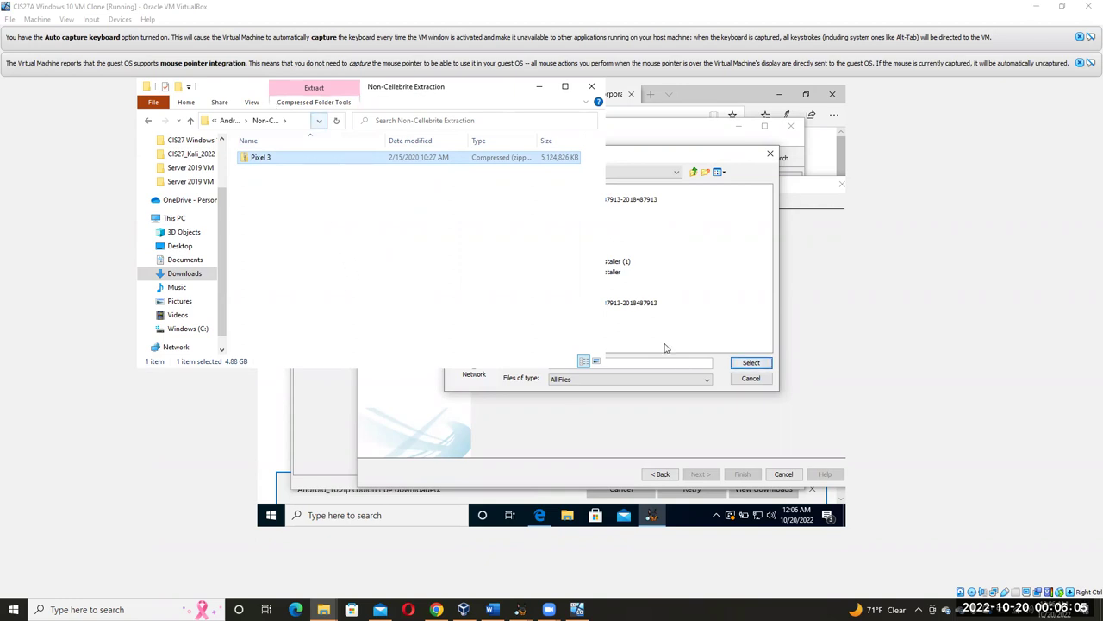
click(591, 86)
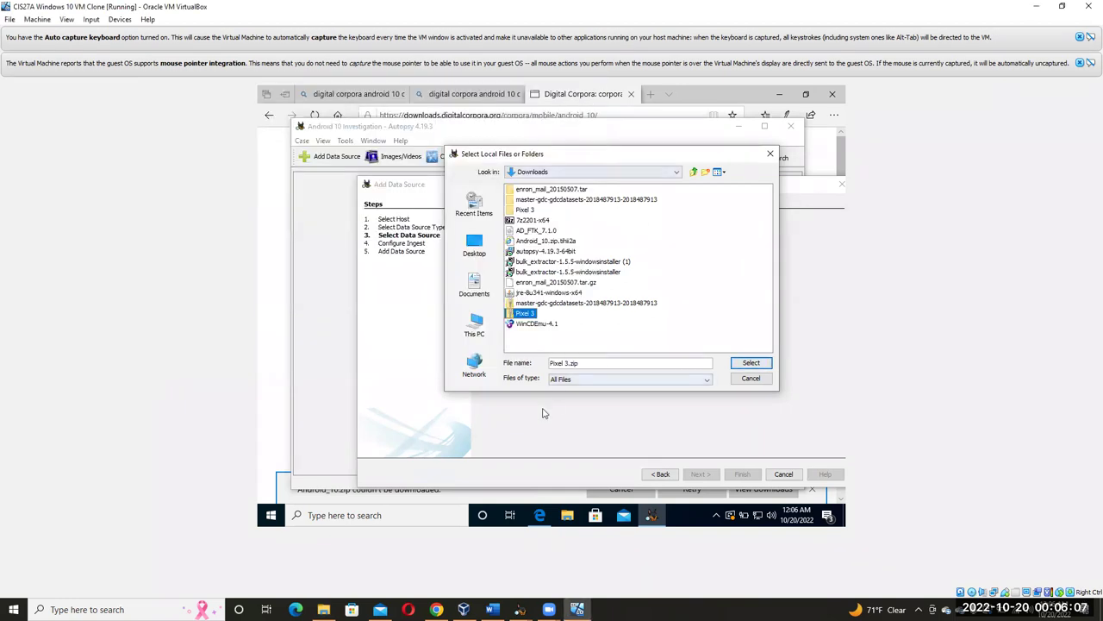
Add Pixel 3.zip from the virtual machine's Downloads folder as the logical data source and proceed to the ingest configuration.
double_click(525, 312)
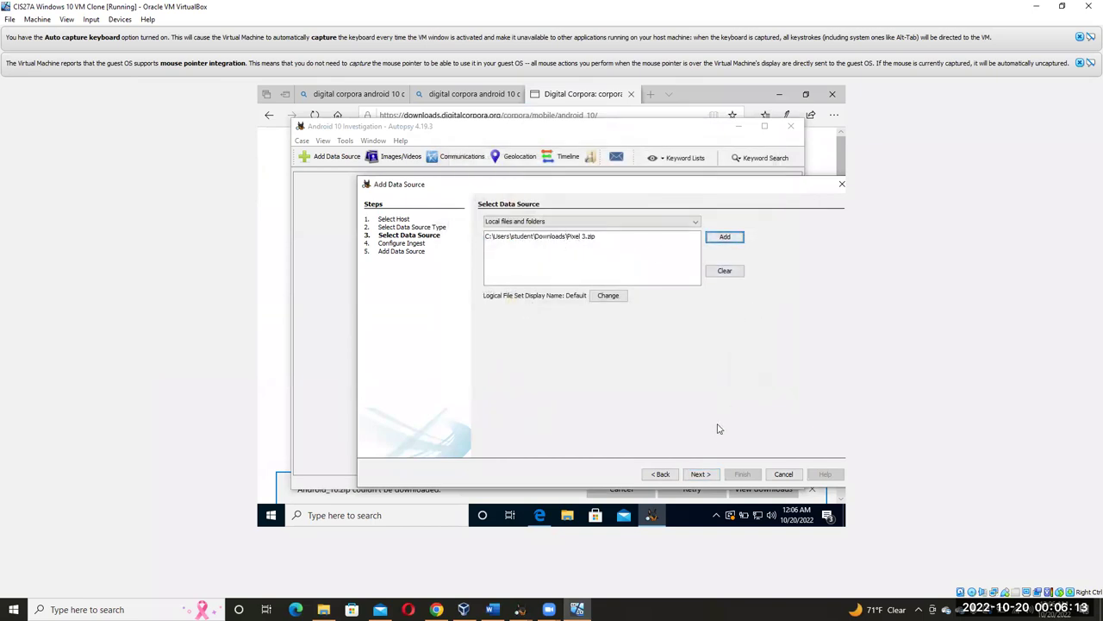
click(698, 475)
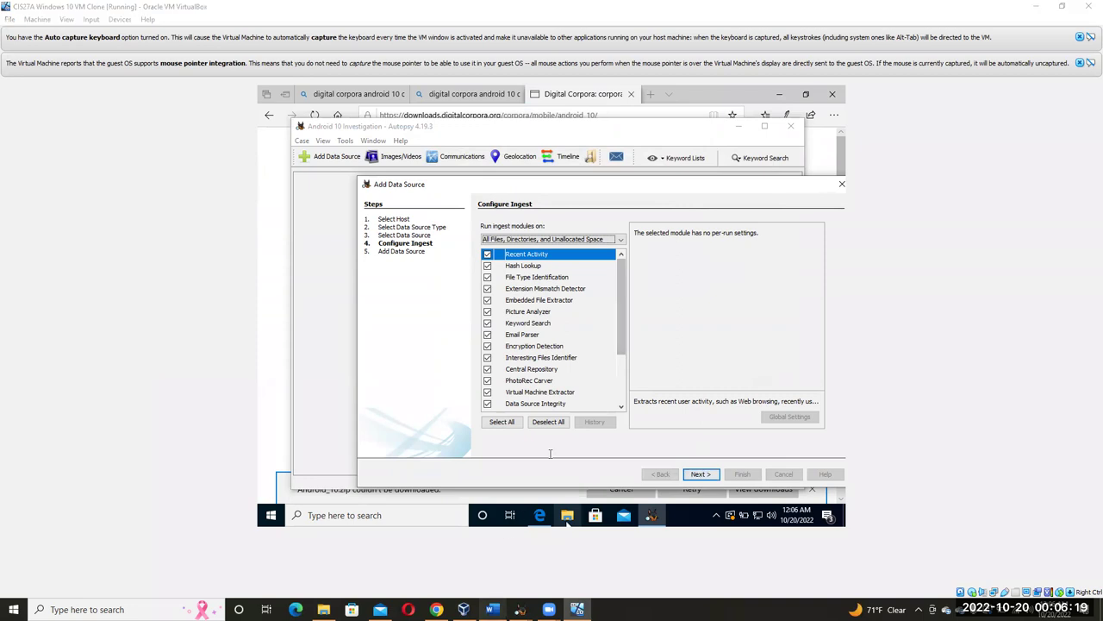
Switch to the Word lab document and review instructions 24 and 25 on the Android_10 folder and the ingest options.
key(alt+Tab)
scroll(570, 422, down, 5)
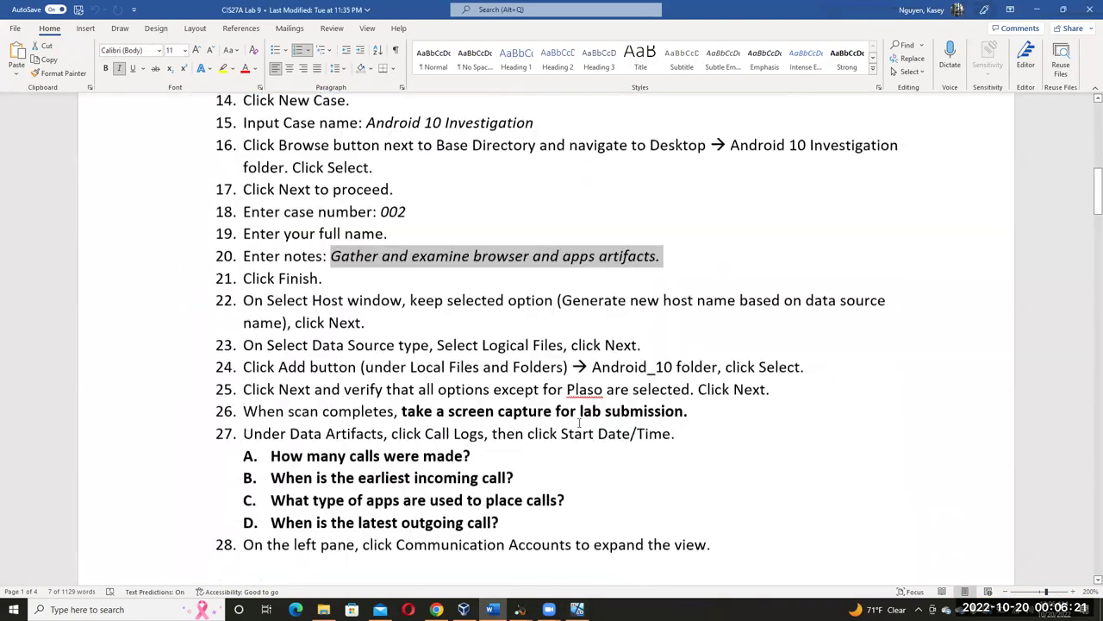
scroll(580, 422, down, 1)
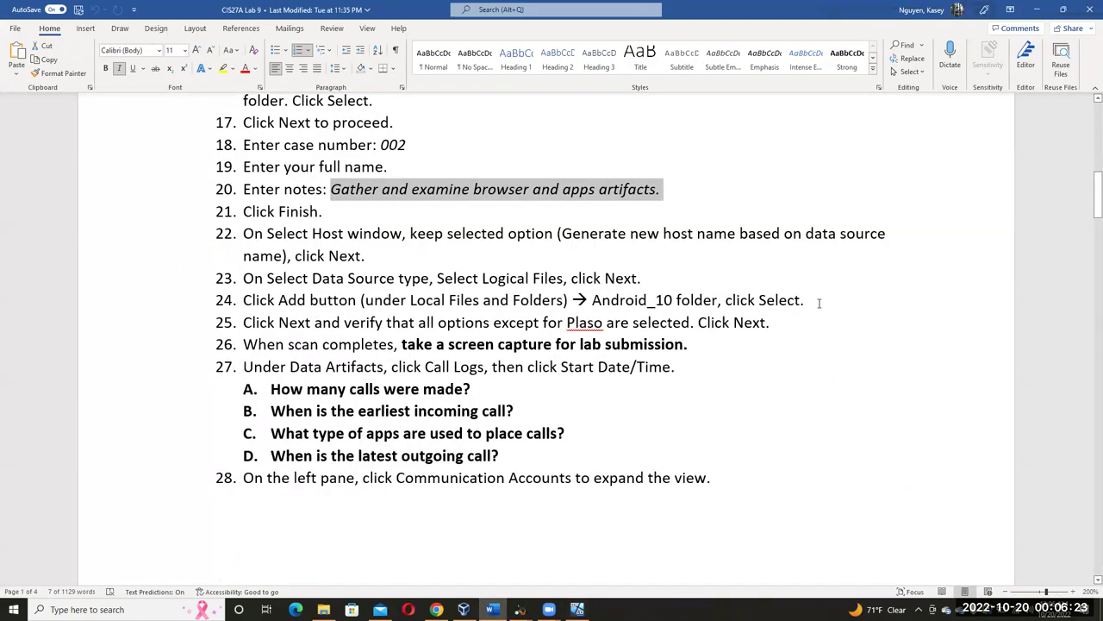
drag(810, 301, 801, 330)
click(763, 336)
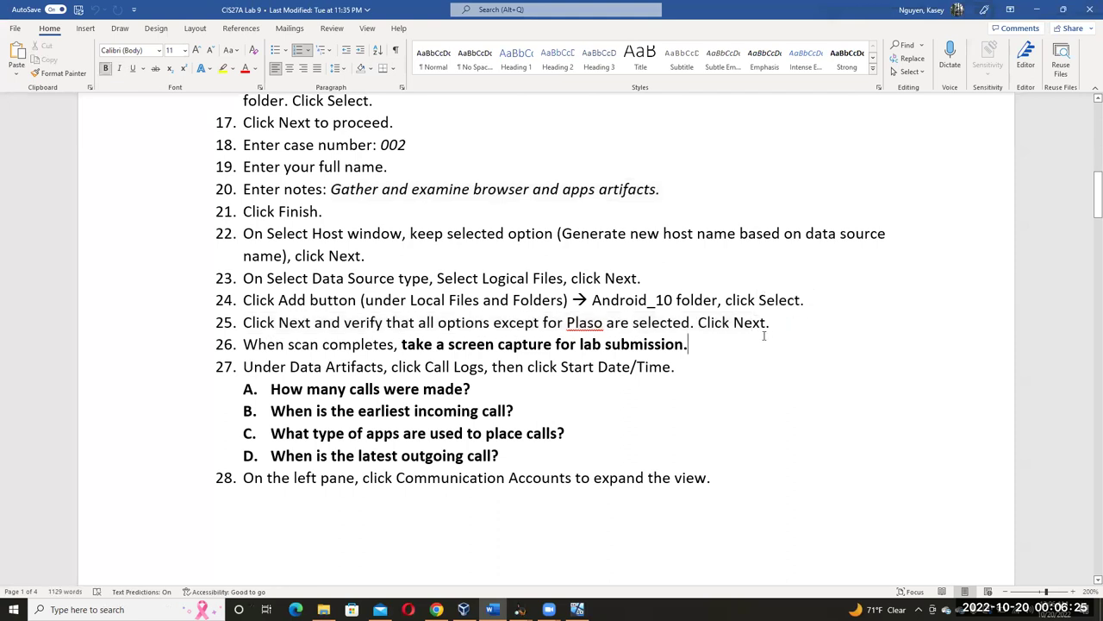
drag(600, 301, 717, 302)
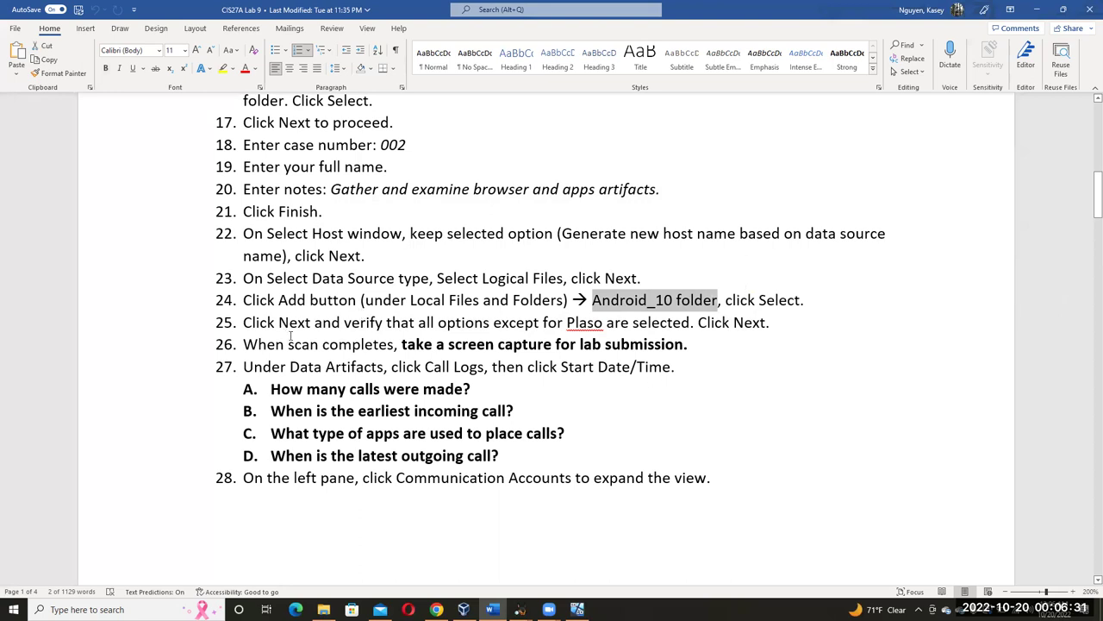
drag(278, 322, 695, 323)
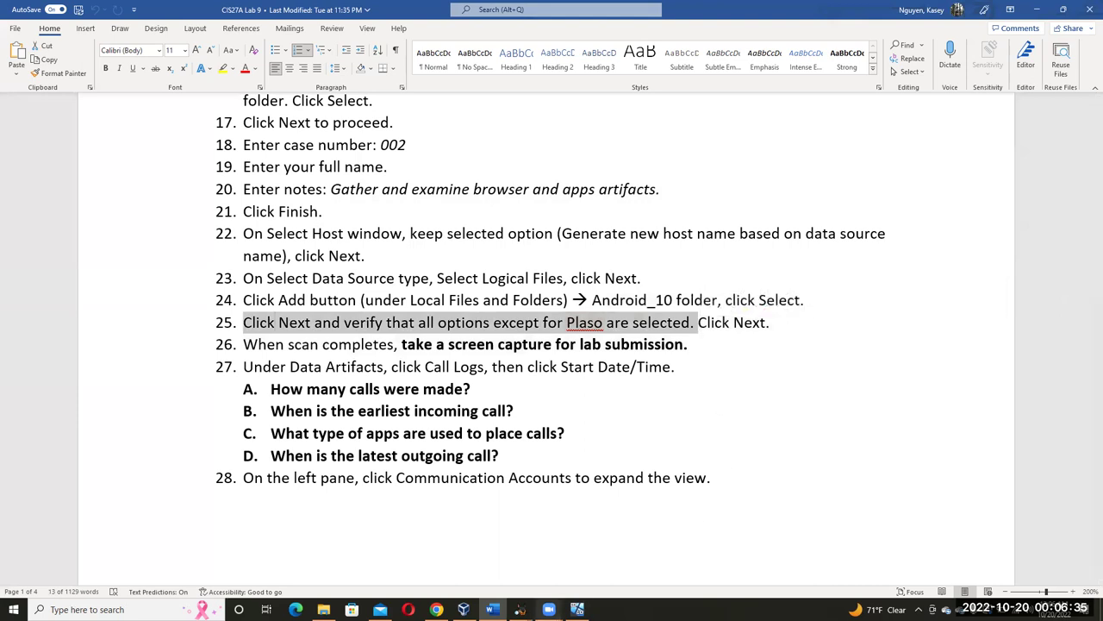
Return to Autopsy in the virtual machine, verify all ingest modules except Plaso are selected, start the ingest and show its task progress.
click(577, 609)
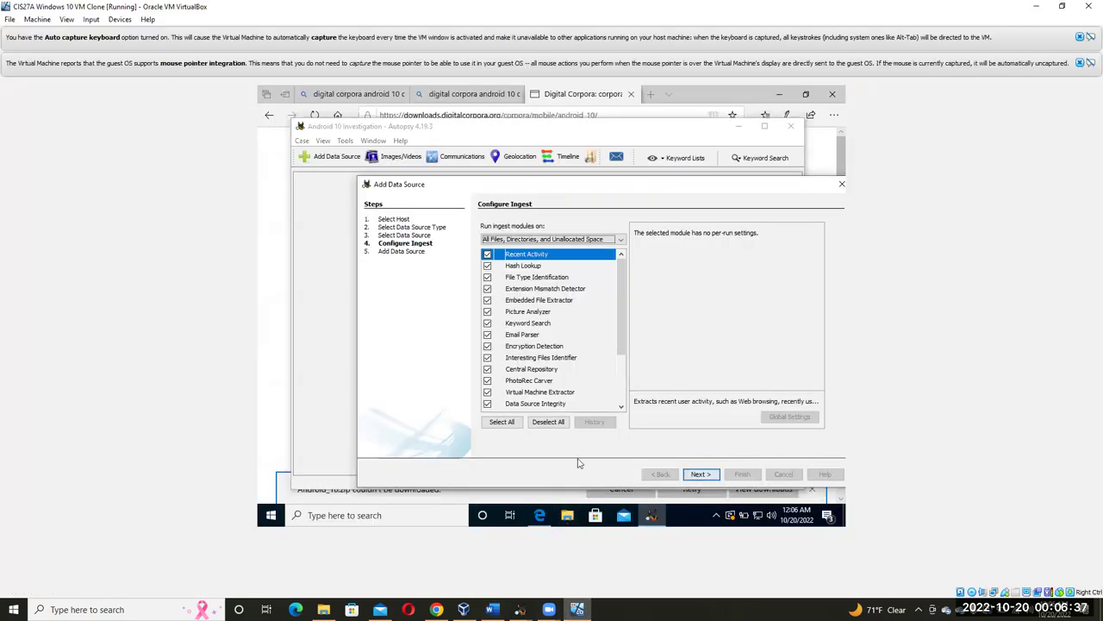
scroll(626, 330, down, 3)
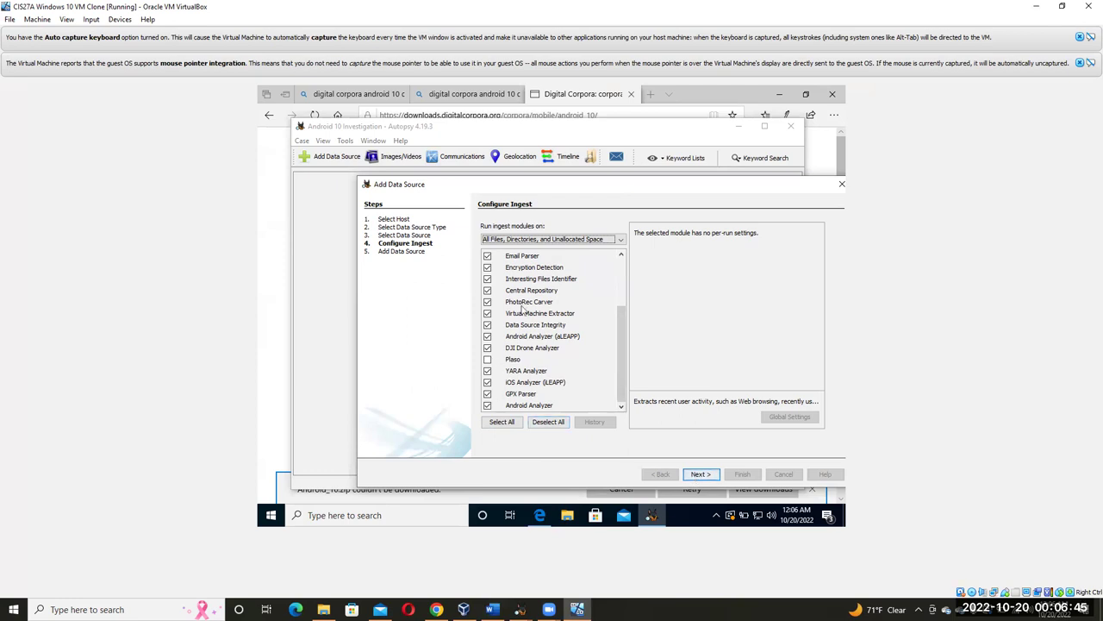
click(701, 475)
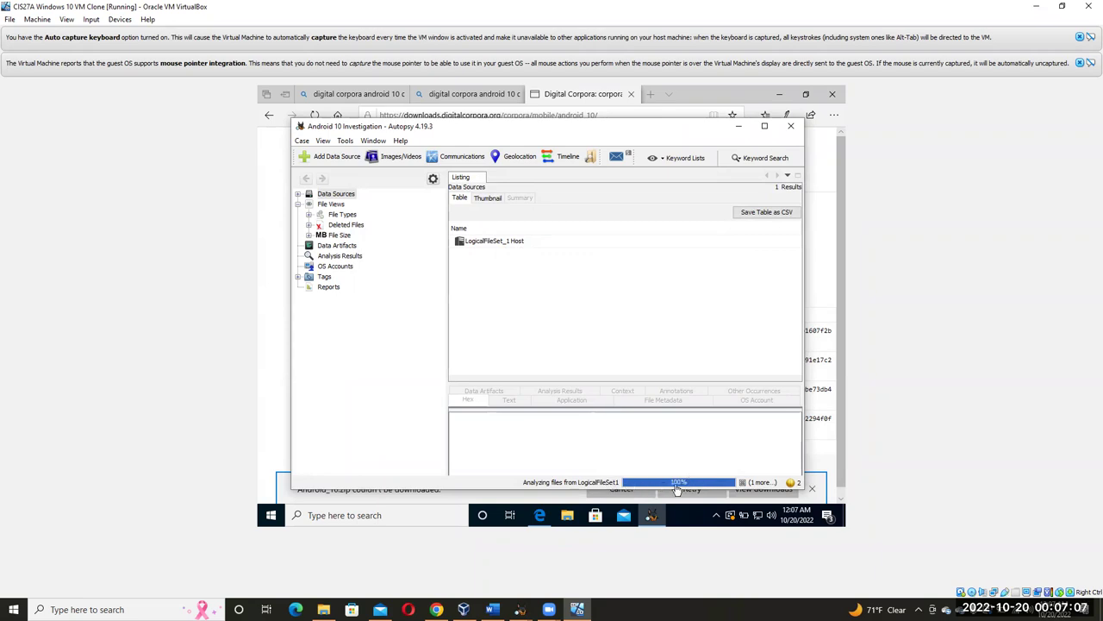
click(766, 486)
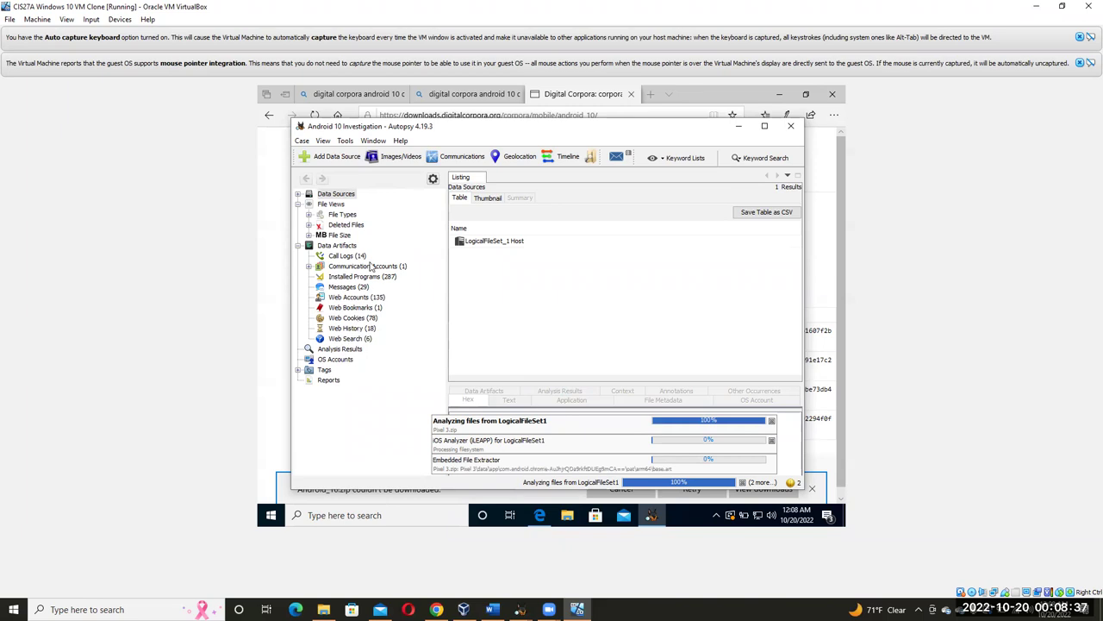
Consult the call log questions under instruction 27 in Word and check the ingest progress in the virtual machine.
click(492, 609)
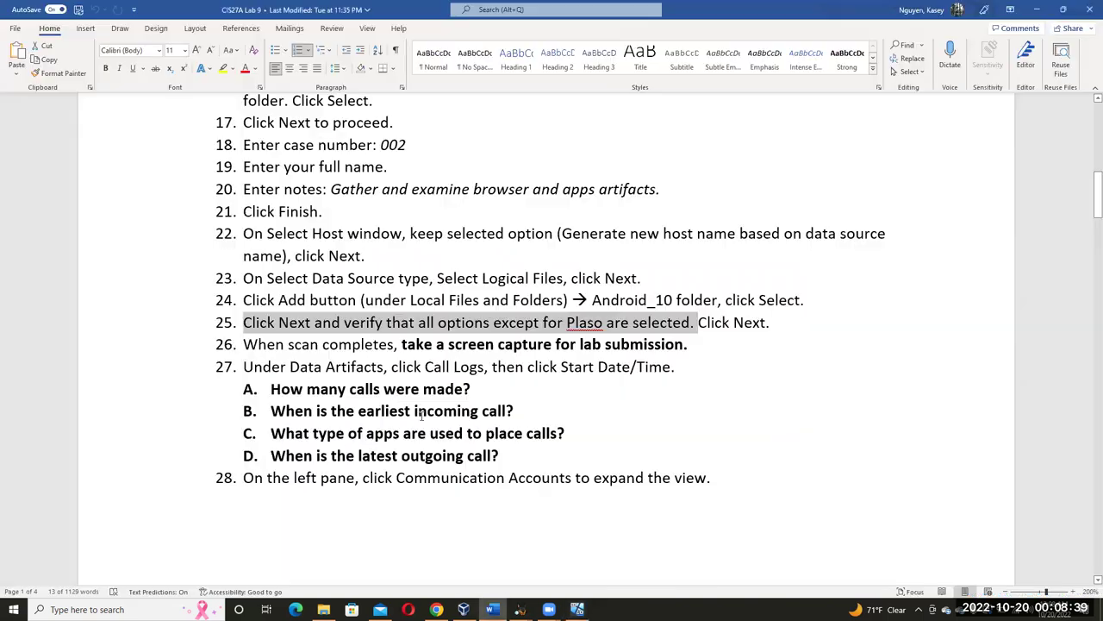
click(537, 436)
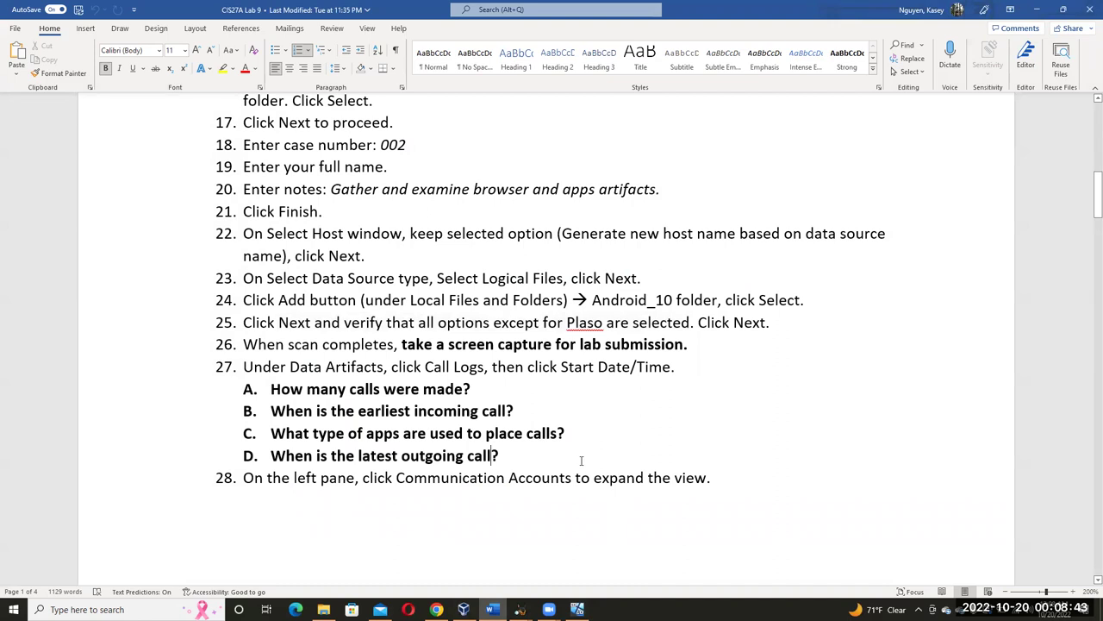
click(577, 609)
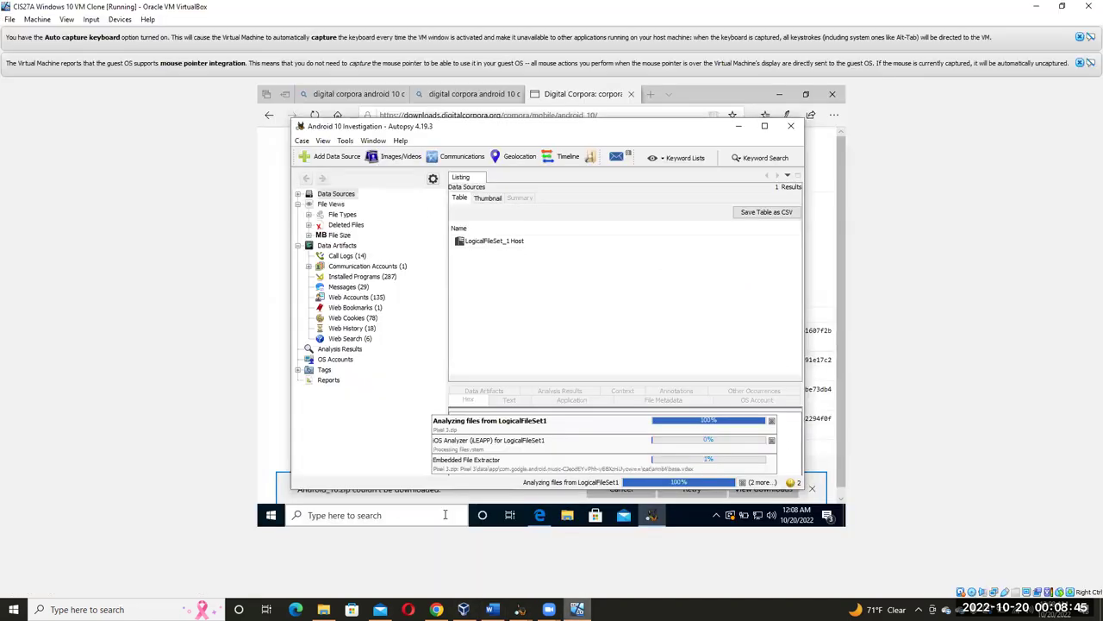
click(491, 609)
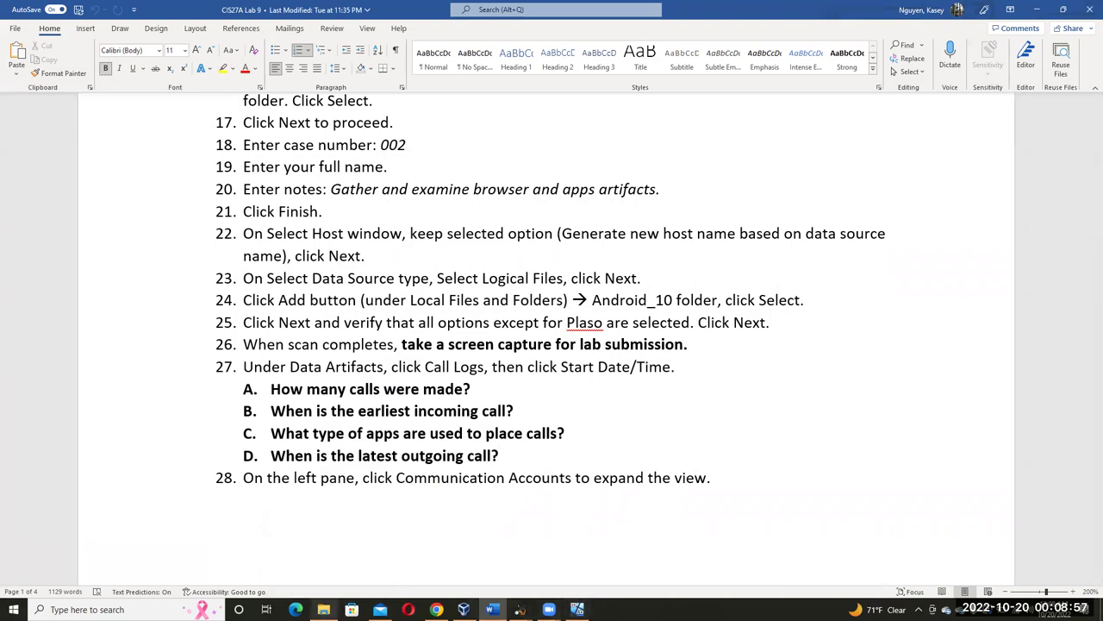
Switch to the host's Autopsy window with the Android 10 Investigation case, collapse File Views, and list the Communication Accounts under Data Artifacts.
mouse_move(324, 610)
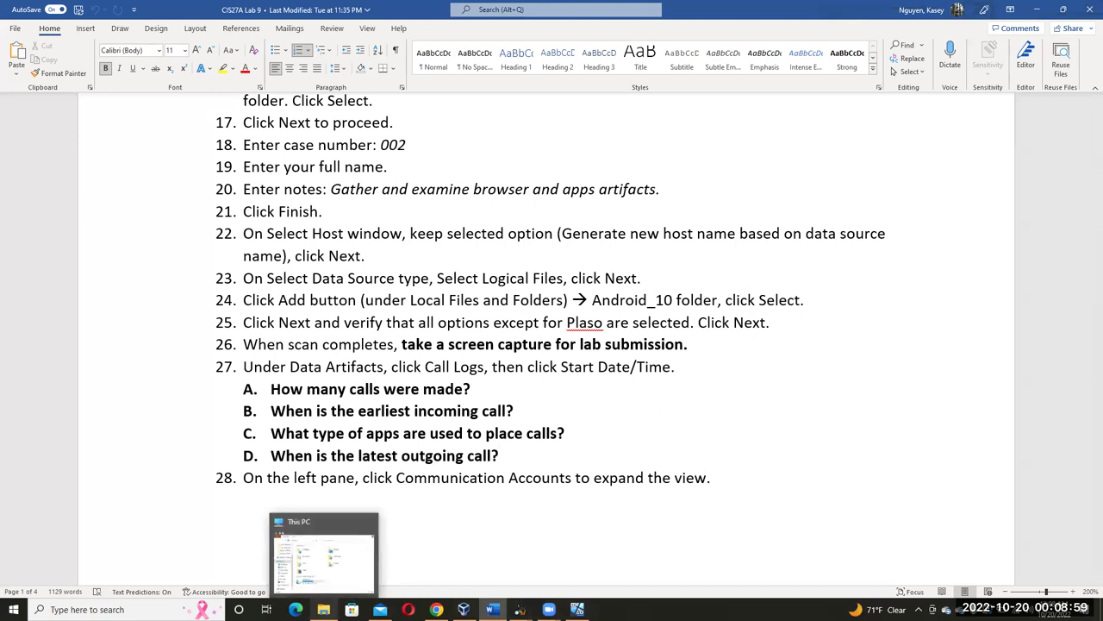
mouse_move(520, 608)
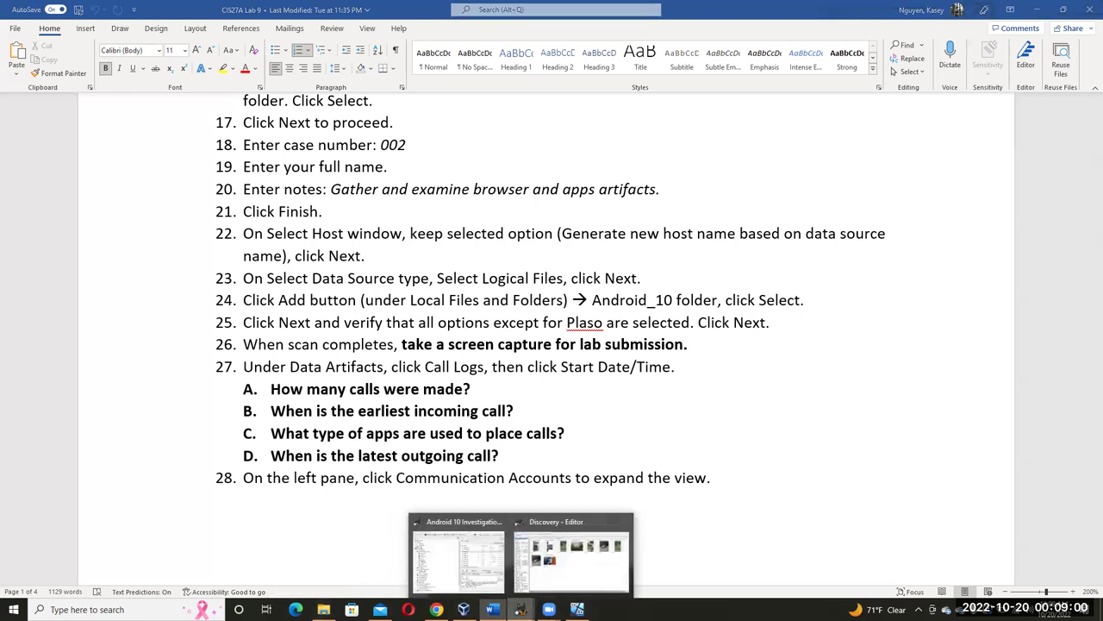
click(489, 572)
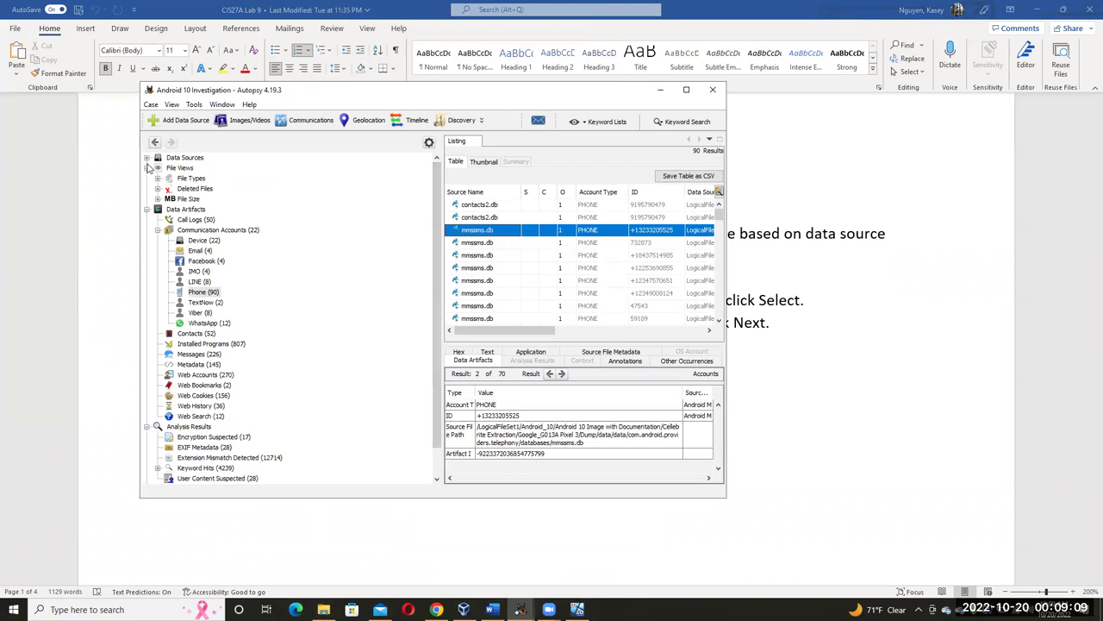
click(146, 167)
click(146, 177)
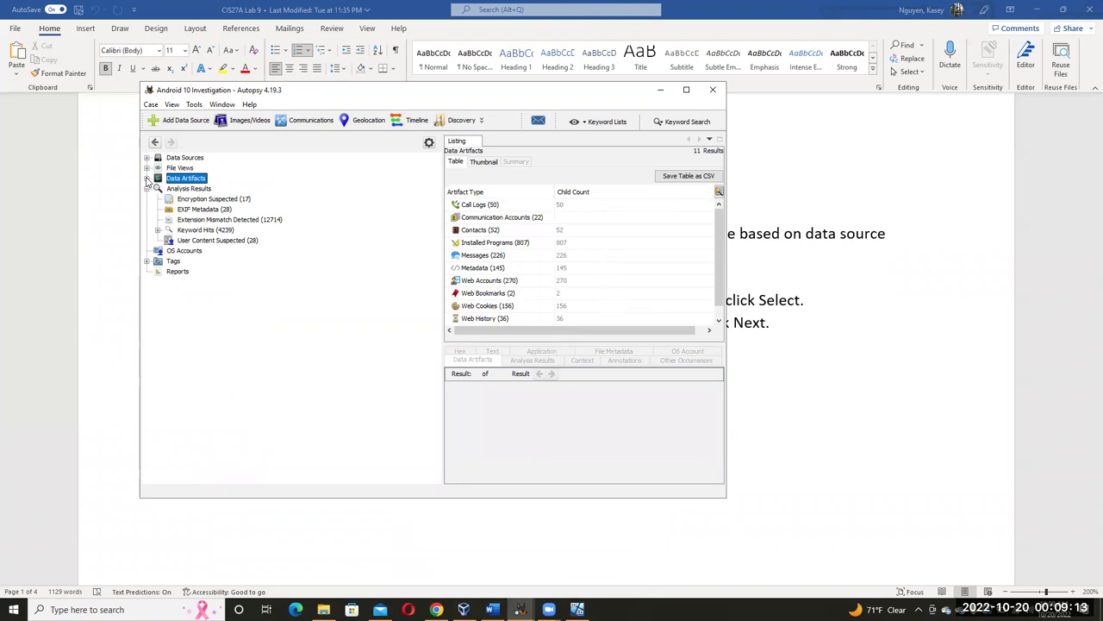
click(146, 177)
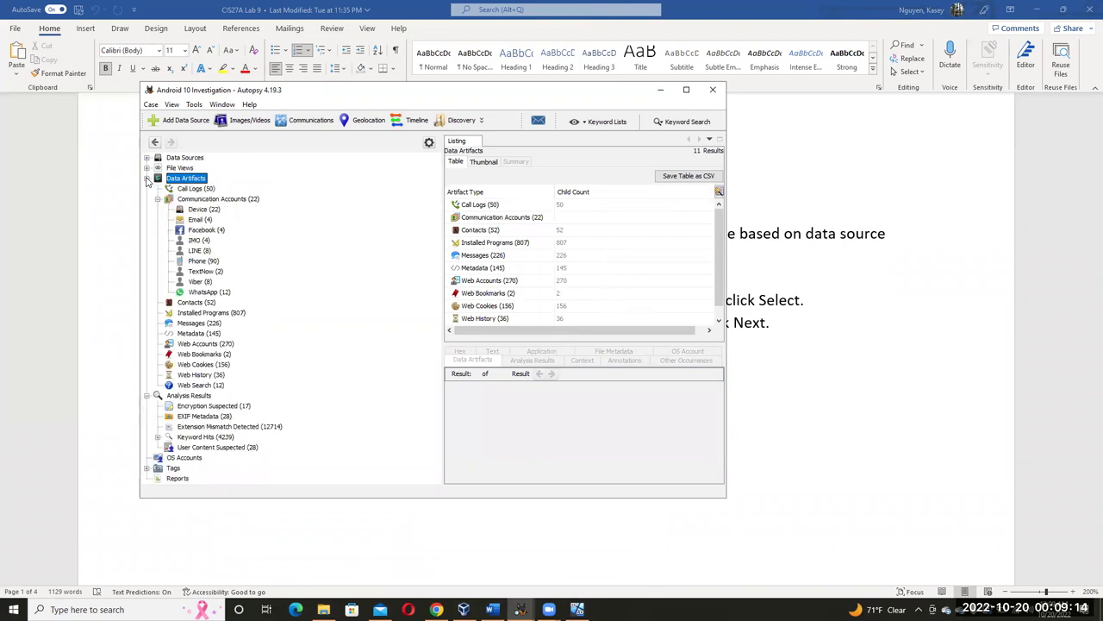
click(202, 199)
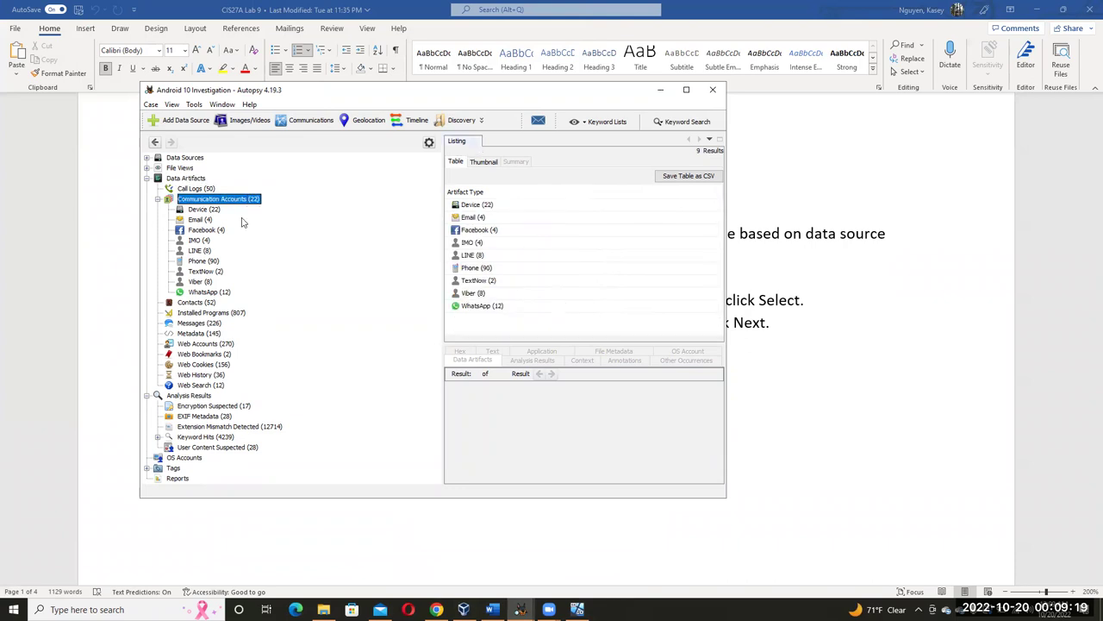
Examine the Device, Email, Facebook, IMO, LINE, WhatsApp and Viber records under Communication Accounts.
click(205, 210)
click(200, 220)
click(205, 230)
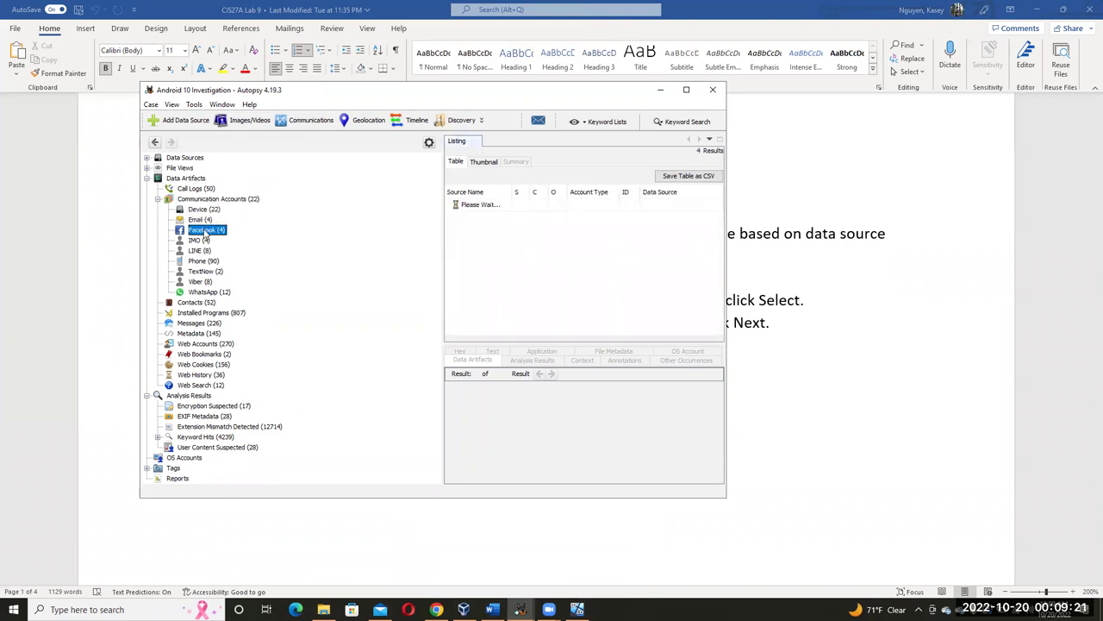
click(199, 241)
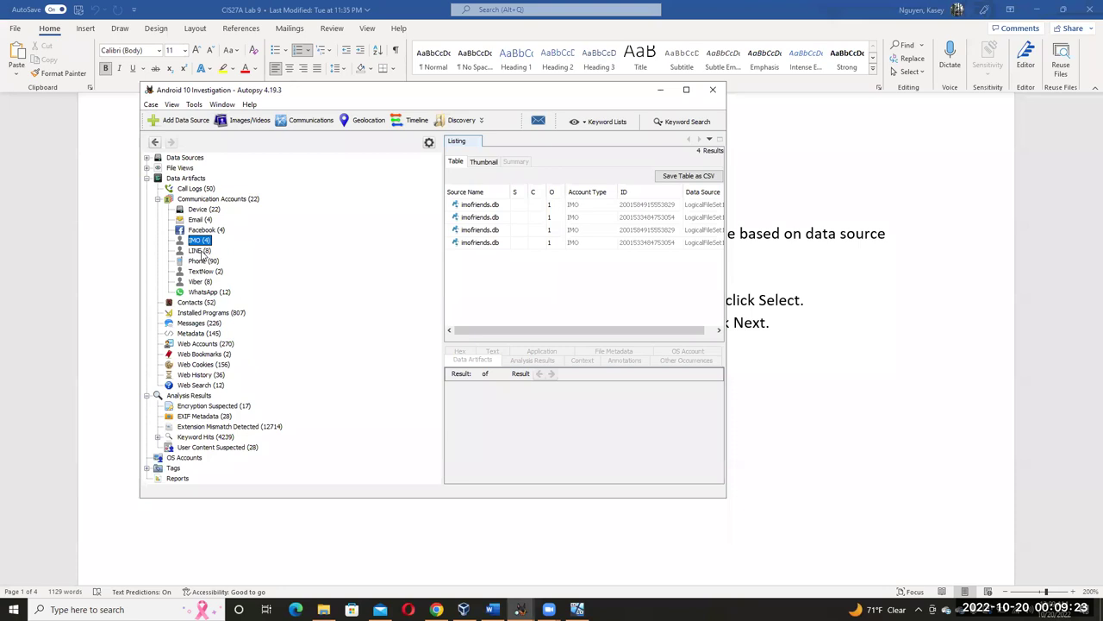
click(200, 251)
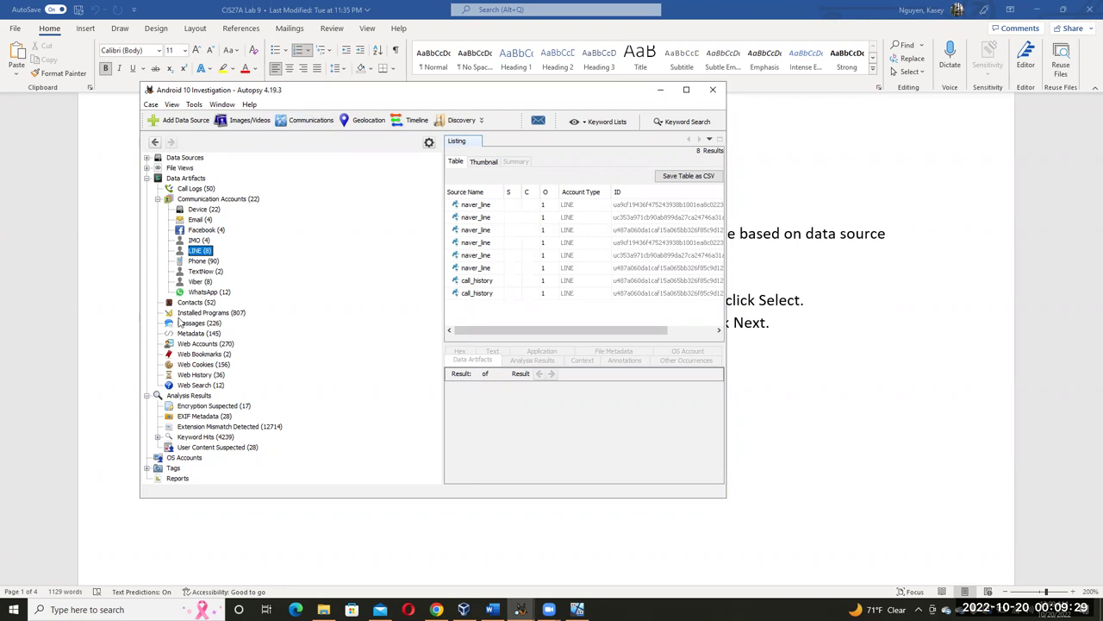
click(208, 293)
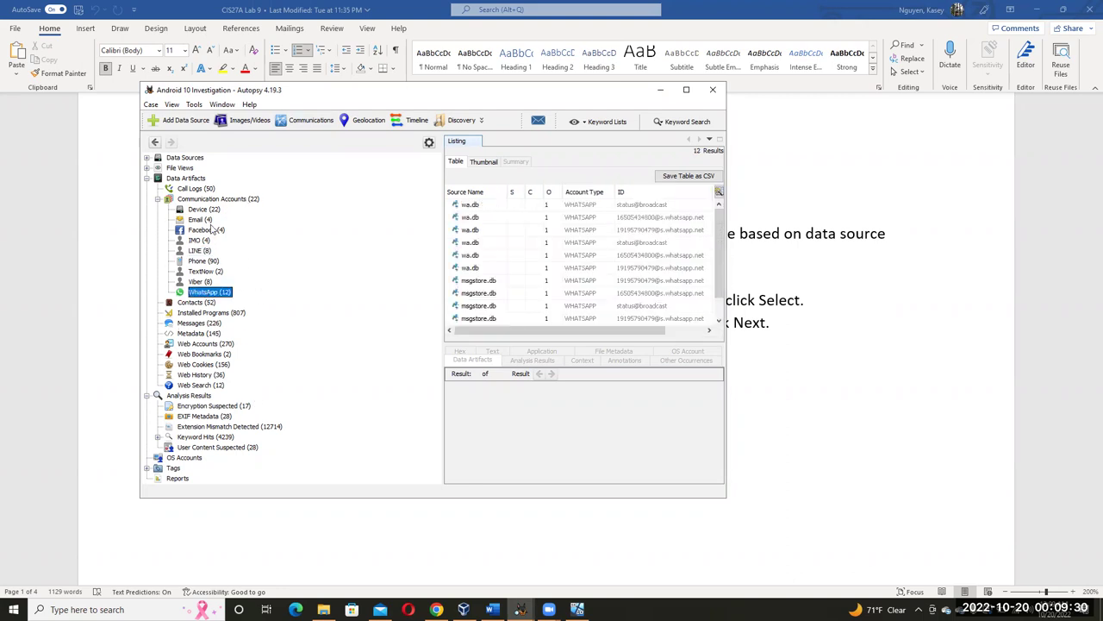
click(201, 282)
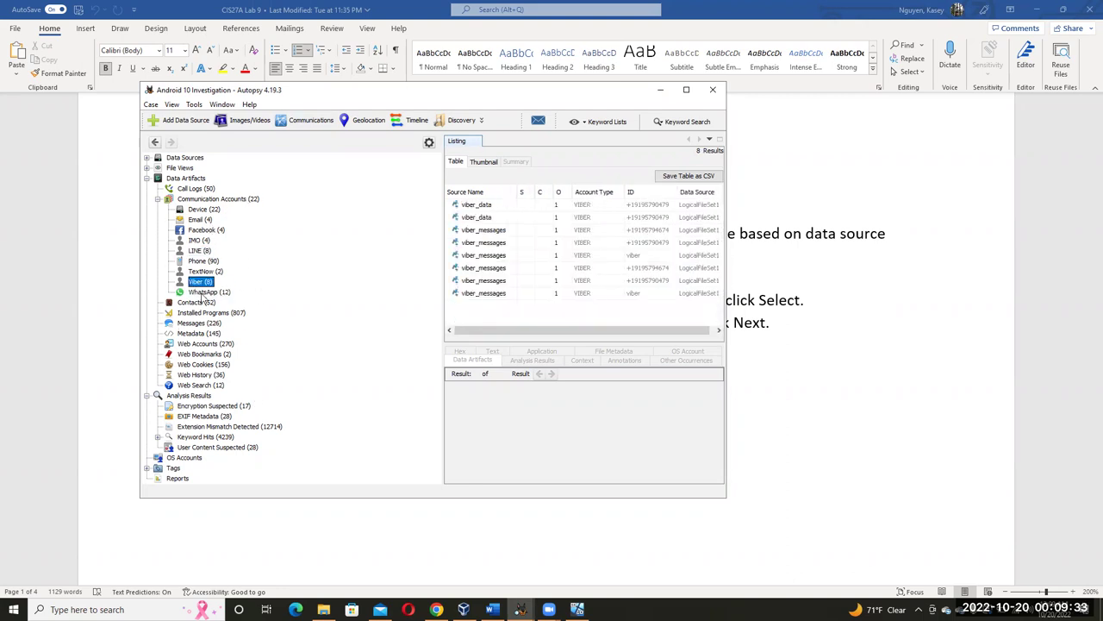
click(205, 293)
click(198, 282)
Switch to the Word lab document and review instruction 26 on taking a screen capture once the scan completes.
click(492, 609)
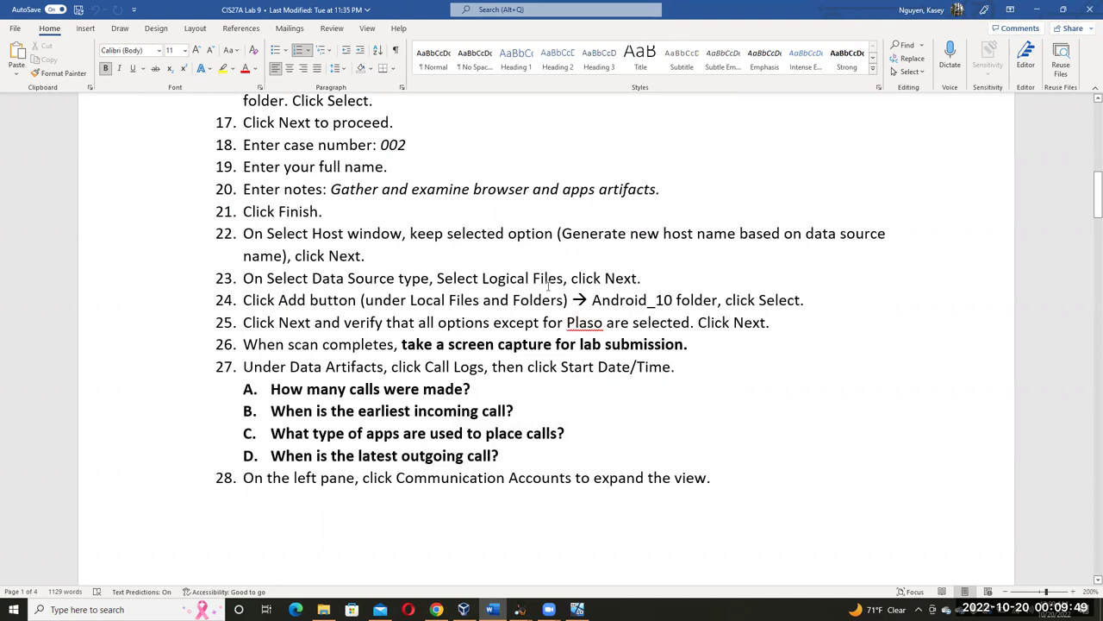
drag(711, 344, 402, 345)
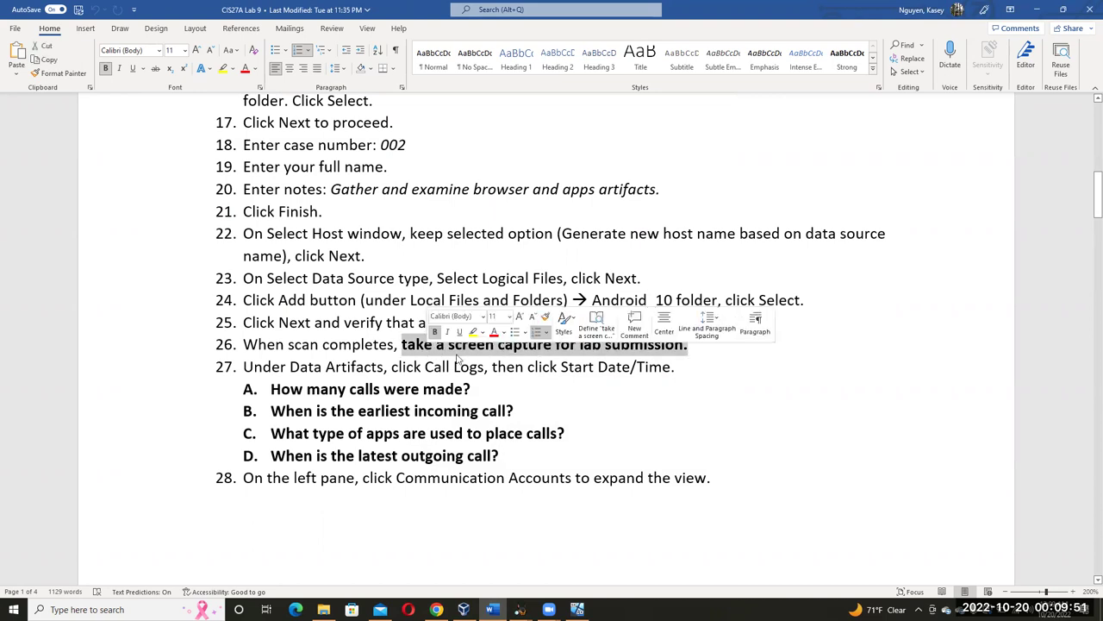
click(688, 366)
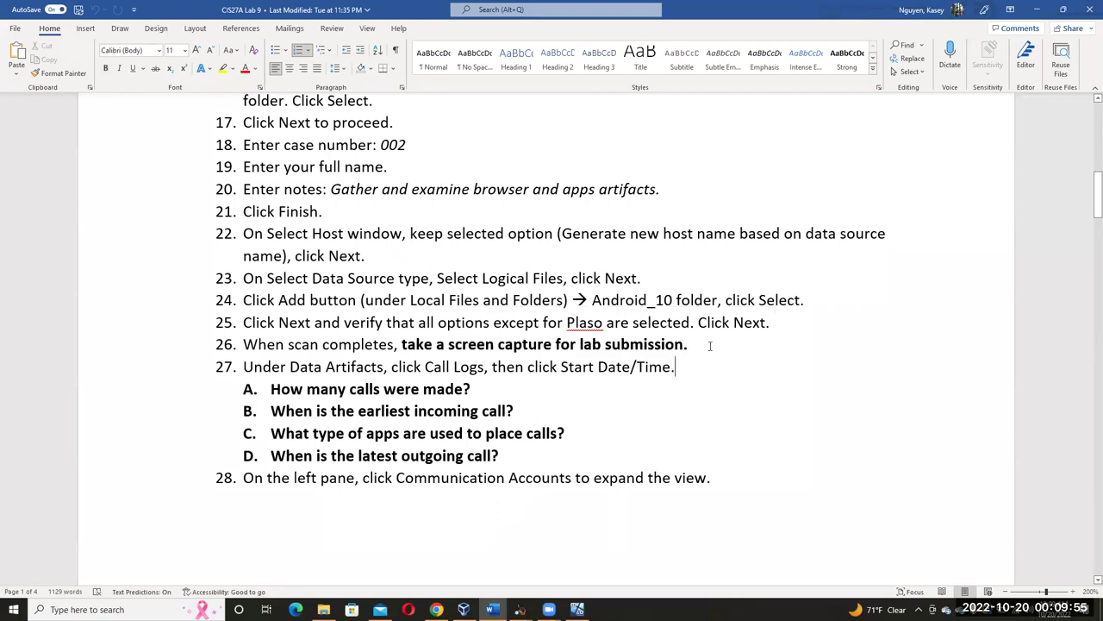
click(698, 348)
Review instruction 27 on the Data Artifacts call logs in Word, comparing it with the Autopsy case window.
drag(290, 369, 383, 369)
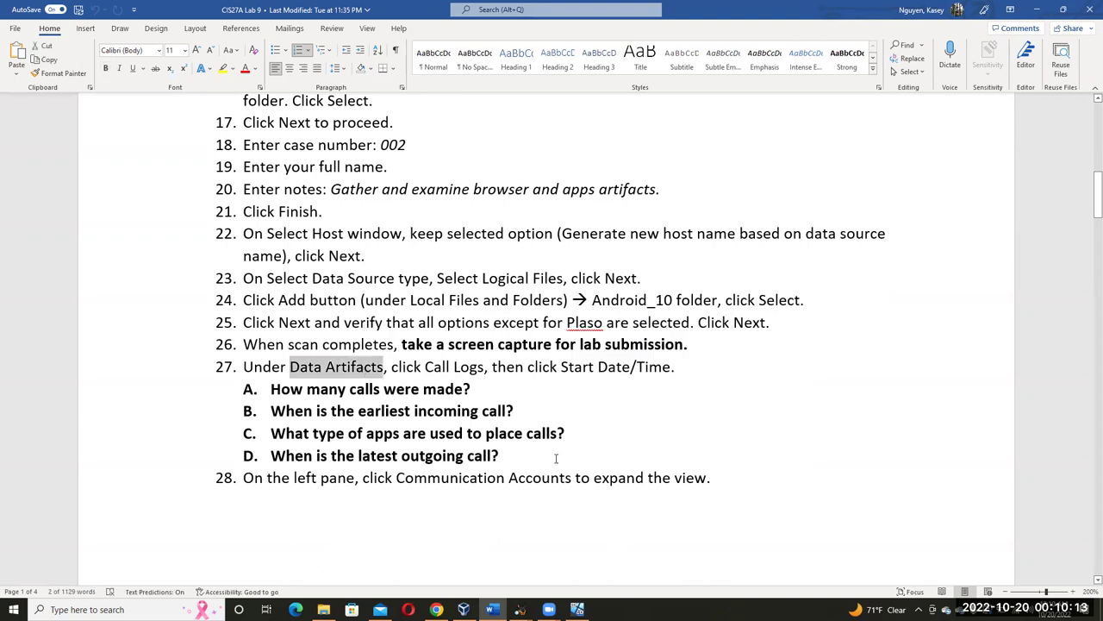
click(521, 609)
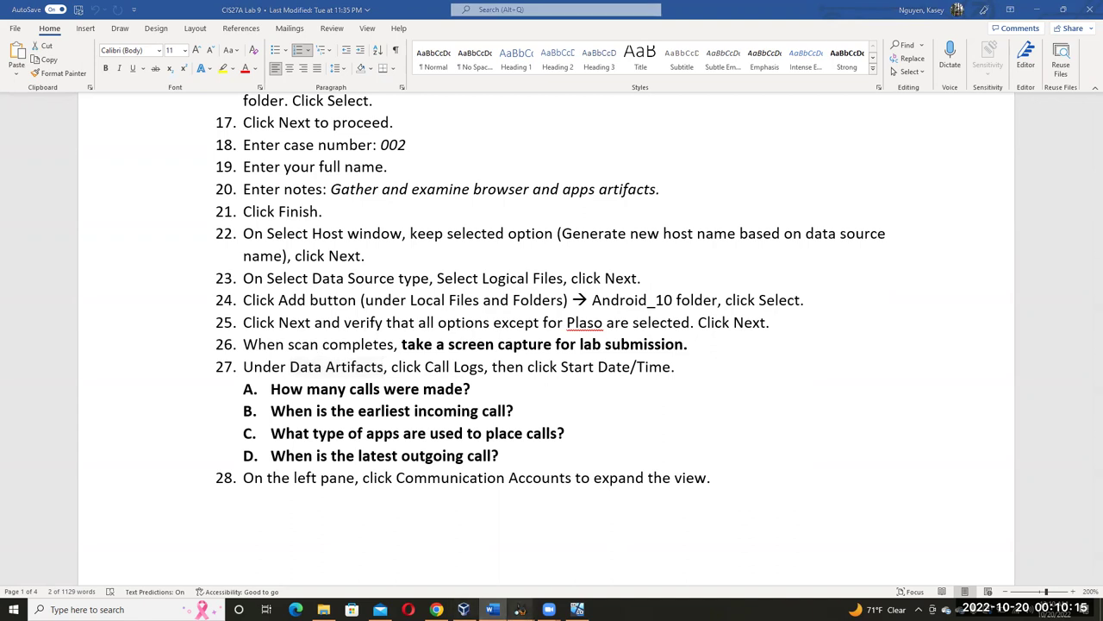
click(454, 565)
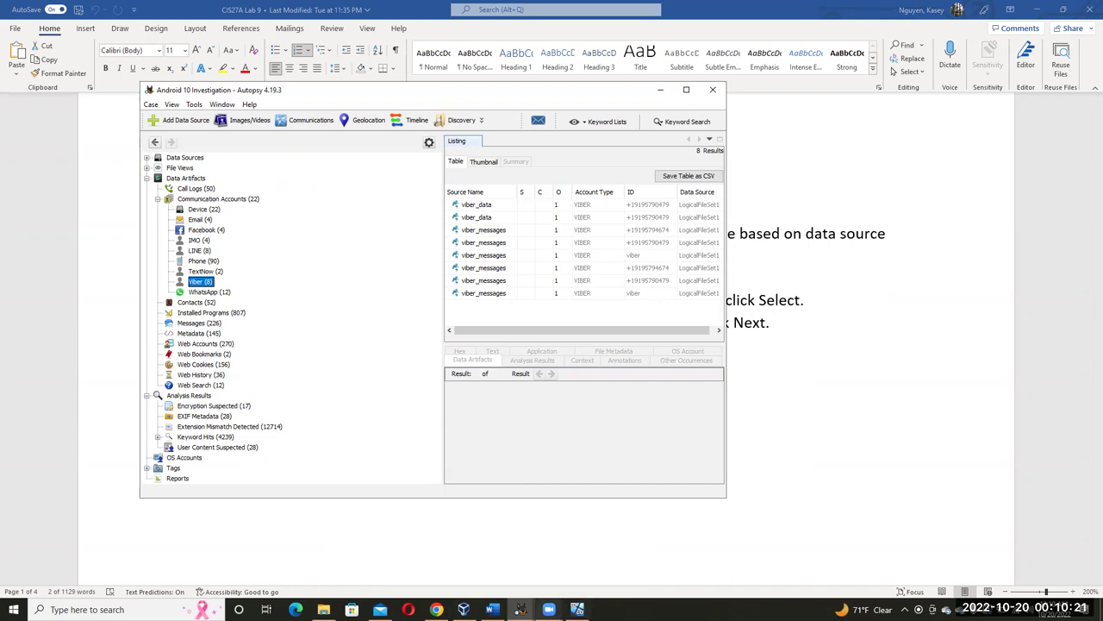
click(520, 609)
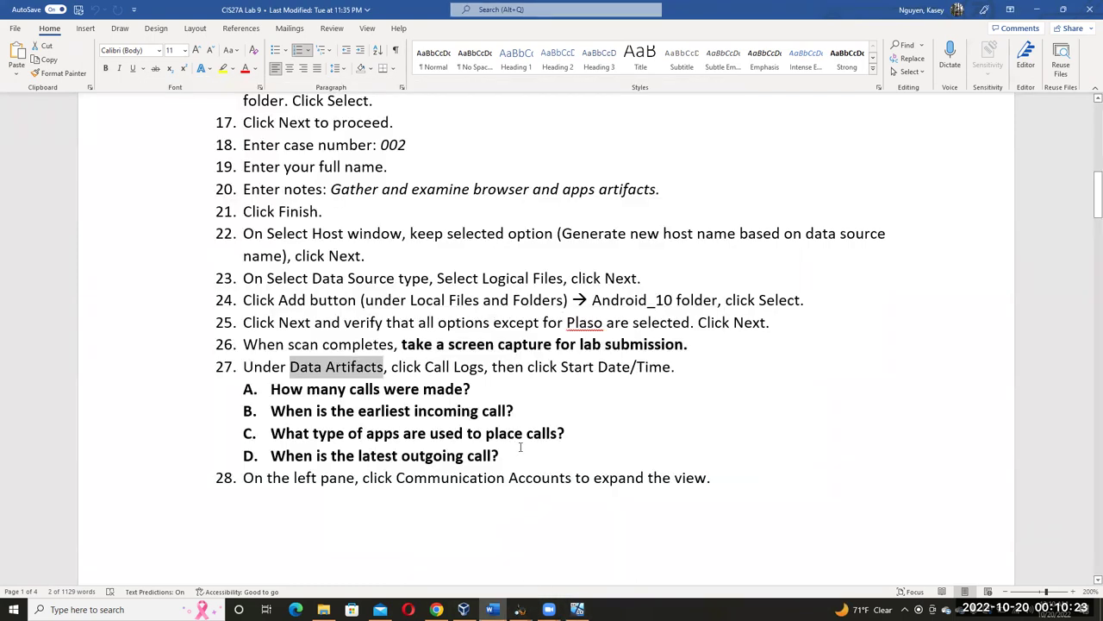
drag(433, 366, 560, 366)
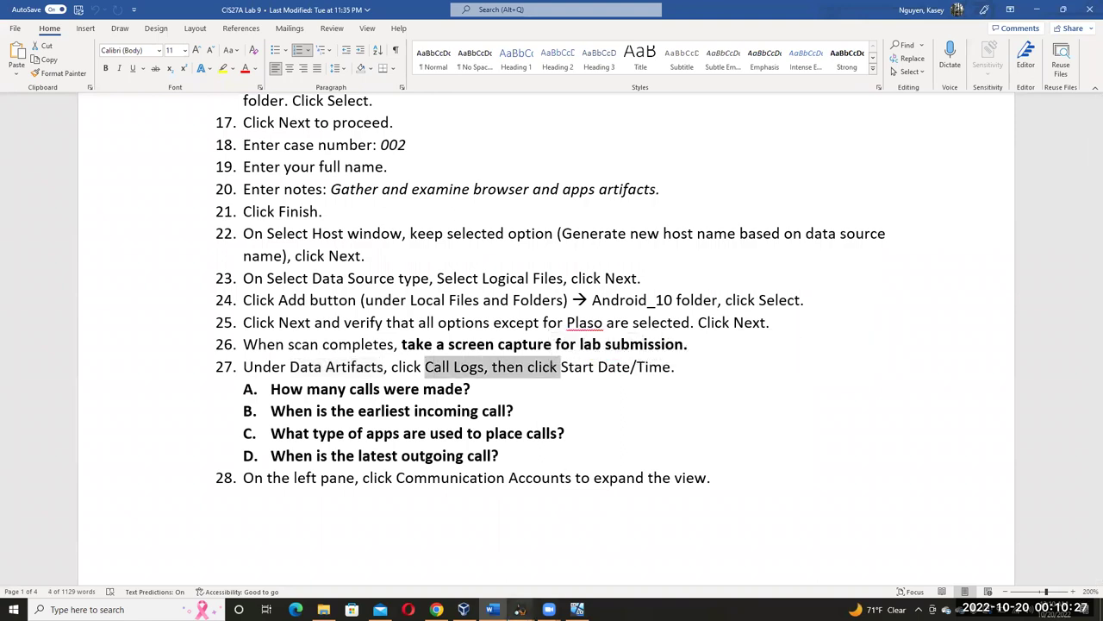
Switch to Autopsy, list the Call Logs in the maximized window, and sort them by Start Date/Time in ascending order.
mouse_move(520, 610)
click(460, 555)
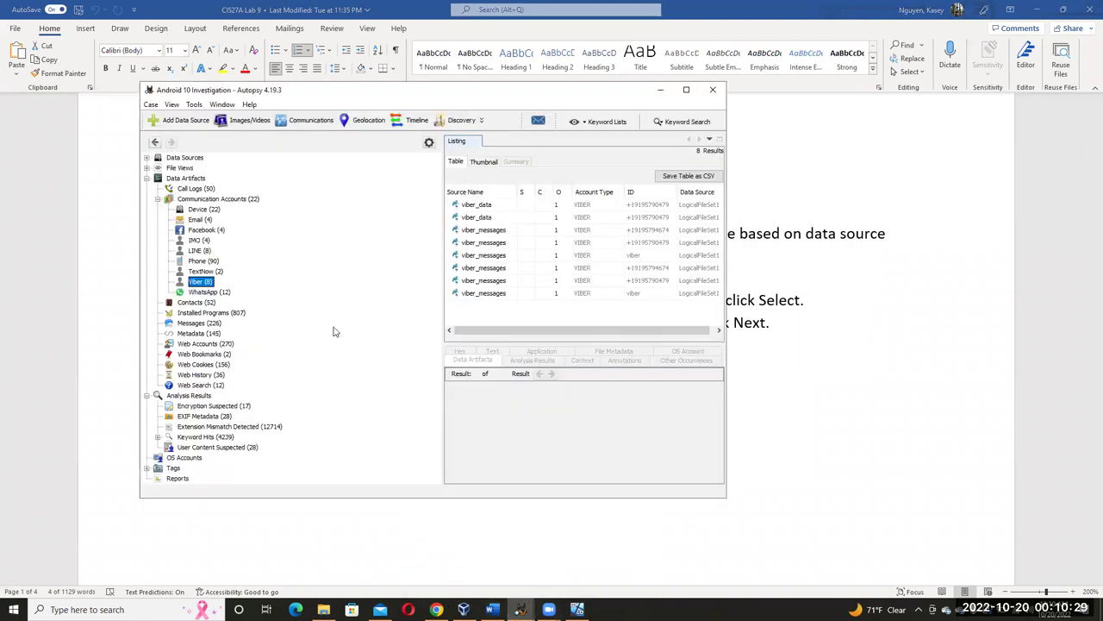
click(193, 188)
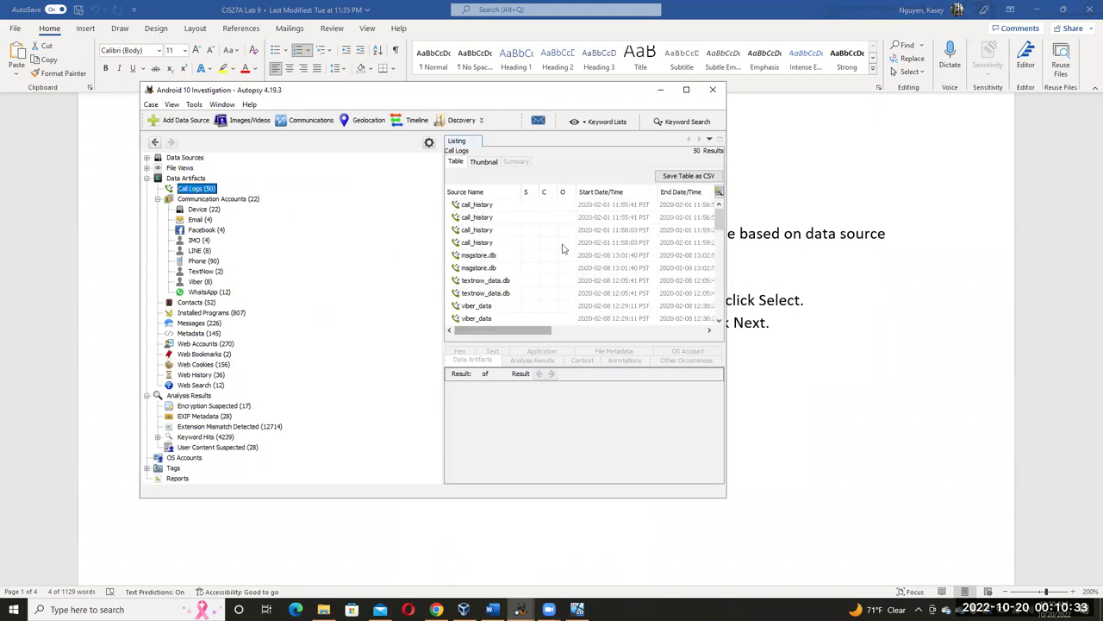
click(687, 90)
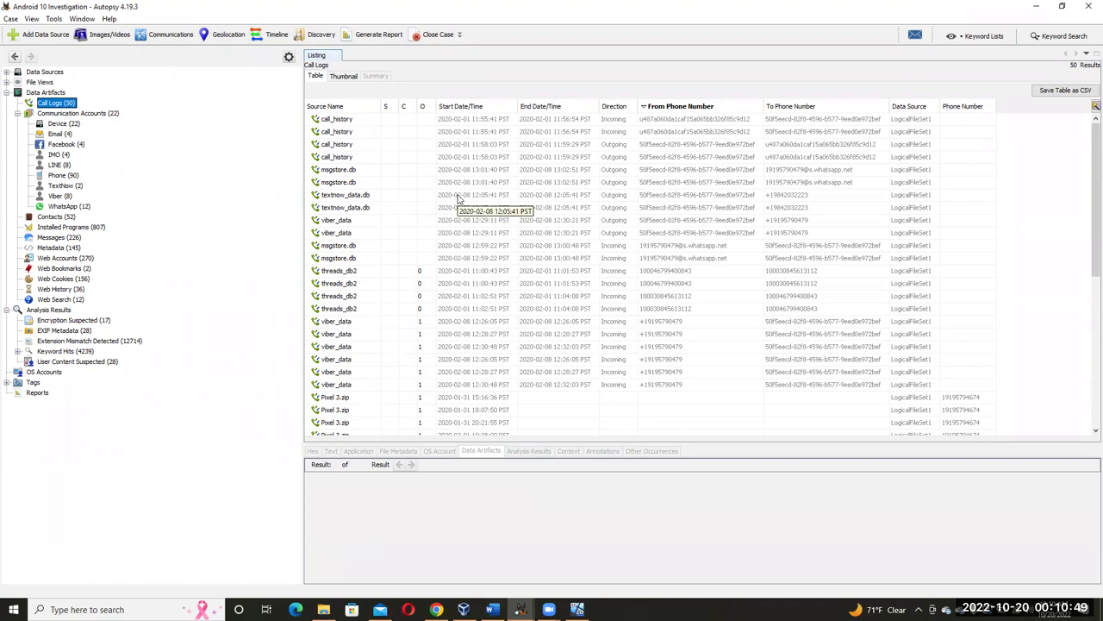
click(468, 107)
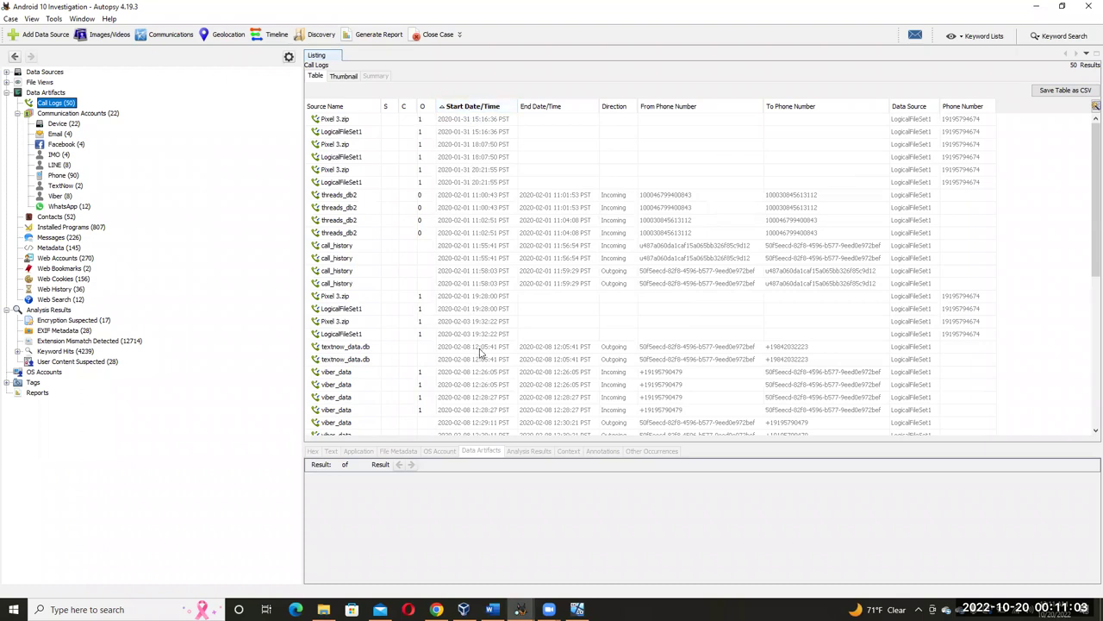
Consult the call questions in Word, then inspect the details of two incoming viber_data calls and the last outgoing msgstore.db call in Autopsy.
click(492, 609)
scroll(661, 348, down, 4)
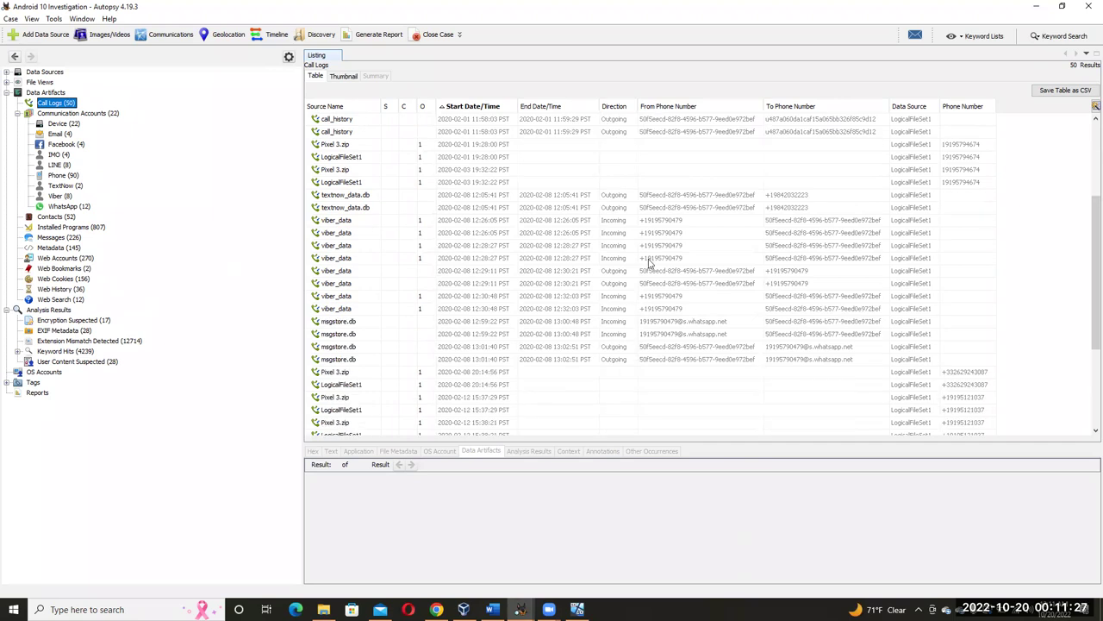
click(651, 261)
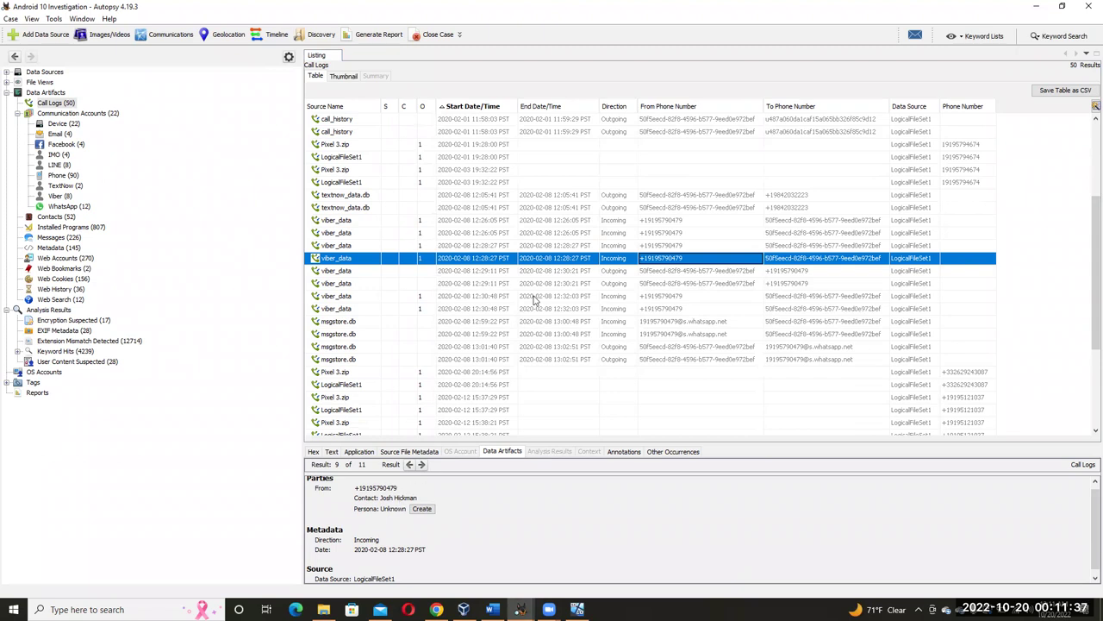
click(673, 310)
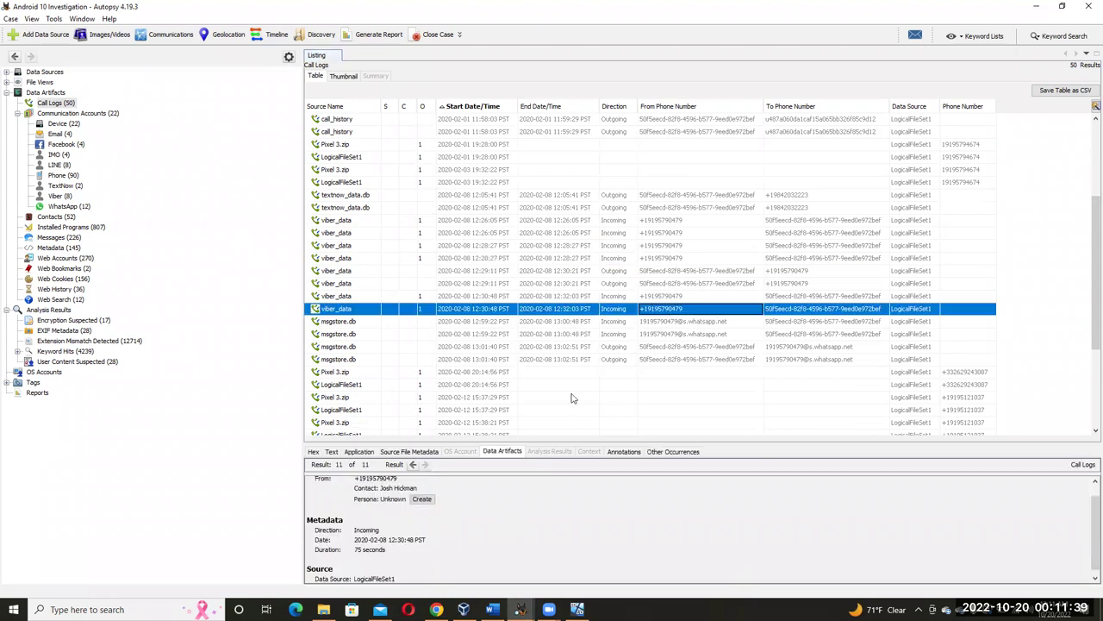
click(672, 361)
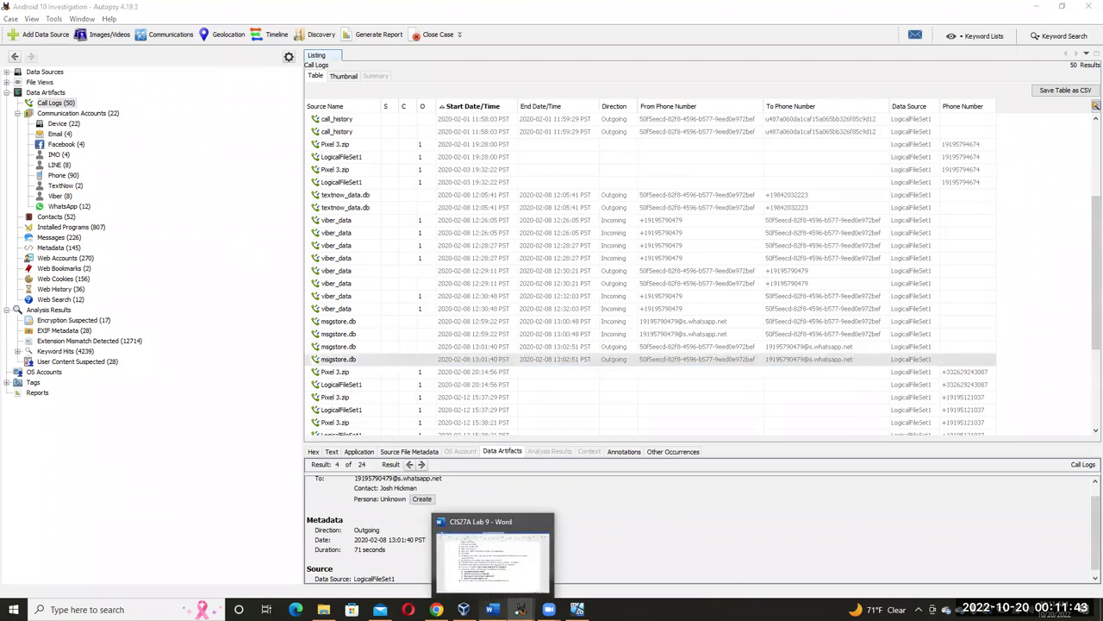
Check question B on the earliest incoming call in the Word lab document and return to the Autopsy call logs.
click(491, 609)
click(545, 410)
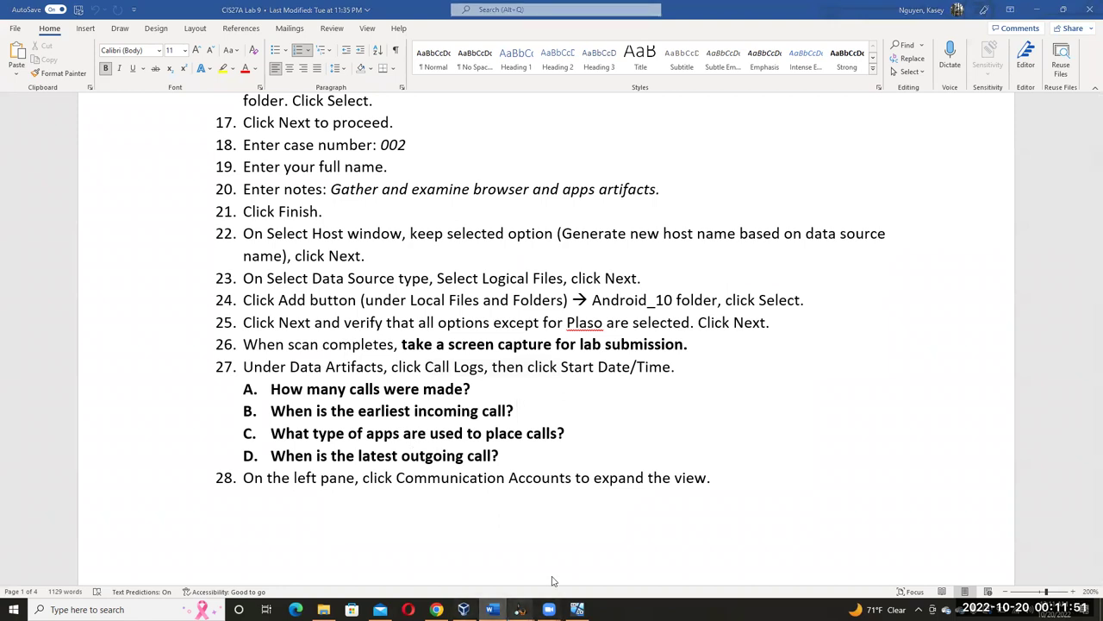
mouse_move(519, 610)
click(488, 572)
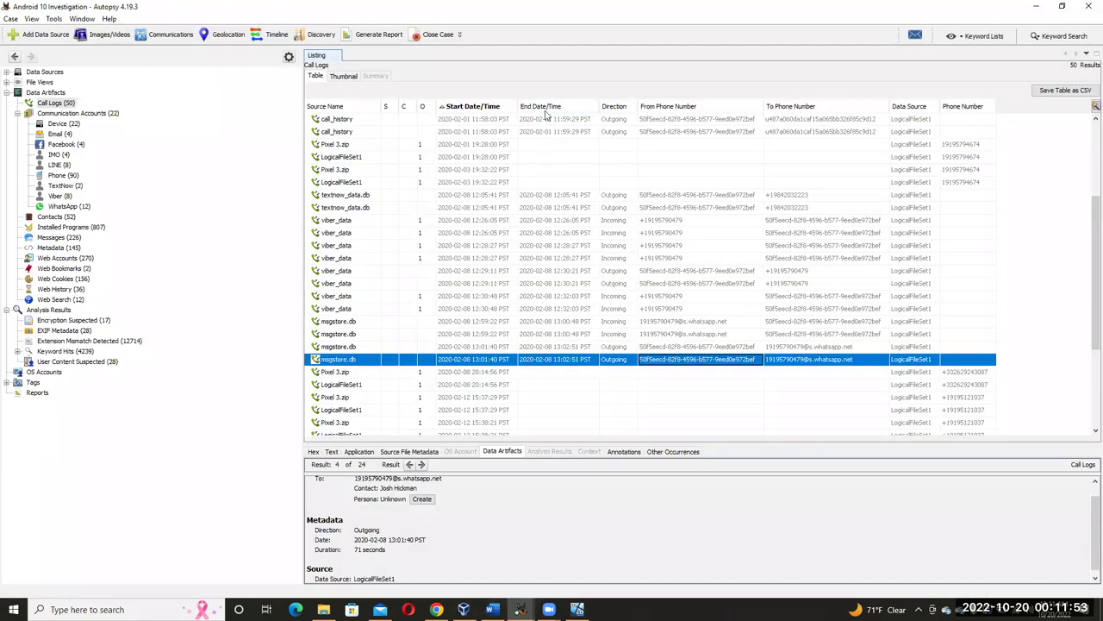
Re-sort the call logs by ascending Start Date/Time and inspect the first Pixel 3.zip record and the earliest incoming threads_db2 call.
click(494, 108)
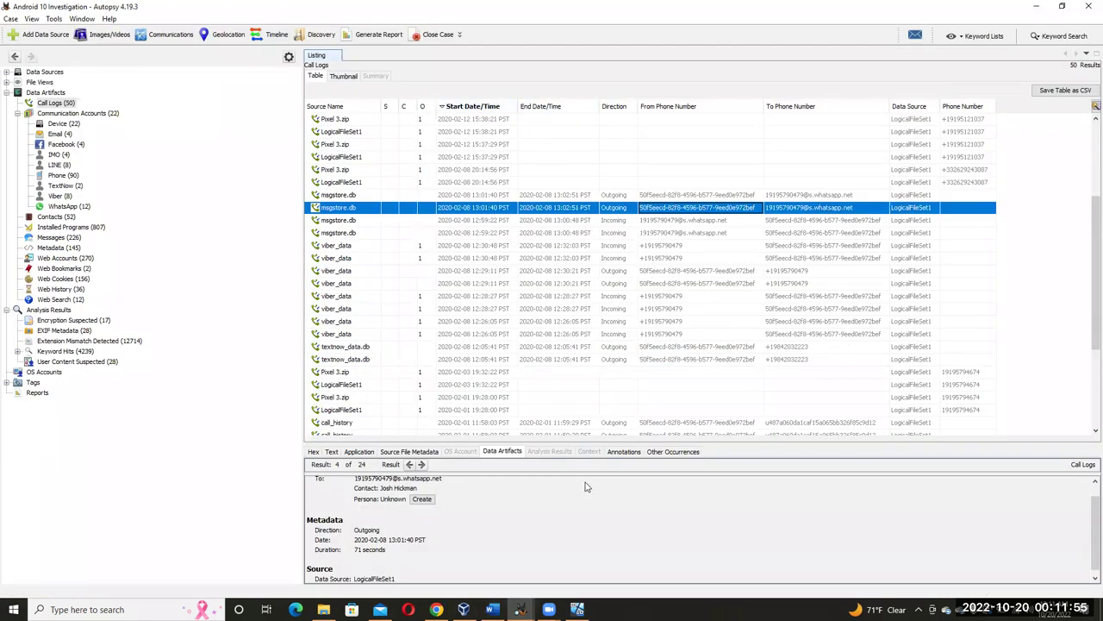
click(479, 106)
scroll(488, 222, up, 2)
scroll(489, 222, up, 2)
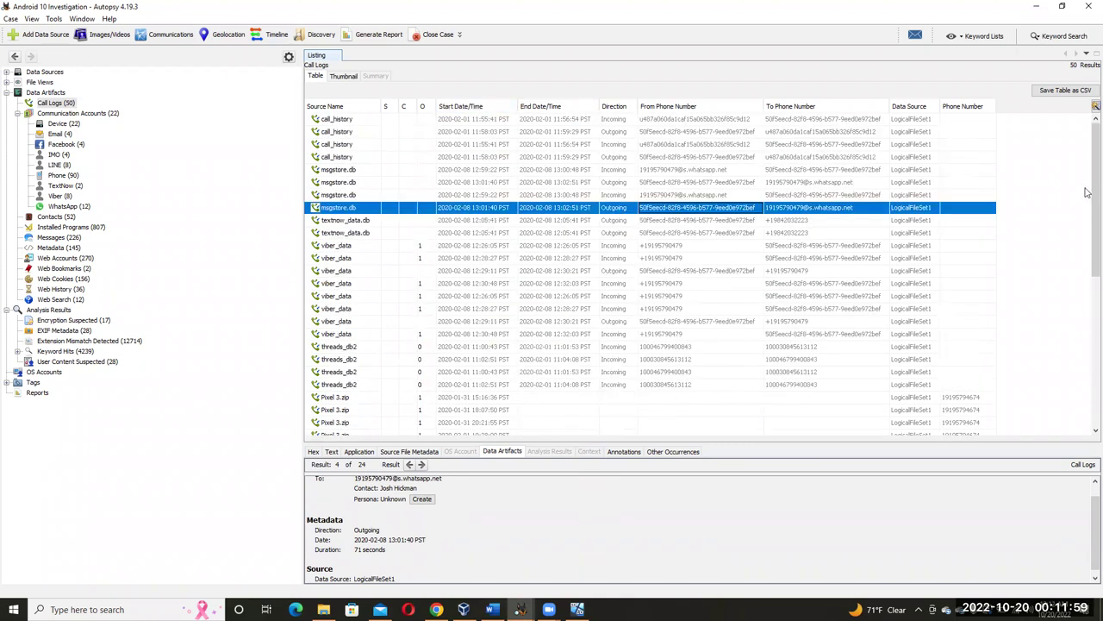
click(449, 106)
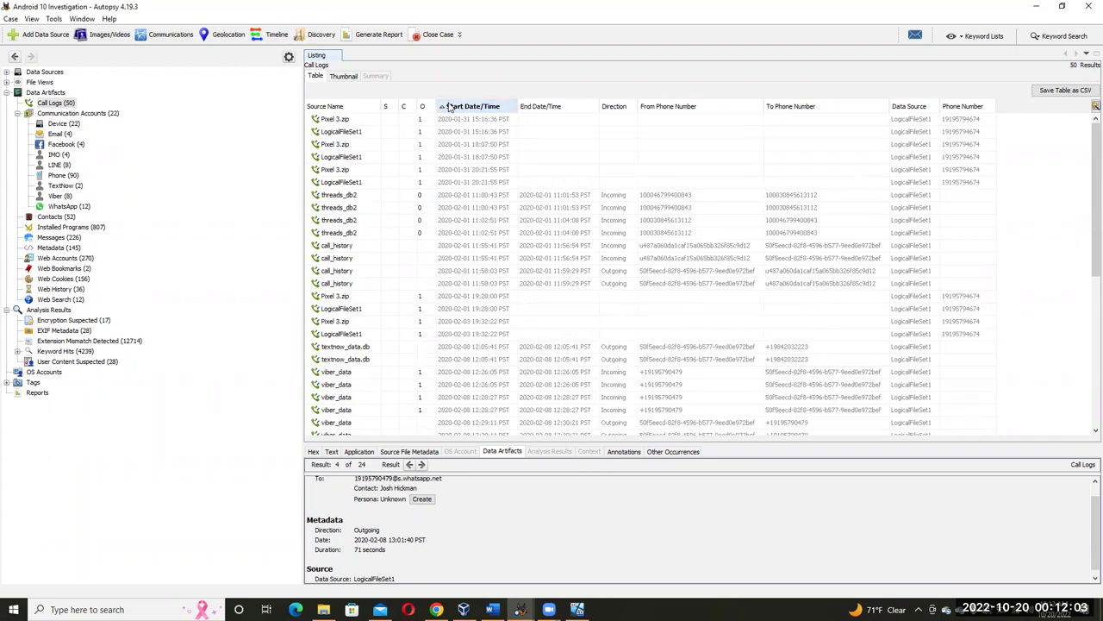
click(454, 118)
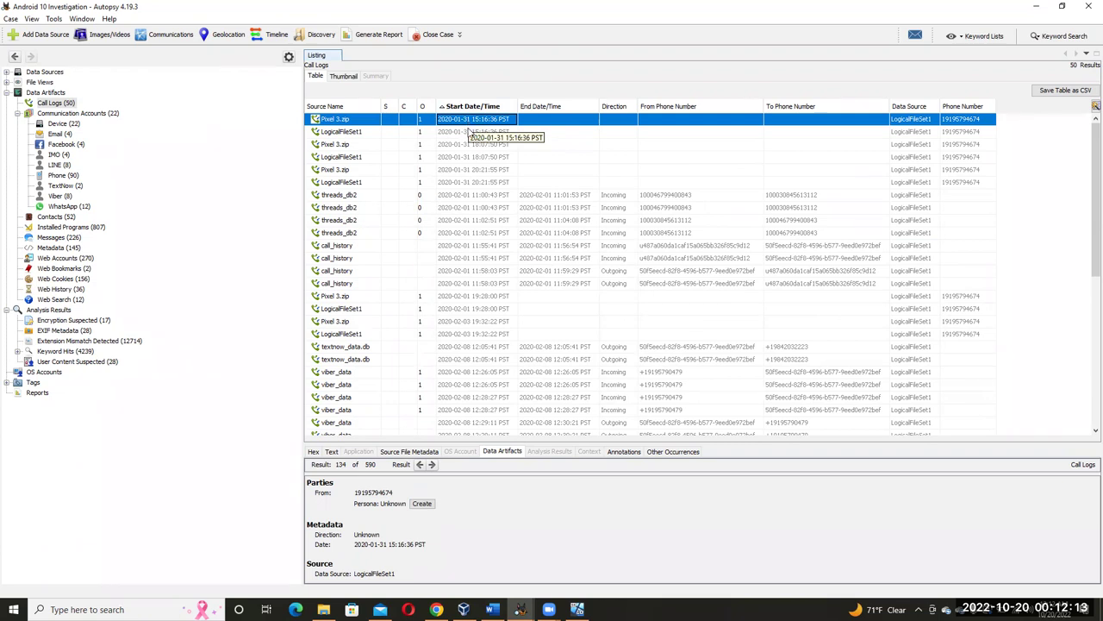
click(472, 195)
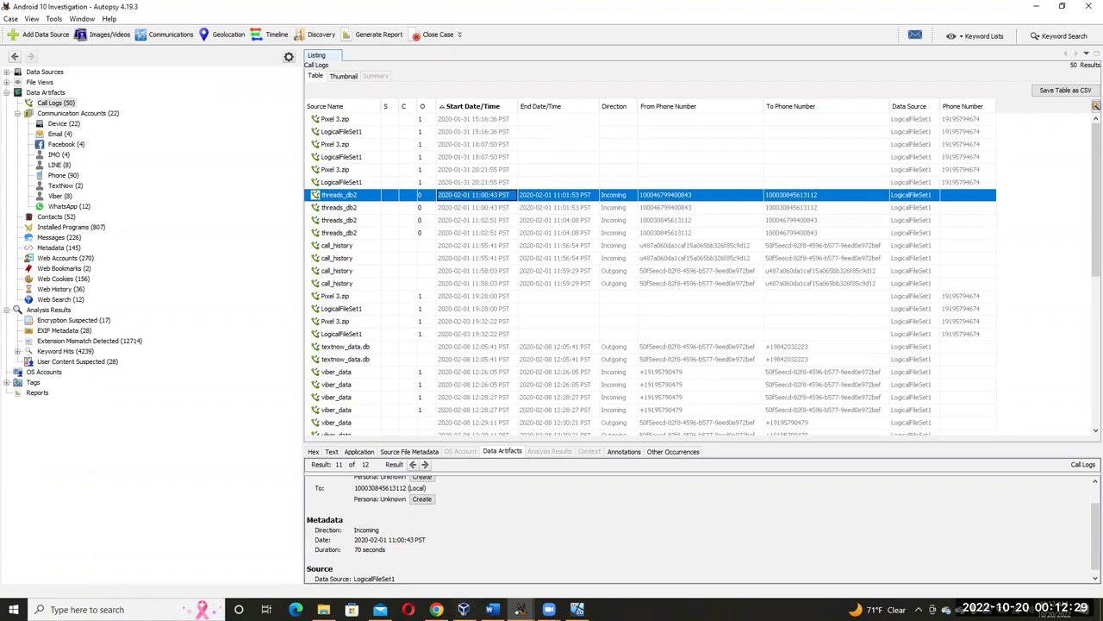
Switch to Word and review questions B and C on the earliest incoming call and the apps used to place calls.
click(492, 609)
click(567, 433)
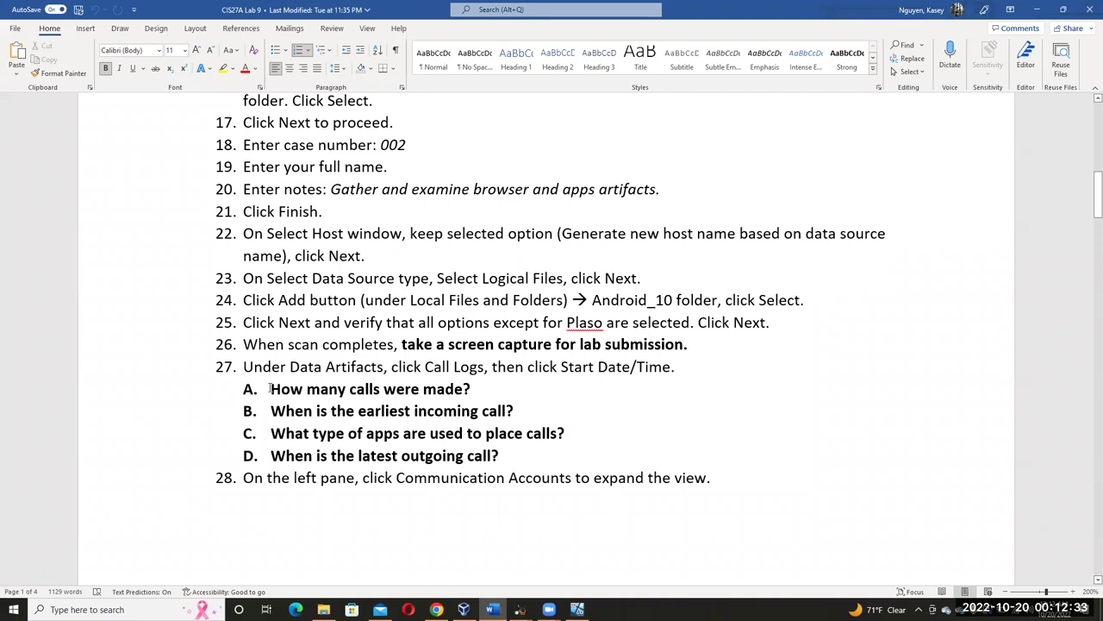
drag(269, 410, 524, 411)
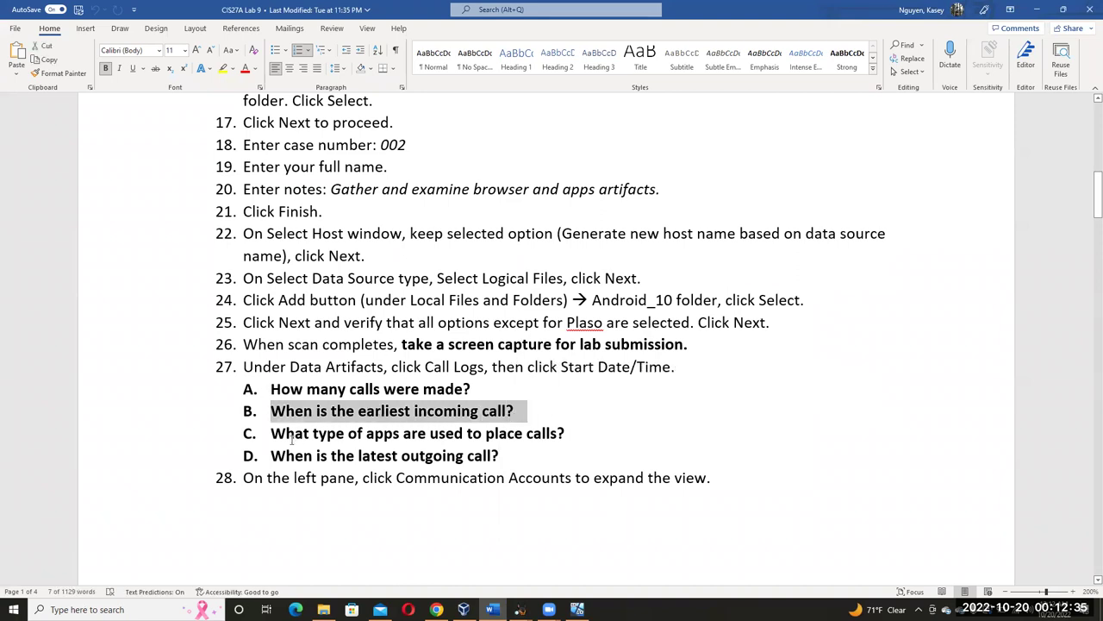
drag(270, 434, 595, 431)
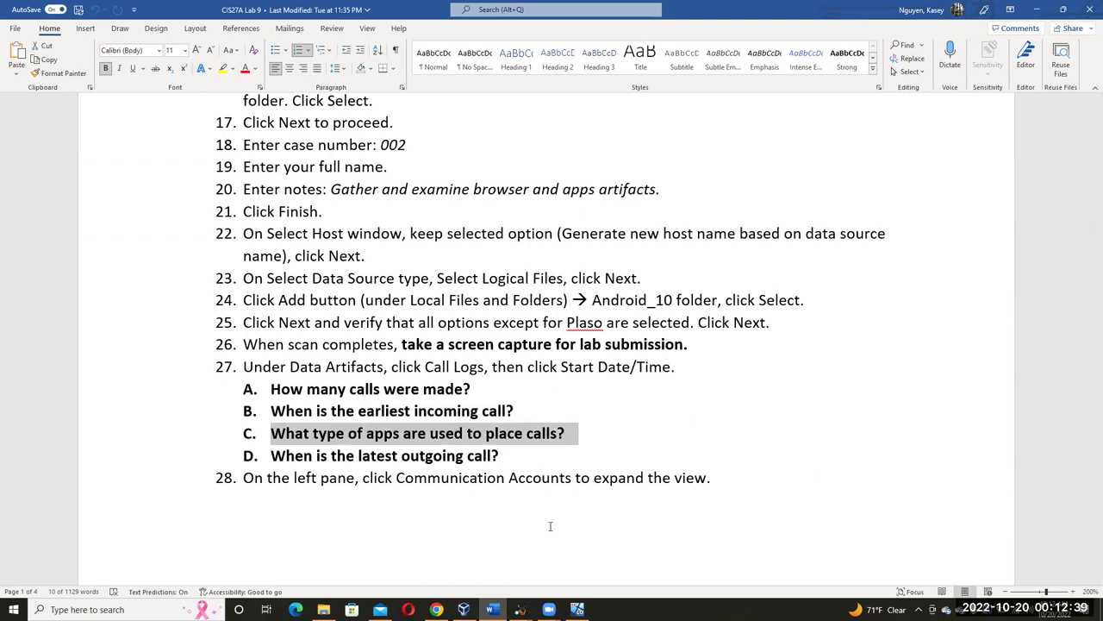
Return to the Autopsy call logs and examine the viber_data and textnow_data.db records to identify the apps used for calls.
click(520, 609)
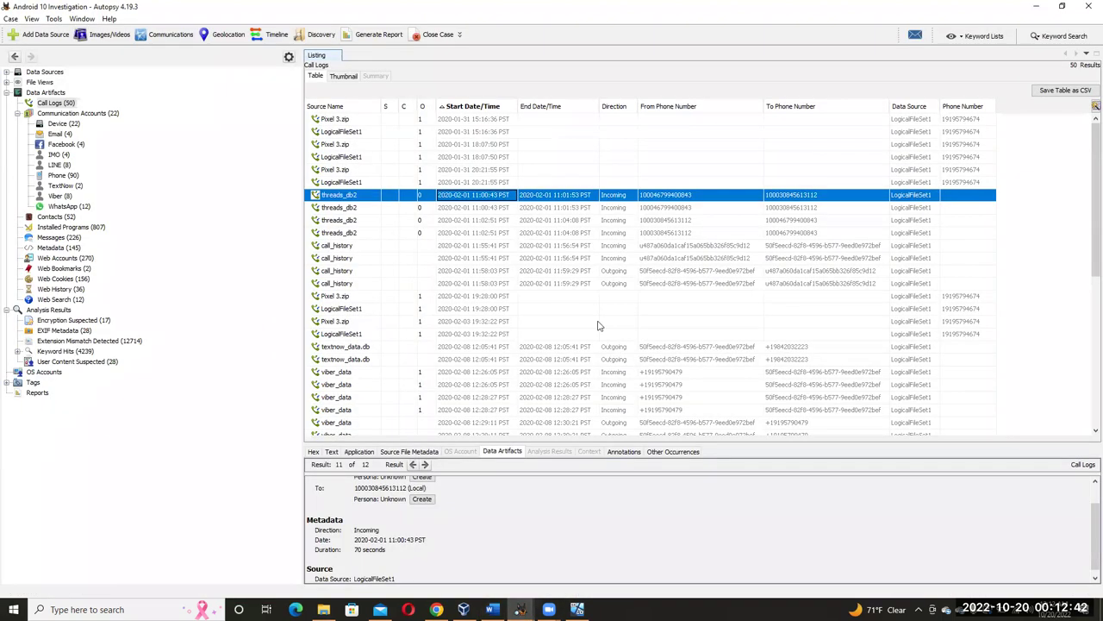
click(462, 574)
scroll(359, 314, down, 4)
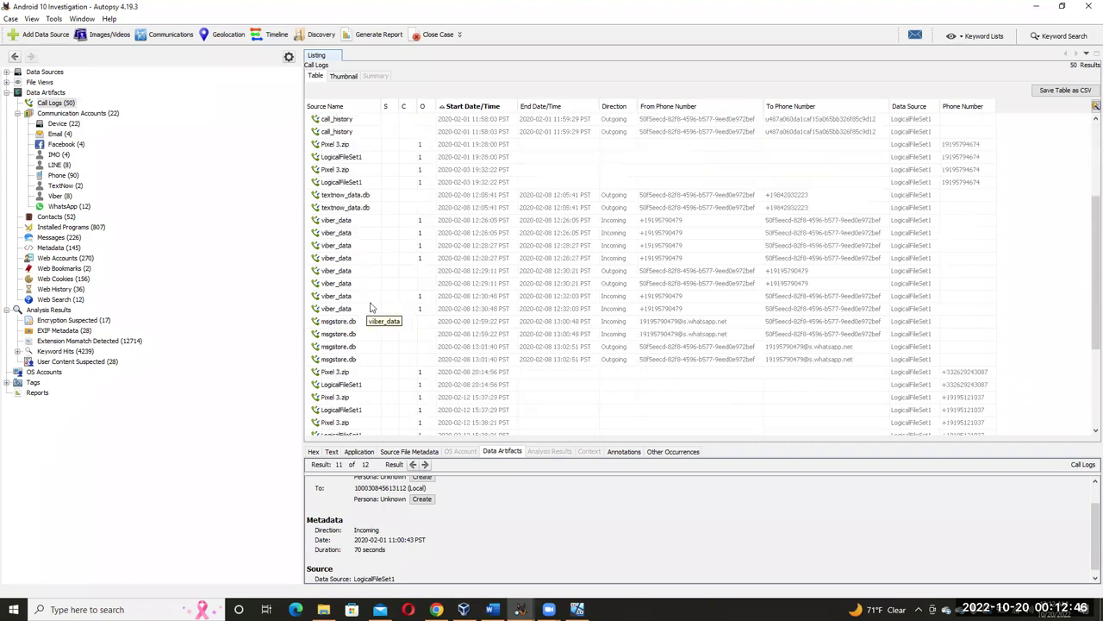
click(336, 221)
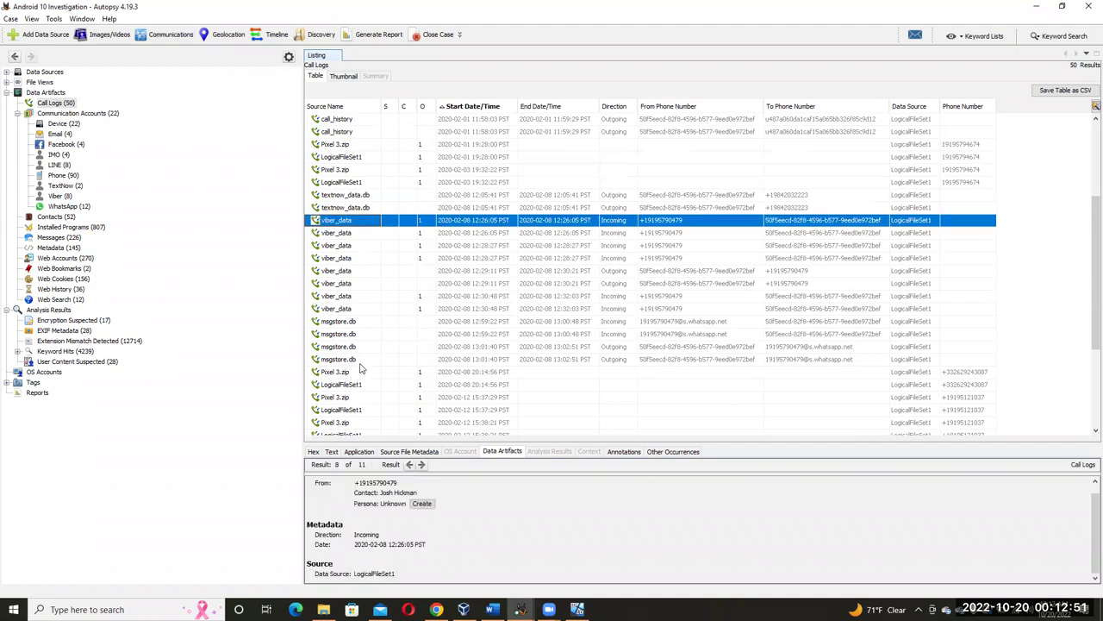
click(345, 207)
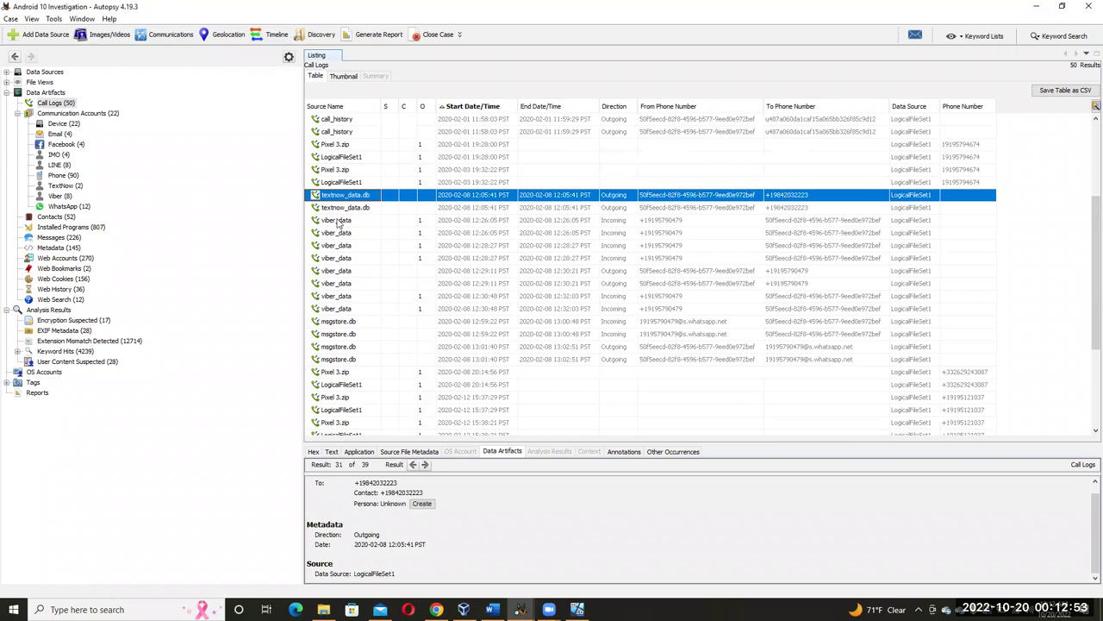
Inspect the first incoming viber_data call and review the remaining call records through the end of the log.
click(338, 222)
scroll(363, 368, up, 1)
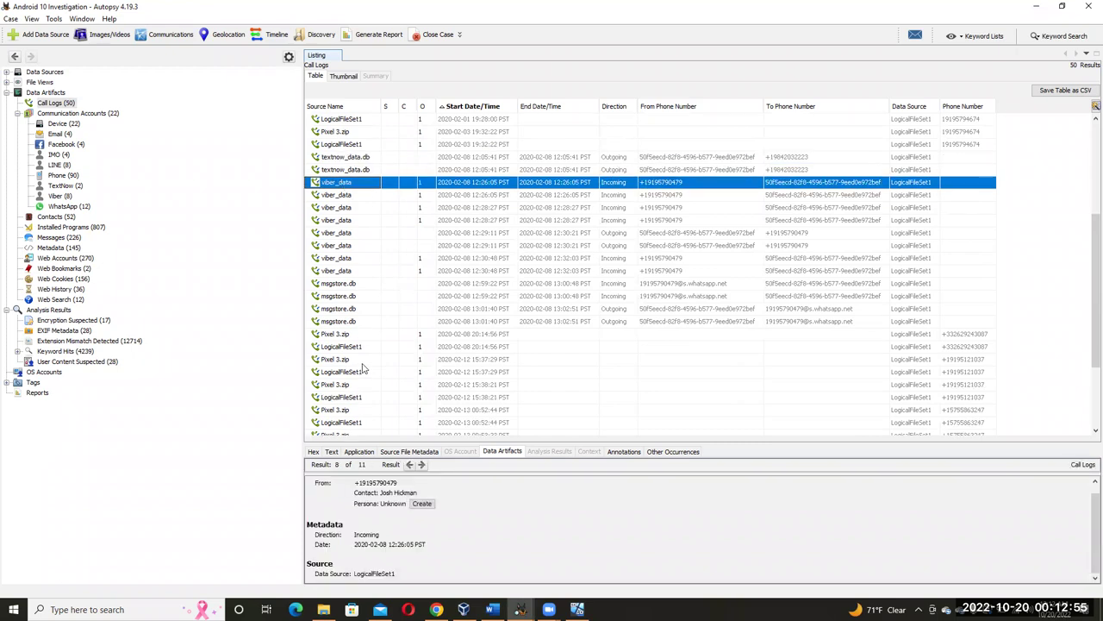
scroll(363, 368, down, 2)
scroll(364, 366, down, 3)
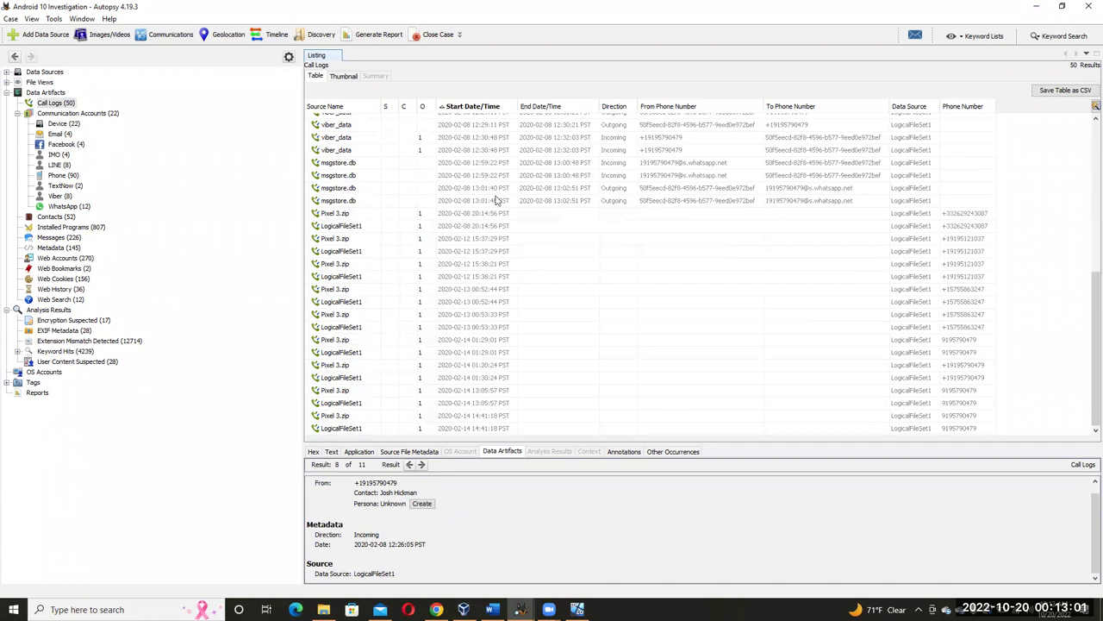
Read question D on the latest outgoing call in Word, then inspect the last outgoing msgstore.db record in the Autopsy call logs.
click(491, 610)
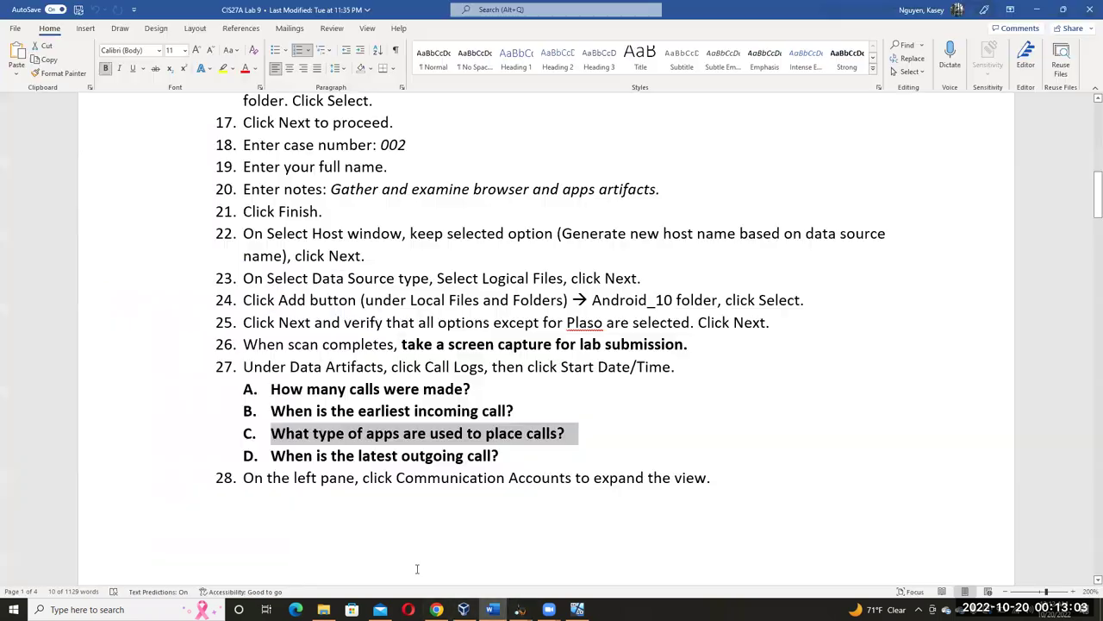
click(514, 459)
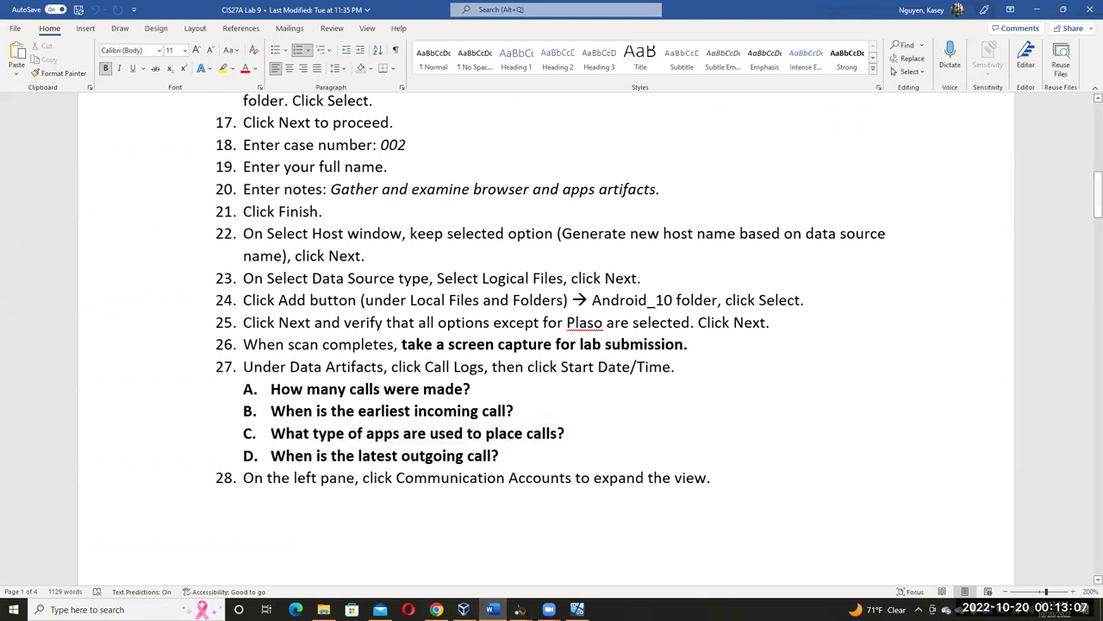
mouse_move(519, 610)
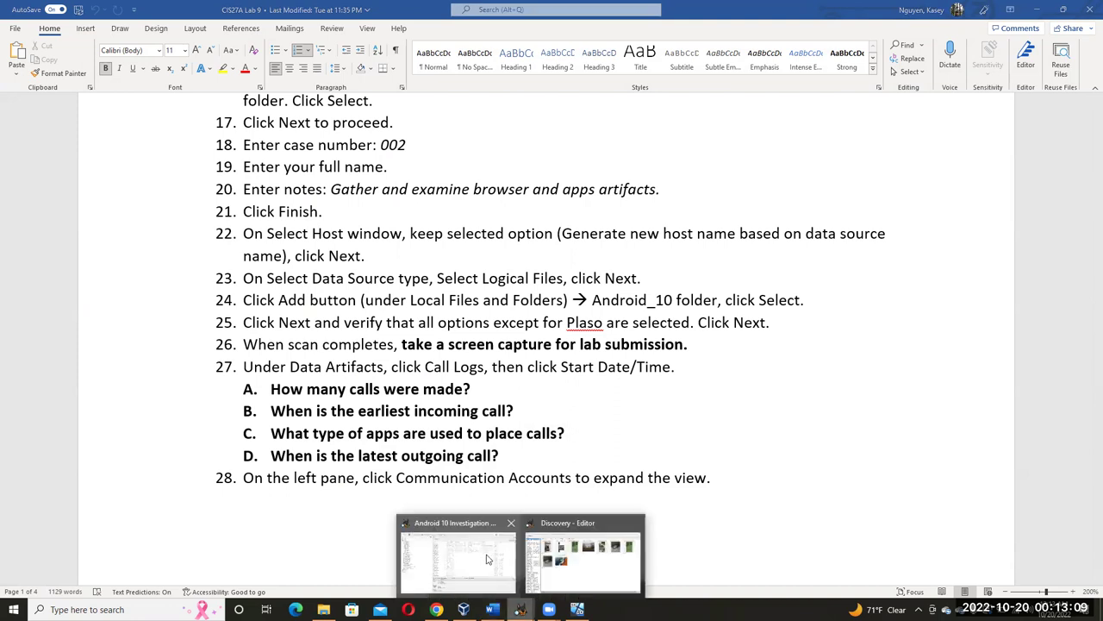
click(474, 547)
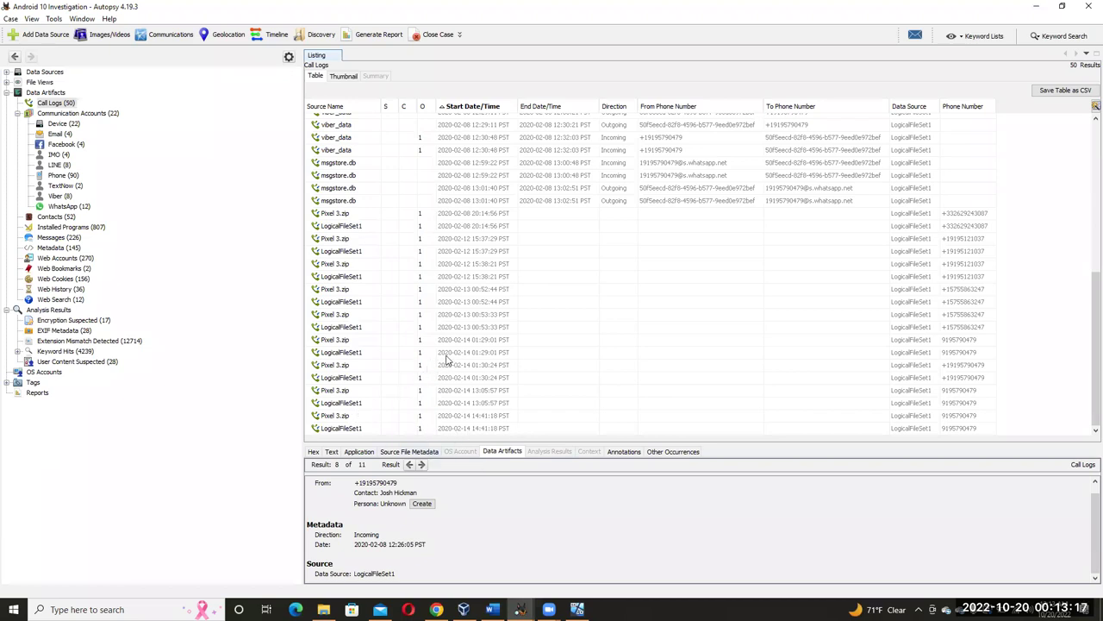
click(458, 202)
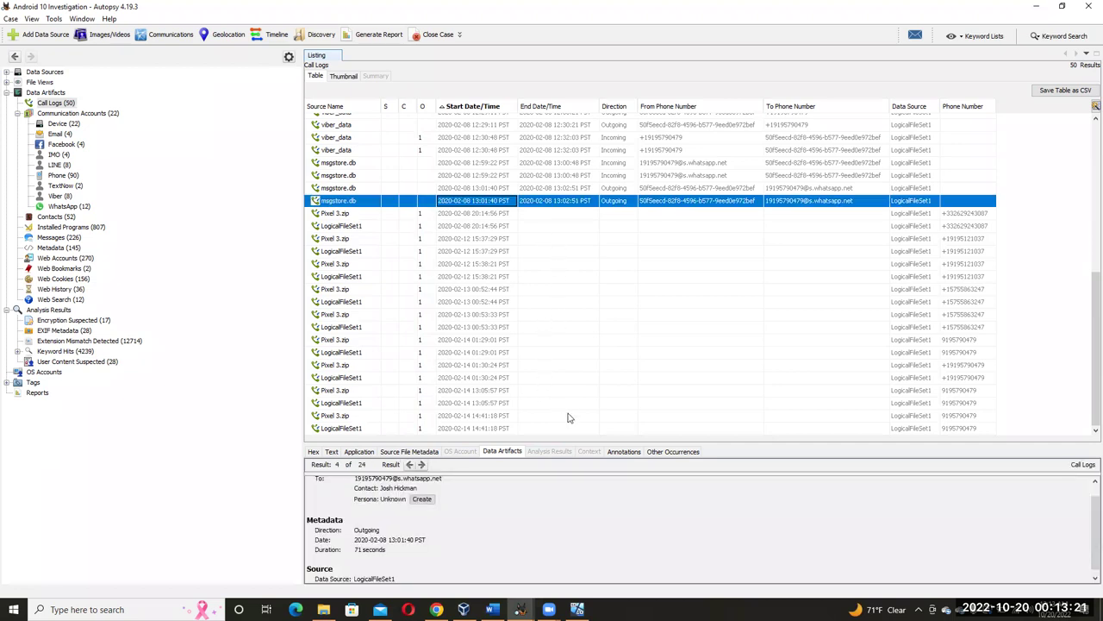
Switch to Word to read instruction 28 on expanding Communication Accounts, and return to the Autopsy case window.
key(alt+Tab)
scroll(574, 465, down, 5)
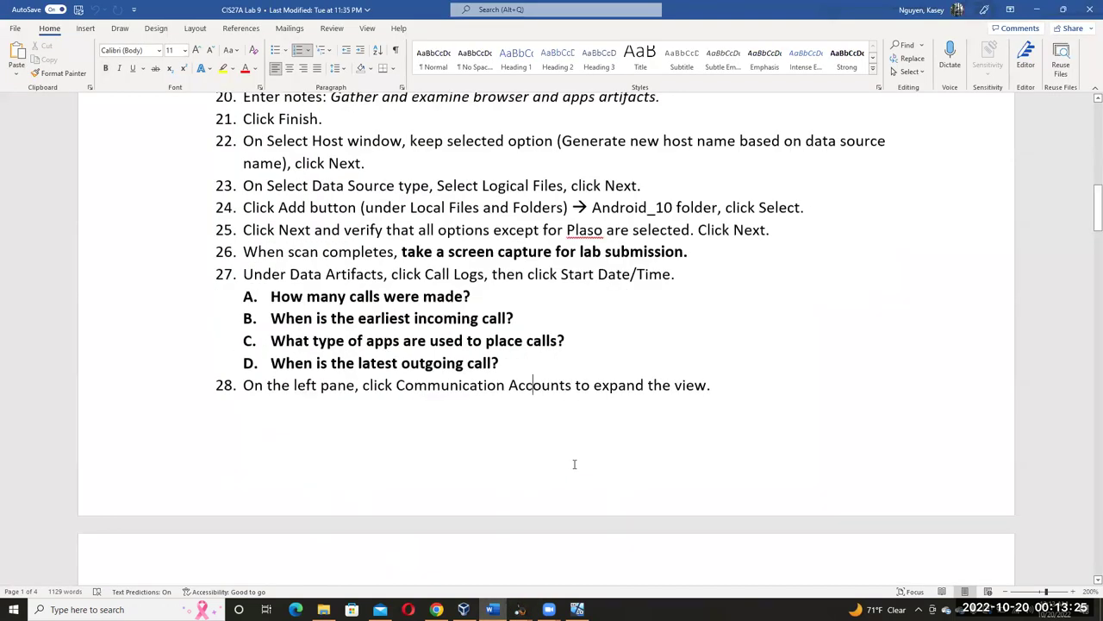
scroll(576, 468, up, 3)
scroll(576, 468, down, 1)
drag(407, 259, 606, 269)
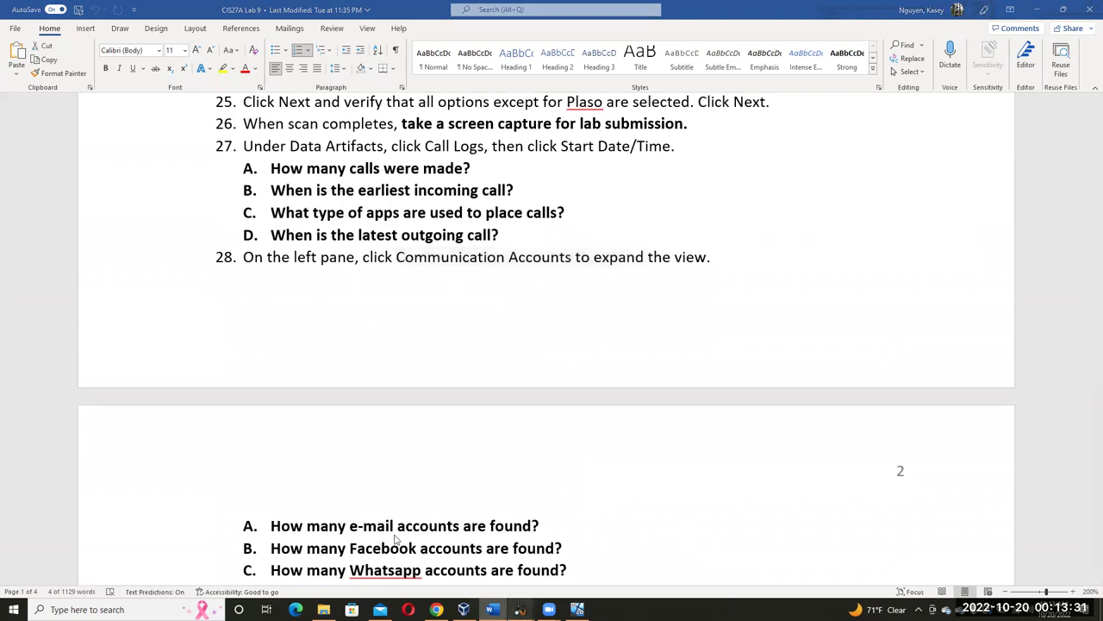
mouse_move(519, 609)
click(453, 562)
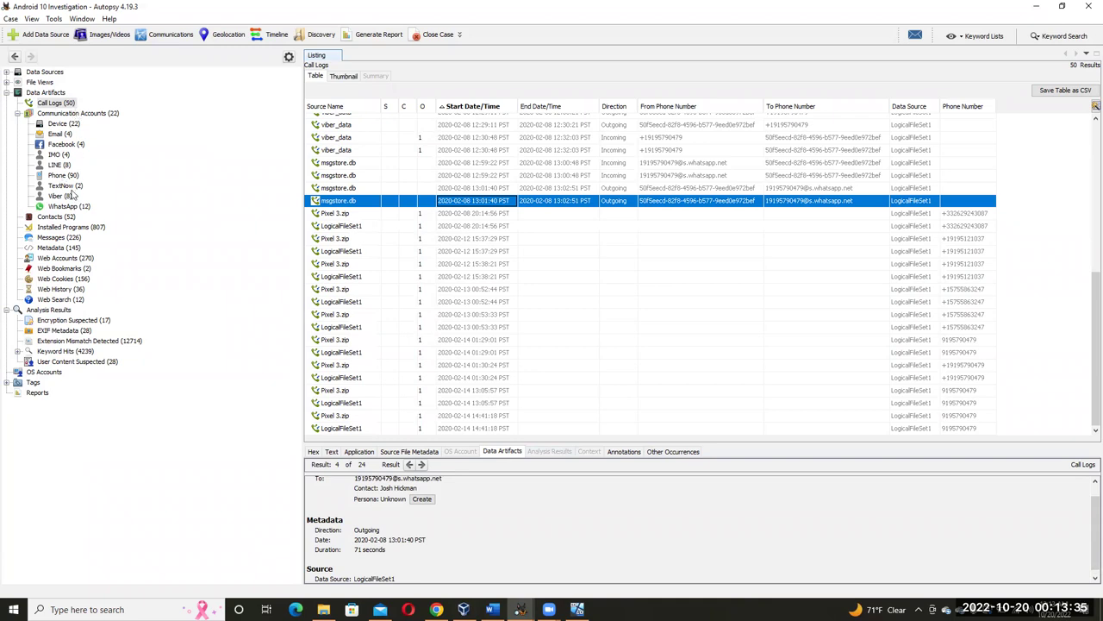
Browse the Device, Email and Facebook communication accounts, inspecting the textnow_data.db records among the device accounts.
click(66, 125)
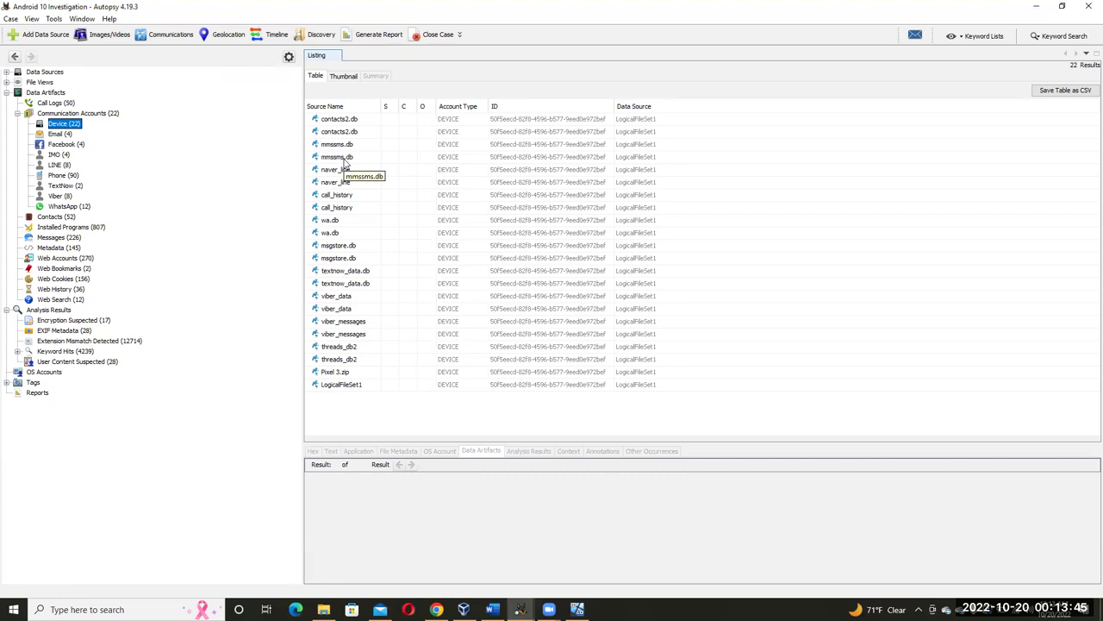
click(334, 272)
click(337, 286)
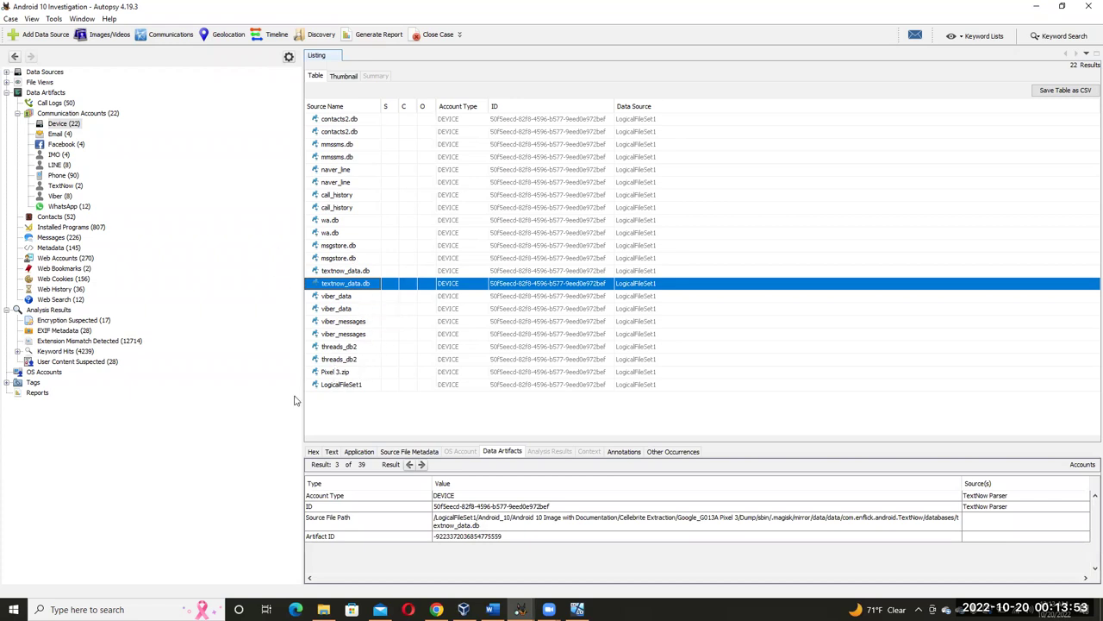
click(59, 136)
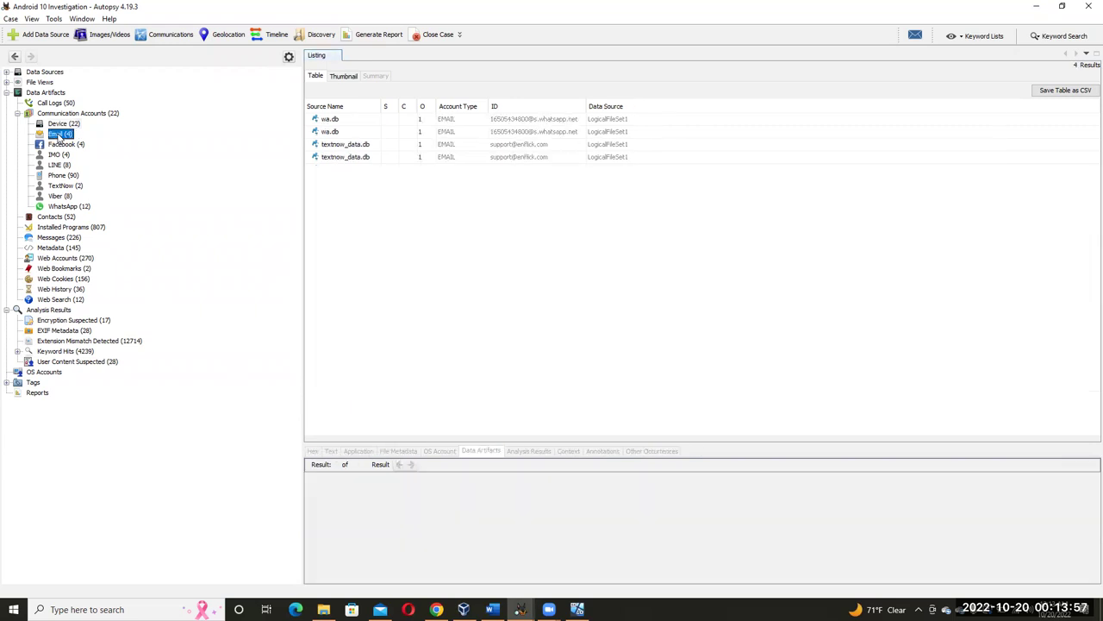
click(64, 144)
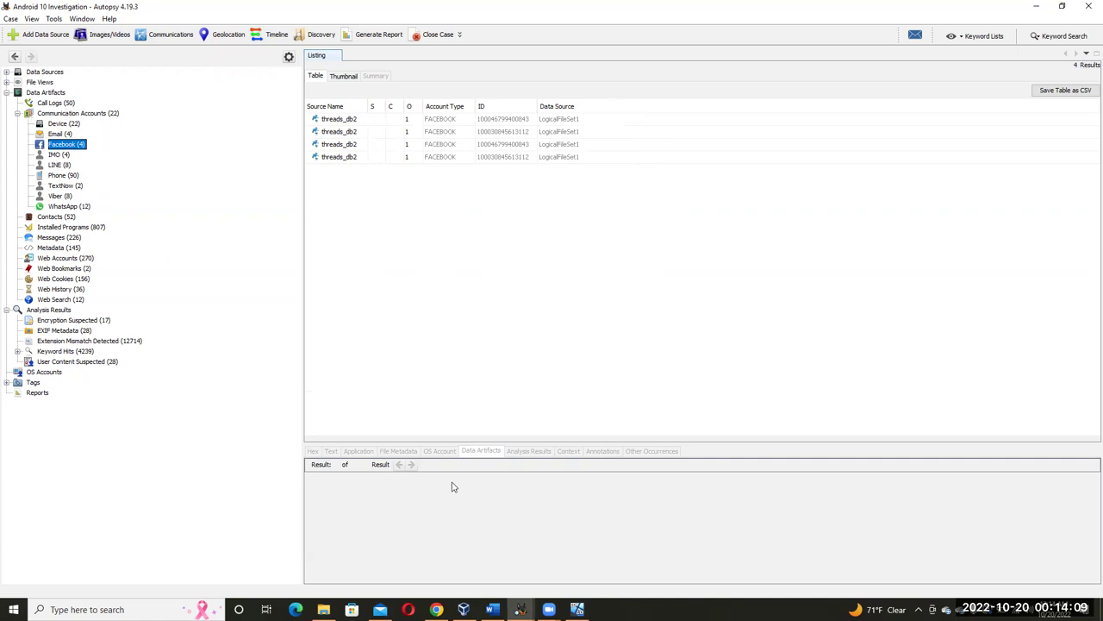
Check the Word questions on how many e-mail, Facebook and WhatsApp accounts are found, and return to the Autopsy case.
click(492, 609)
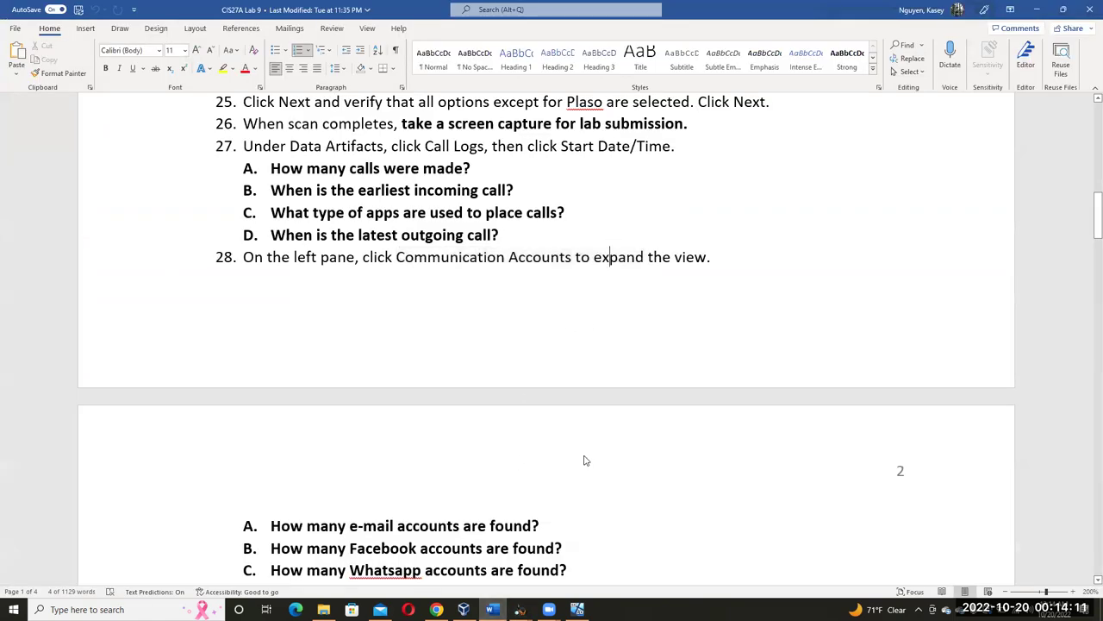
scroll(594, 457, down, 4)
click(717, 436)
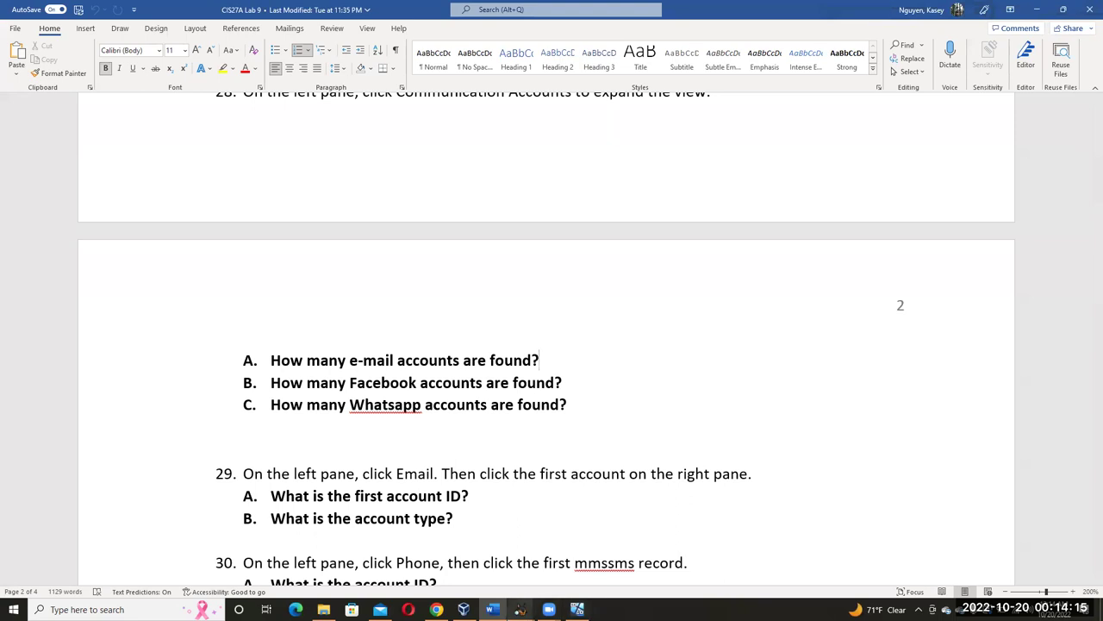
mouse_move(520, 609)
click(453, 570)
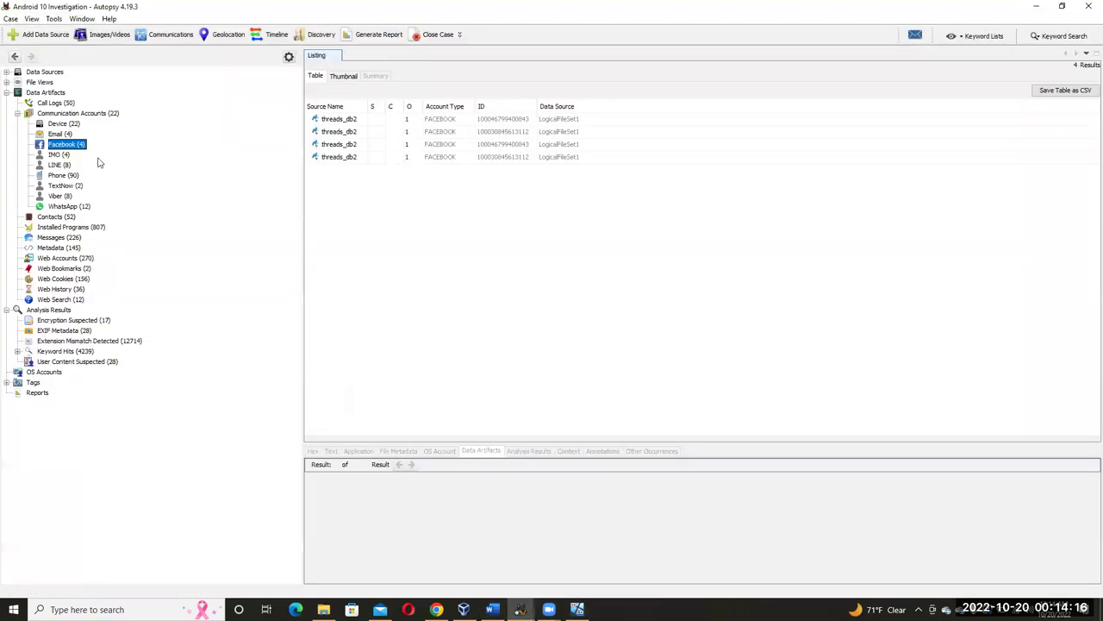
List the Email accounts and examine the second wa.db record and both textnow_data.db records.
click(62, 134)
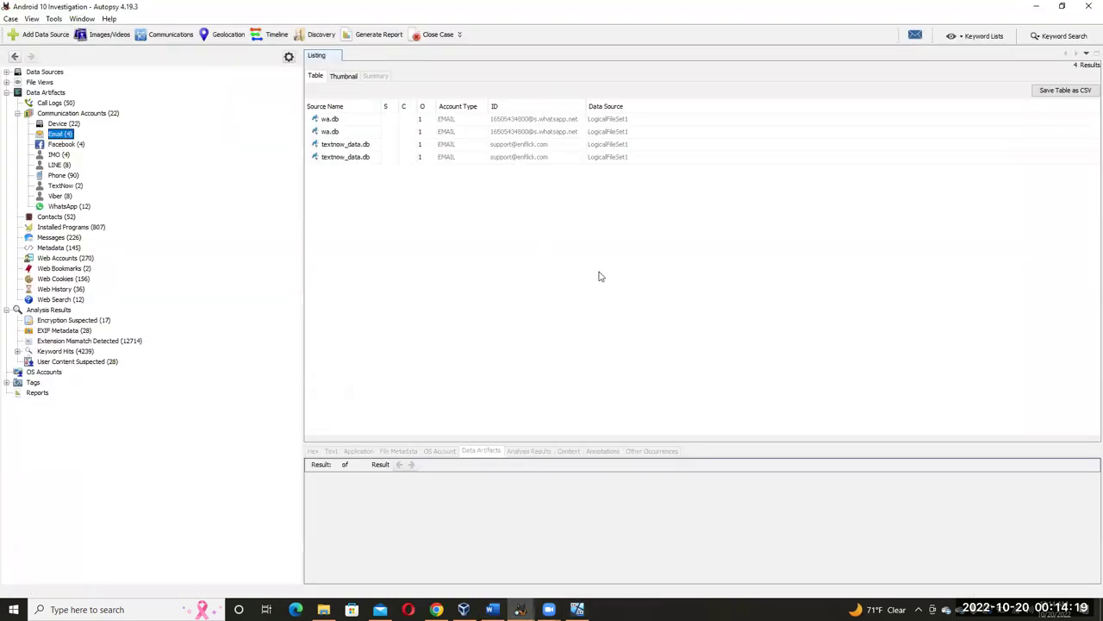
click(553, 129)
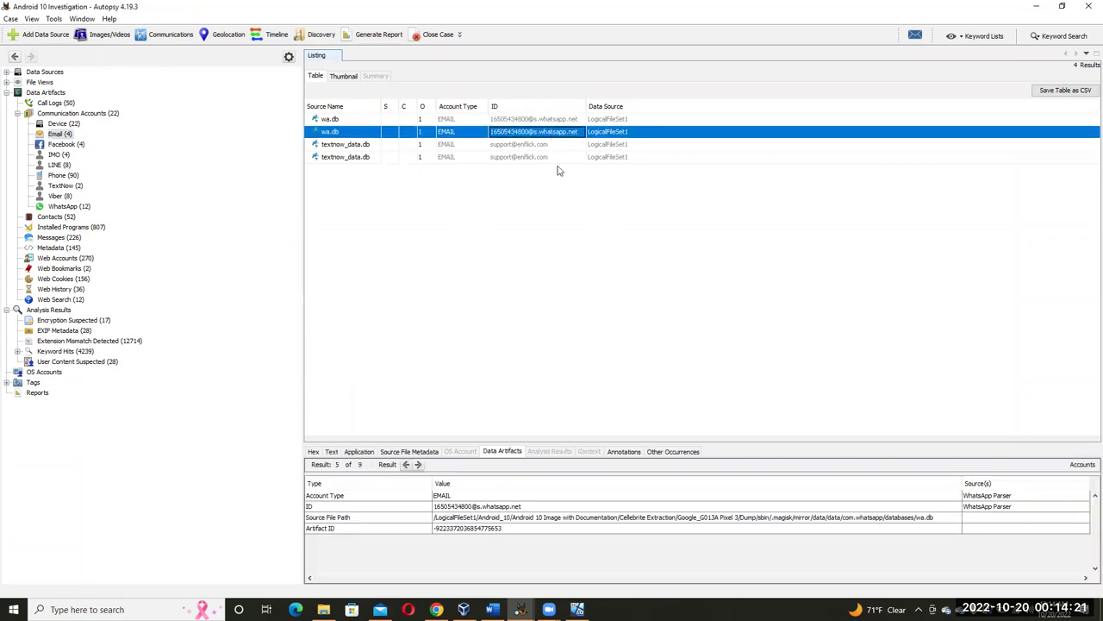
click(541, 145)
click(542, 157)
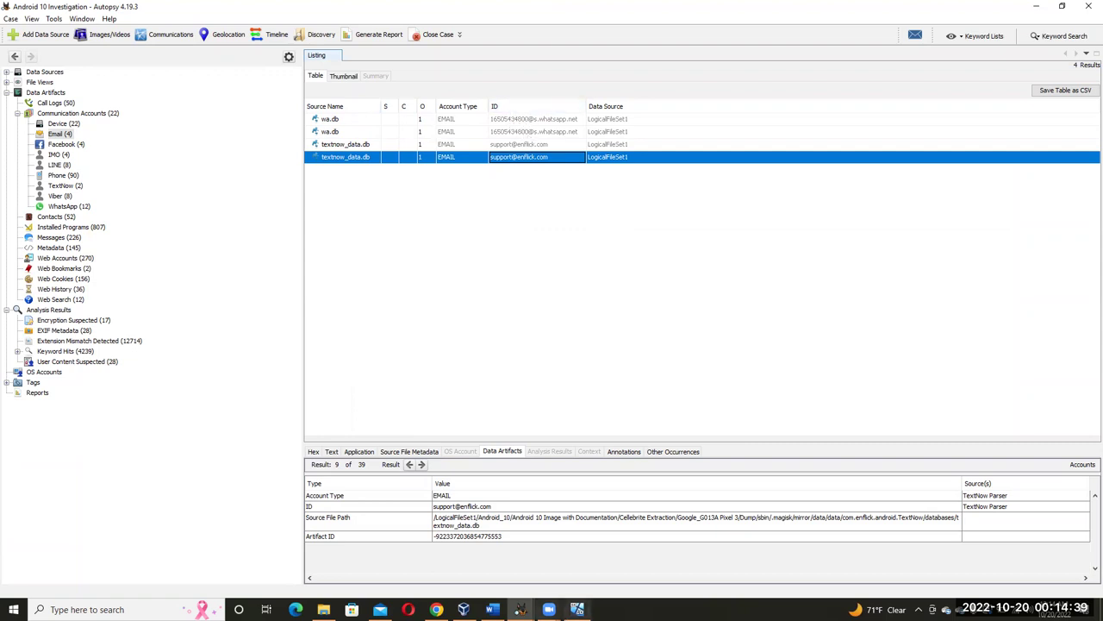
Recheck question B on the number of Facebook accounts in the Word document and return to the Autopsy case.
click(491, 610)
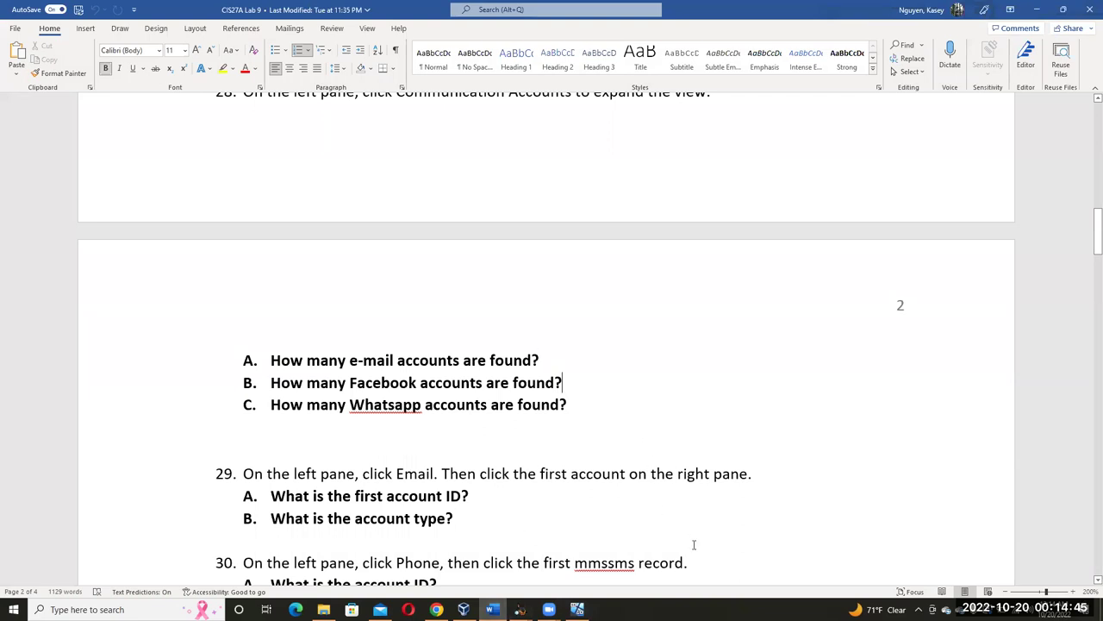
key(alt+Tab)
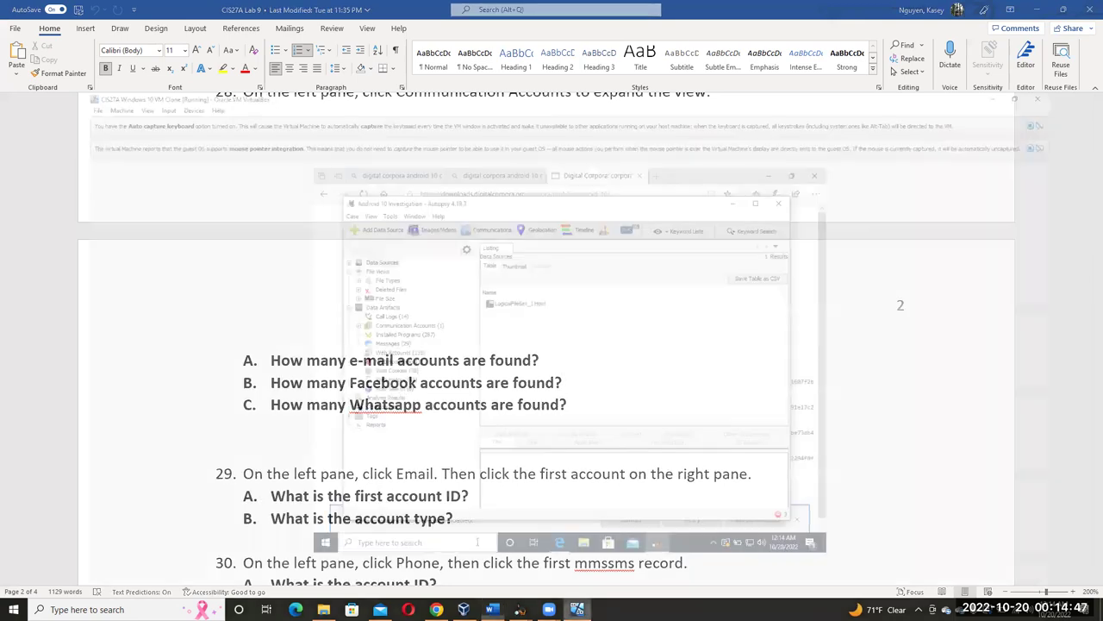
key(alt+Tab)
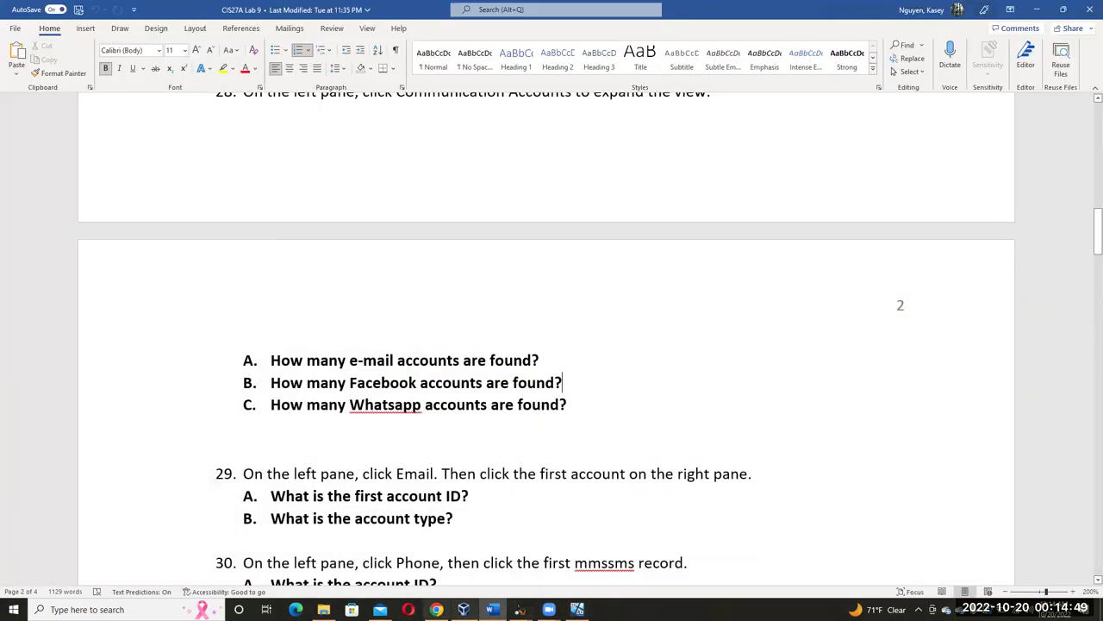
mouse_move(514, 569)
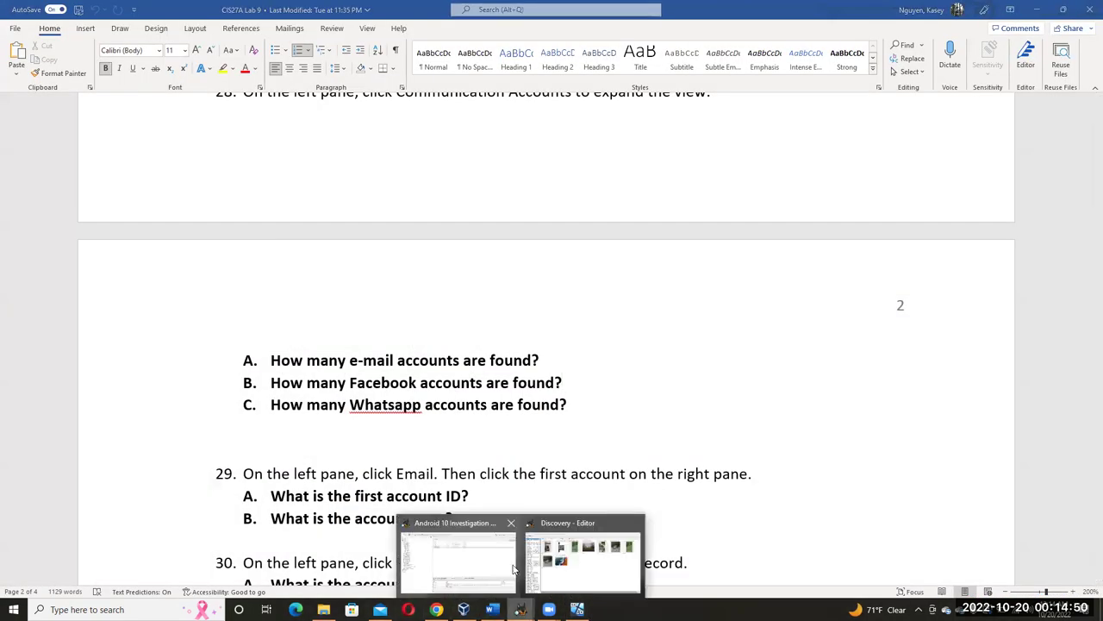
click(463, 567)
List the Facebook accounts and compare the threads_db2 records, examining the last record's ID and Artifact ID.
click(61, 145)
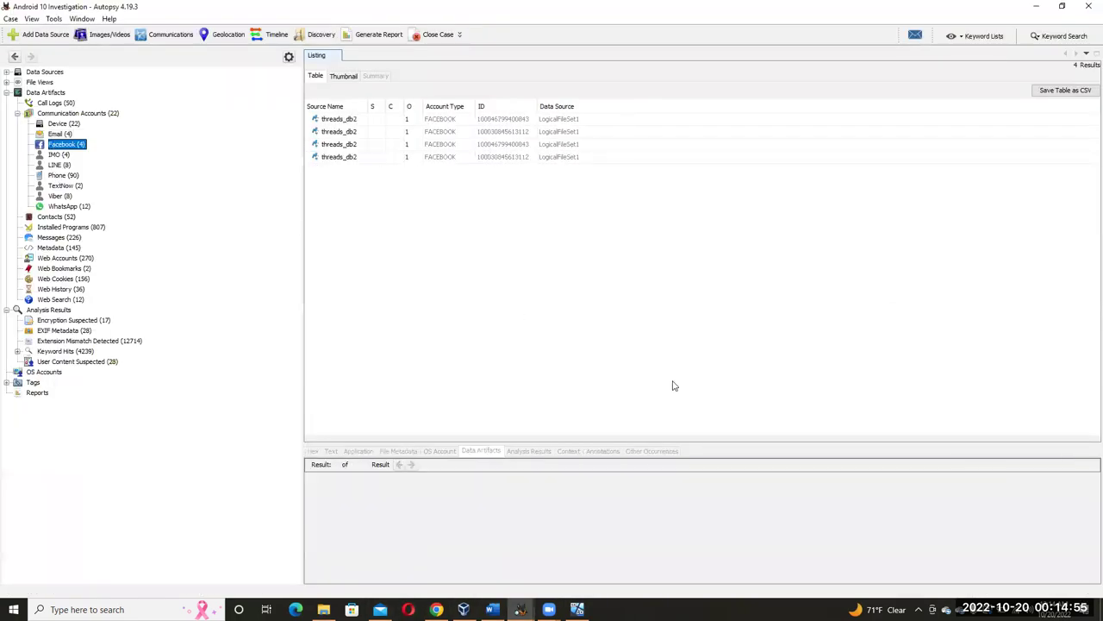
click(534, 158)
click(353, 149)
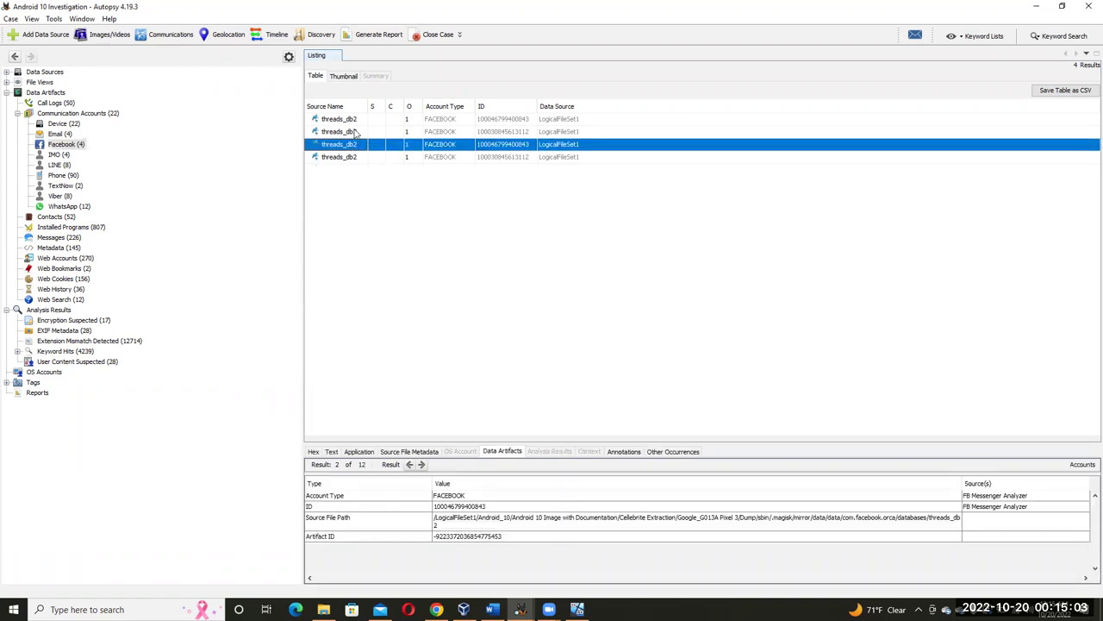
click(356, 131)
click(363, 120)
click(359, 158)
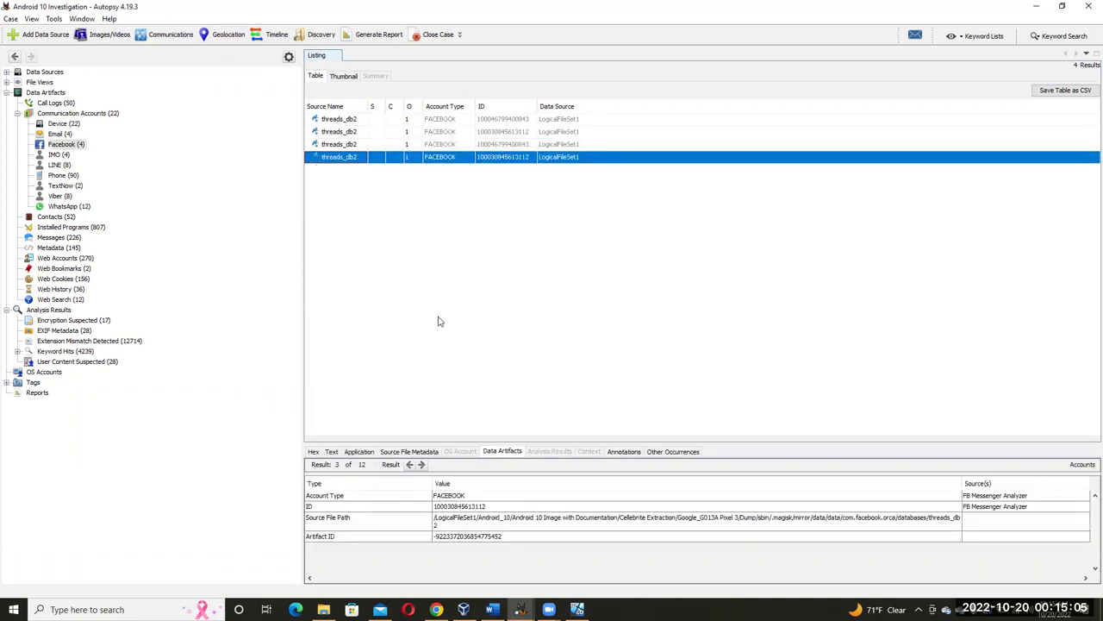
click(499, 507)
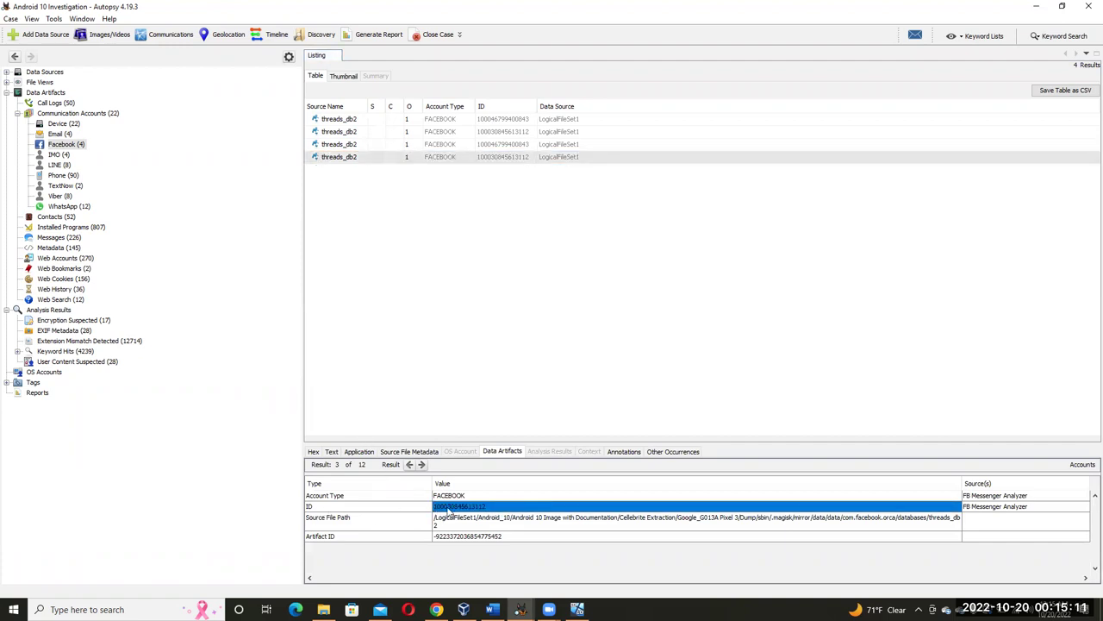
key(Down)
key(Down)
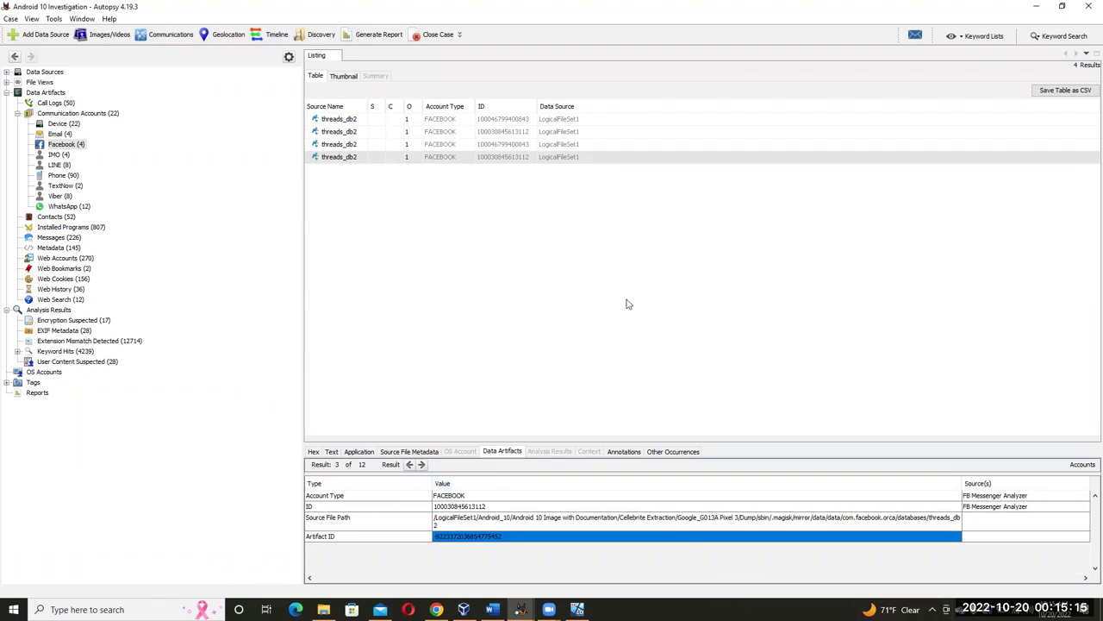
Review questions B and C on the Facebook and WhatsApp accounts in Word, and return to the Autopsy case.
click(520, 609)
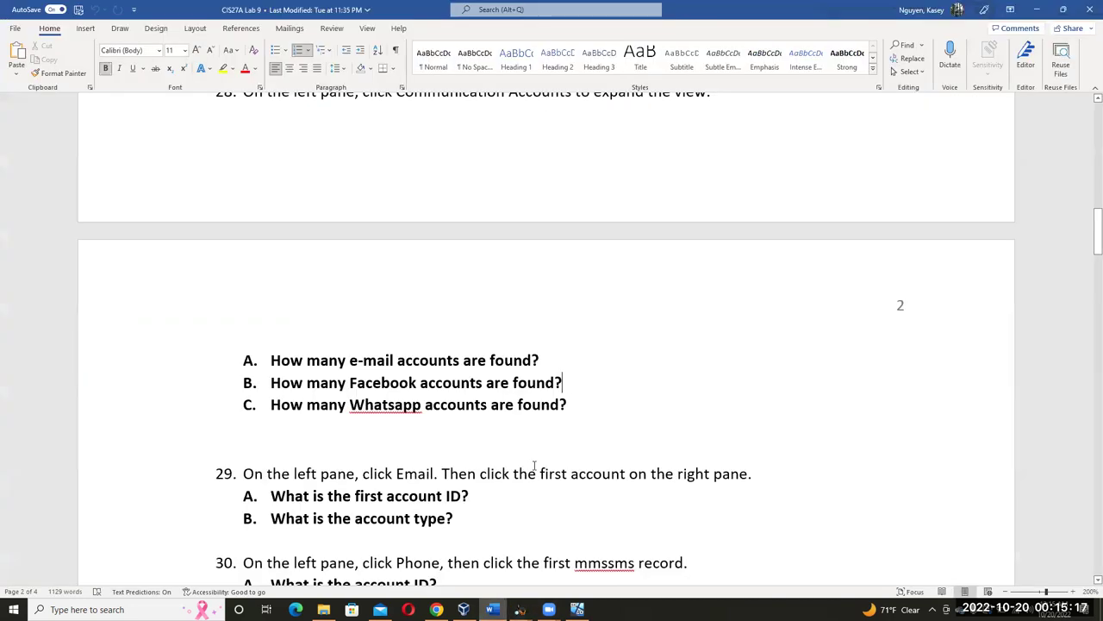
drag(576, 391, 258, 386)
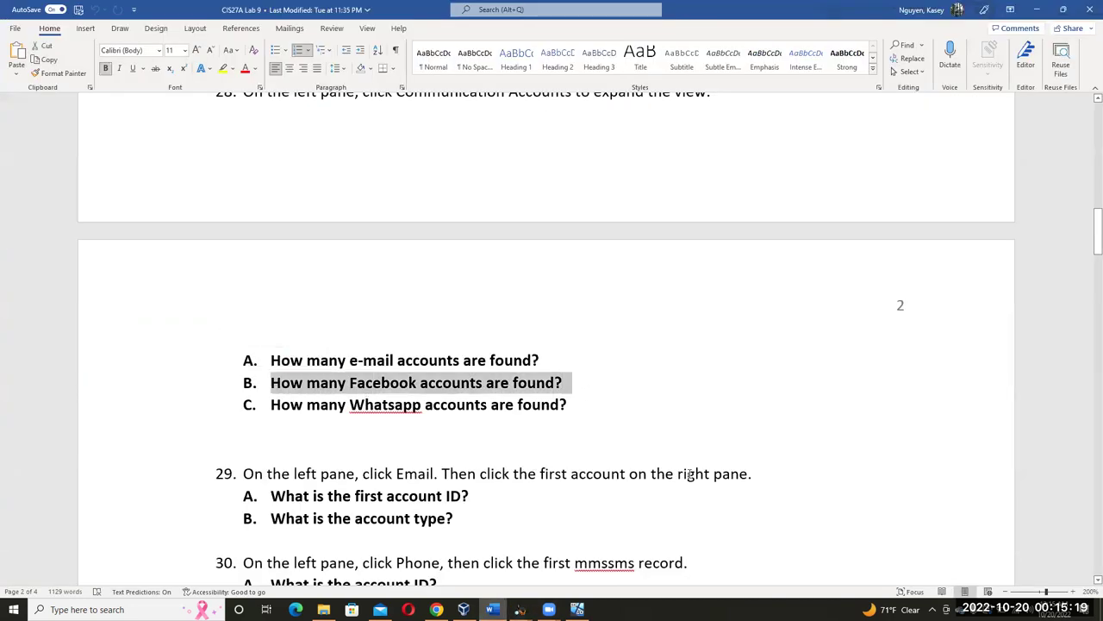
click(596, 405)
mouse_move(520, 610)
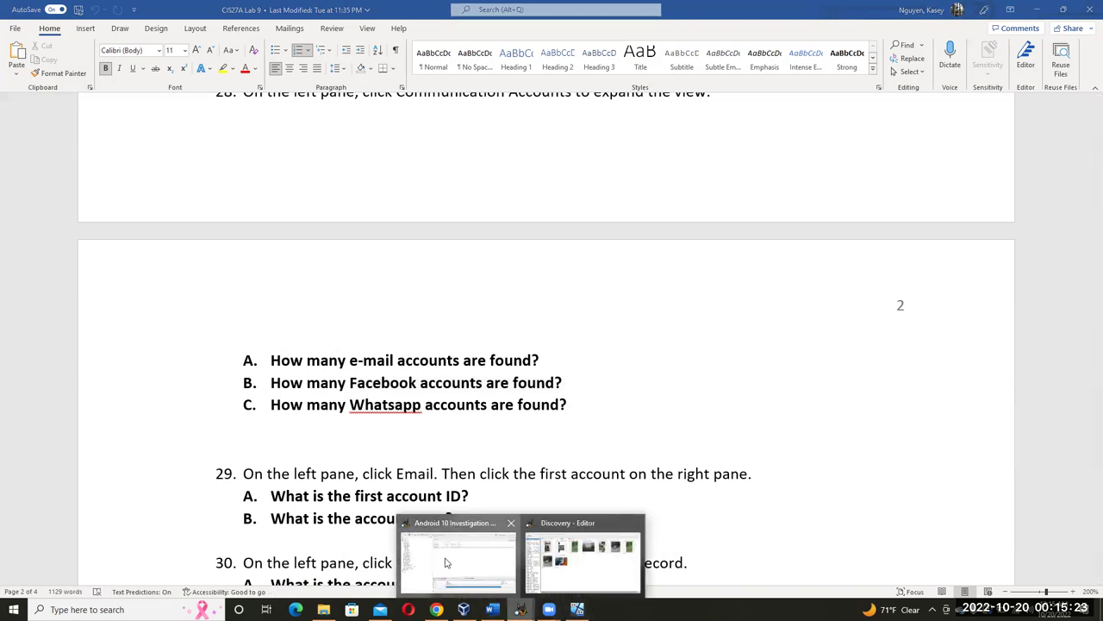
click(446, 562)
List the WhatsApp accounts and examine the last two wa.db records to compare their account IDs.
click(78, 206)
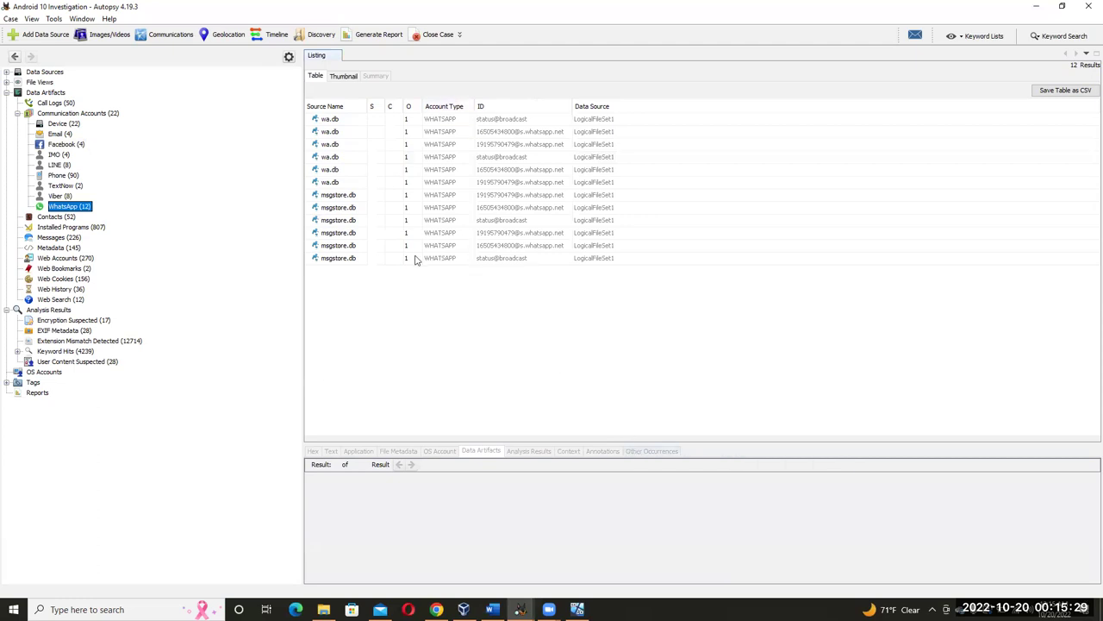
mouse_move(414, 261)
click(516, 182)
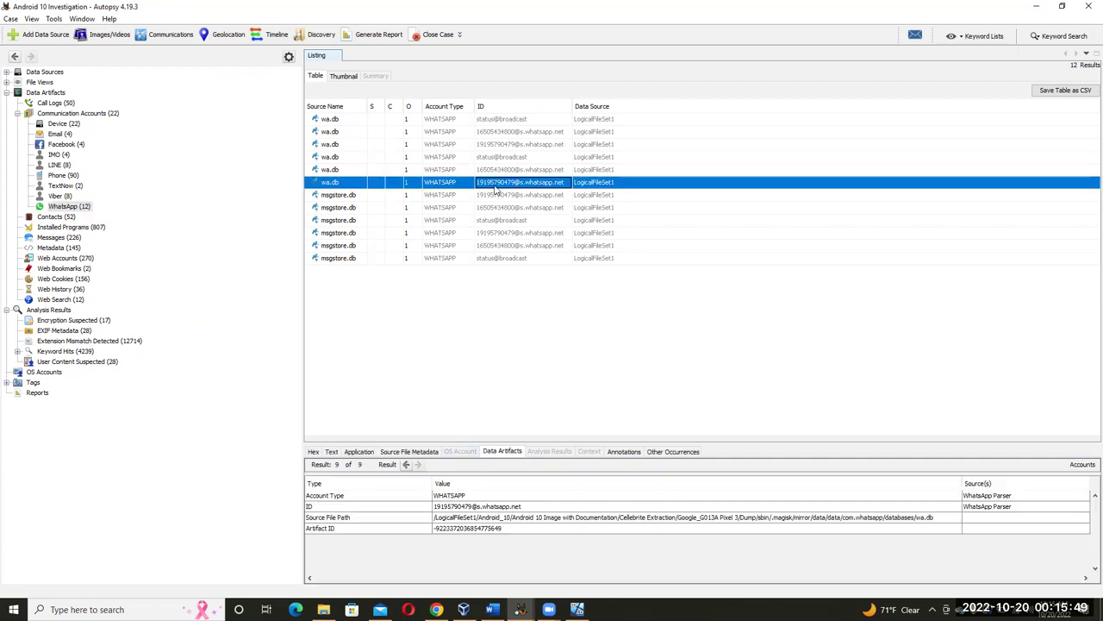
click(505, 171)
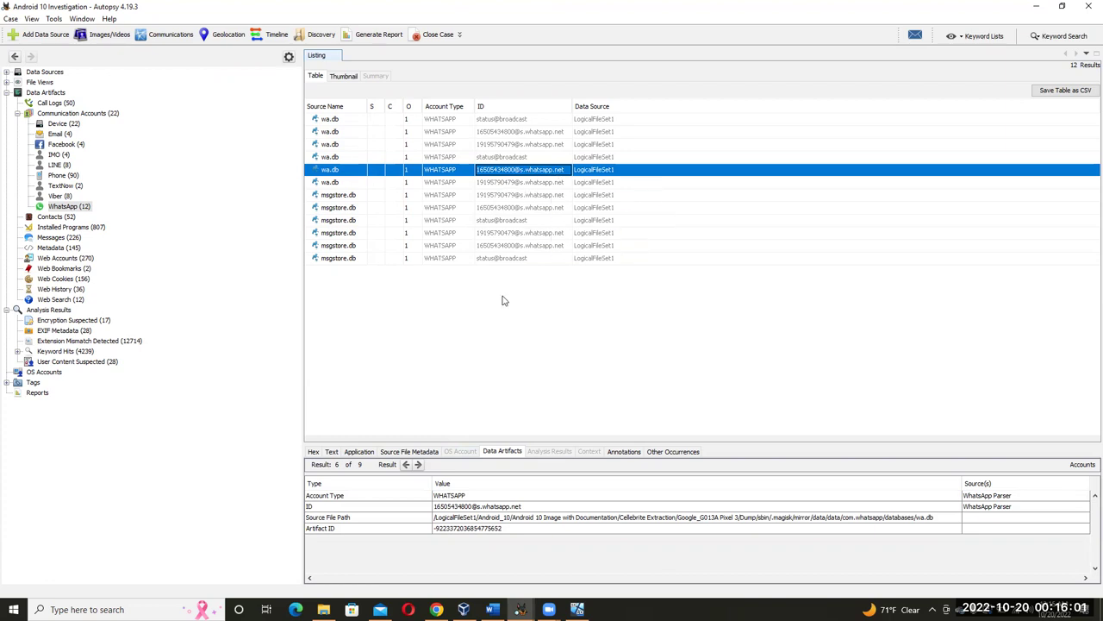
Switch to the Word lab document, review the questions following the WhatsApp account count, and return to the Autopsy case.
click(492, 609)
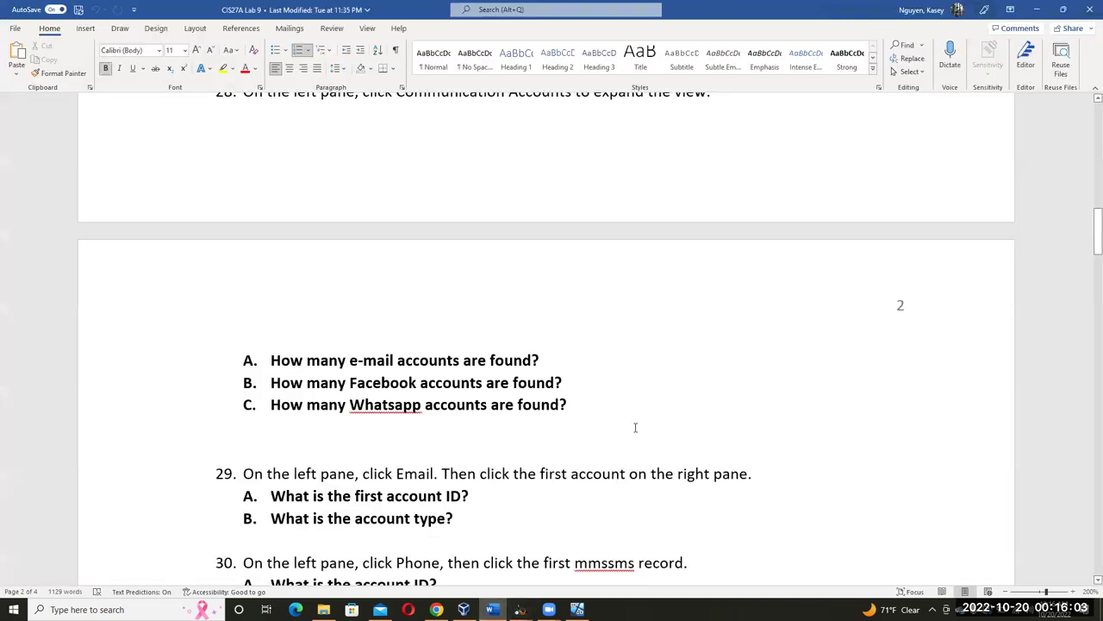
scroll(635, 428, down, 4)
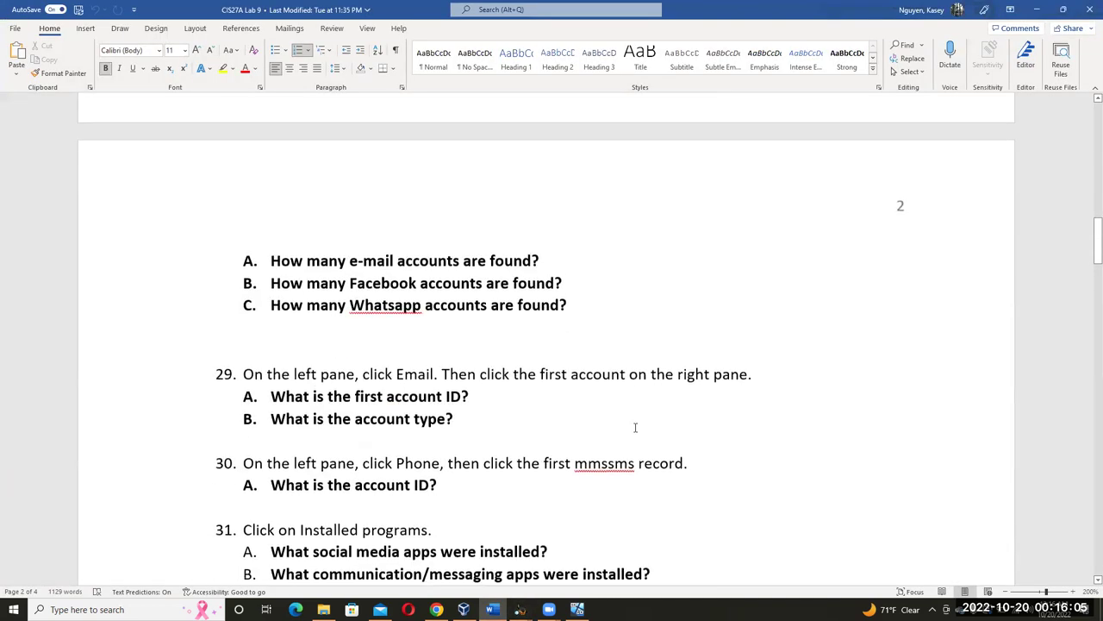
scroll(635, 427, down, 1)
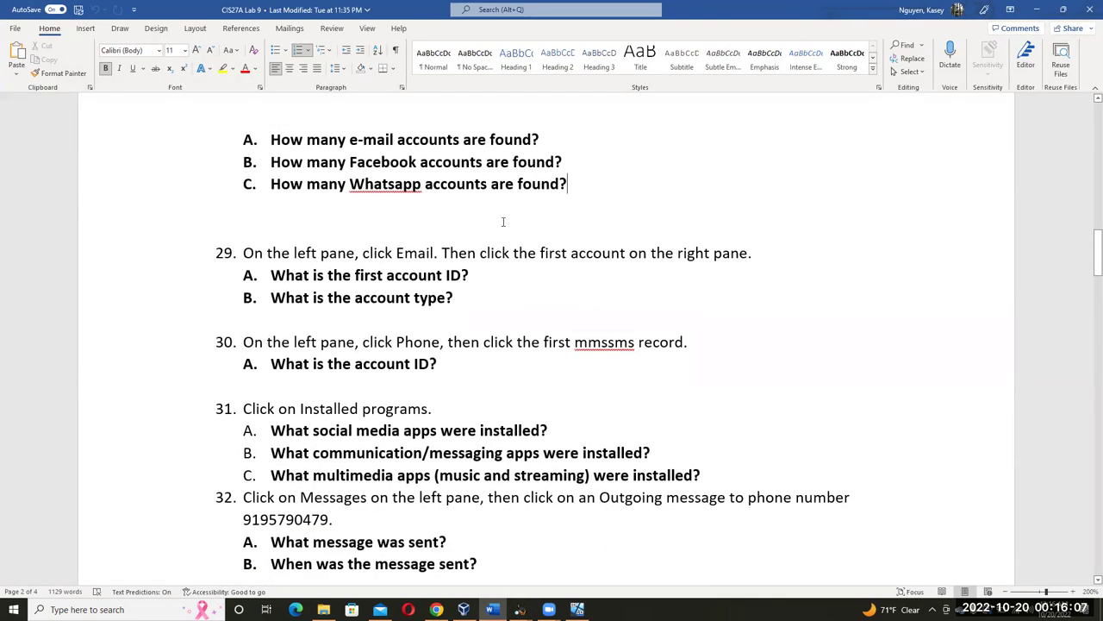
click(422, 209)
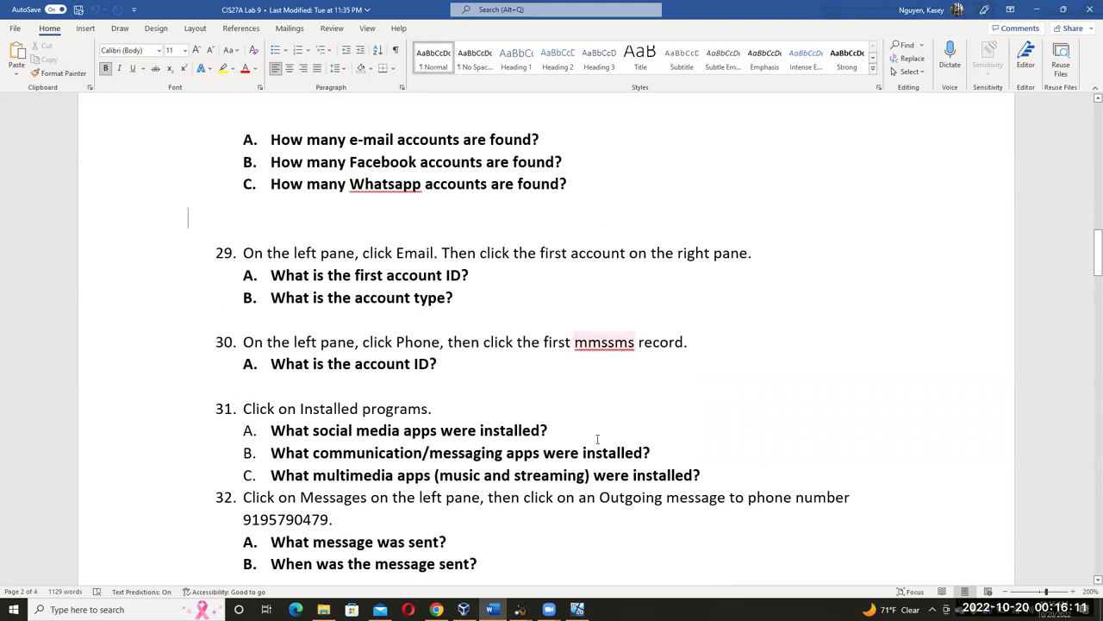
mouse_move(520, 608)
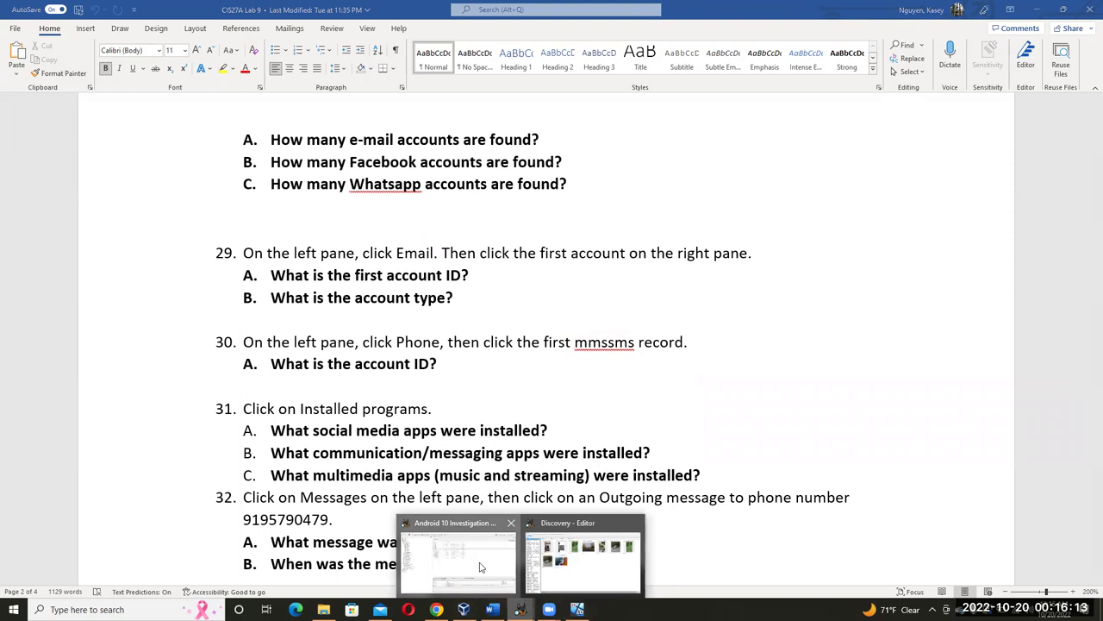
click(514, 571)
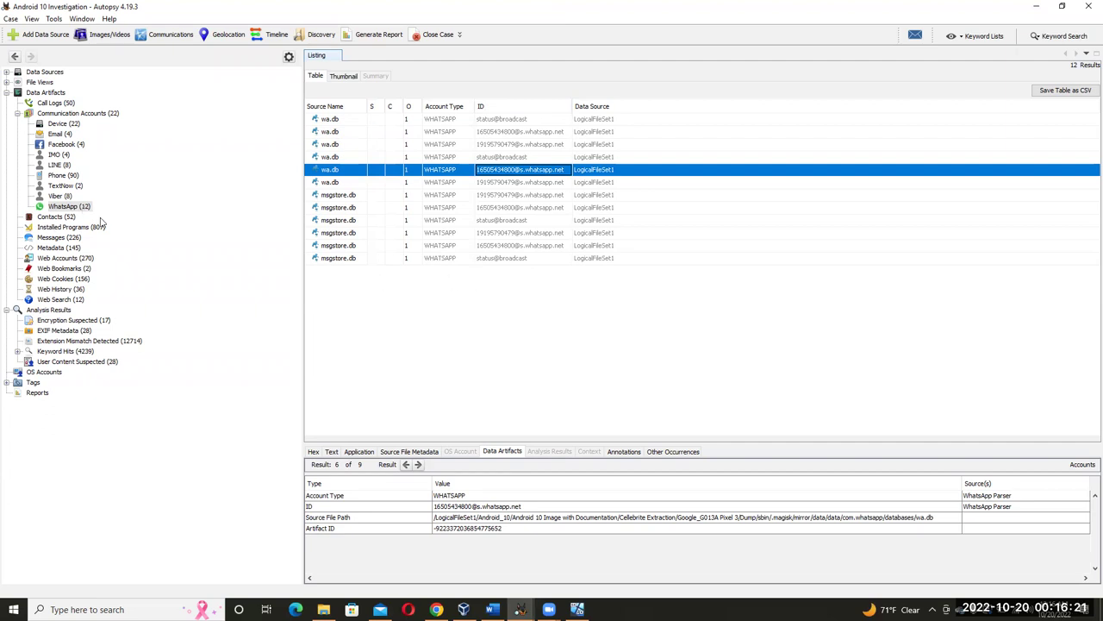
Read instruction 29 about the first email account's ID and type in Word, and return to the Autopsy case.
click(491, 610)
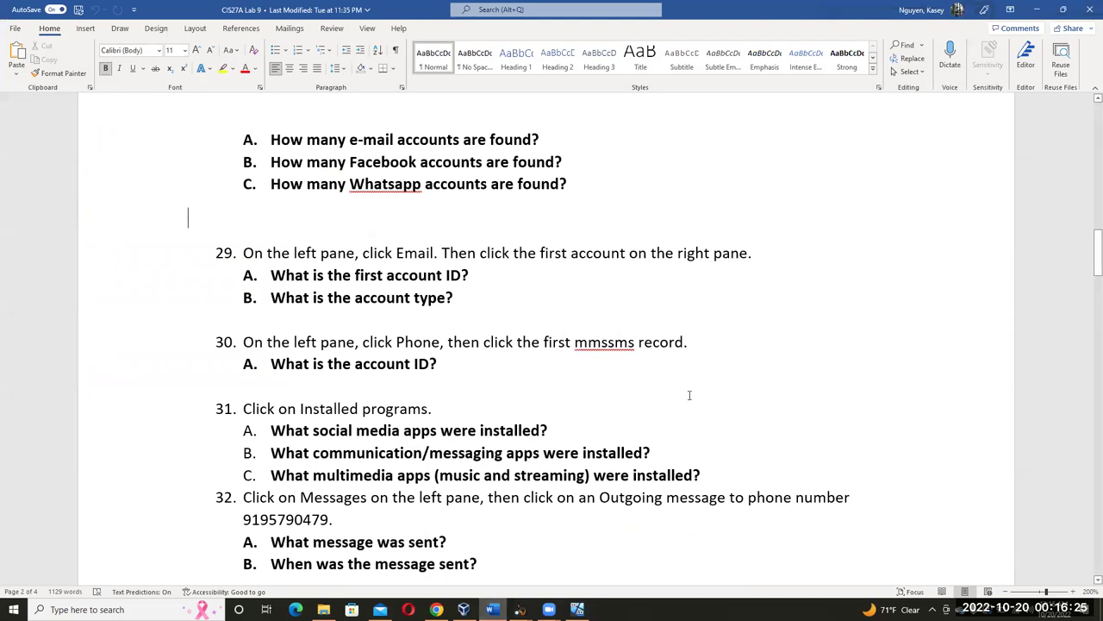
click(418, 254)
click(502, 272)
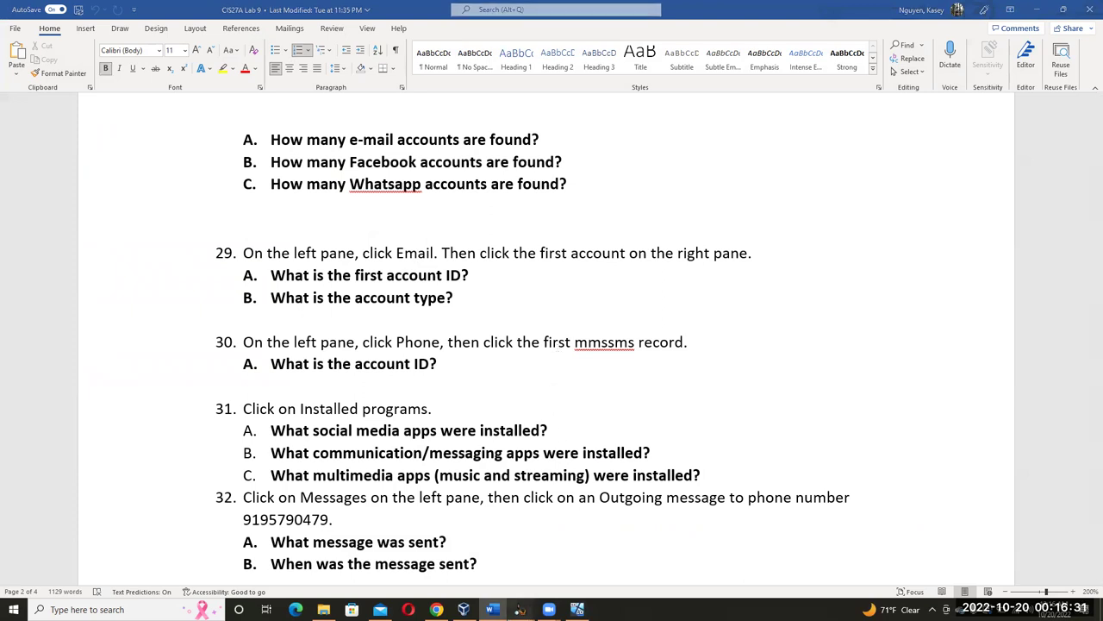
mouse_move(520, 609)
click(461, 548)
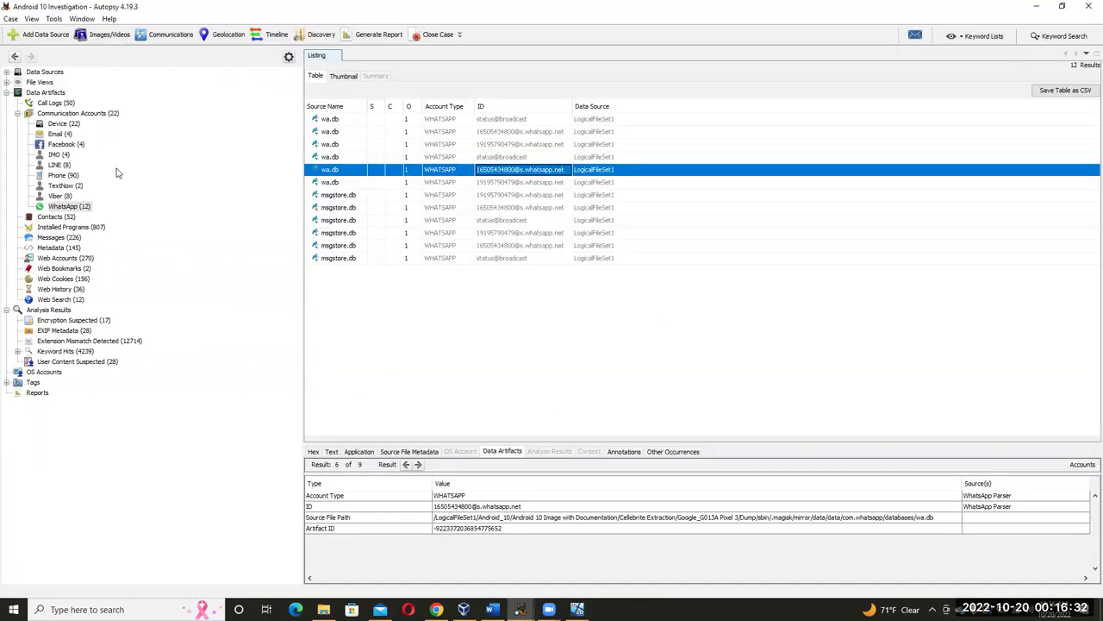
List the Email communication accounts and examine the first wa.db record's ID and account type.
click(64, 137)
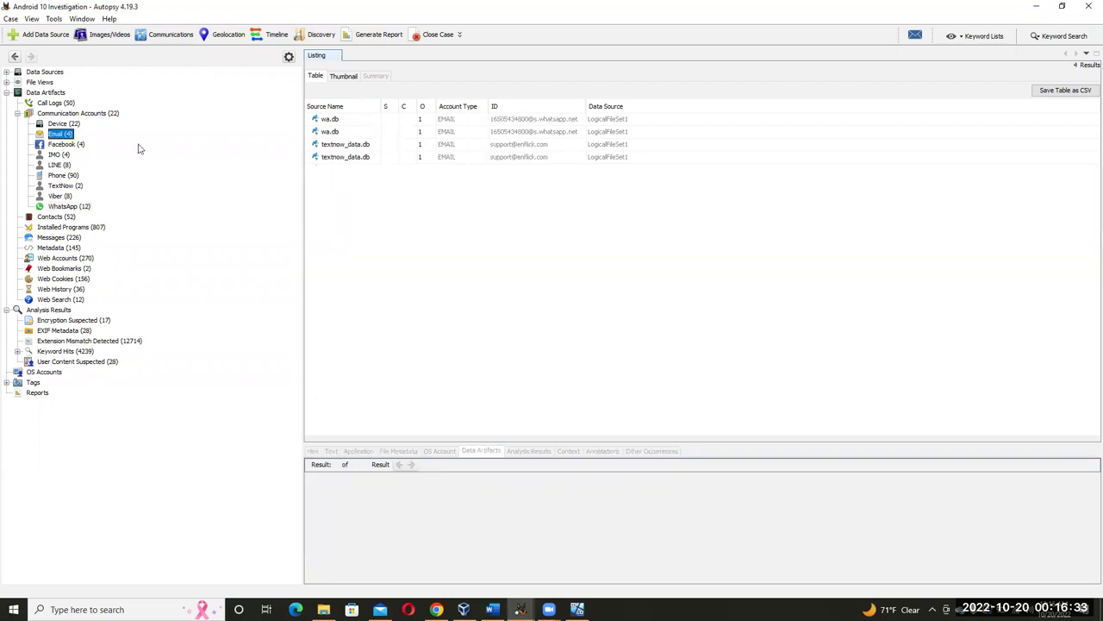
click(504, 121)
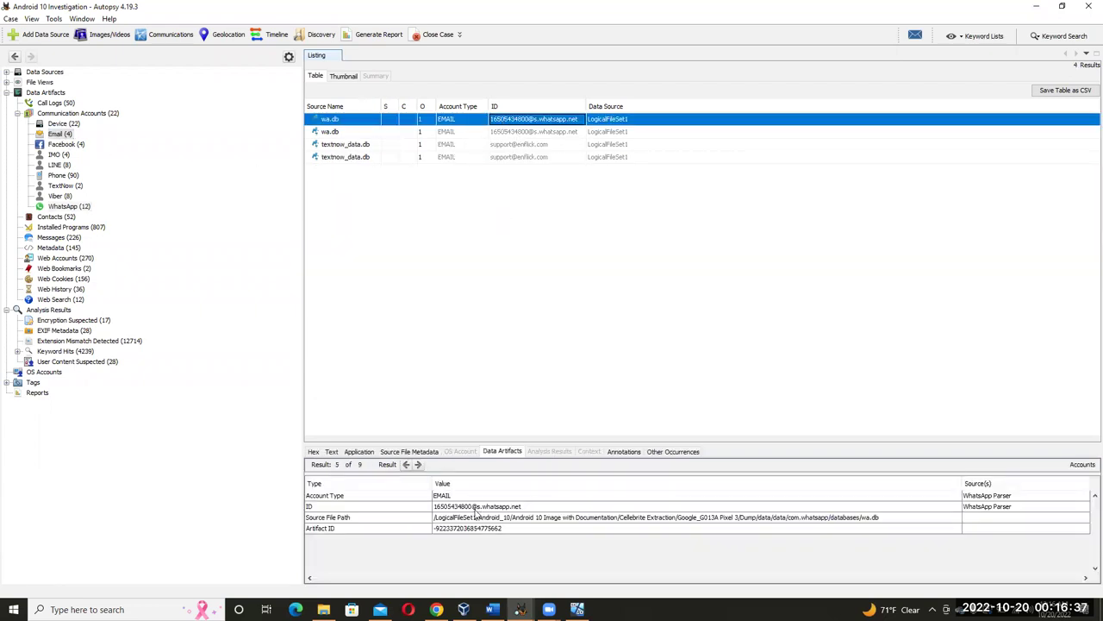
click(525, 507)
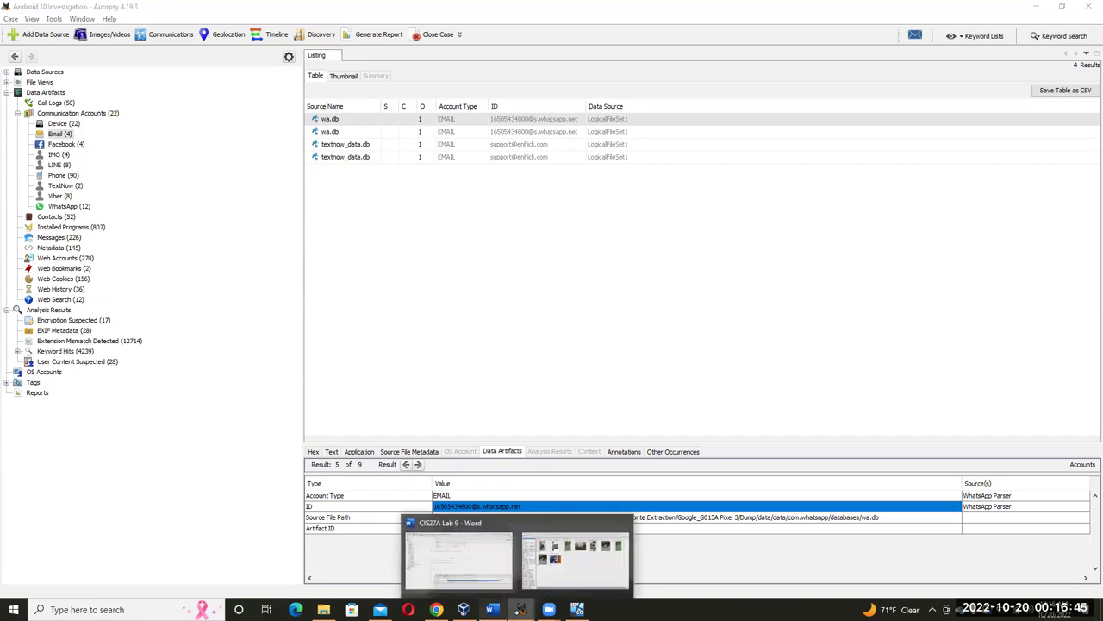
Review question 29B and instruction 30 about the first mmssms record in Word, and return to the Autopsy case.
click(492, 609)
click(467, 296)
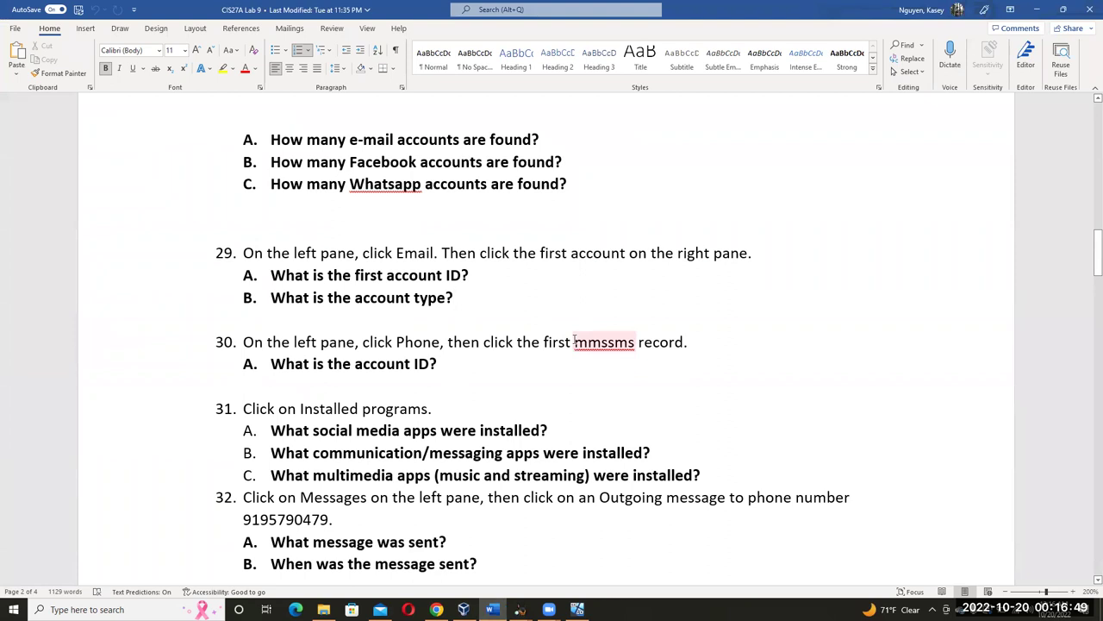
triple_click(475, 302)
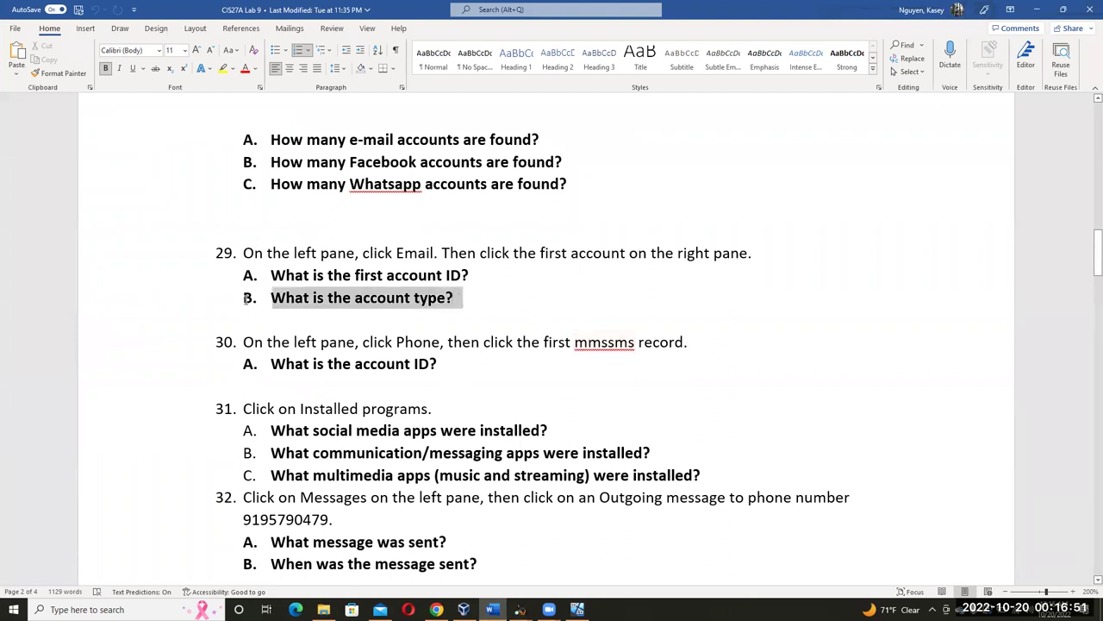
click(513, 358)
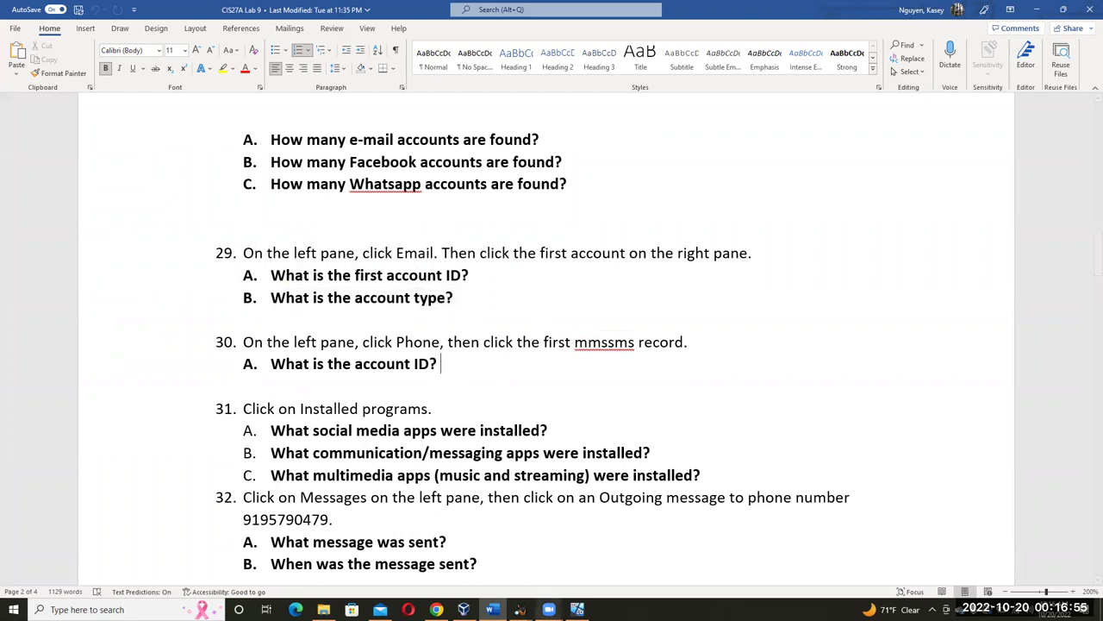
mouse_move(520, 609)
click(483, 564)
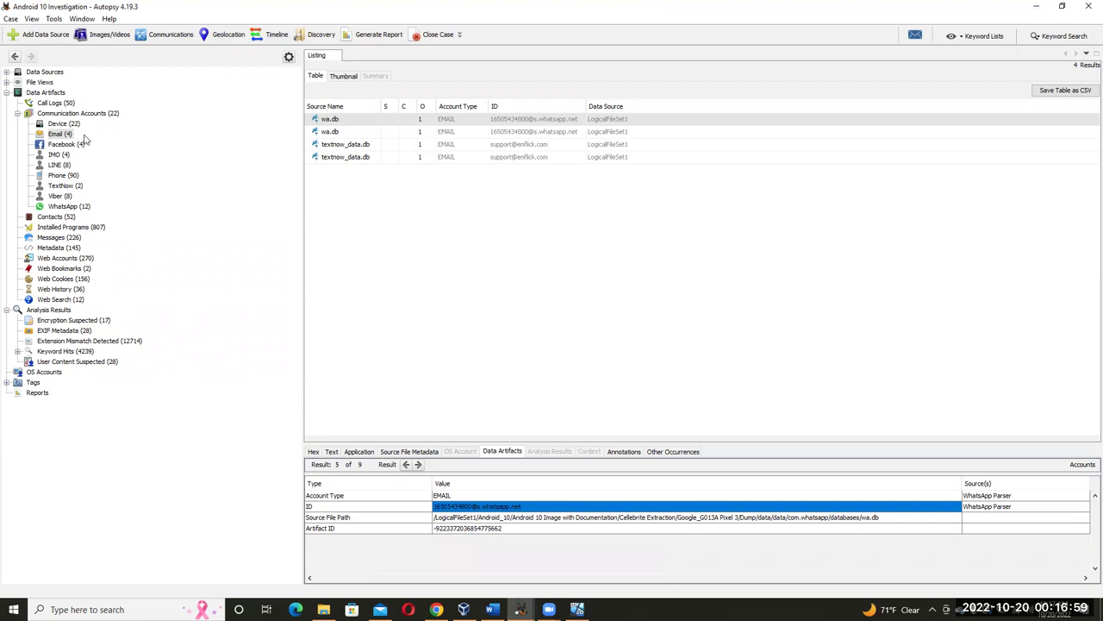
List the Phone communication accounts and look through the contacts2.db, mmssms.db, wa.db and textnow_data.db records.
click(150, 196)
click(57, 176)
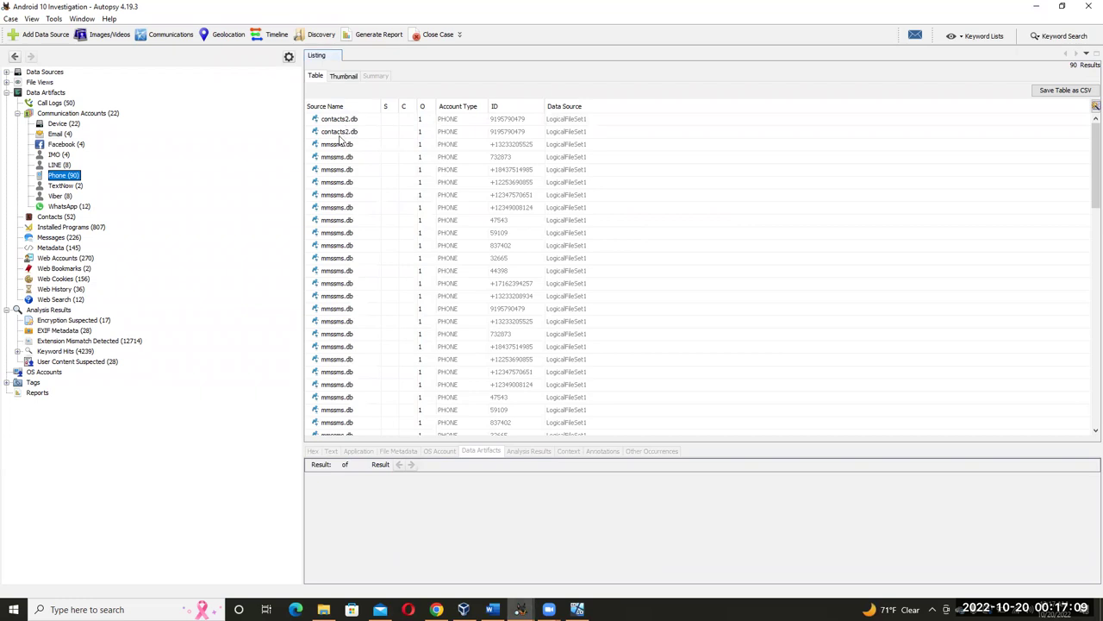
scroll(350, 287, down, 4)
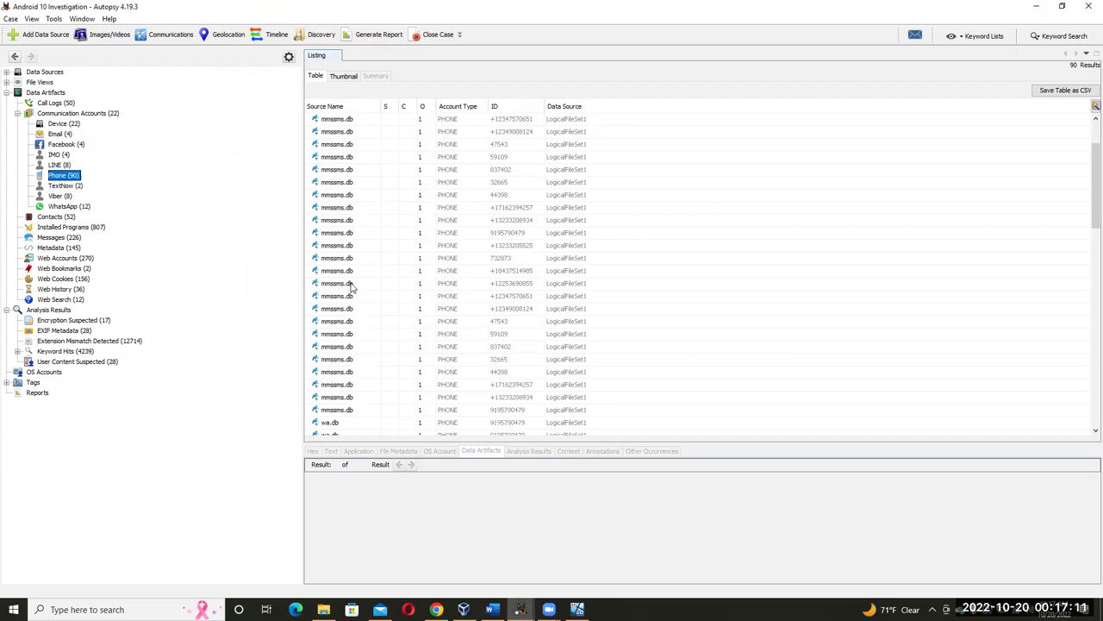
scroll(353, 287, down, 4)
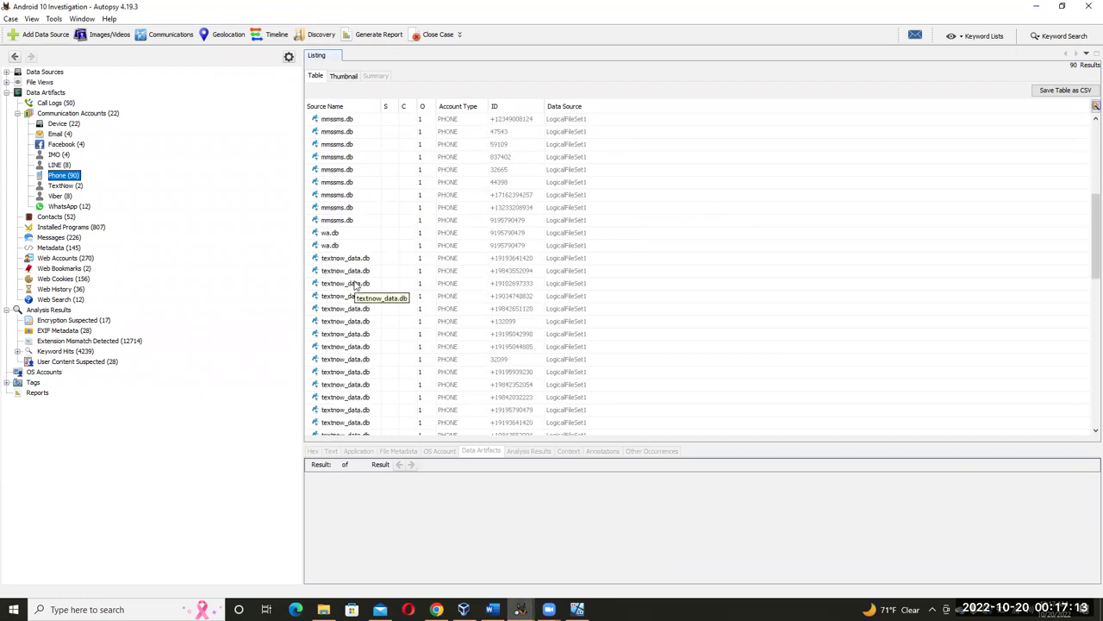
scroll(359, 280, up, 6)
scroll(362, 272, up, 1)
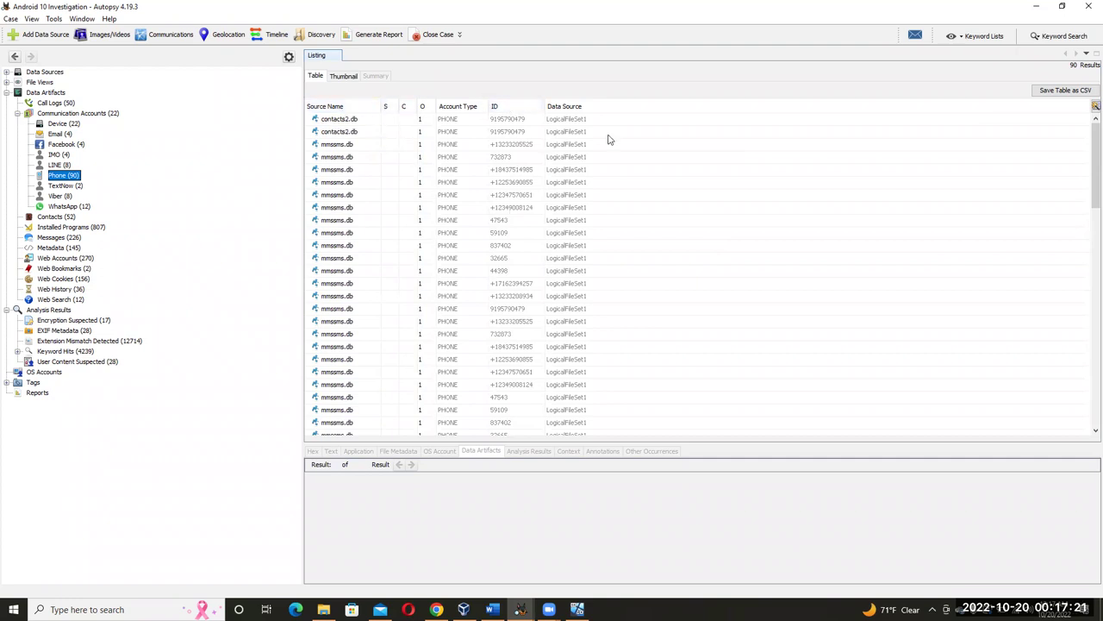
Recheck instruction 30 in Word and examine the account ID of the first mmssms.db record in Autopsy.
click(491, 609)
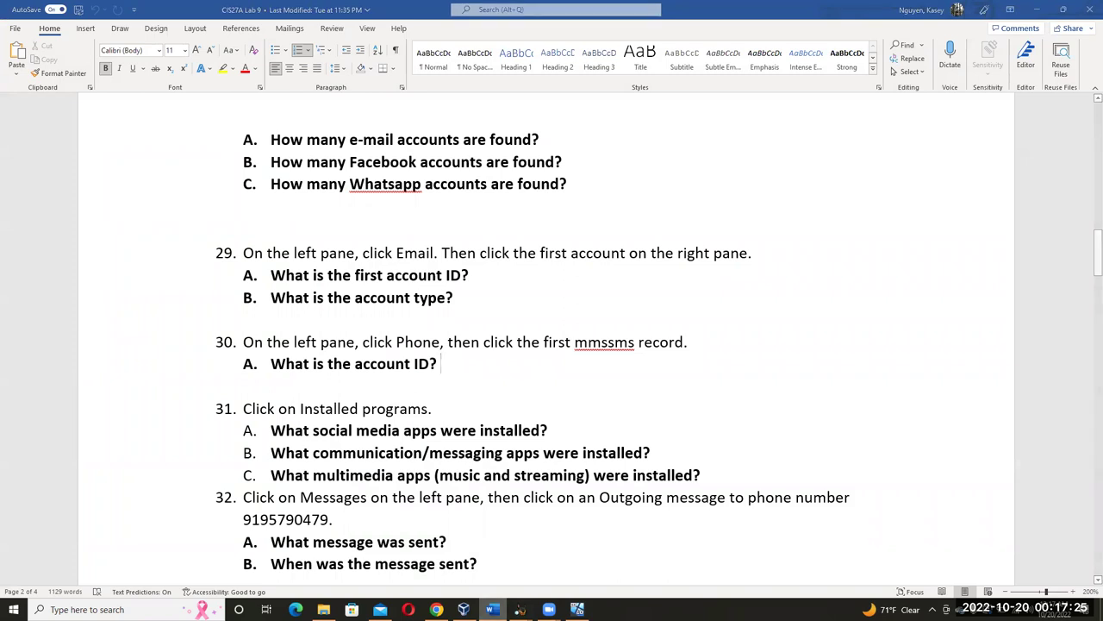
click(492, 609)
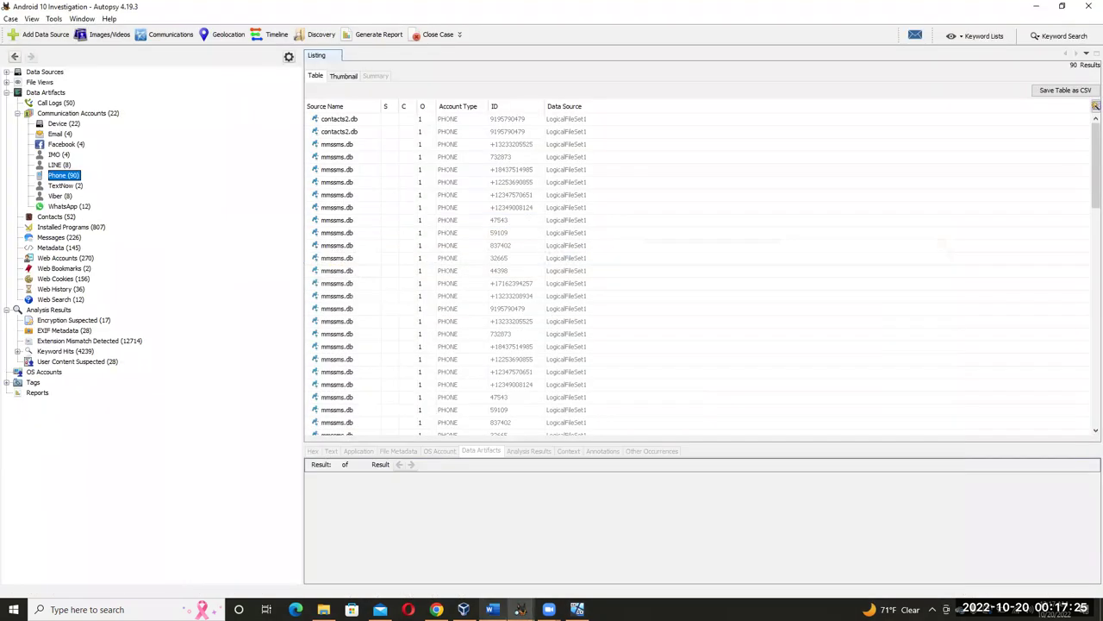
click(341, 171)
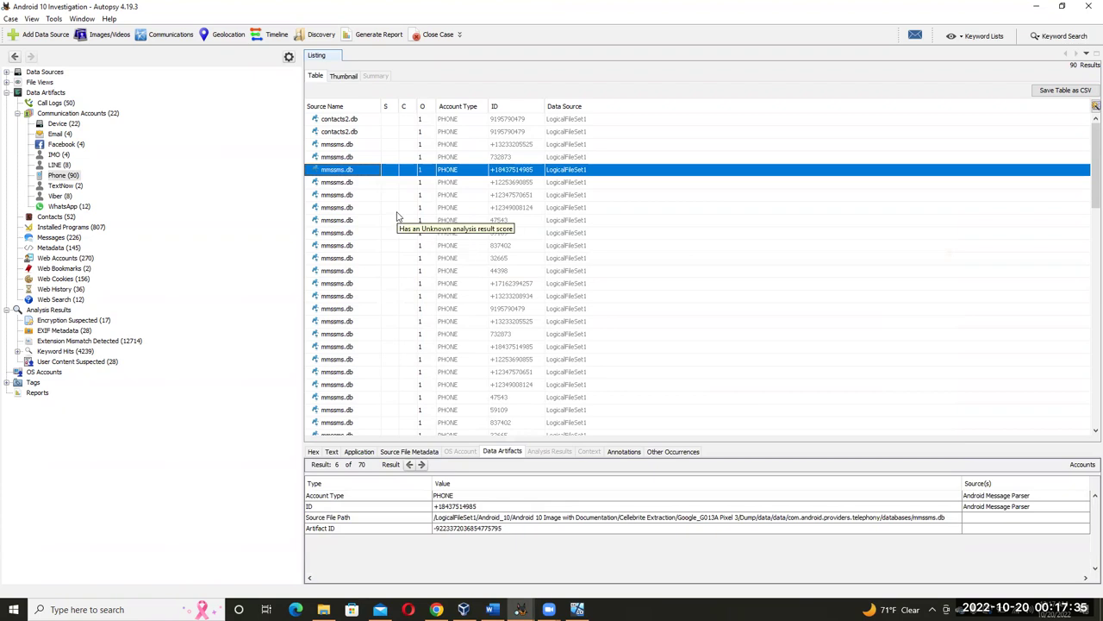
click(492, 610)
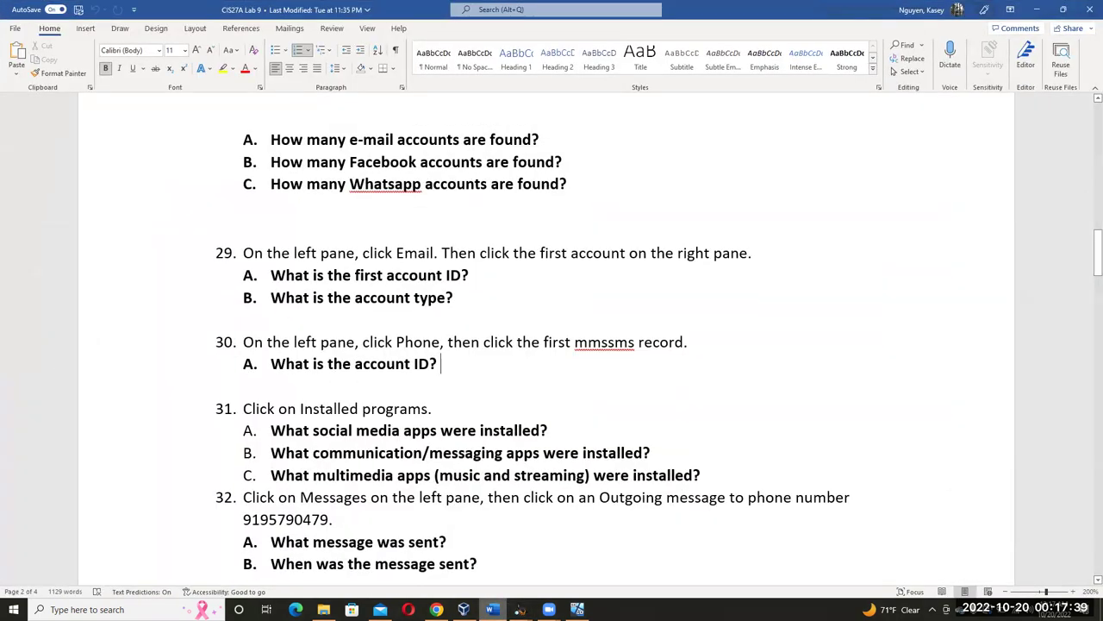
key(alt+Tab)
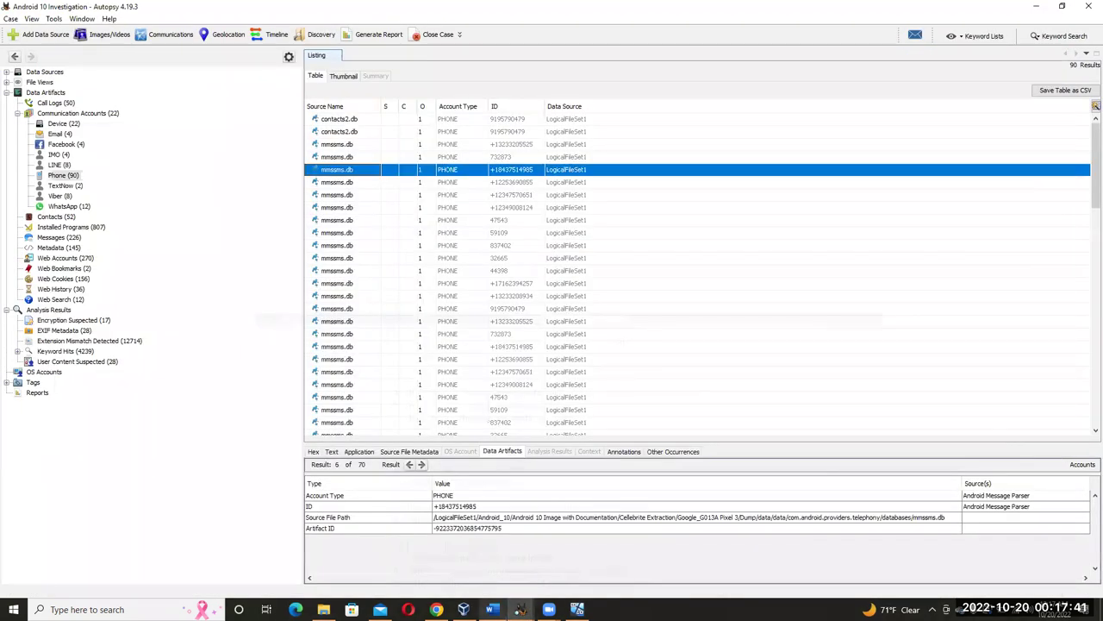
click(349, 145)
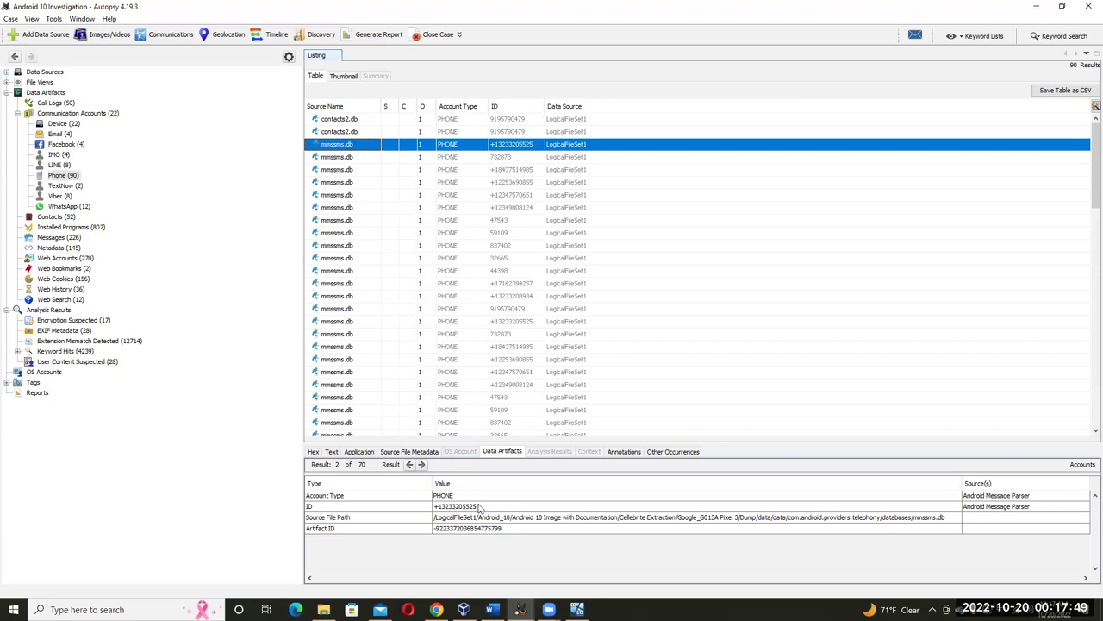
Read instruction 31 about installed social media, messaging and multimedia apps in Word, and return to the Autopsy case.
click(491, 609)
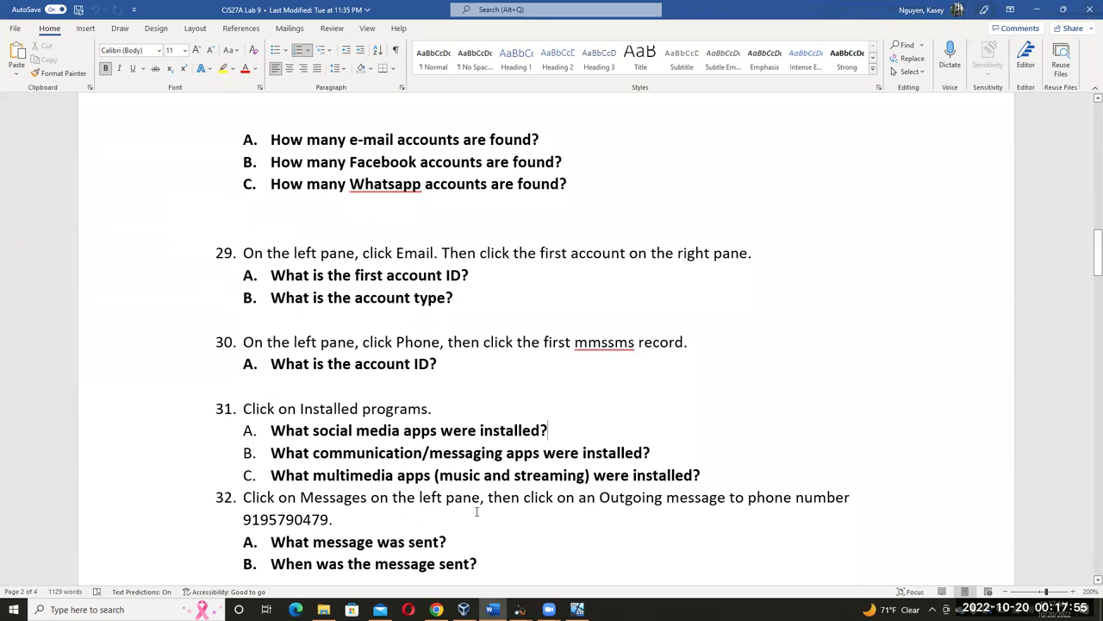
click(520, 610)
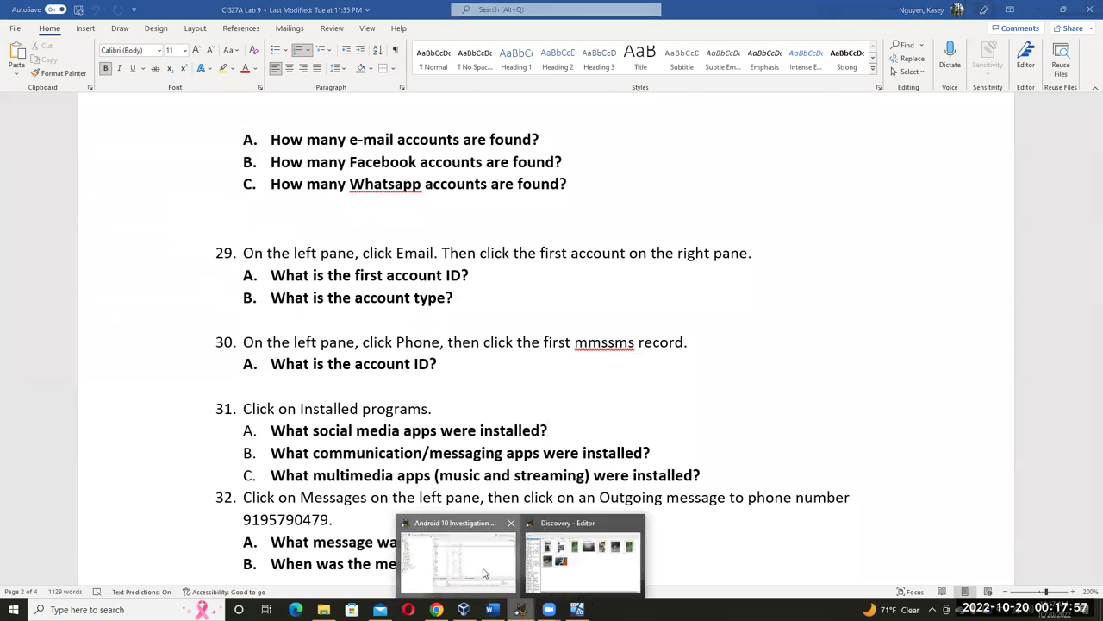
click(461, 517)
List the Installed Programs artifacts and open the com.facebook.orca record's details.
click(61, 228)
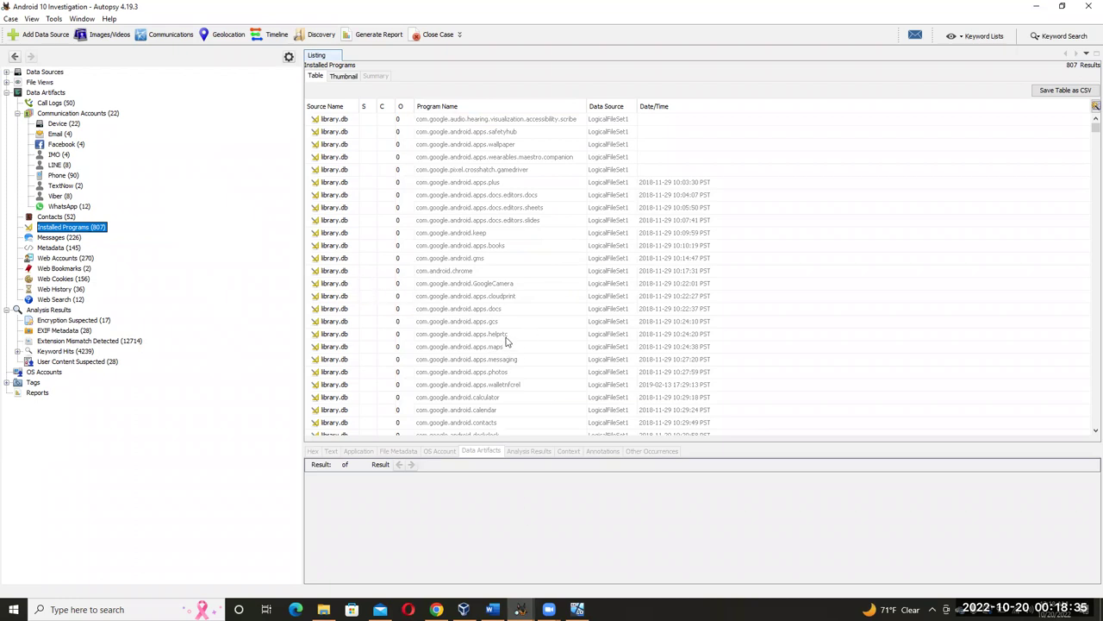
scroll(506, 343, down, 7)
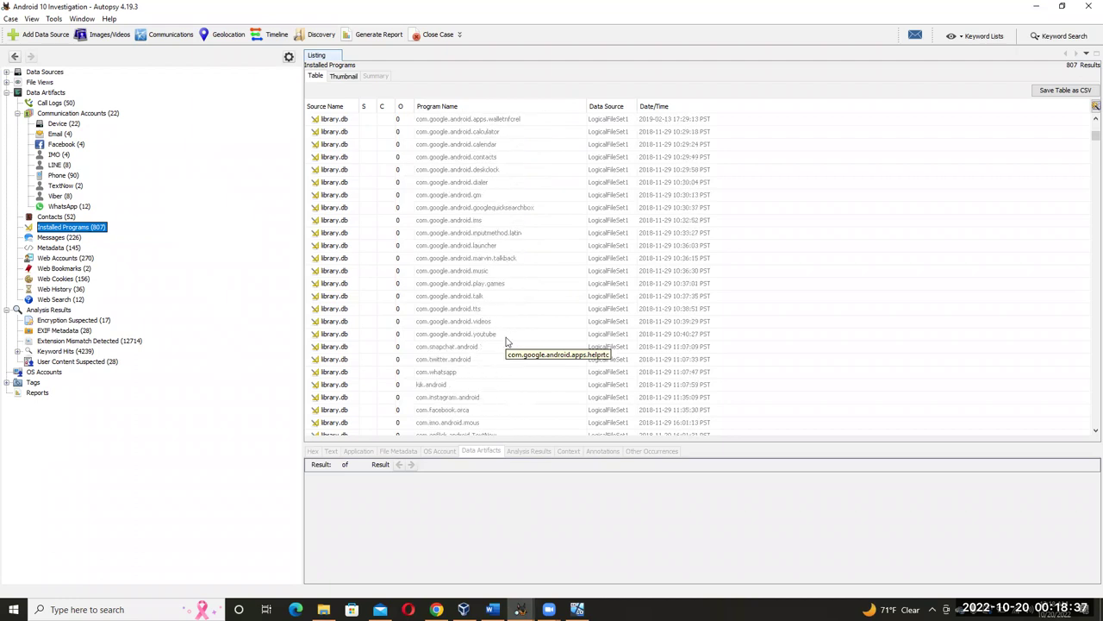
scroll(506, 342, down, 1)
scroll(506, 343, down, 1)
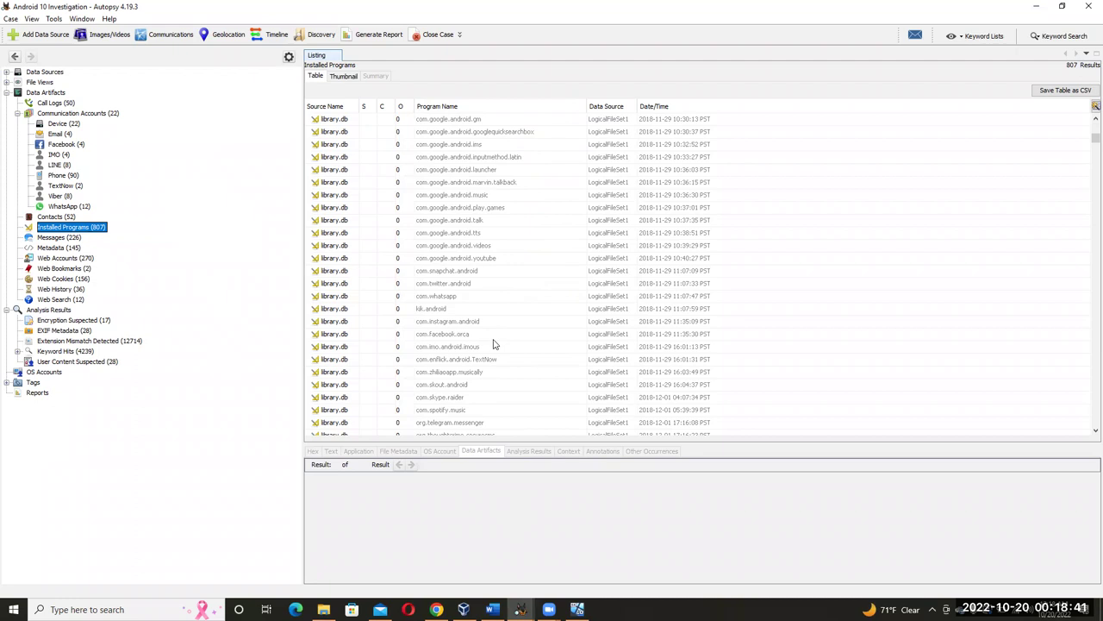
click(461, 335)
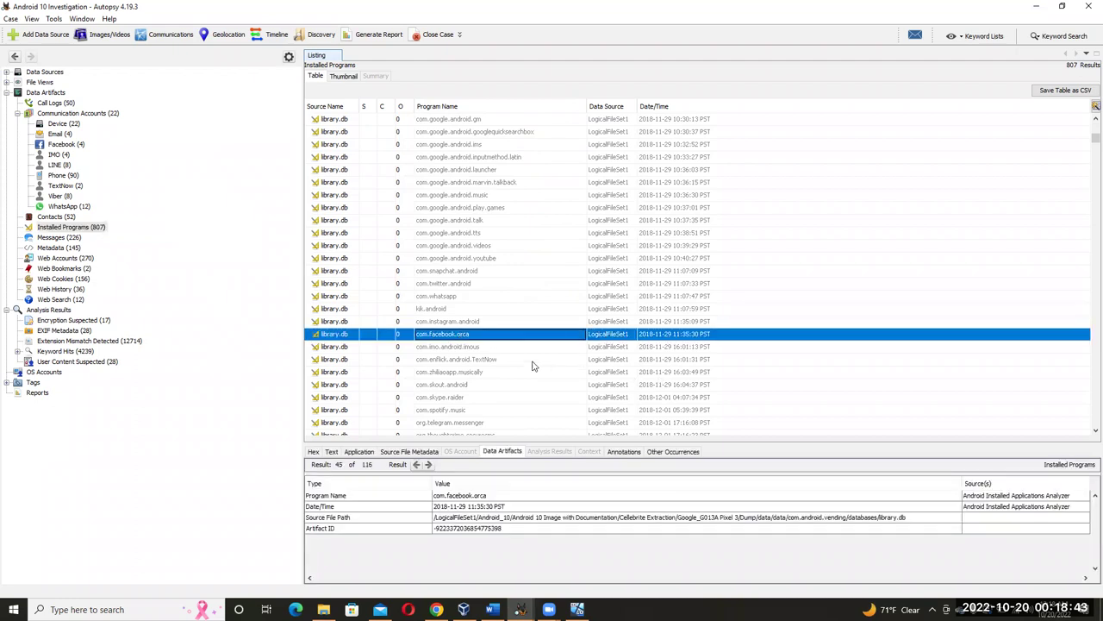
Look through the unsorted installed programs around and below com.facebook.orca for social media, messaging and multimedia apps.
scroll(532, 365, down, 2)
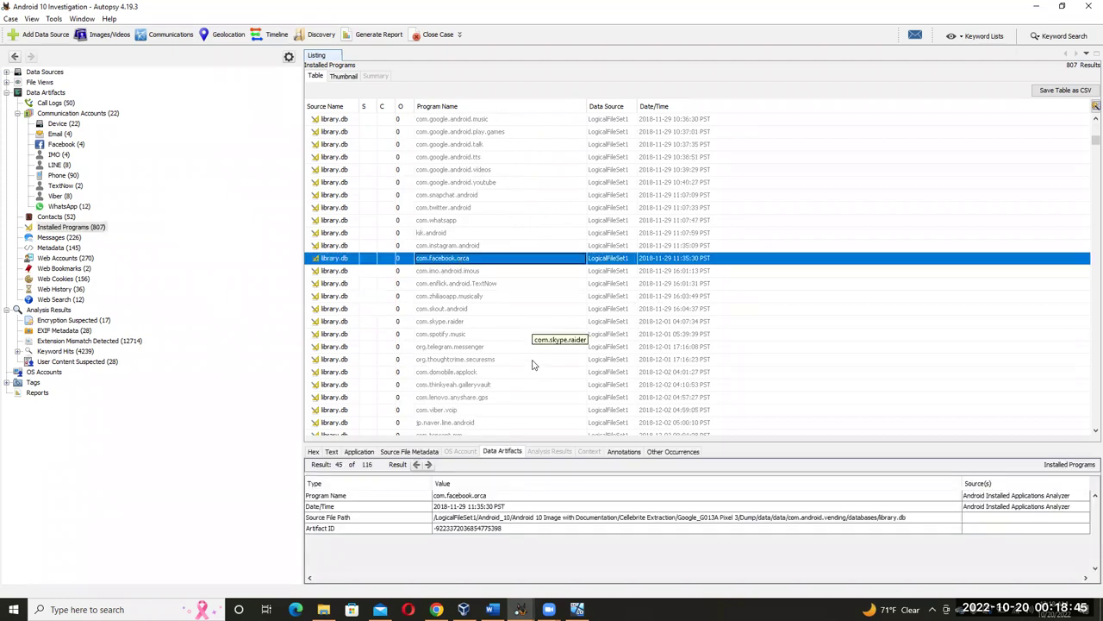
scroll(532, 366, down, 2)
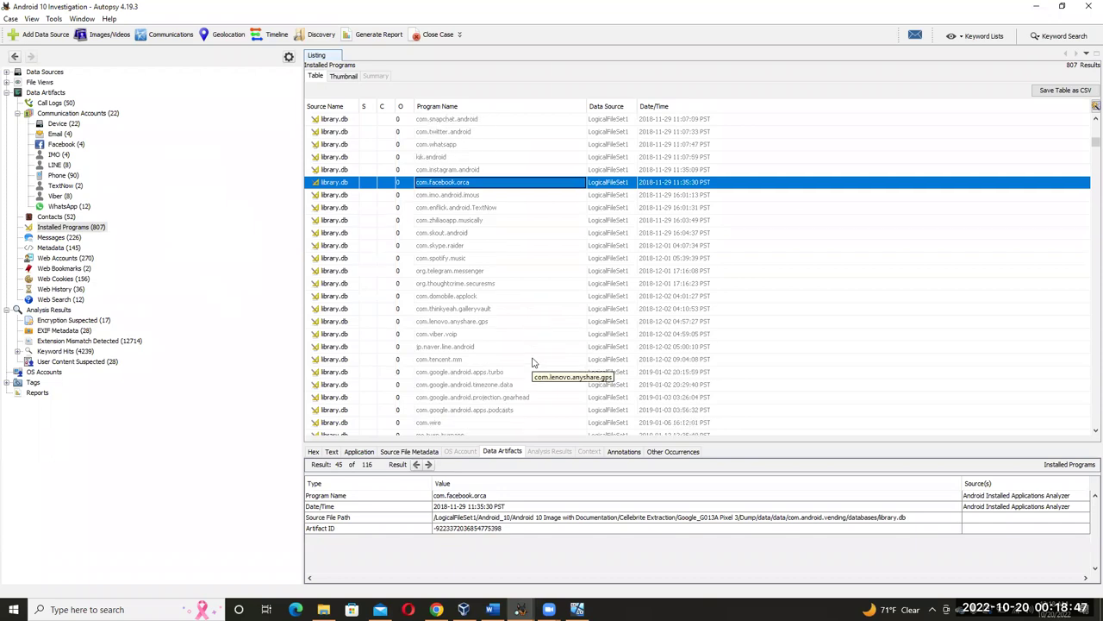
scroll(498, 362, up, 2)
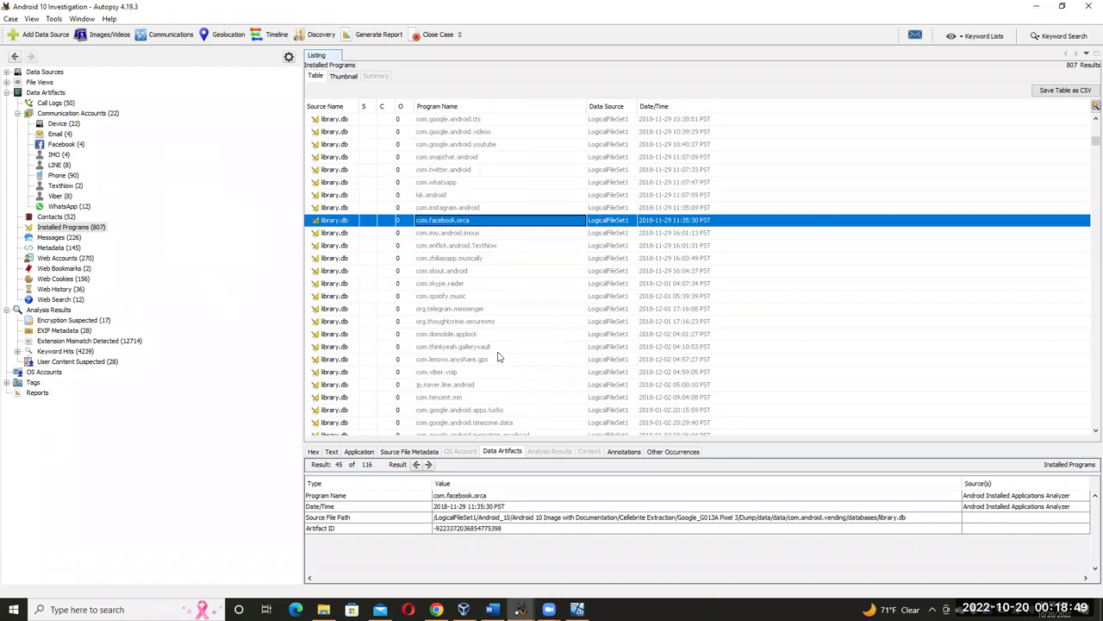
scroll(509, 362, up, 2)
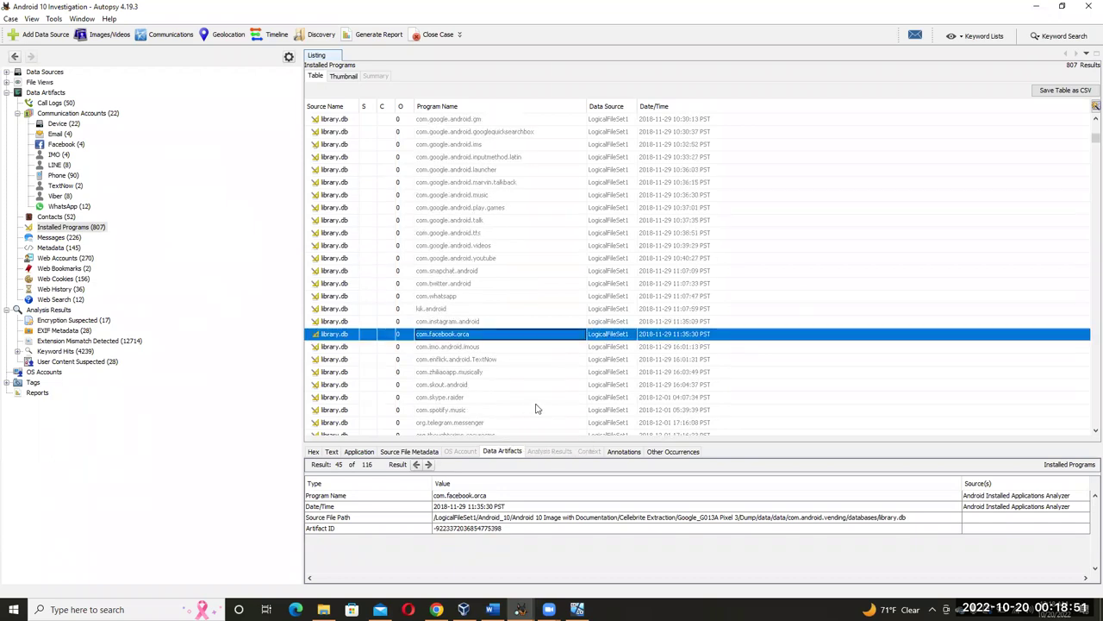
scroll(525, 410, down, 1)
scroll(526, 409, down, 1)
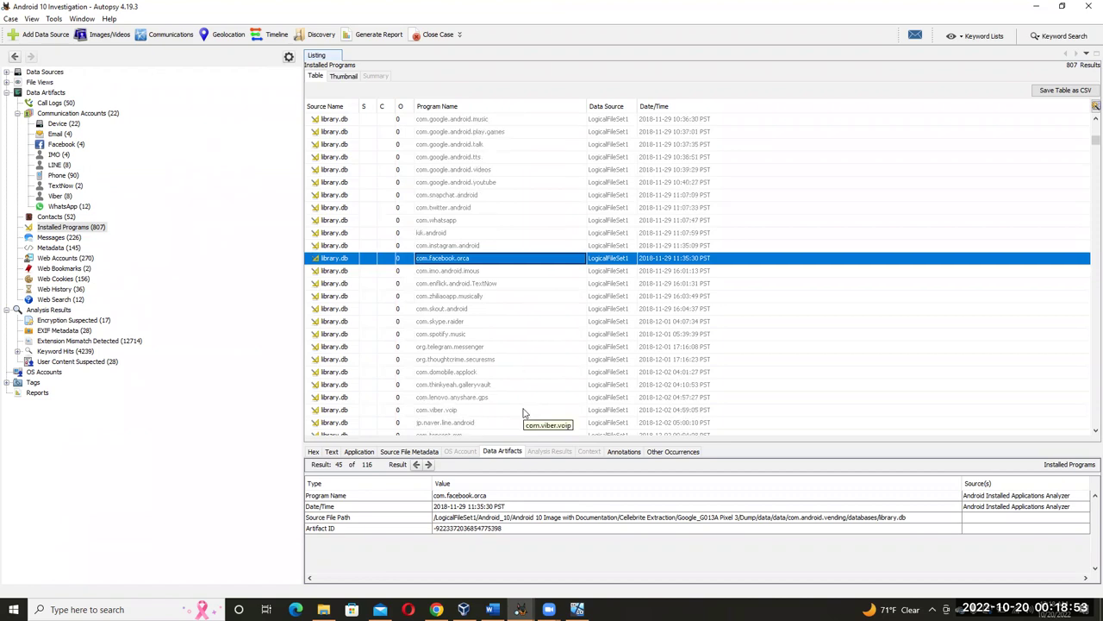
scroll(523, 412, down, 5)
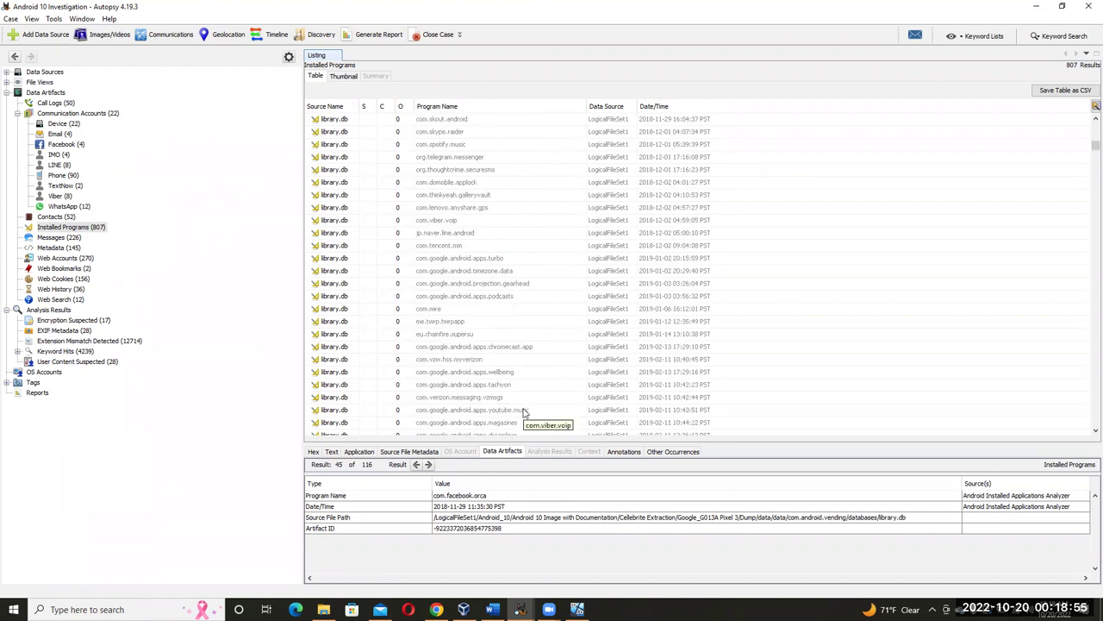
scroll(523, 412, down, 5)
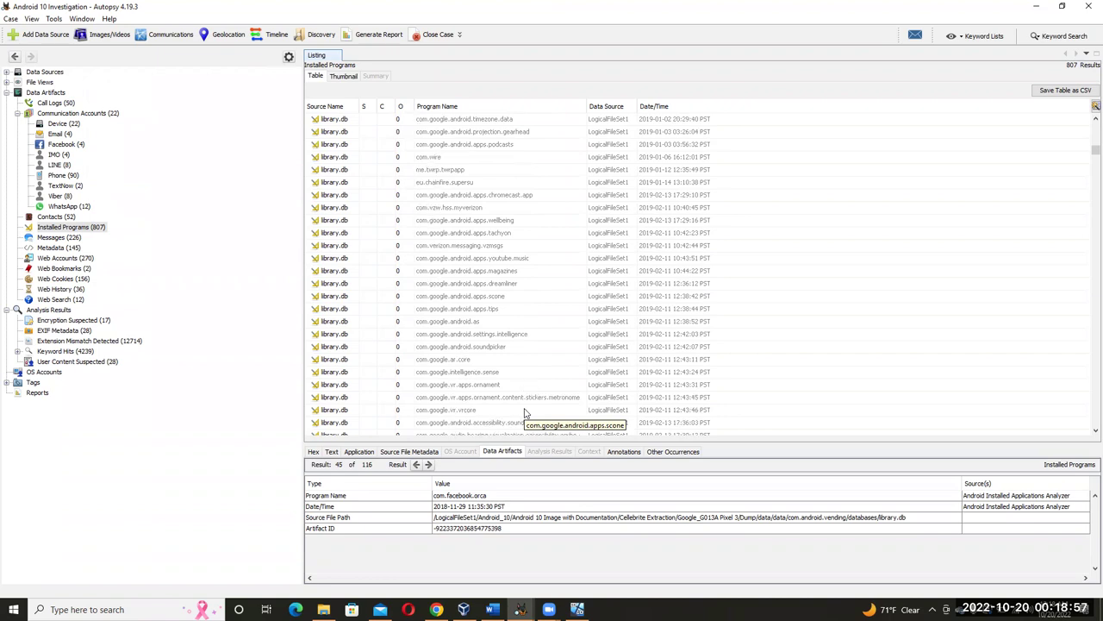
scroll(524, 412, down, 3)
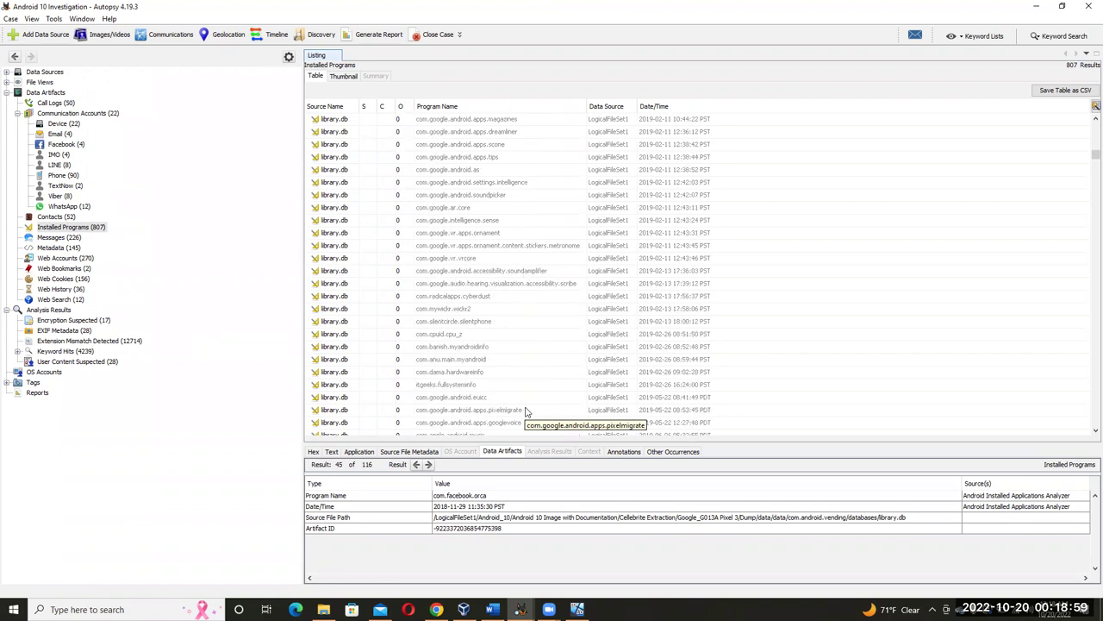
Sort the installed programs by program name in descending order and examine the entries from com.wire to com.skype.raider.
click(427, 106)
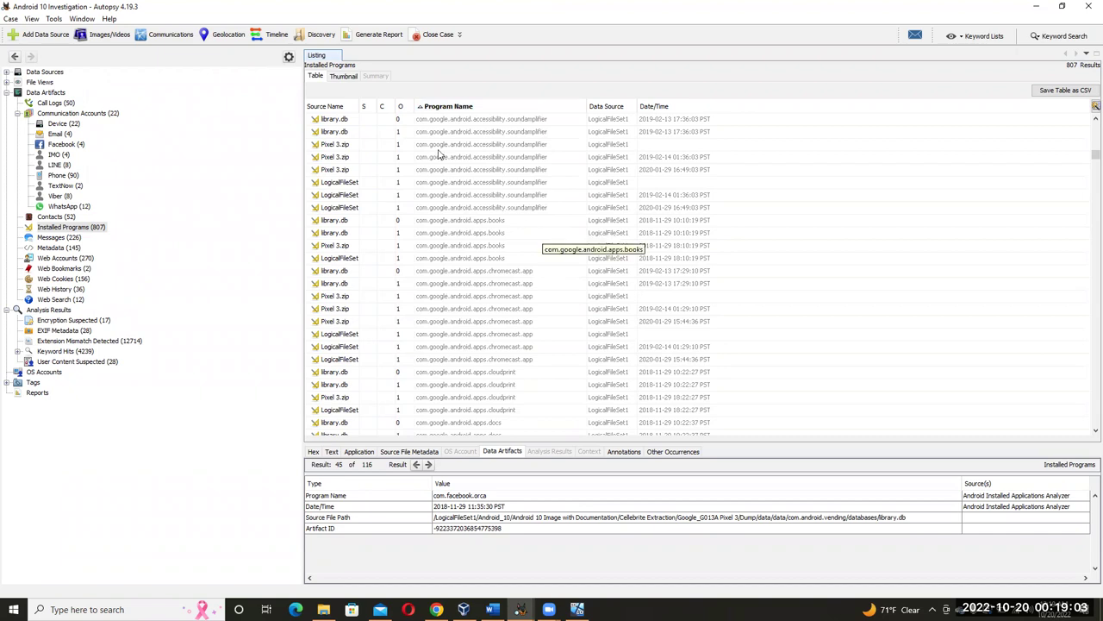
click(450, 107)
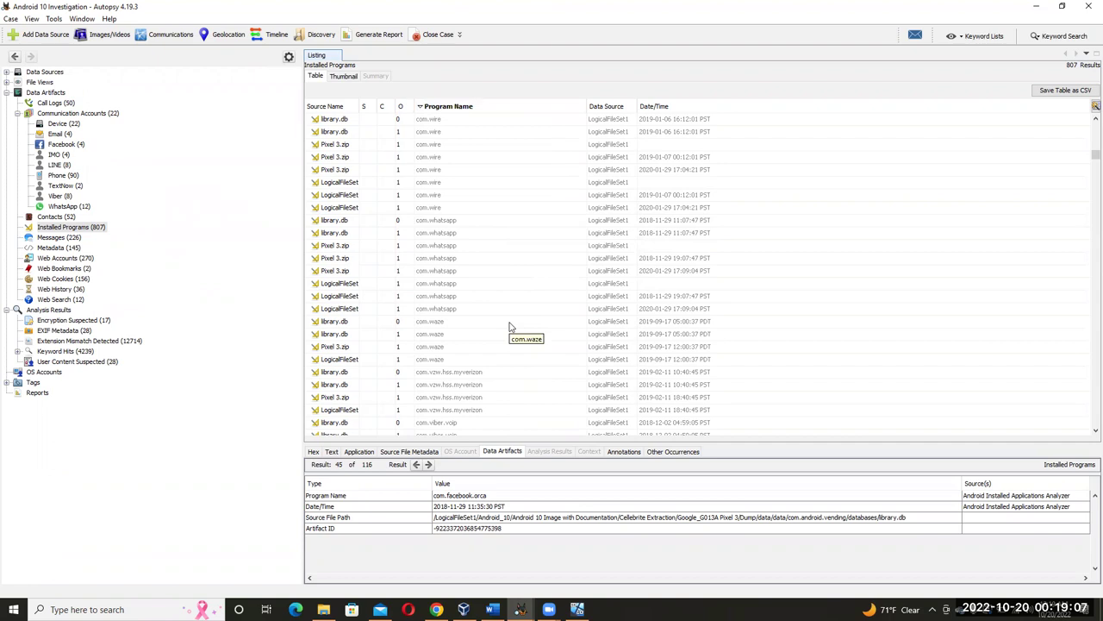
scroll(508, 325, down, 3)
scroll(508, 326, down, 4)
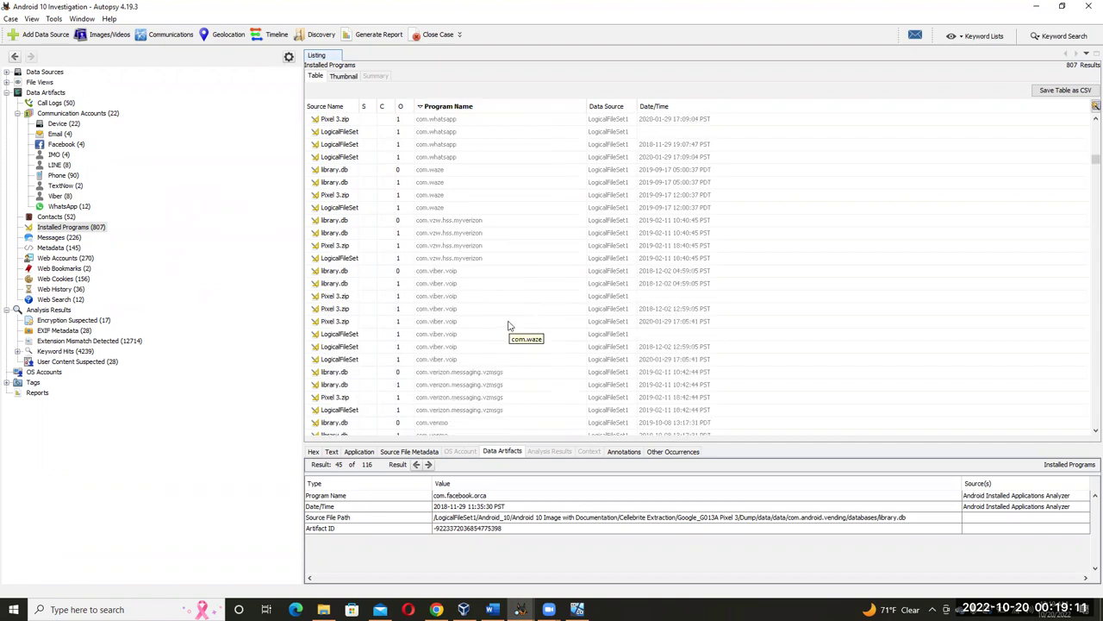
scroll(508, 326, down, 1)
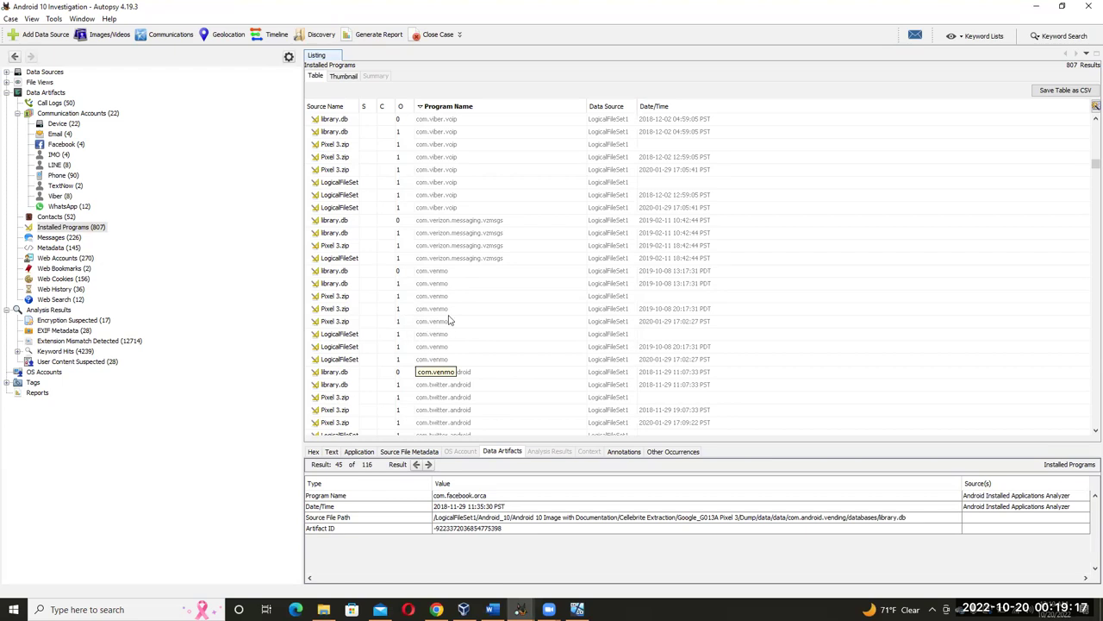
scroll(530, 323, down, 1)
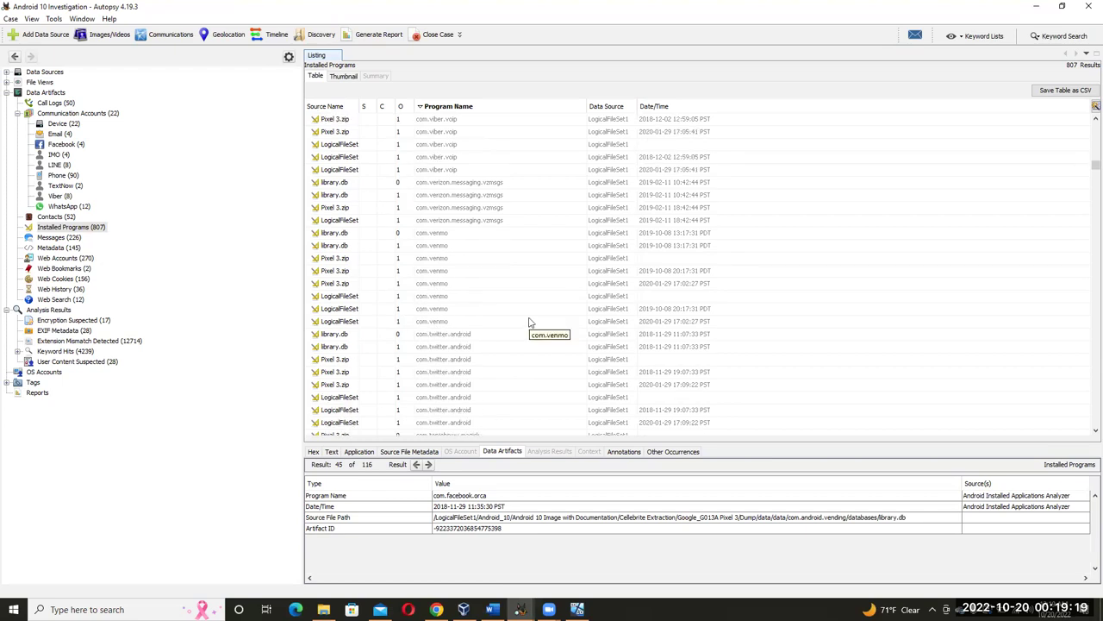
scroll(530, 323, down, 2)
scroll(530, 323, down, 3)
scroll(532, 323, down, 4)
scroll(532, 323, down, 4)
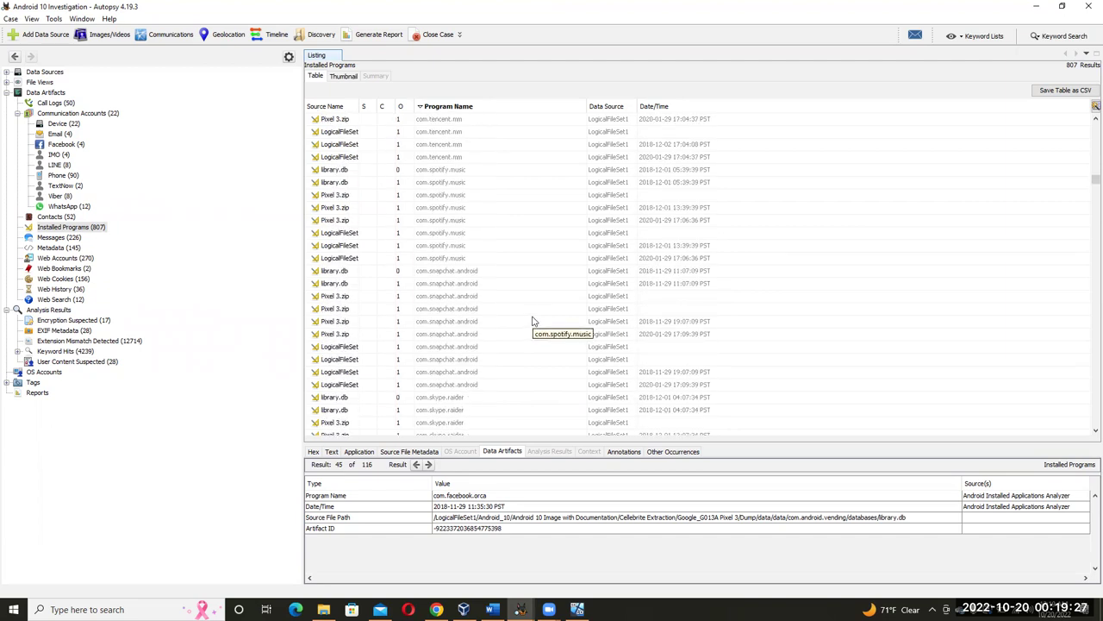
scroll(532, 321, down, 2)
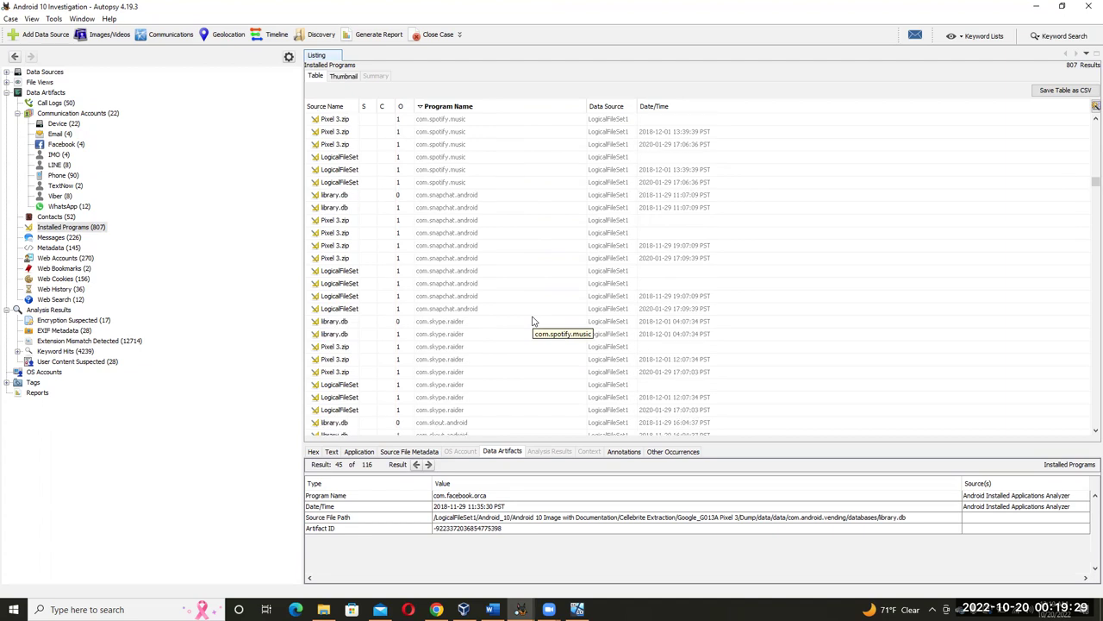
Examine the sorted installed programs further down, from the com.mewe entries to com.google.android.youtube.
click(1087, 433)
click(1088, 434)
drag(1088, 436, 1088, 435)
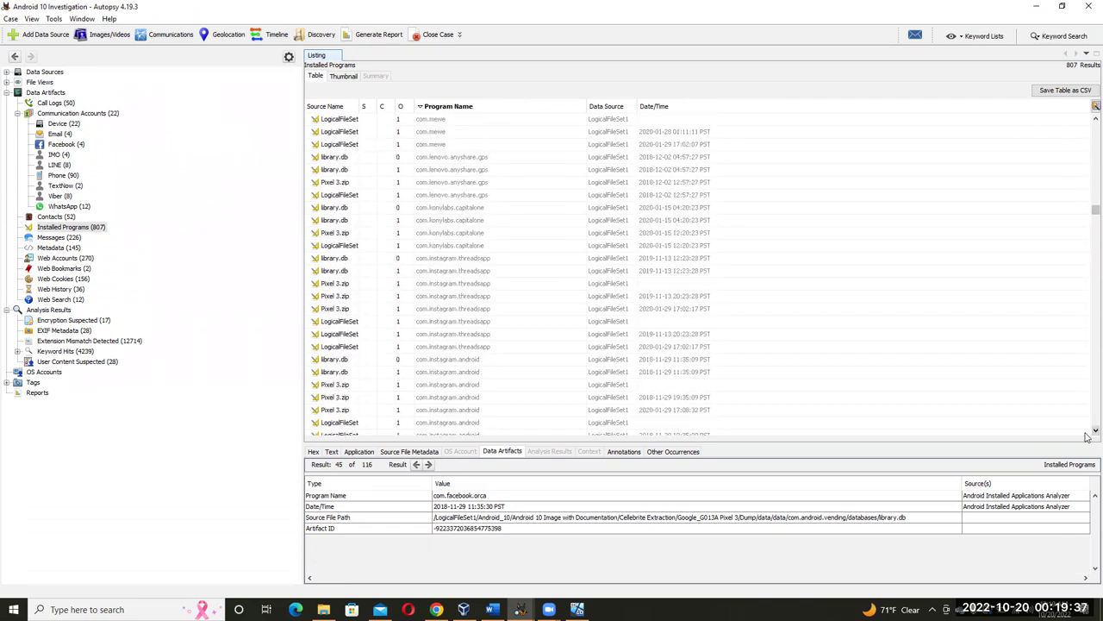
scroll(770, 368, down, 6)
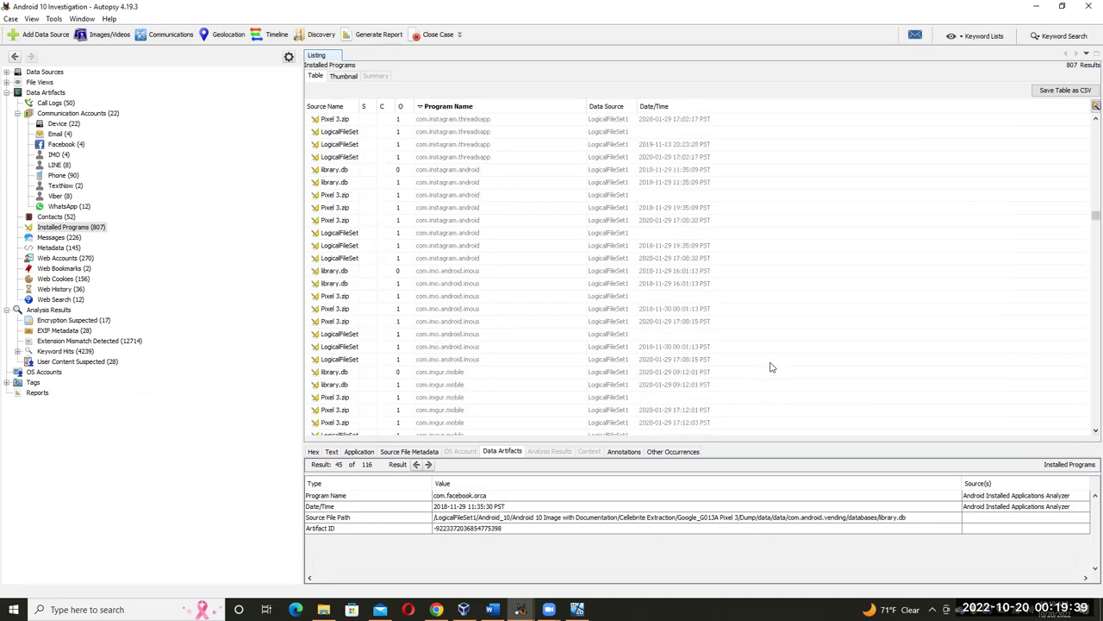
scroll(770, 368, down, 5)
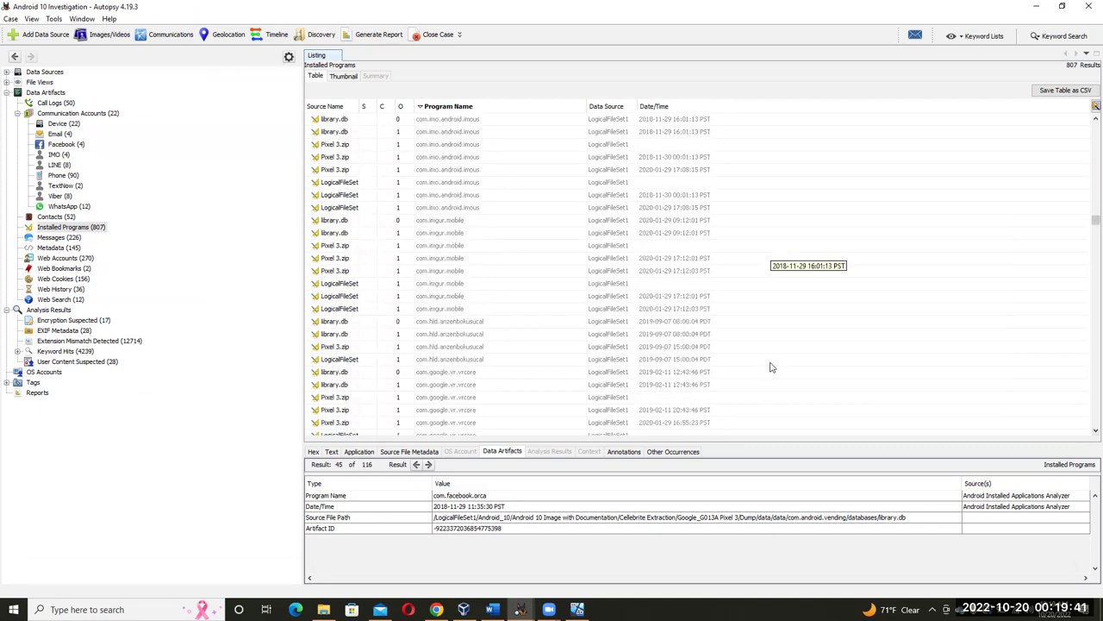
scroll(771, 368, down, 7)
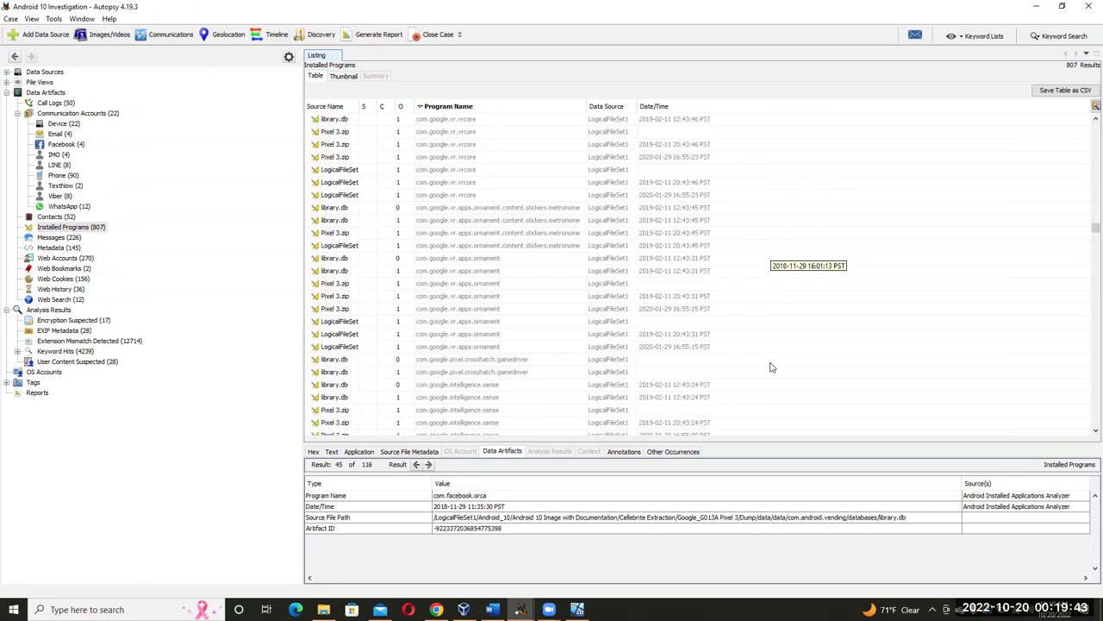
scroll(771, 368, down, 6)
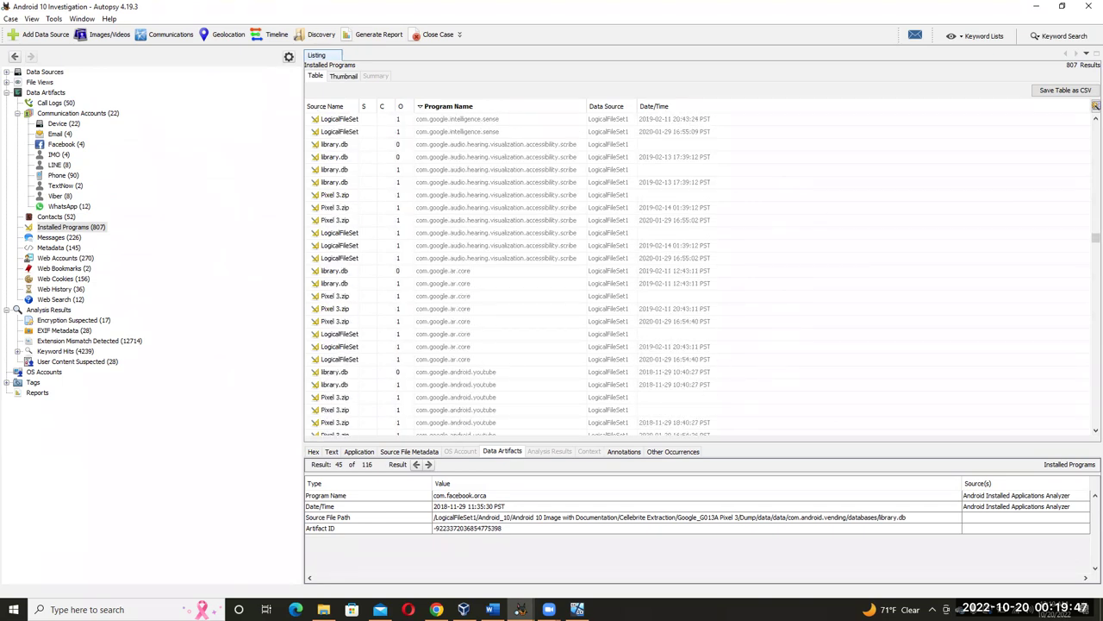
Review question 31B about communication/messaging apps in Word, and return to the Autopsy case.
click(491, 609)
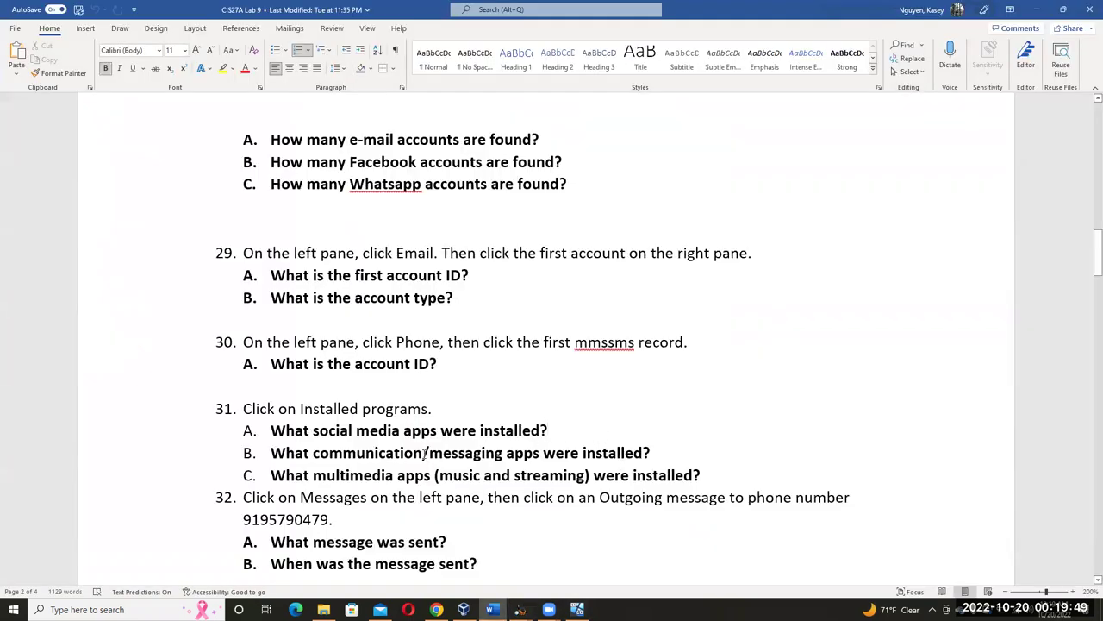
drag(315, 453, 539, 454)
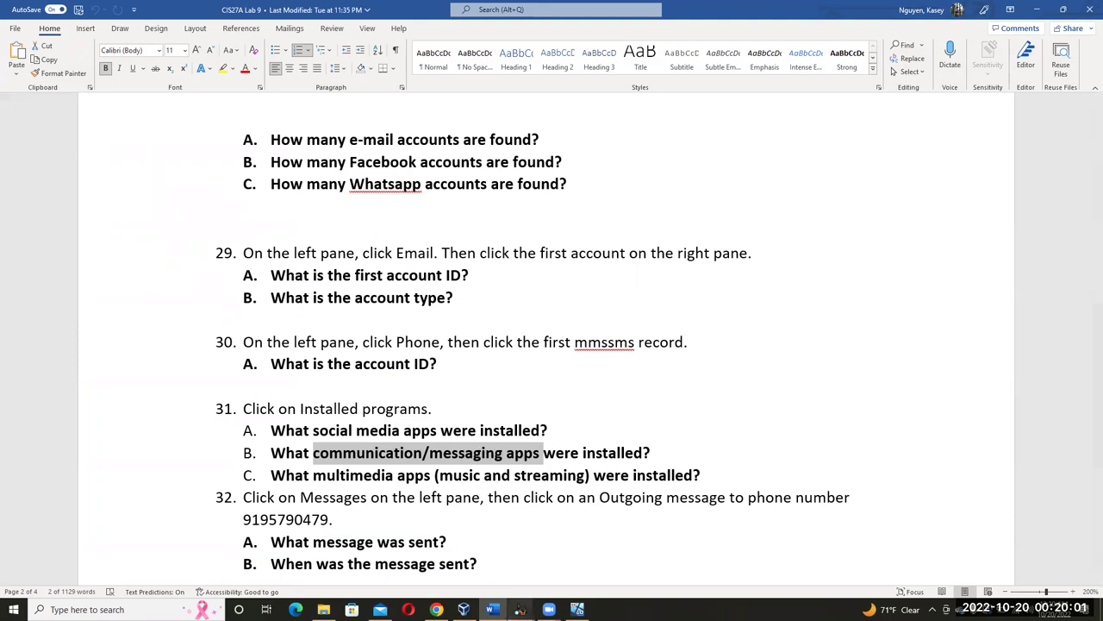
click(519, 609)
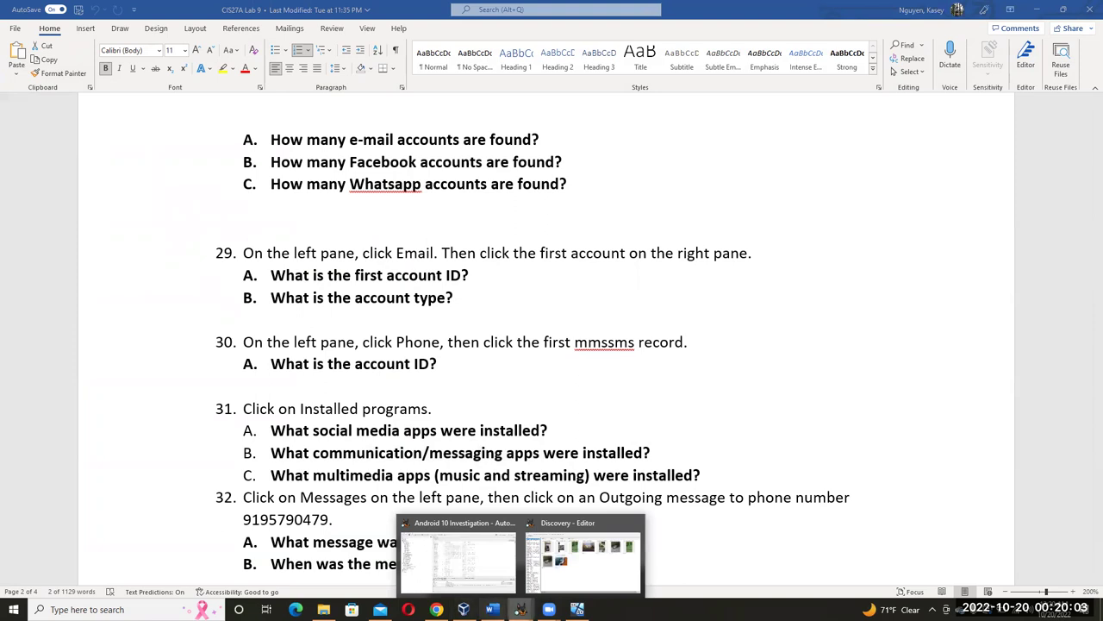
click(446, 561)
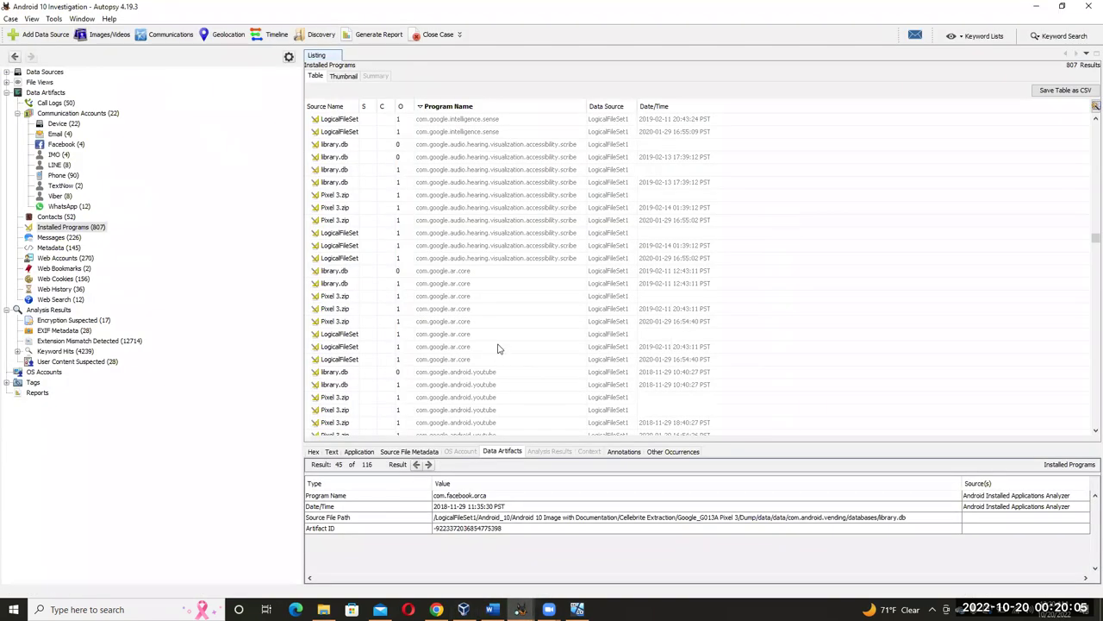
Check the installed programs between com.google.vr.apps.ornament and com.google.android.webview for communication and messaging apps.
scroll(498, 348, up, 5)
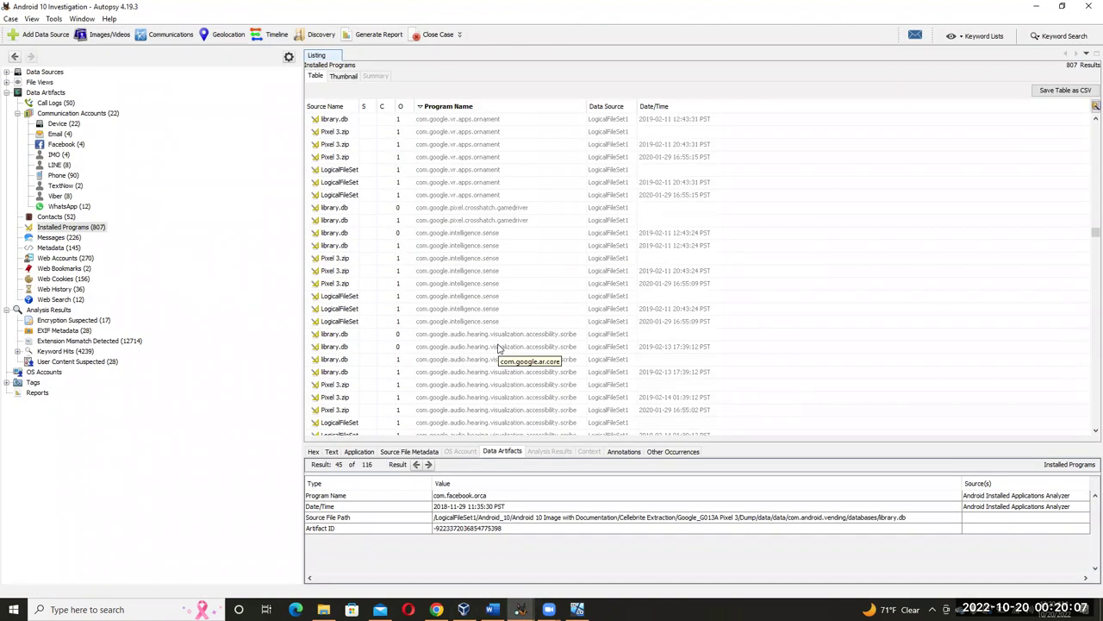
scroll(498, 348, down, 2)
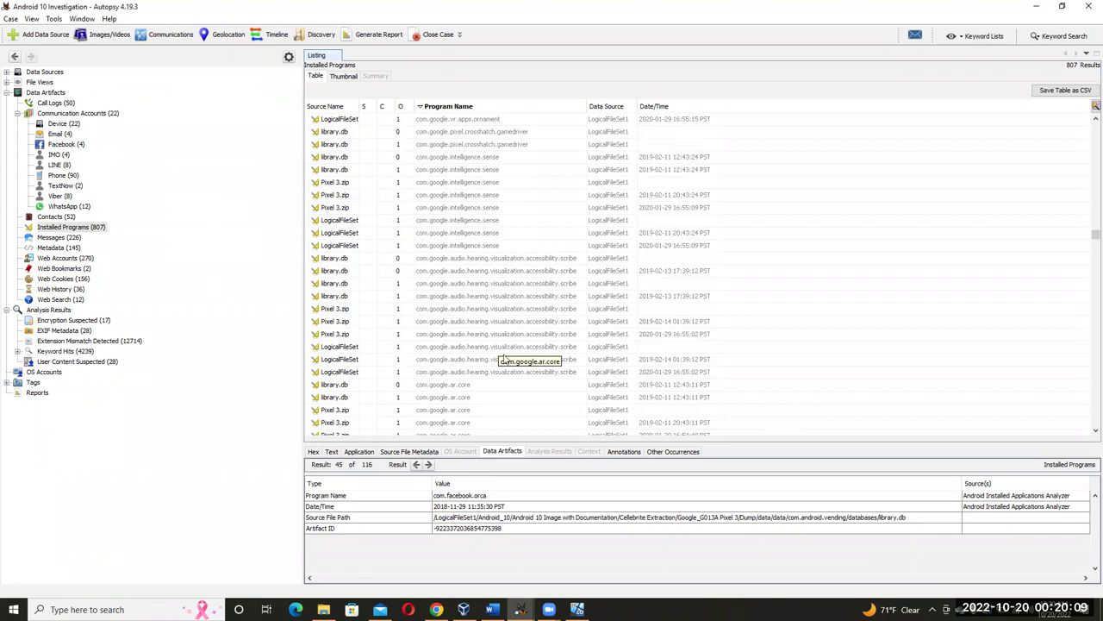
scroll(506, 387, down, 4)
scroll(506, 387, down, 3)
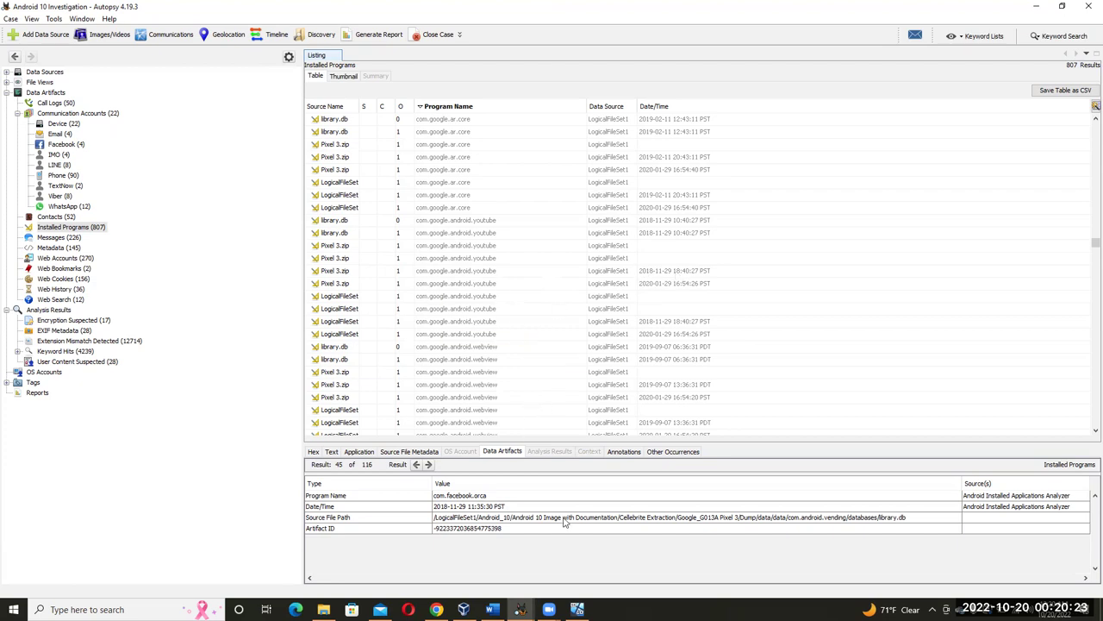
Switch to Word and review question 31C about installed multimedia apps for music and streaming.
click(491, 609)
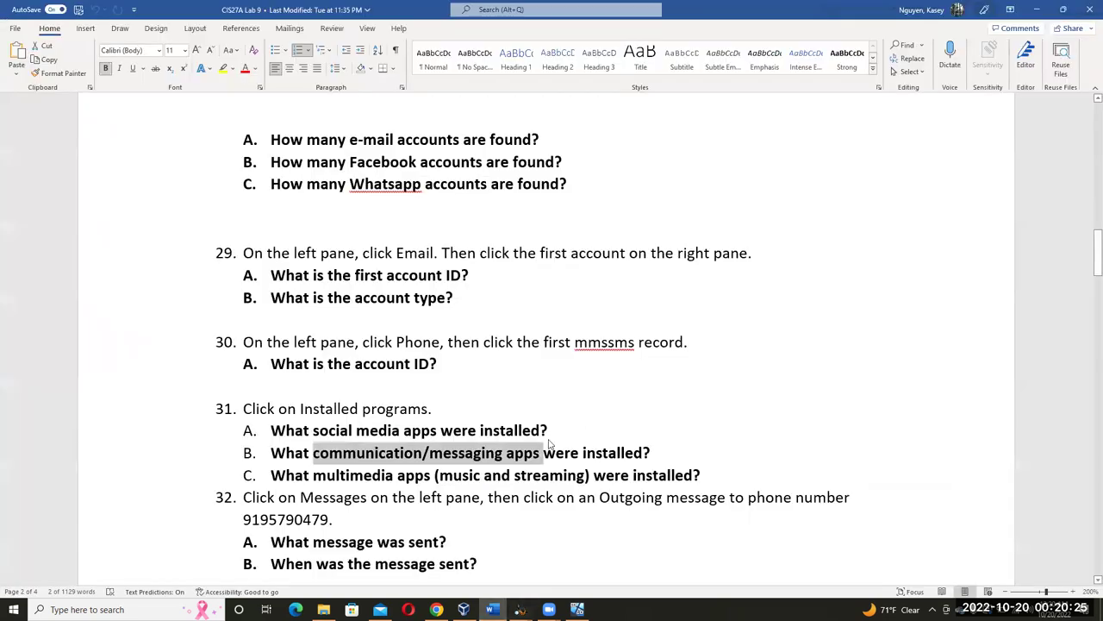
drag(314, 474, 428, 475)
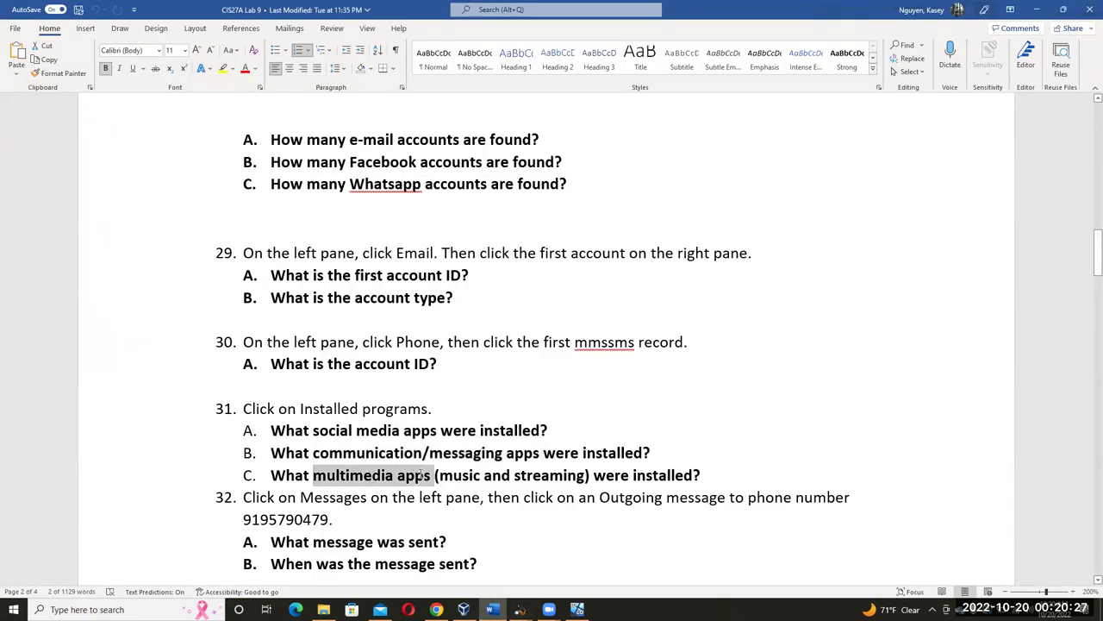
click(468, 476)
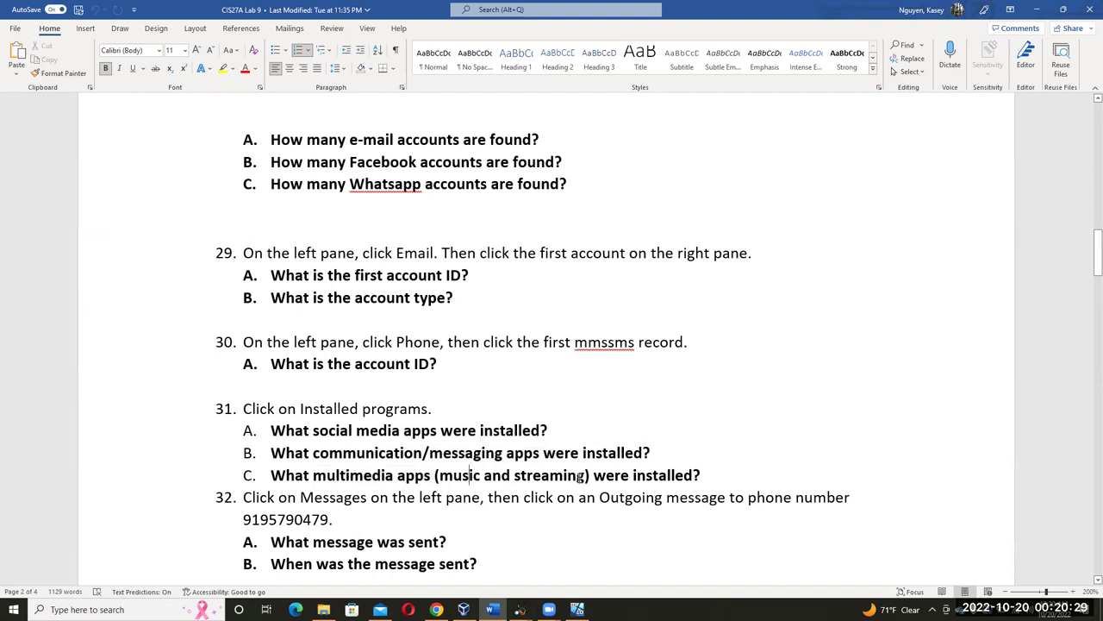
click(586, 475)
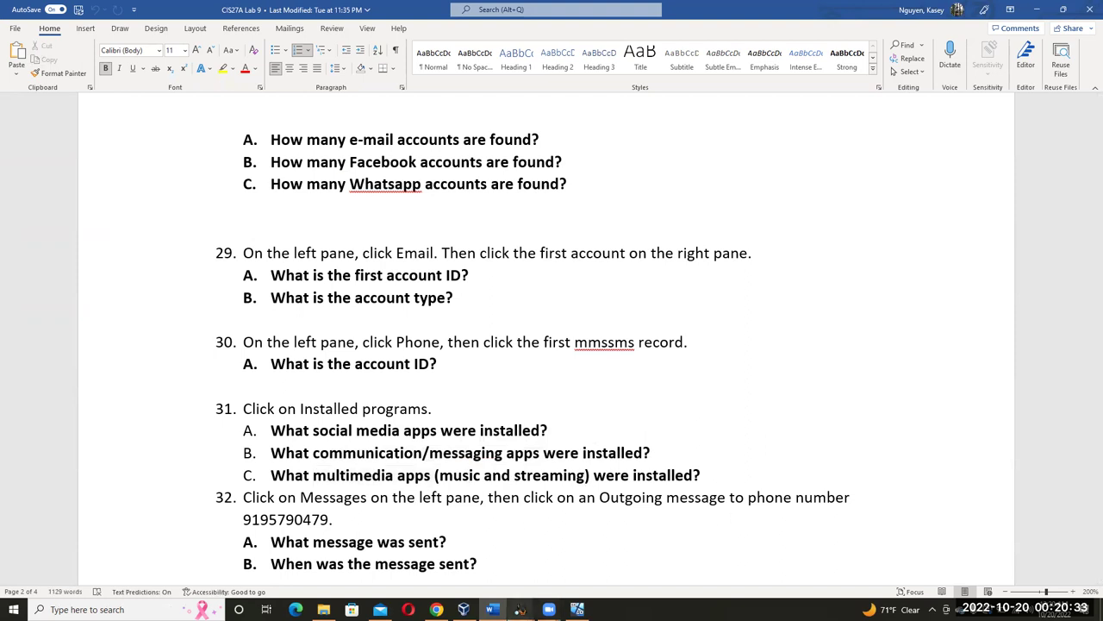
Return to the Autopsy case and check the installed programs from com.google.ar.core down to com.google.android.apps.helprtc for music and streaming apps.
mouse_move(520, 609)
click(443, 551)
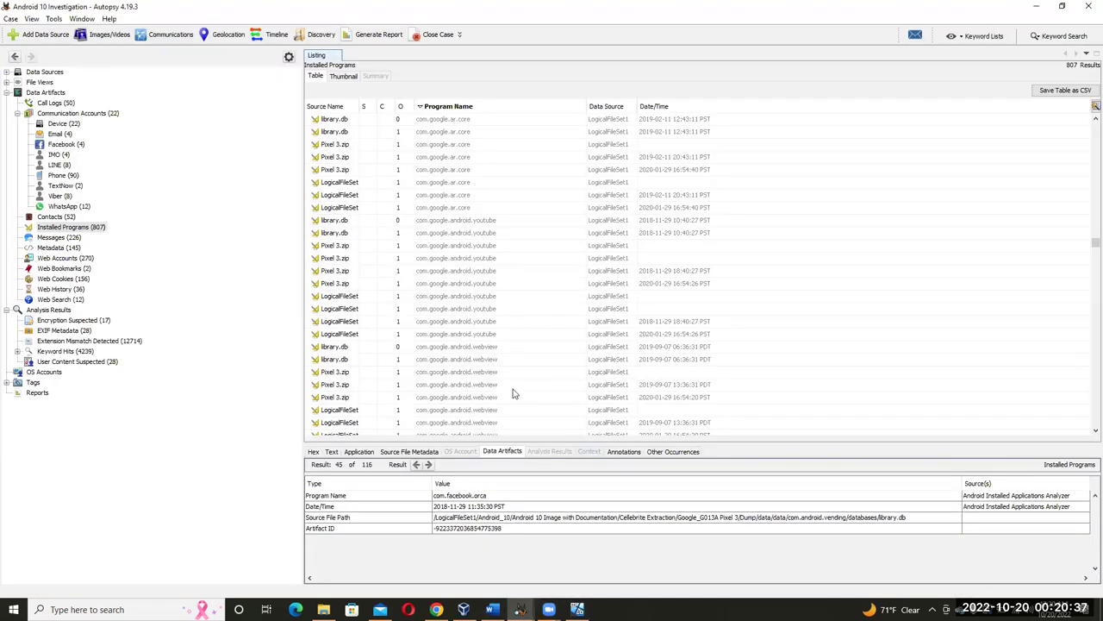
scroll(513, 393, down, 3)
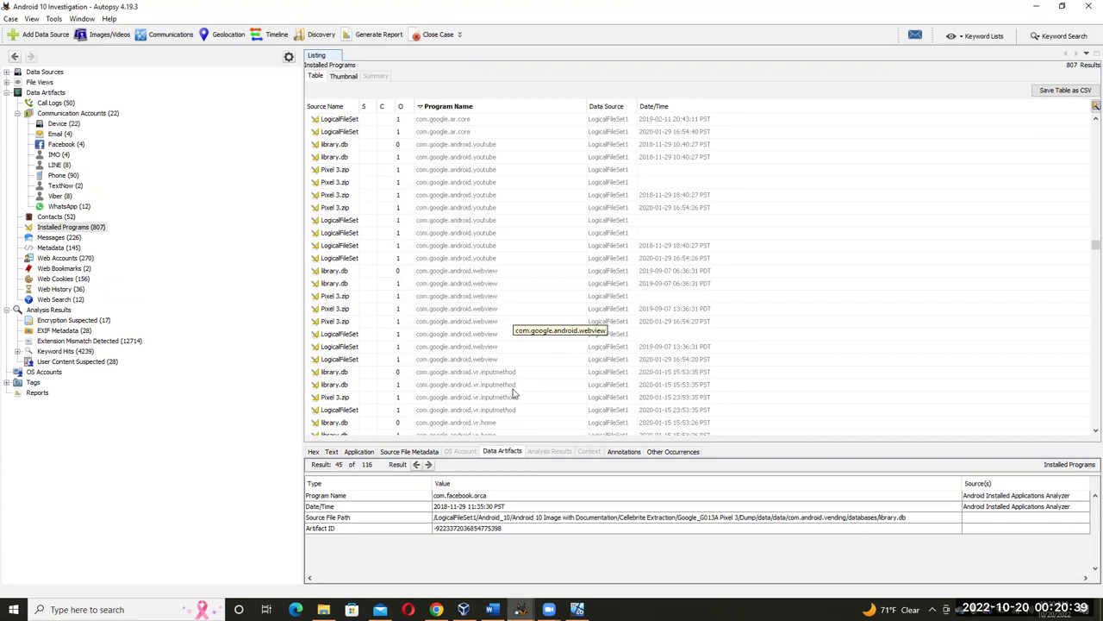
scroll(513, 393, down, 5)
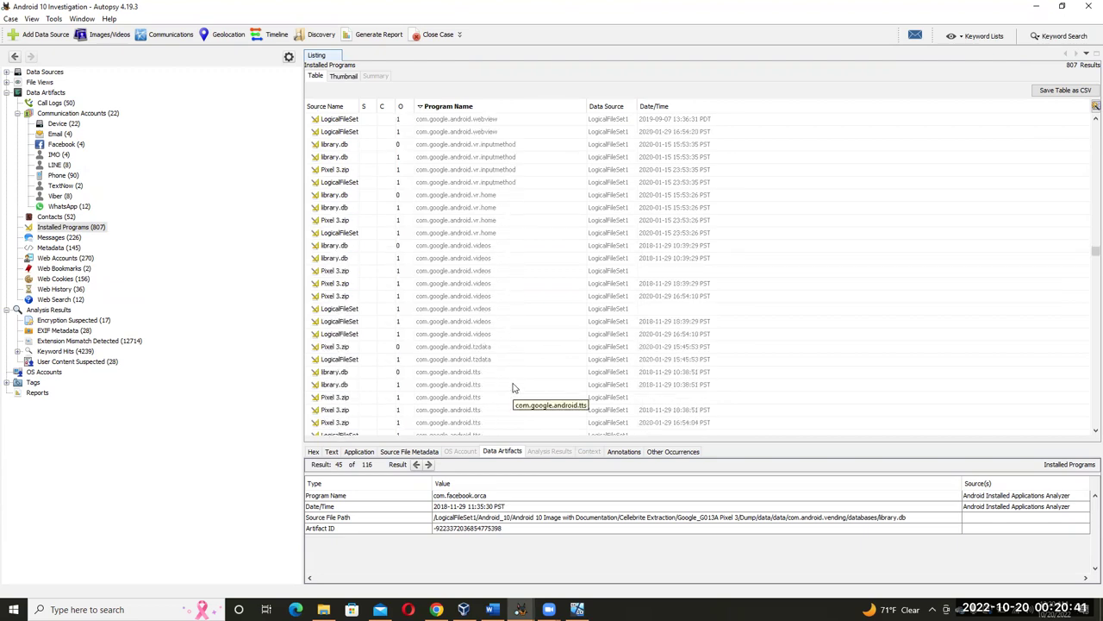
scroll(508, 401, down, 2)
scroll(509, 401, down, 2)
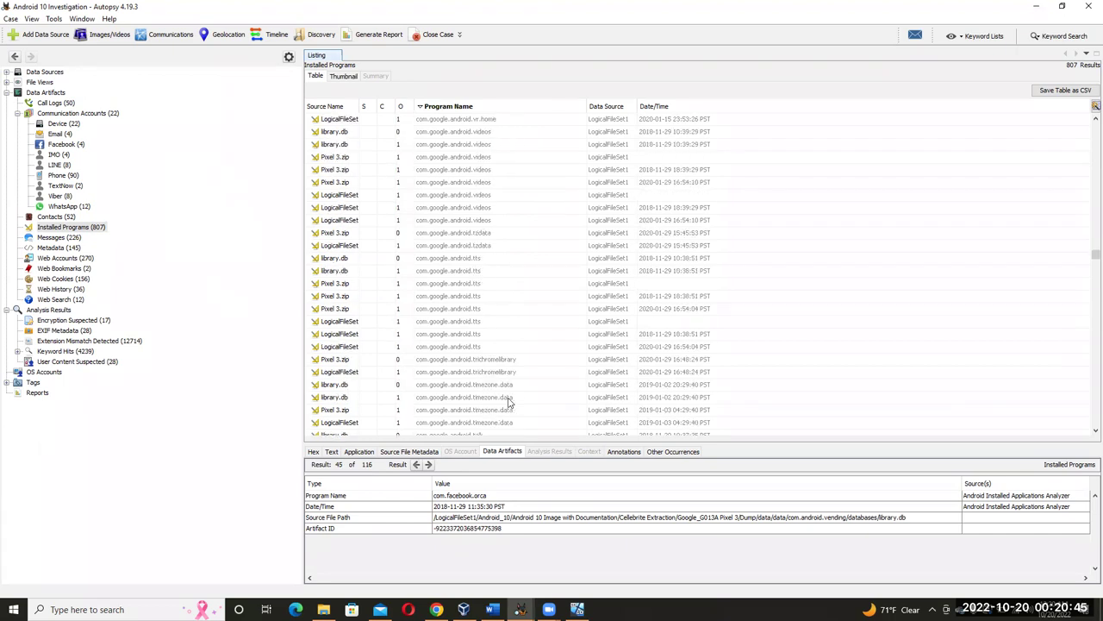
scroll(509, 402, down, 3)
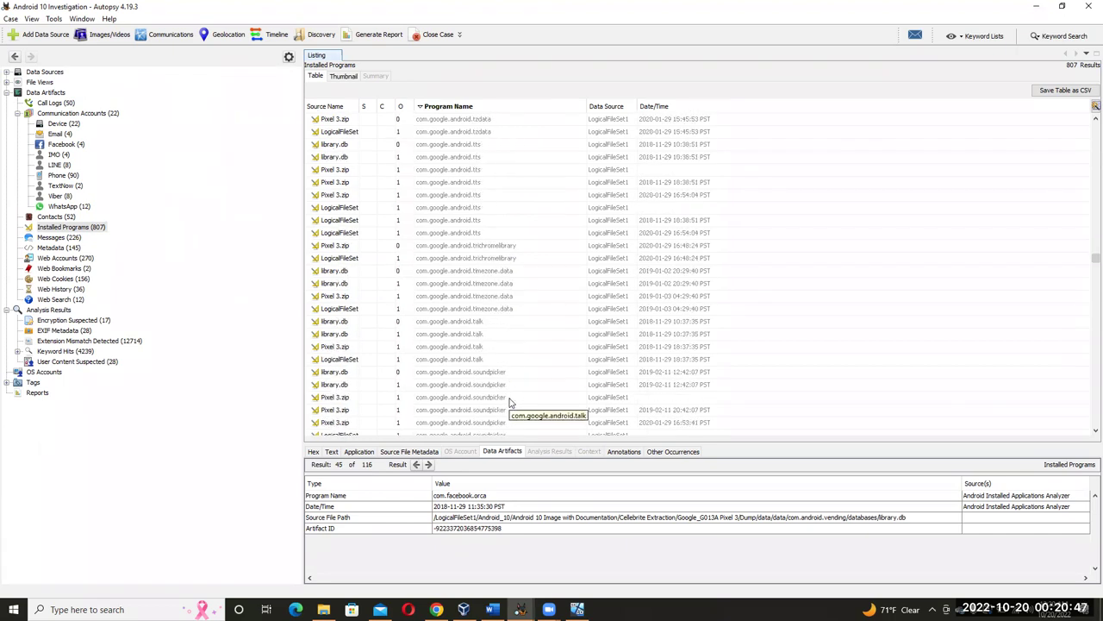
scroll(511, 402, down, 8)
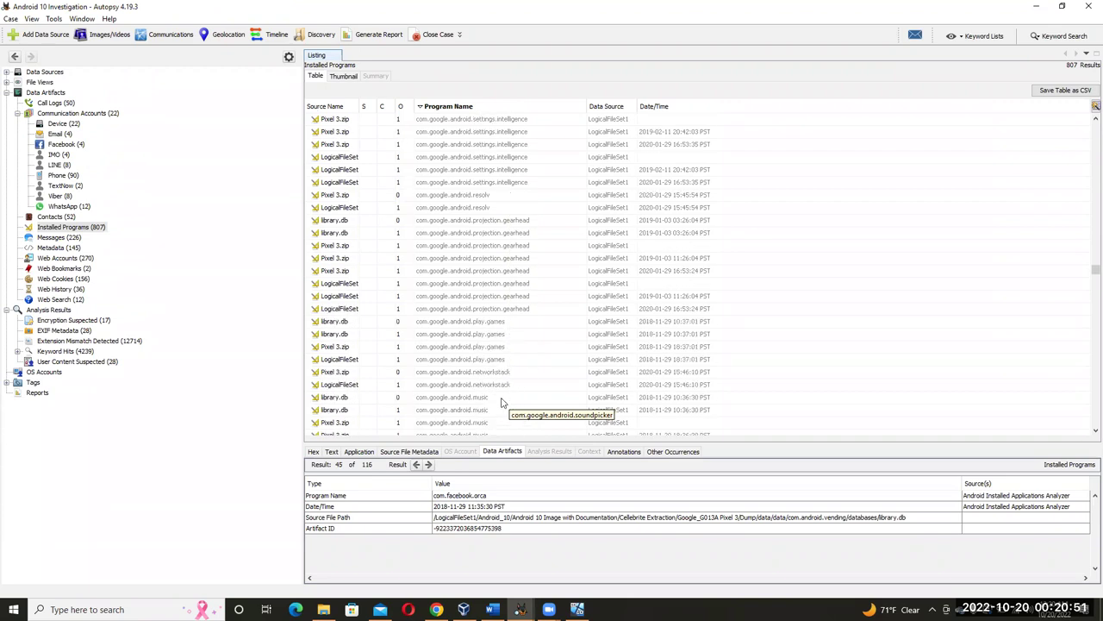
scroll(522, 414, down, 4)
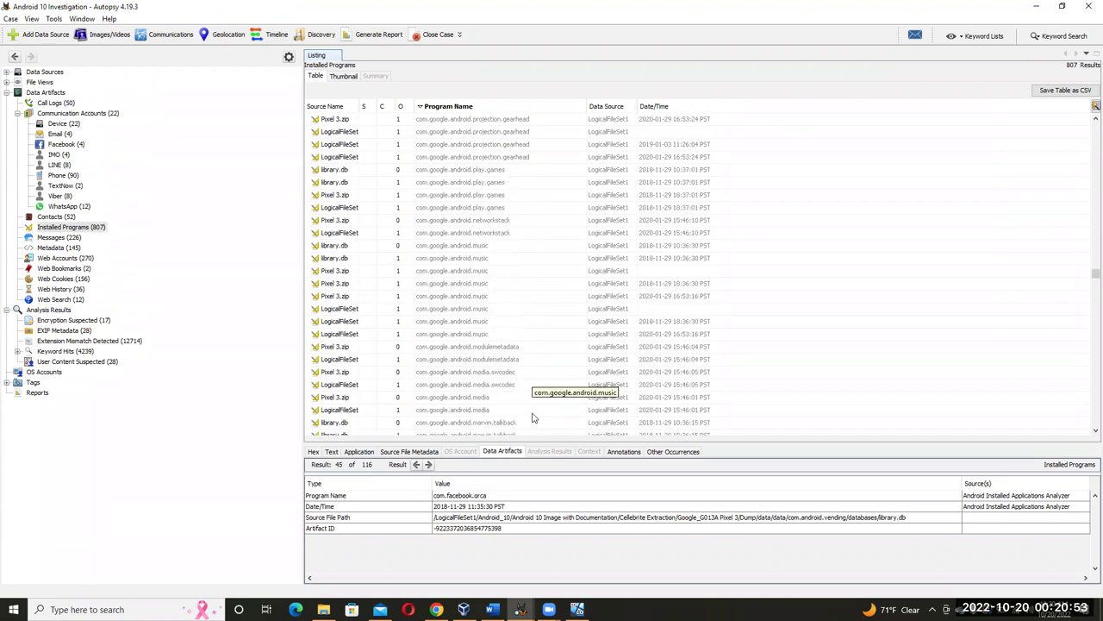
scroll(531, 418, down, 7)
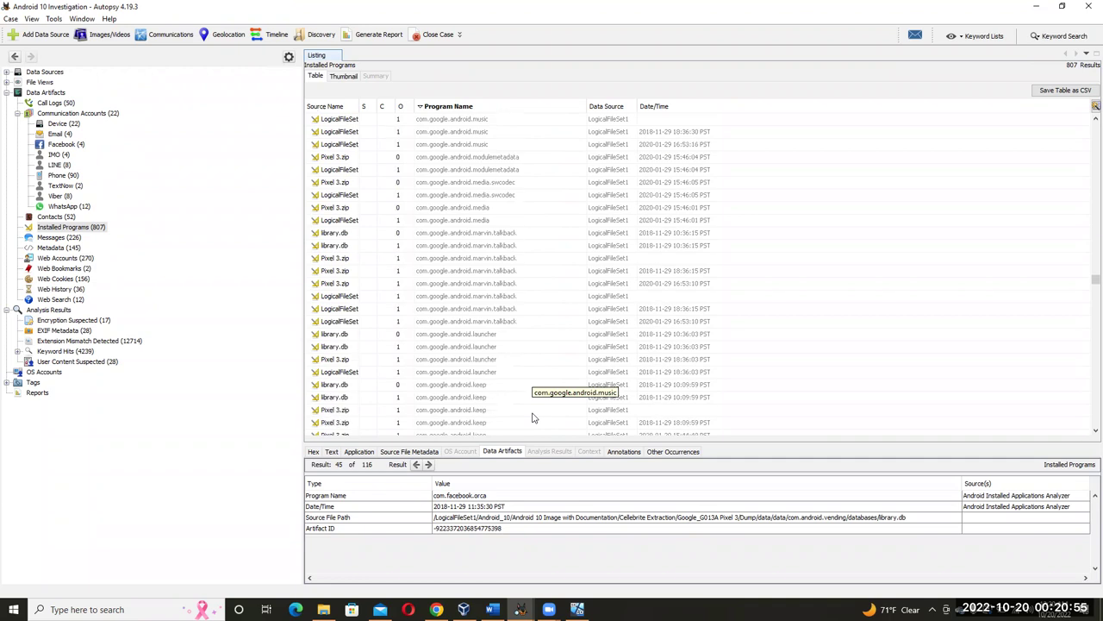
drag(1093, 282, 1088, 374)
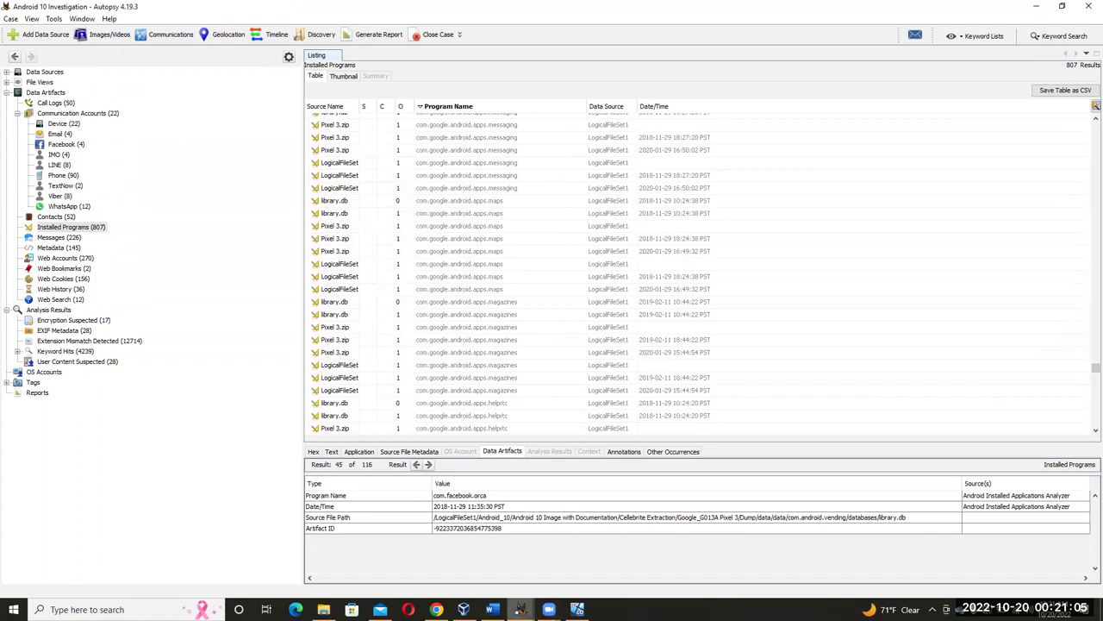
Switch to Word and review question 32 about the outgoing message.
click(492, 609)
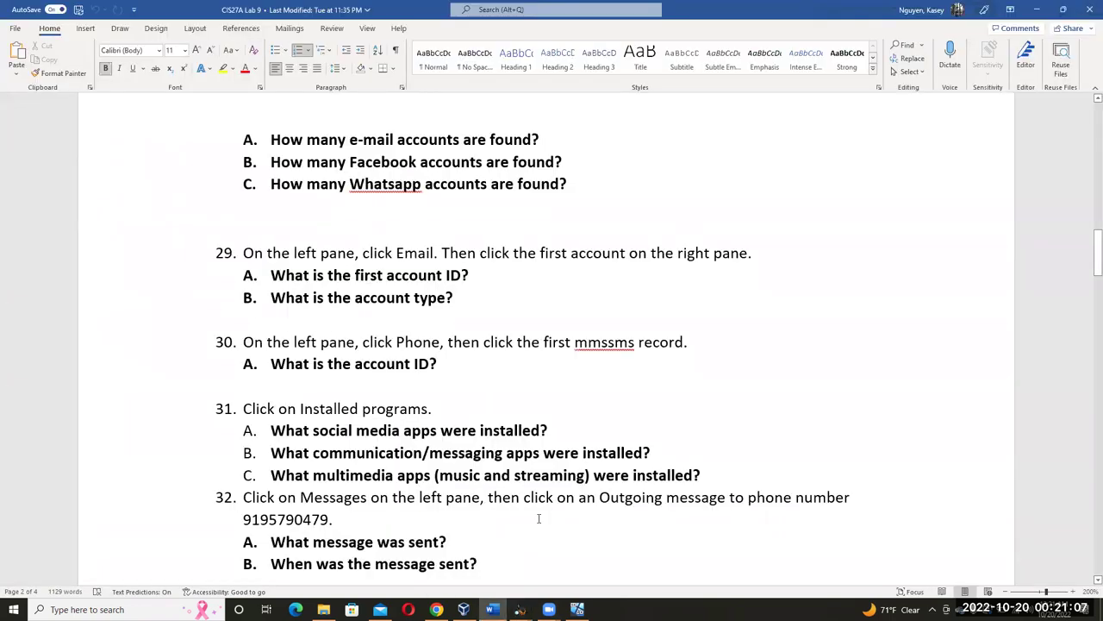
scroll(627, 520, down, 3)
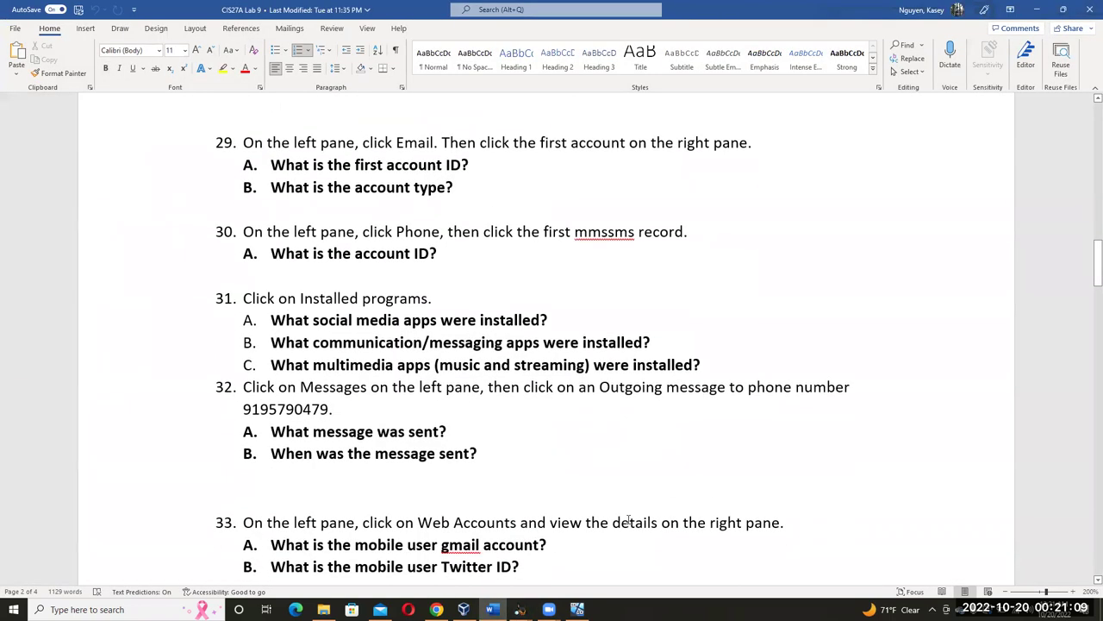
click(374, 388)
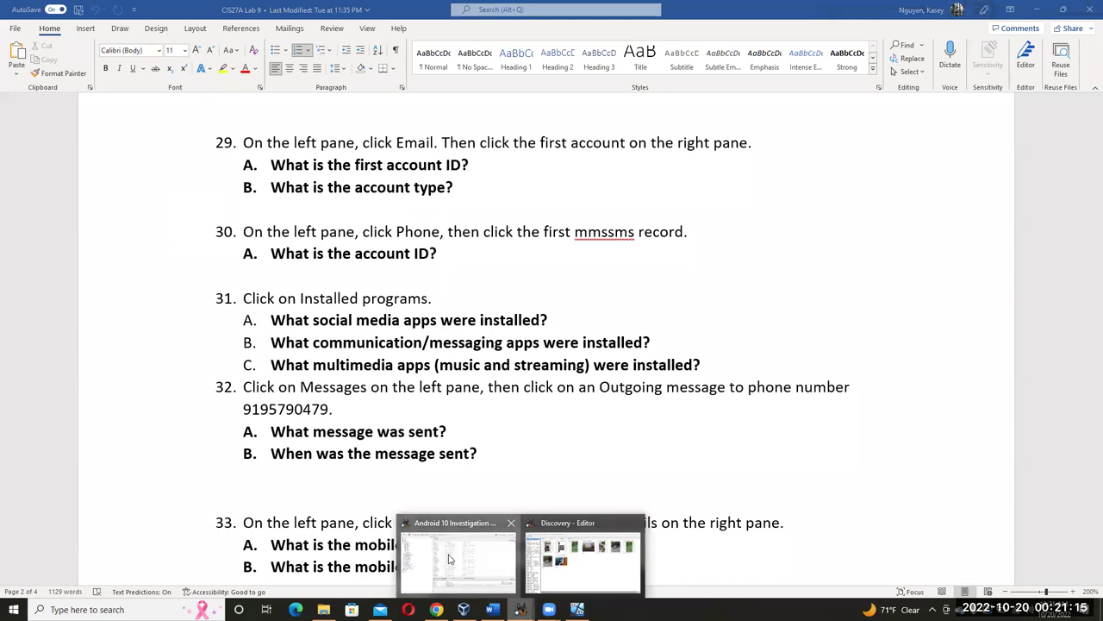
Return to the Autopsy case, list the Messages artifacts and browse the first entries by message type and direction.
click(450, 559)
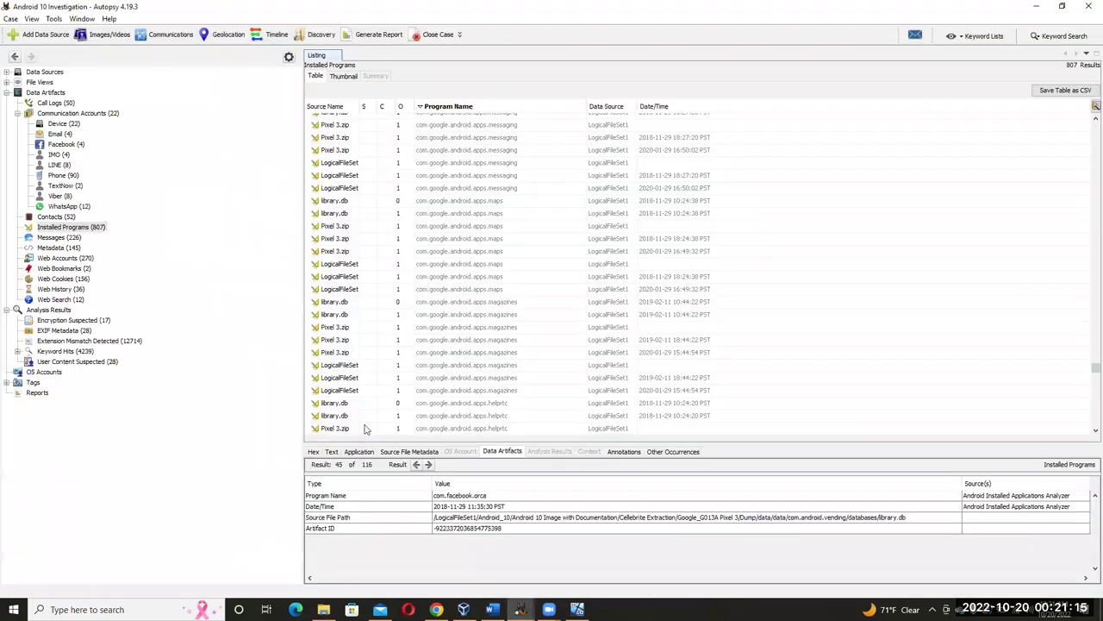
click(59, 237)
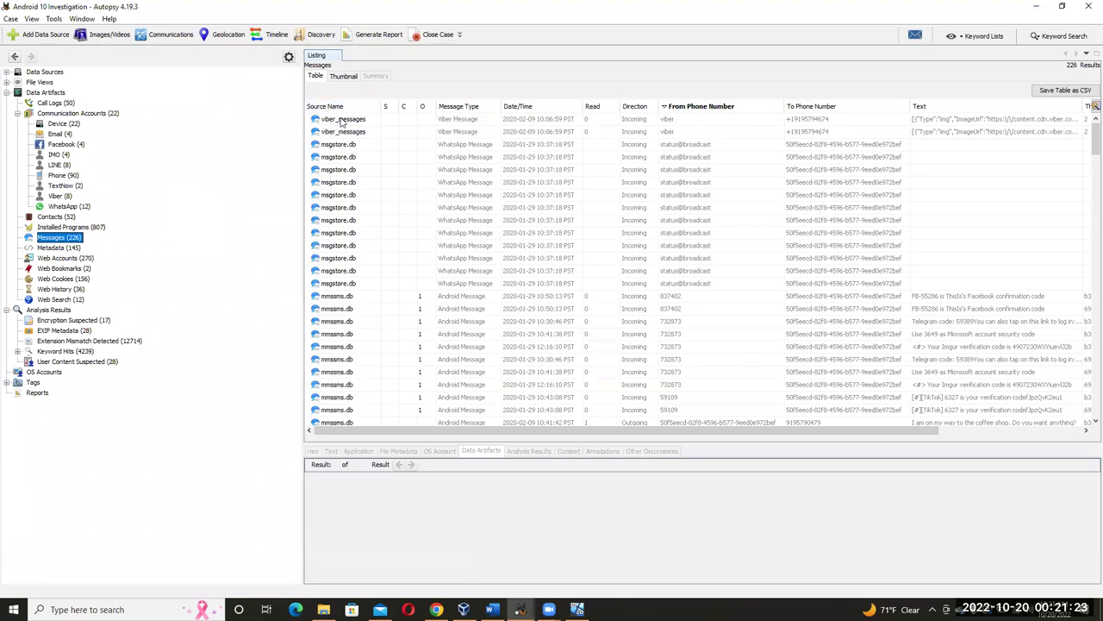
scroll(360, 339, down, 5)
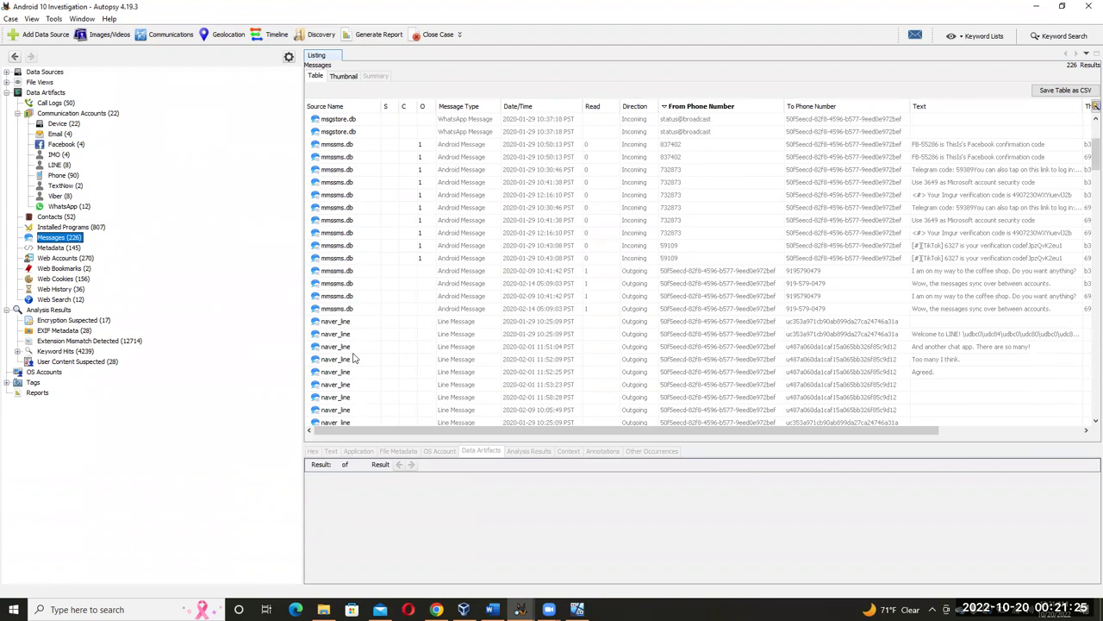
scroll(353, 359, down, 6)
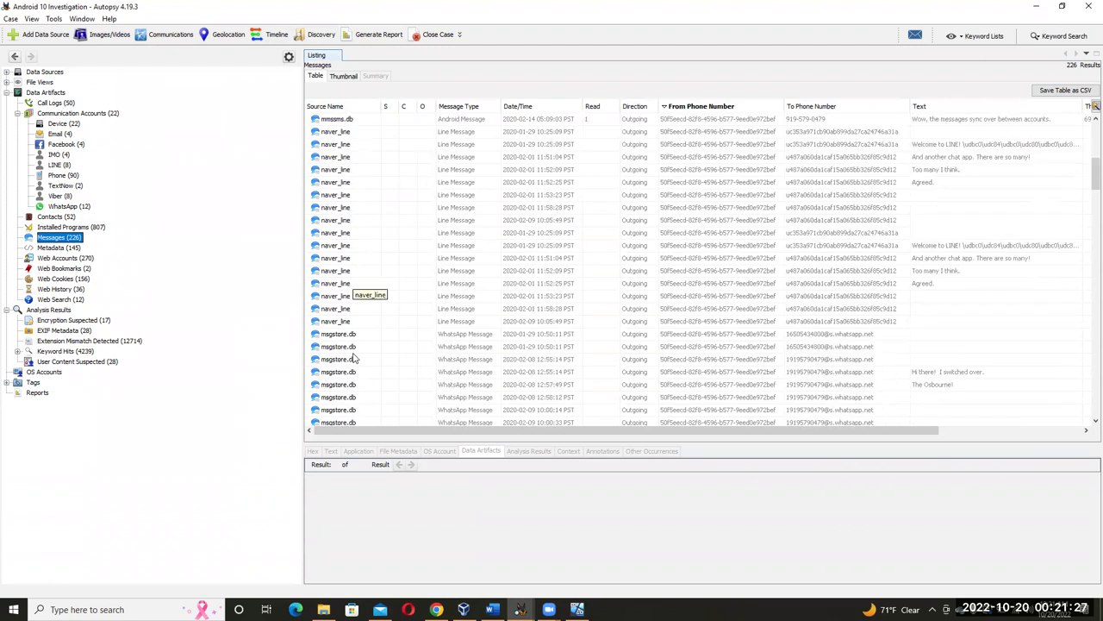
scroll(355, 355, up, 6)
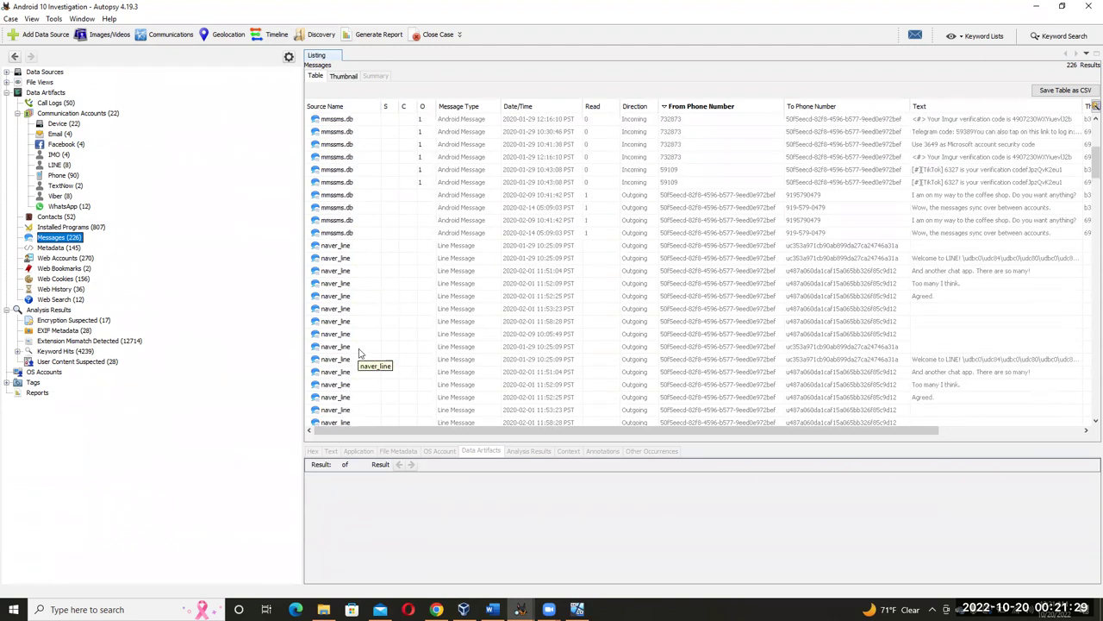
scroll(360, 351, up, 2)
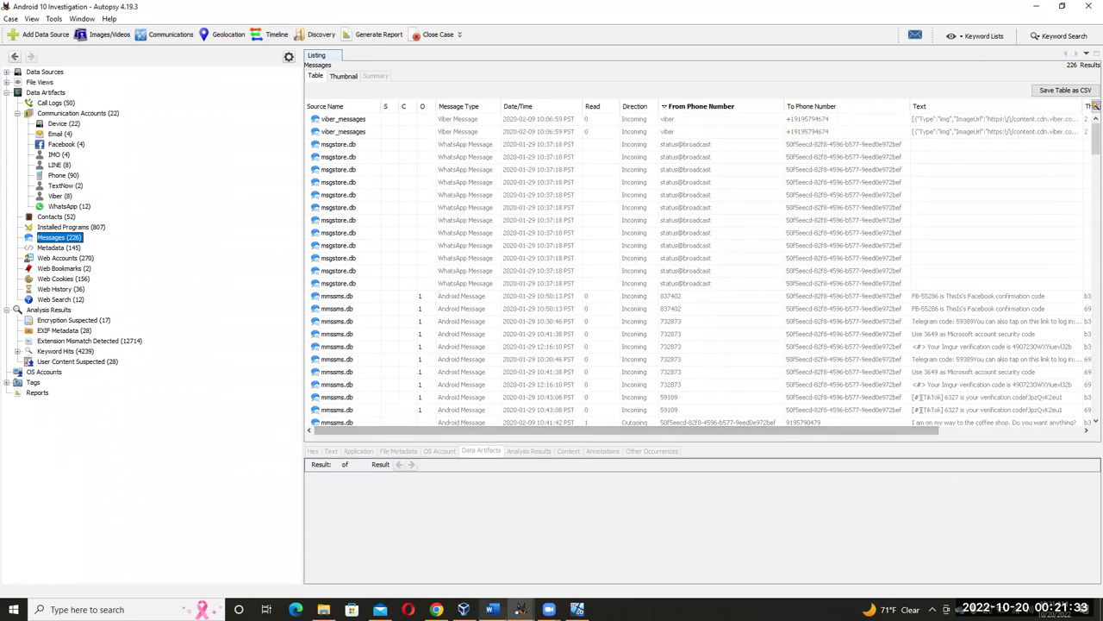
Recheck in Word the message direction and recipient phone number that question 32 asks for.
click(492, 610)
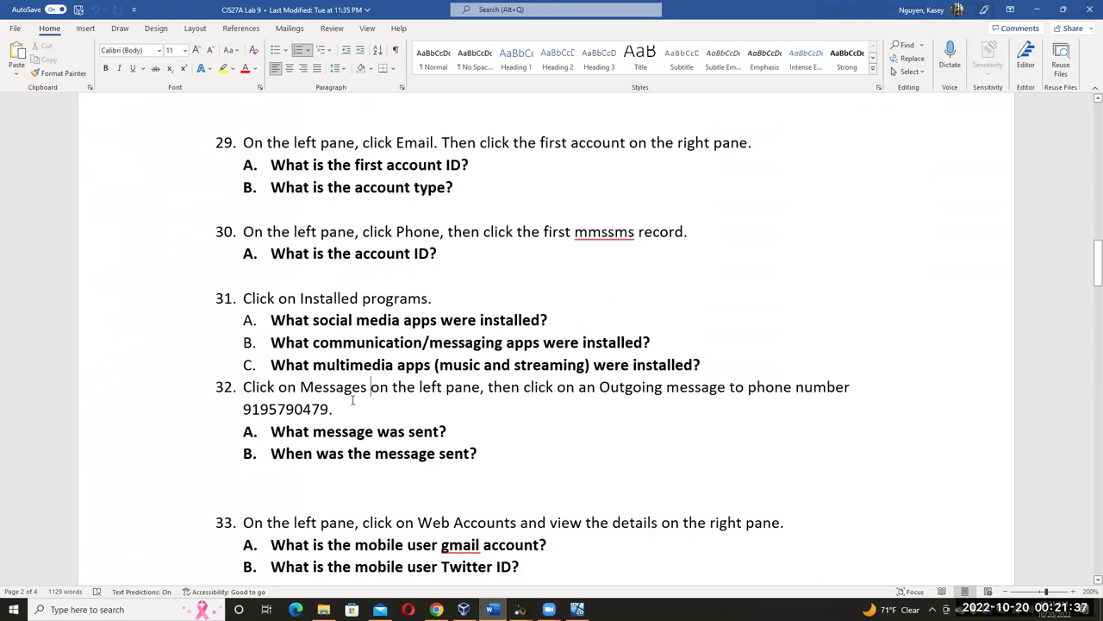
drag(610, 389, 748, 389)
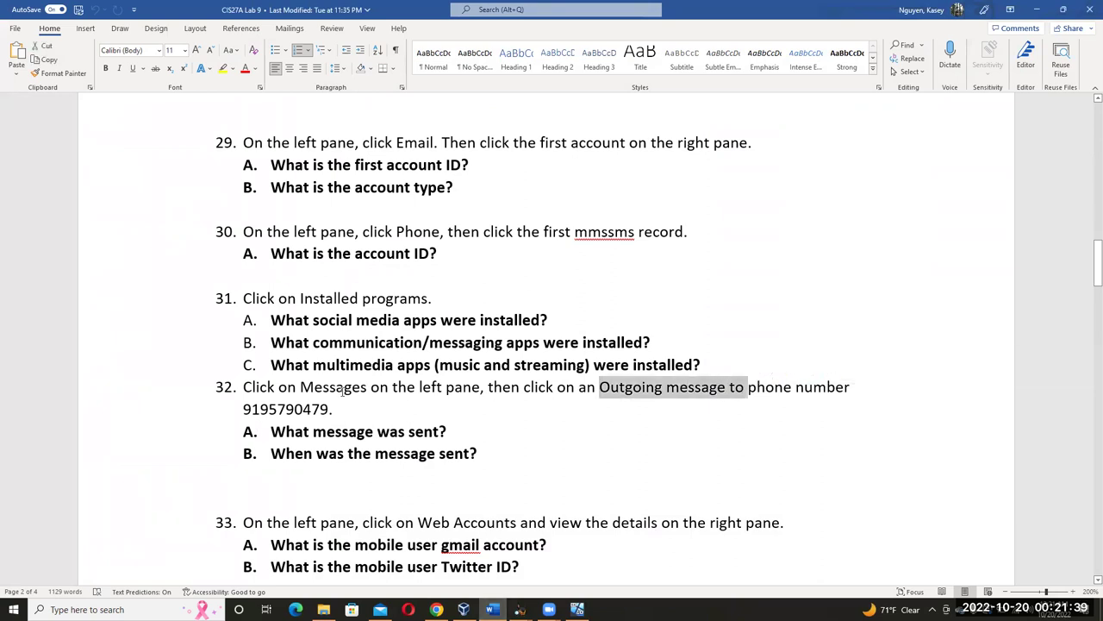
drag(336, 409, 223, 405)
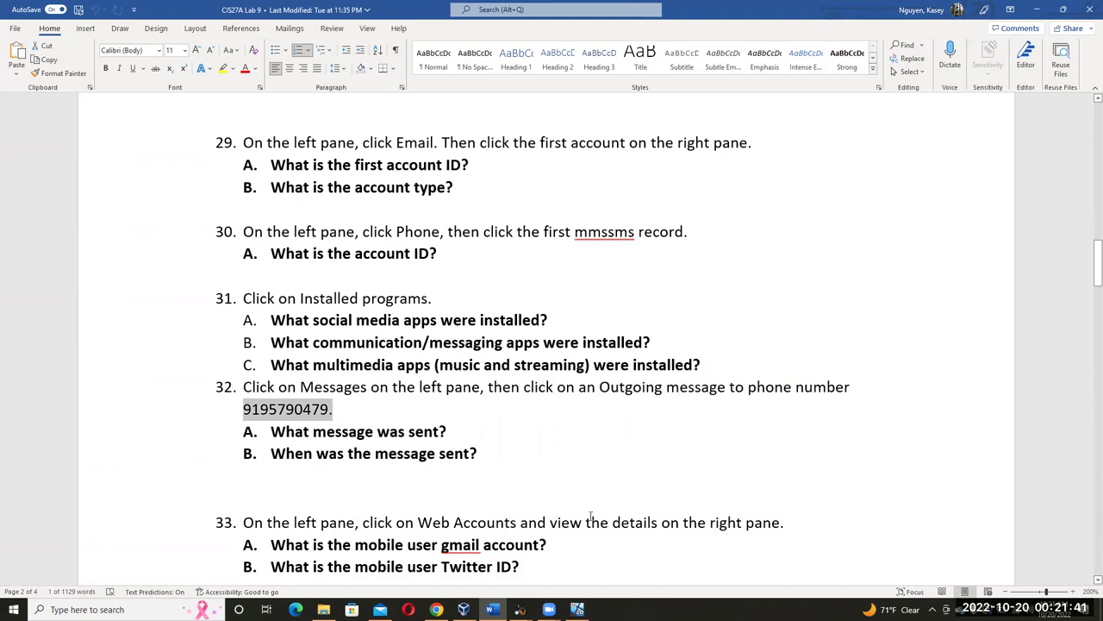
Switch back to the Autopsy case and sort the messages by direction in descending order, with outgoing ones first.
click(520, 609)
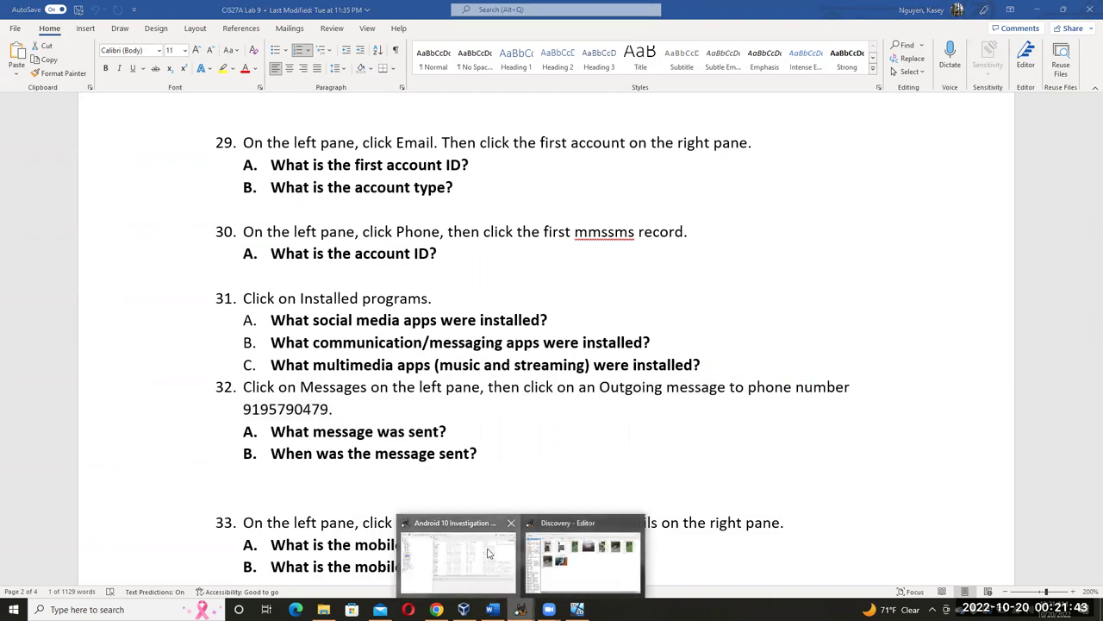
click(455, 554)
scroll(573, 353, down, 1)
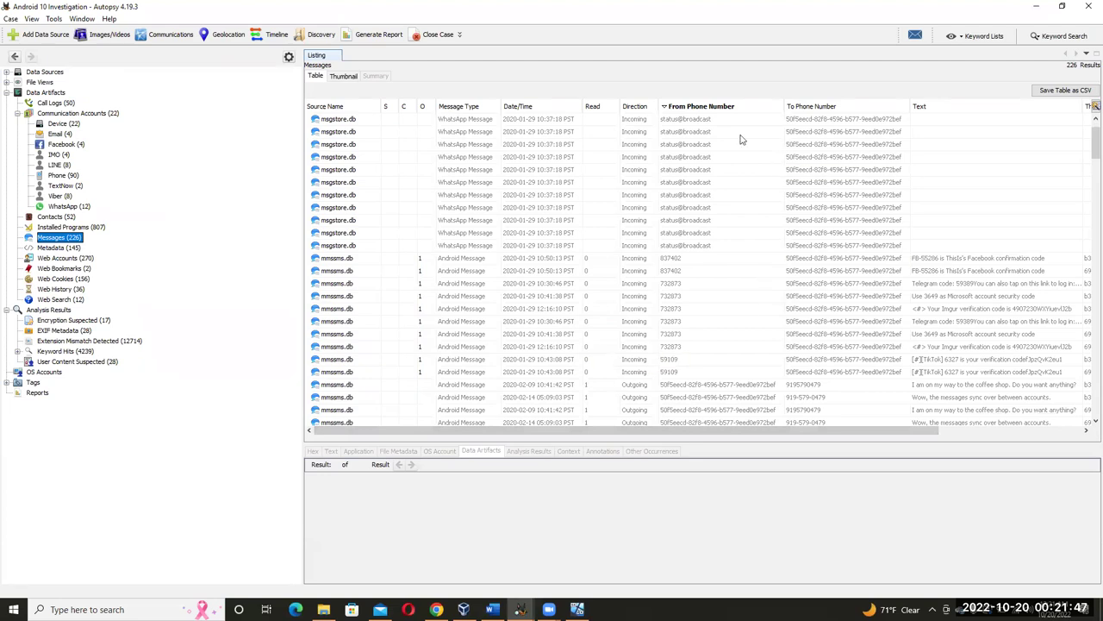
click(642, 108)
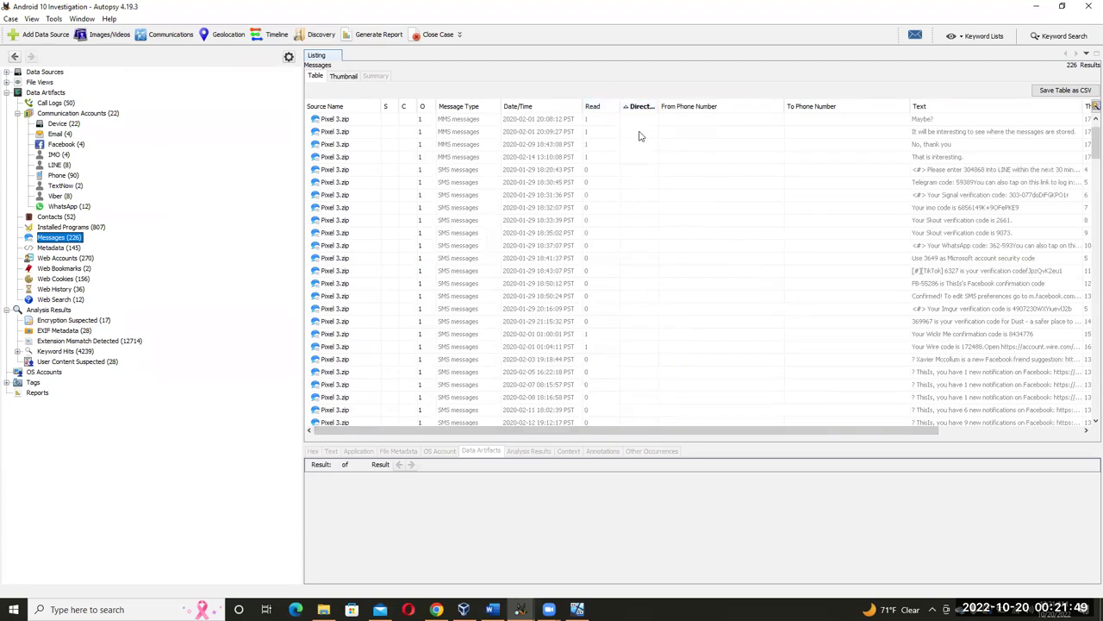
click(638, 107)
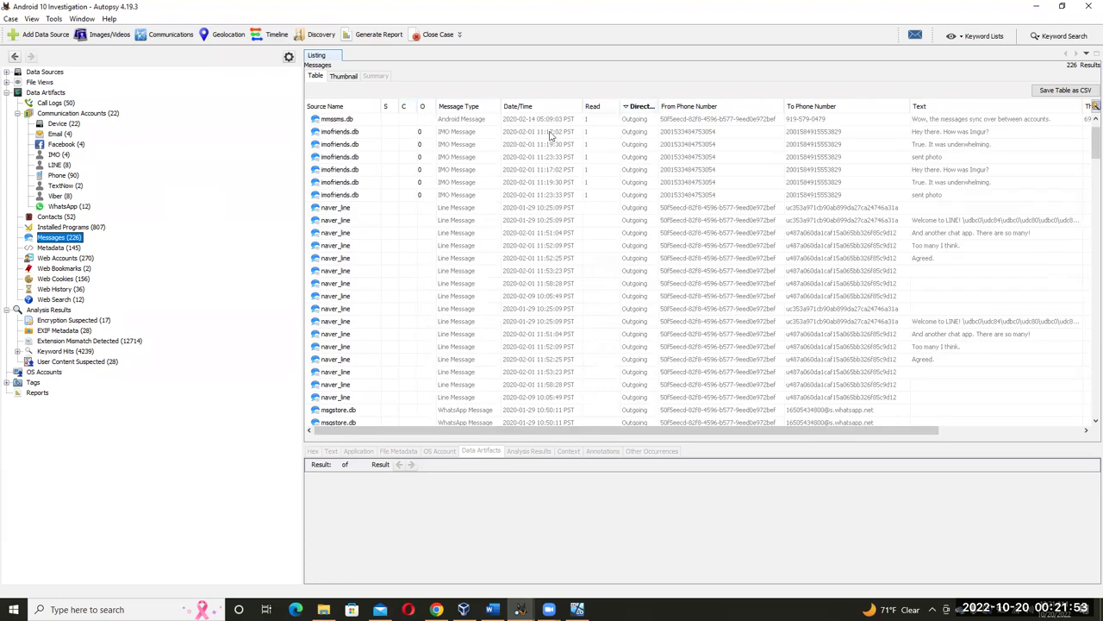
Inspect the outgoing Viber messages to question 32's phone number, including "outgoing_call_video" and "Good. Here comes a picture.".
scroll(695, 241, down, 3)
scroll(695, 245, down, 5)
scroll(697, 259, down, 1)
click(637, 374)
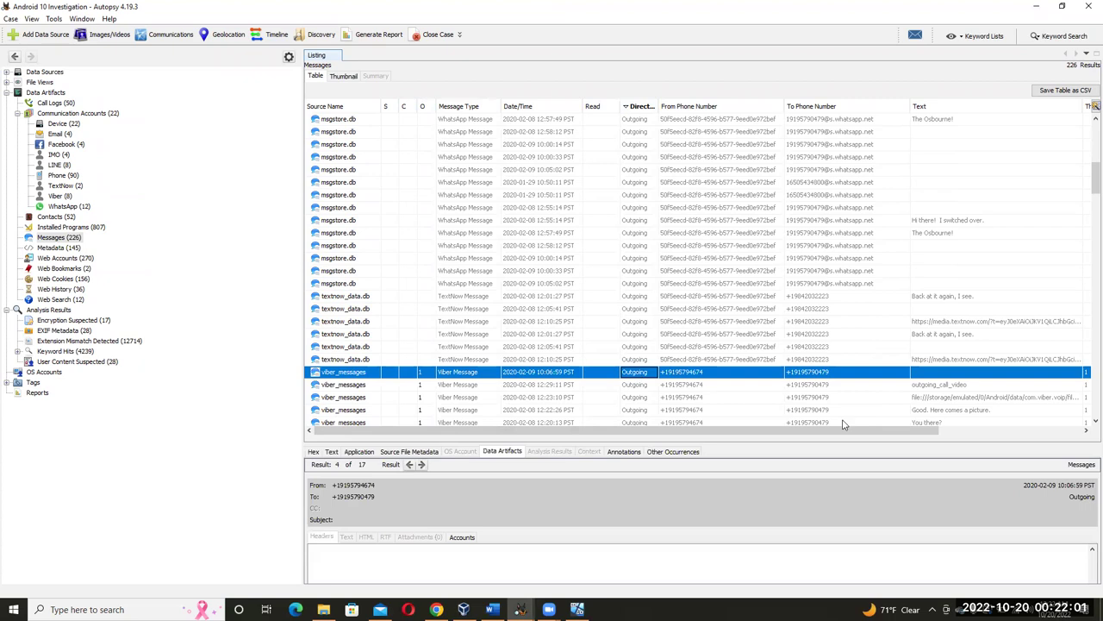
click(363, 385)
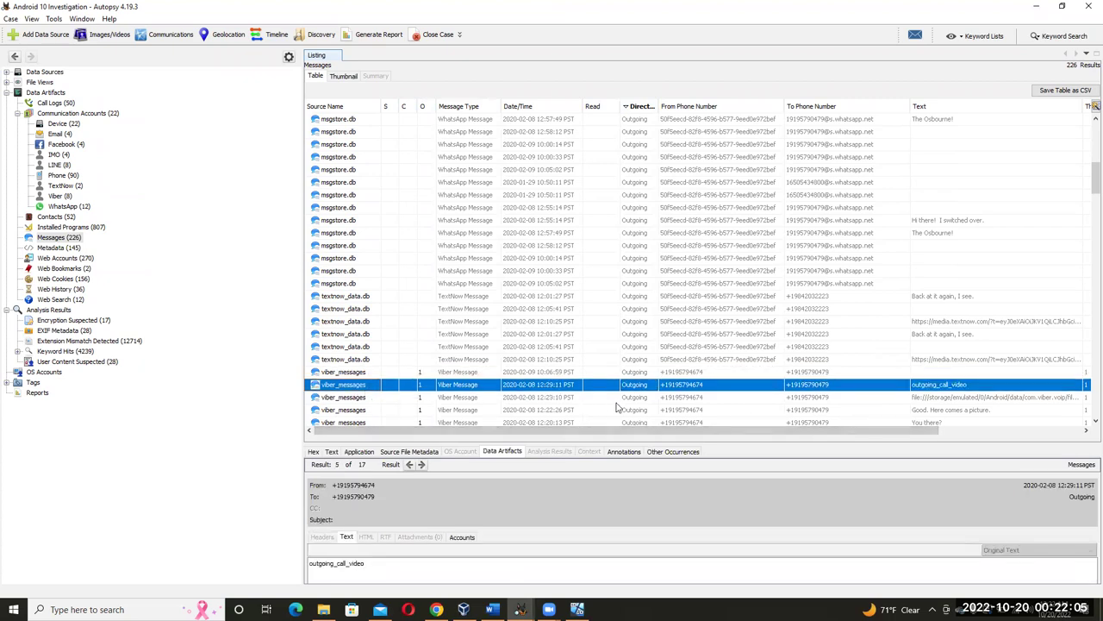
scroll(627, 407, down, 1)
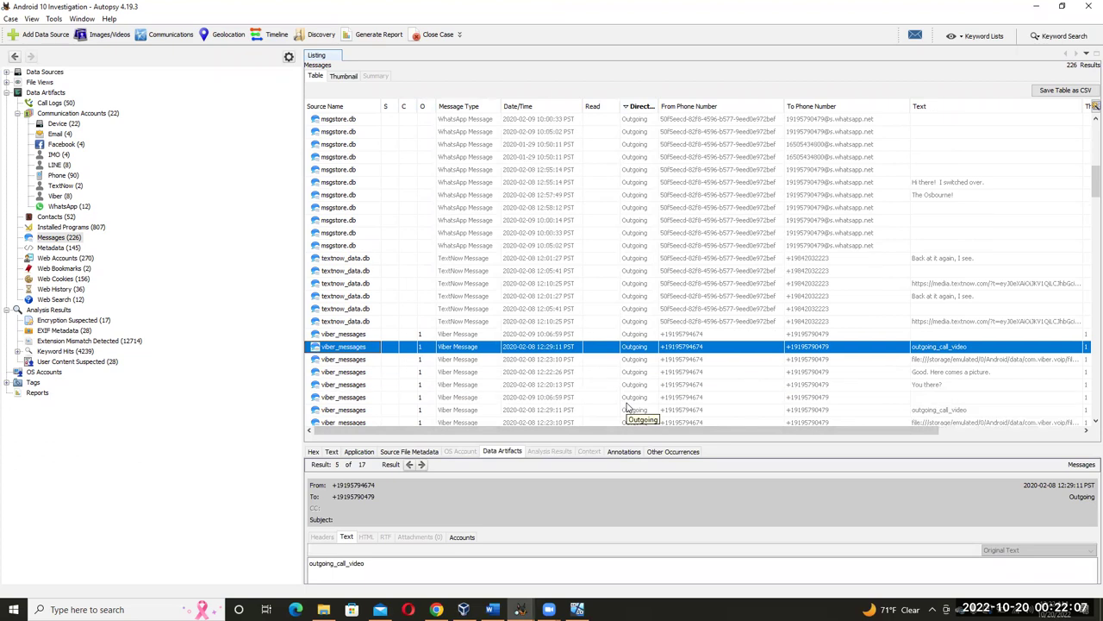
click(360, 374)
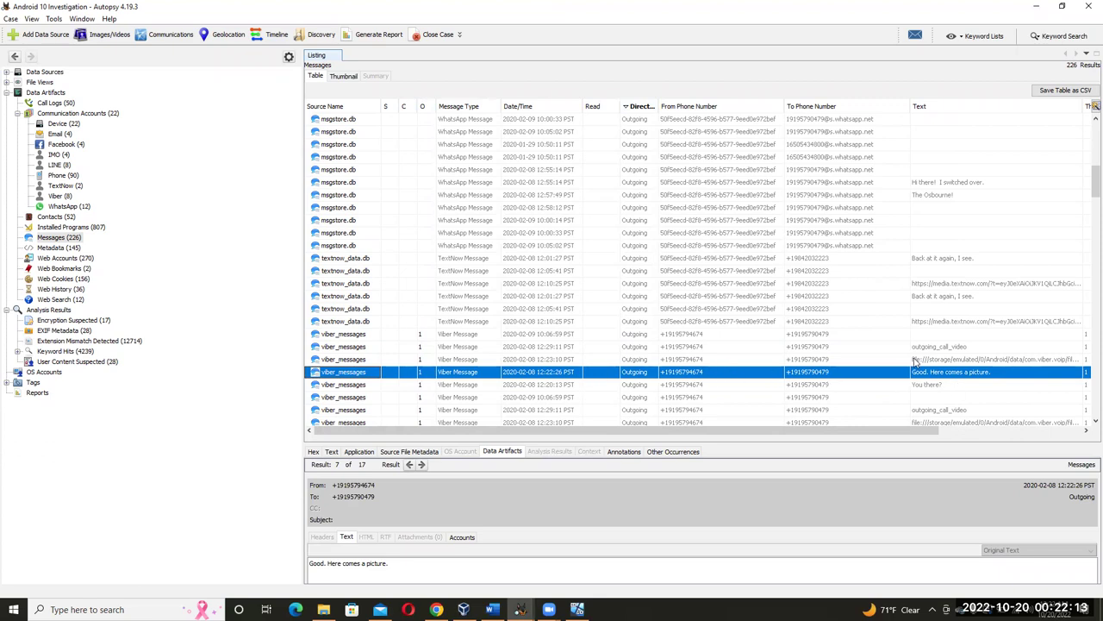
scroll(916, 360, down, 1)
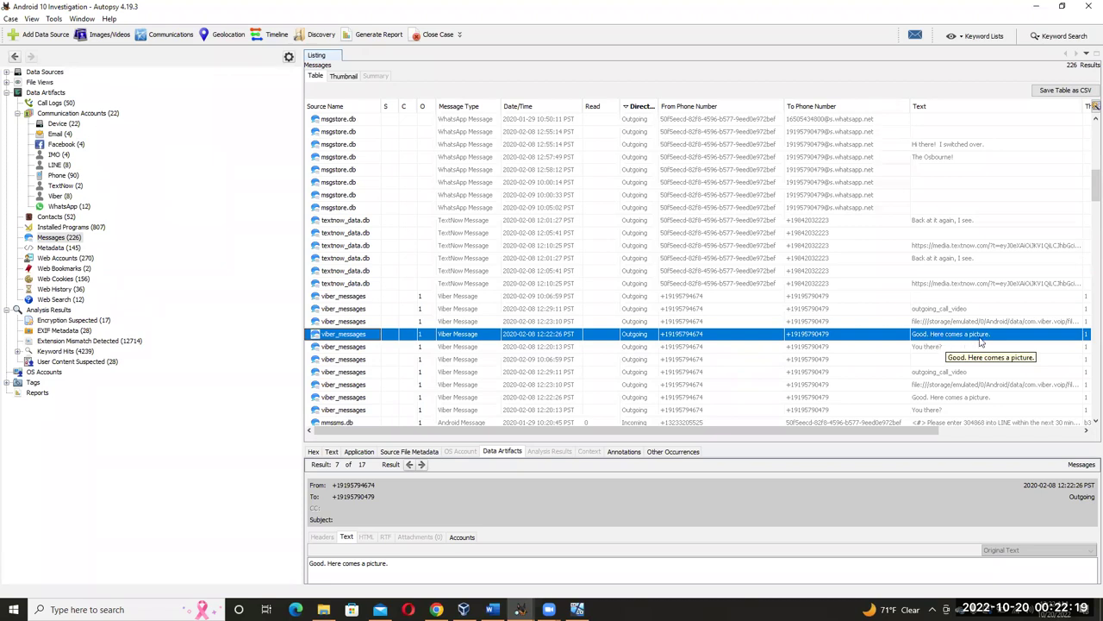
Inspect the outgoing Viber messages "You there?" and "Good. Here comes a picture." and the messages around them.
click(616, 346)
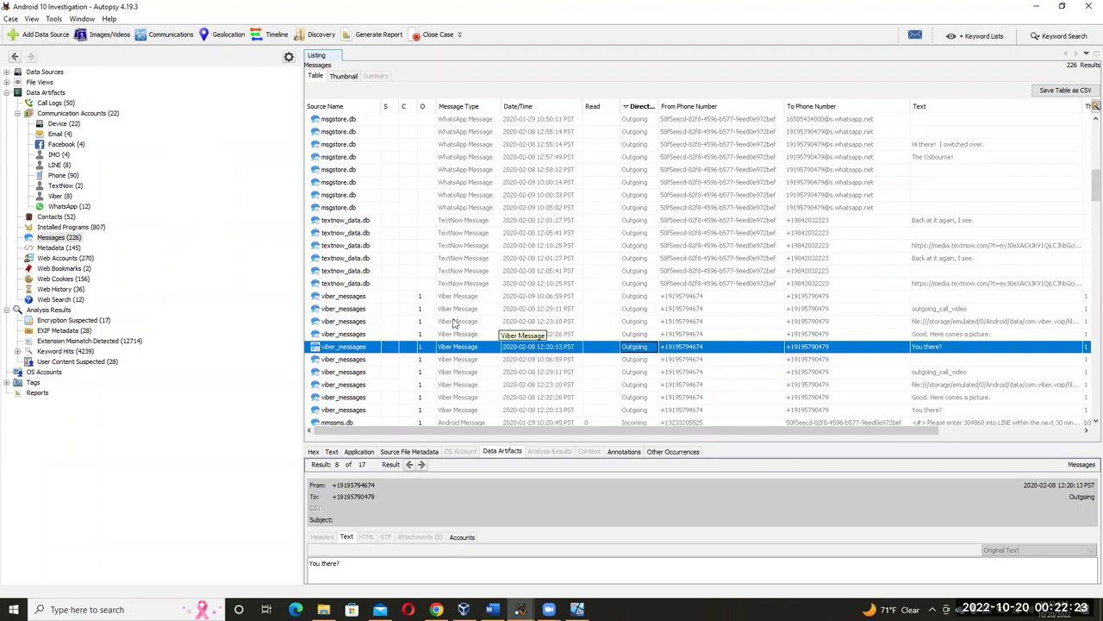
click(644, 338)
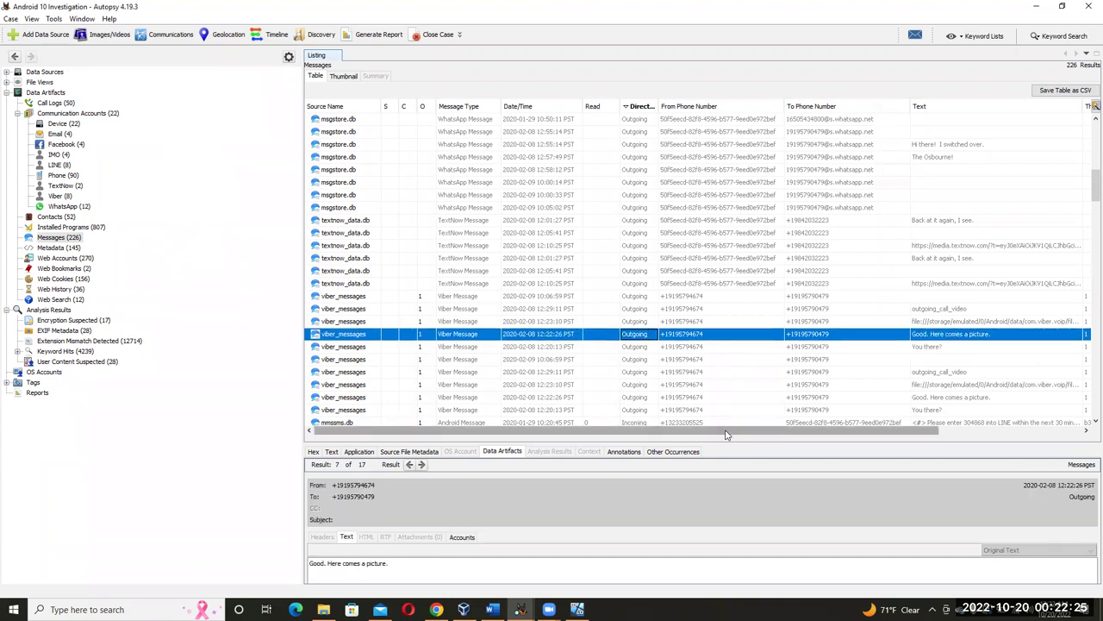
scroll(675, 377, down, 3)
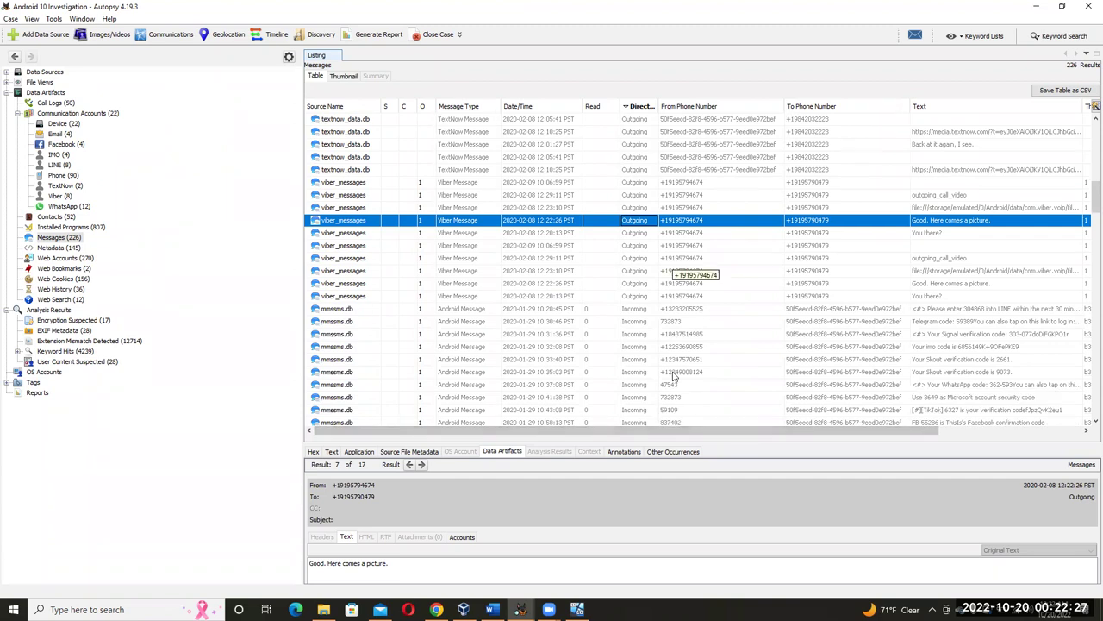
scroll(675, 378, up, 6)
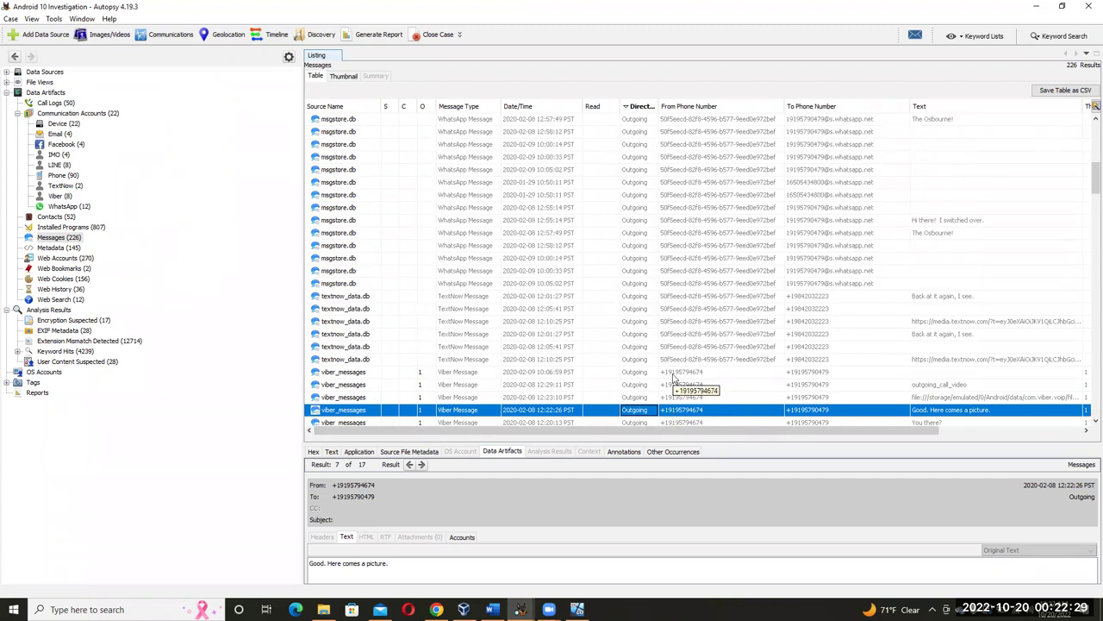
scroll(675, 377, up, 2)
scroll(675, 378, down, 1)
scroll(675, 378, down, 2)
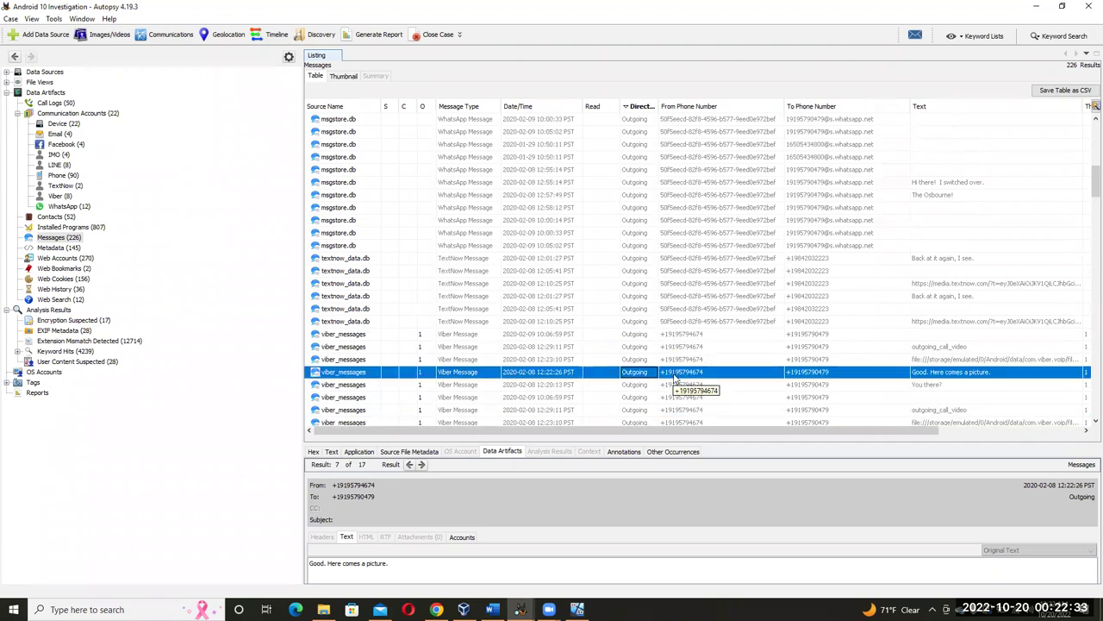
Sort the messages by Date/Time in ascending order and look through the chronological list.
click(519, 106)
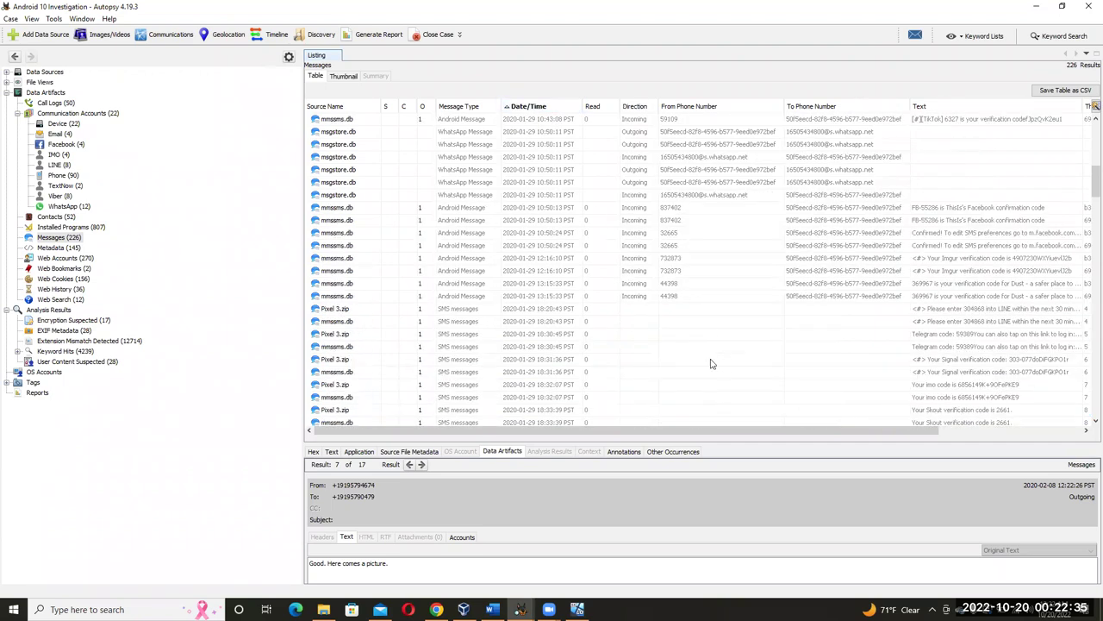
scroll(709, 363, down, 6)
scroll(709, 363, down, 2)
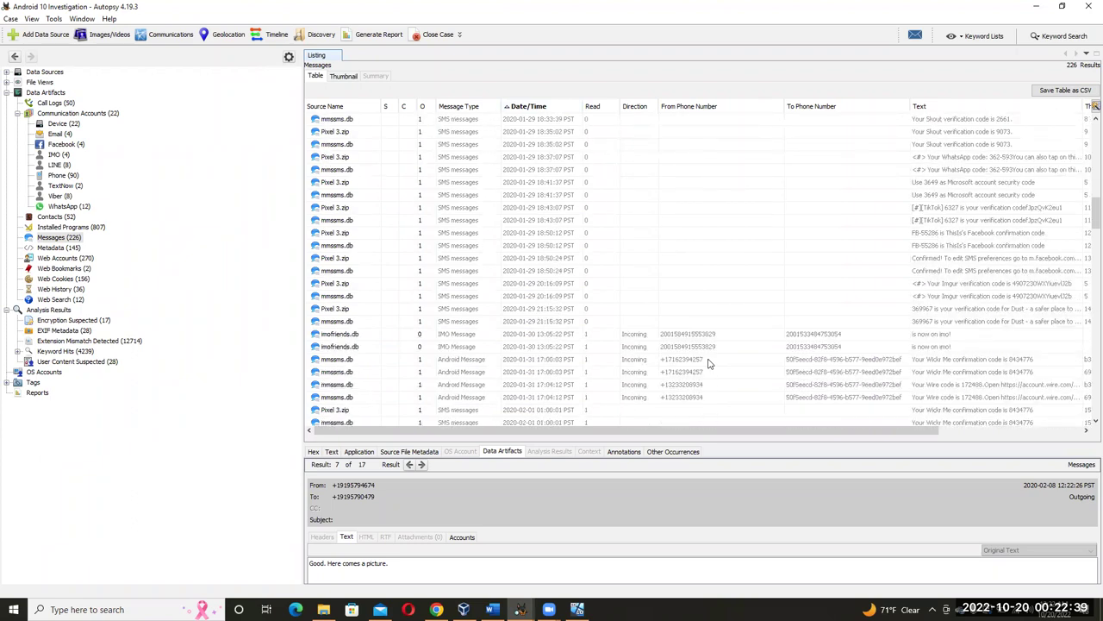
scroll(708, 362, down, 1)
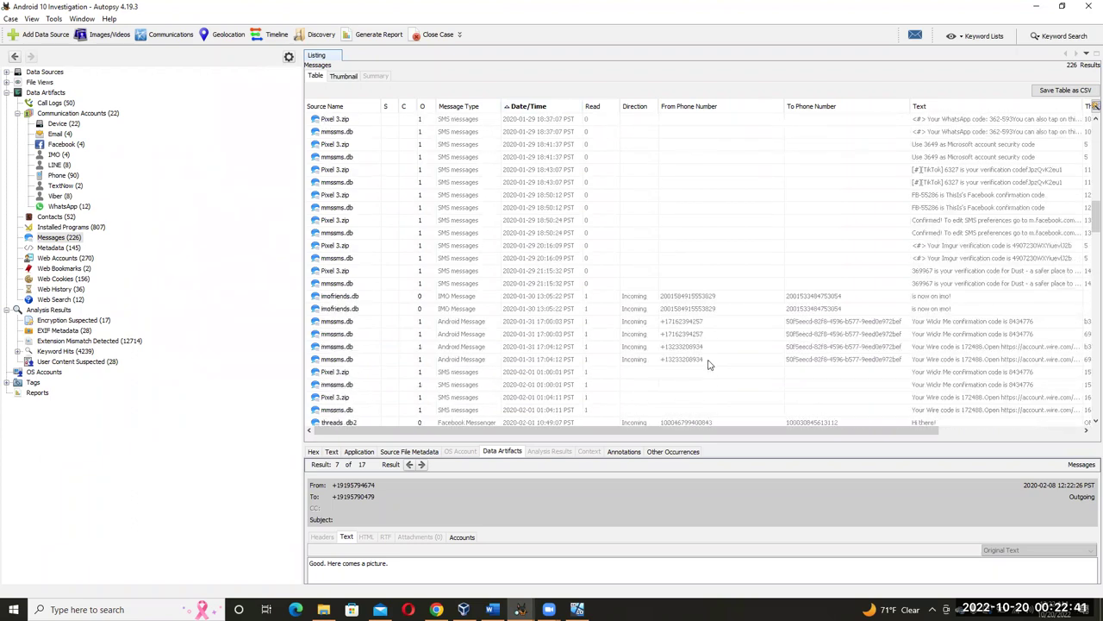
scroll(708, 363, up, 10)
scroll(708, 361, up, 4)
scroll(709, 361, up, 4)
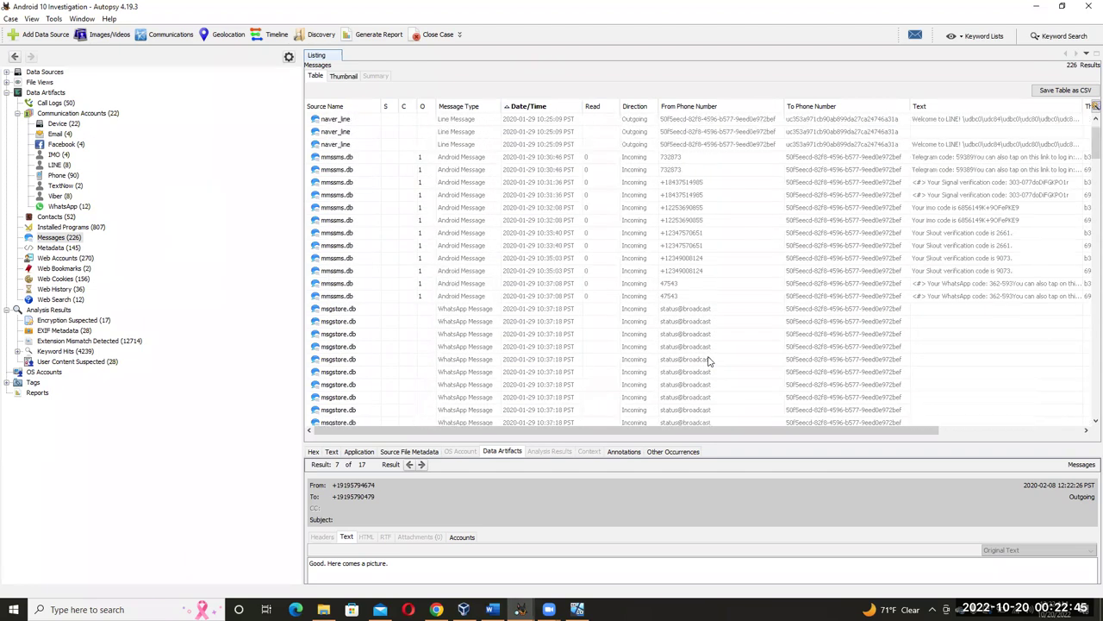
scroll(562, 269, down, 4)
scroll(564, 268, down, 1)
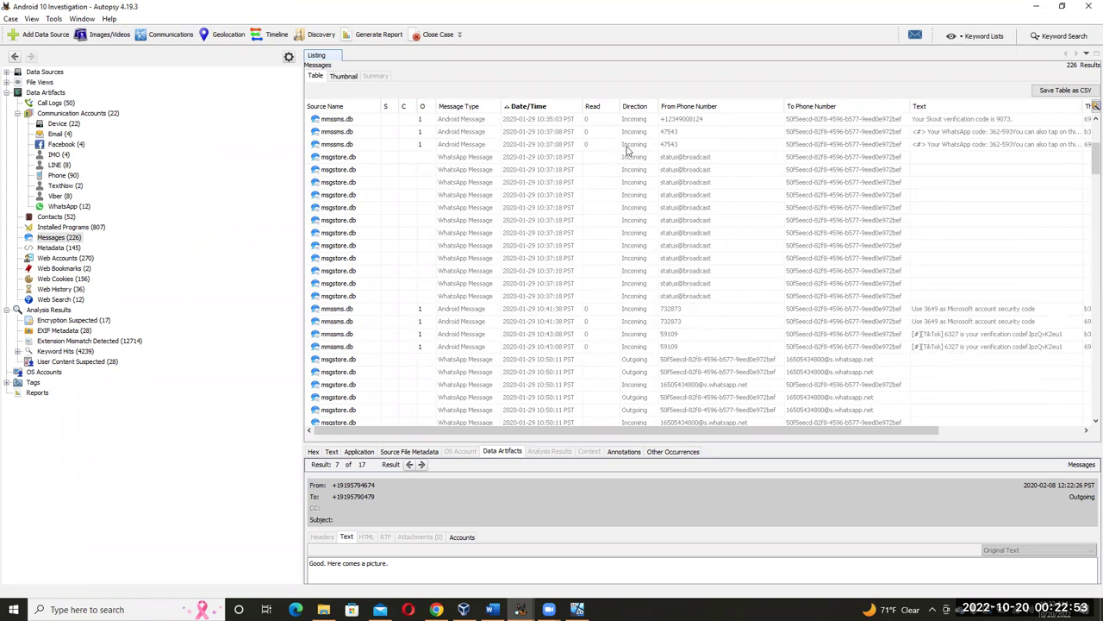
Sort the messages by From Phone Number and open the outgoing Viber message "Good. Here comes a picture.".
click(635, 107)
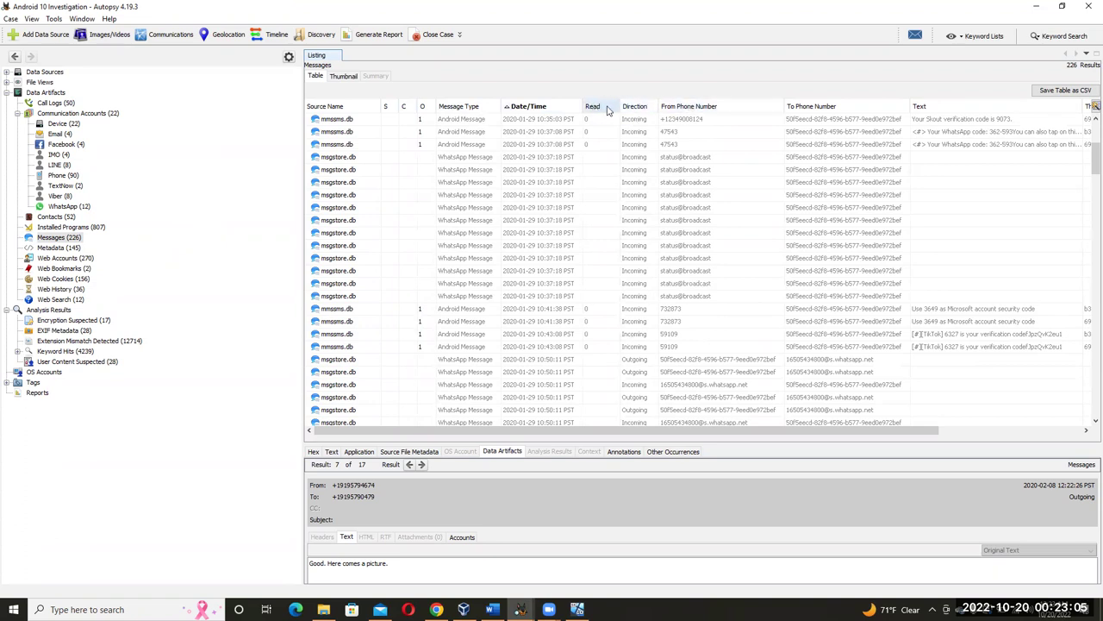
click(694, 107)
scroll(685, 290, down, 10)
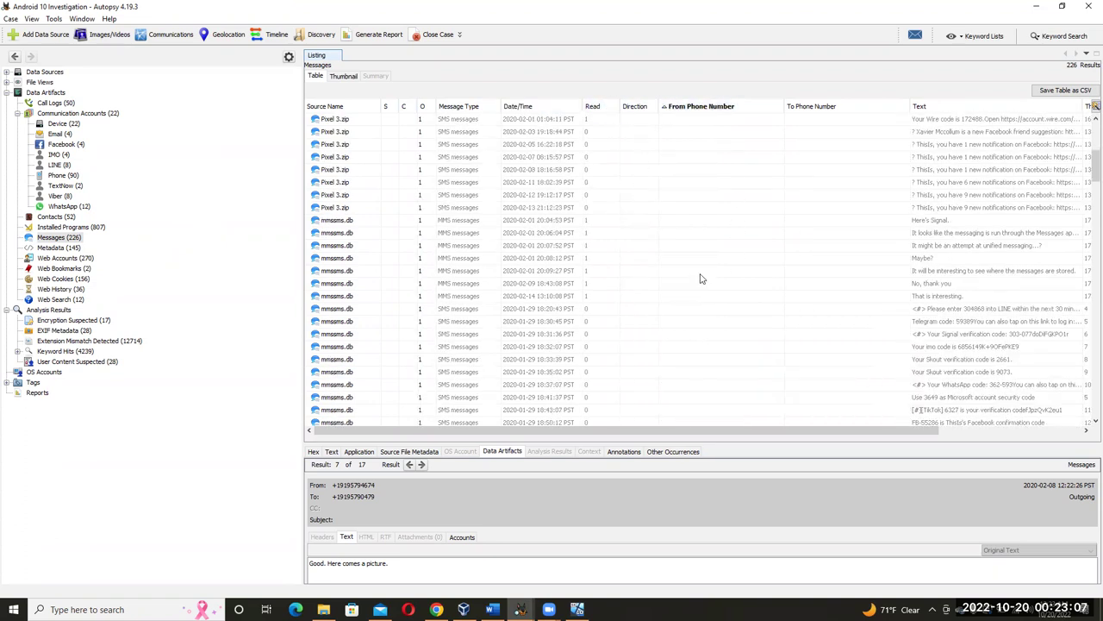
scroll(705, 272, down, 6)
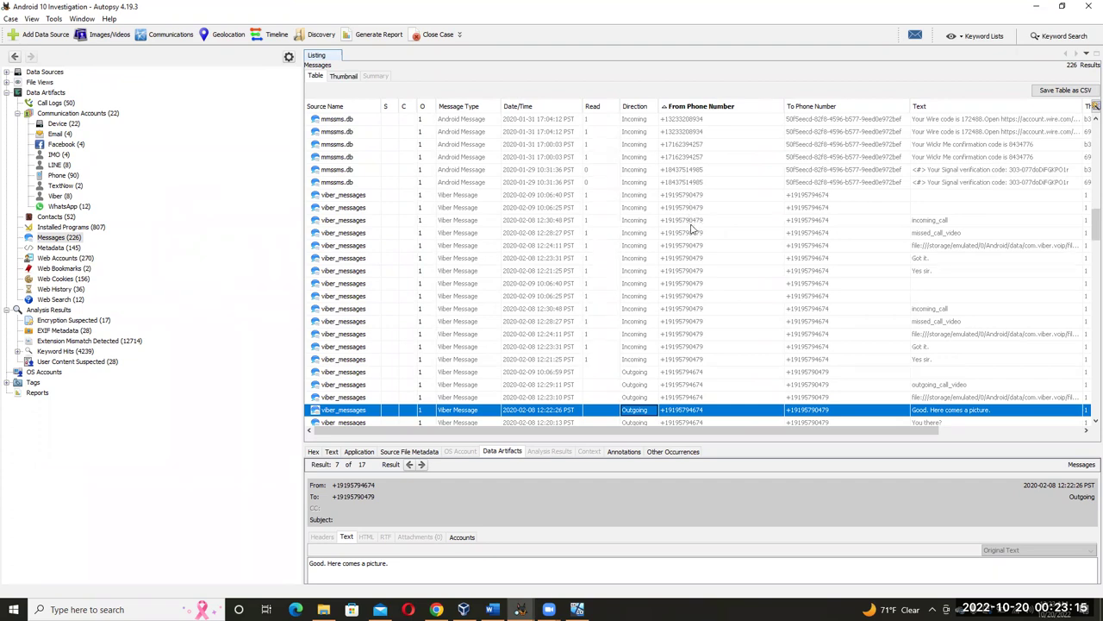
click(639, 386)
click(639, 399)
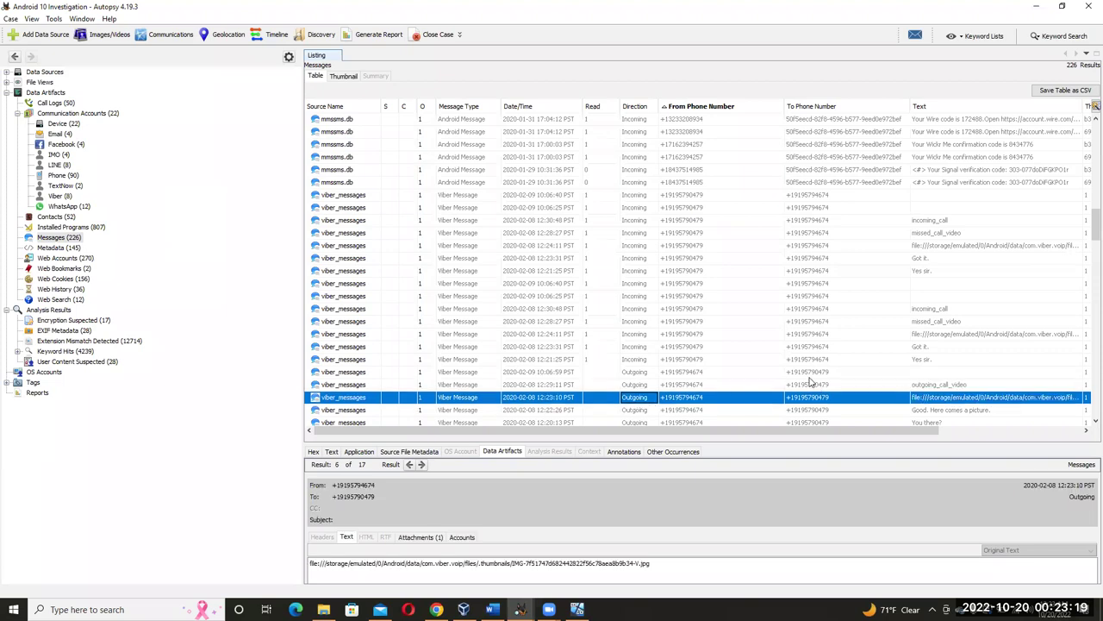
click(645, 412)
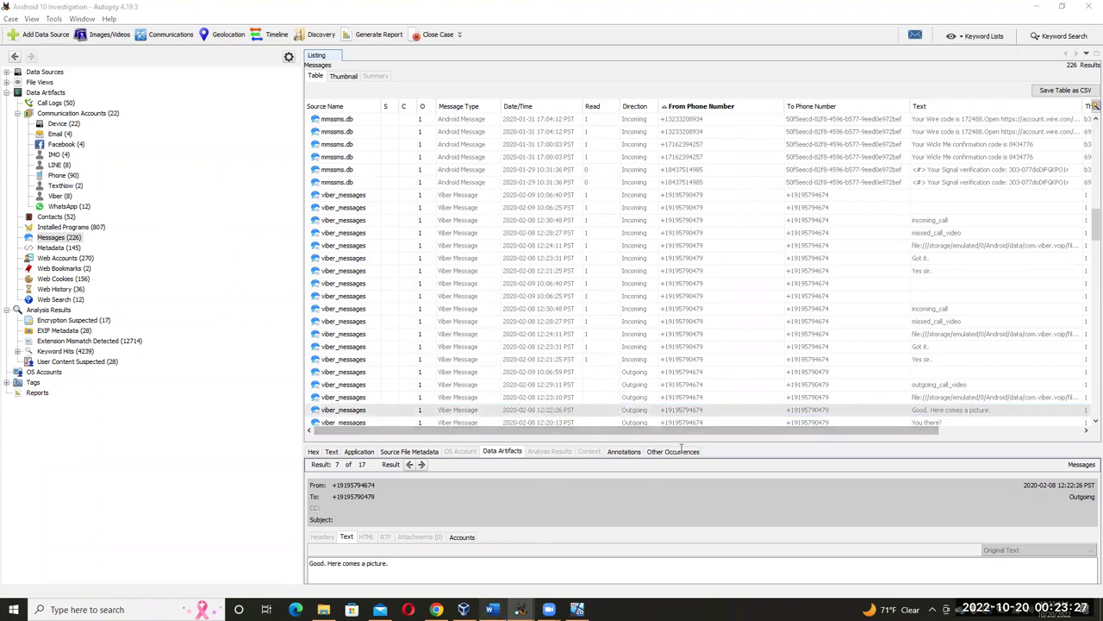
Check question 33 in the Word lab document and open the Web Accounts results in Autopsy.
scroll(737, 388, down, 5)
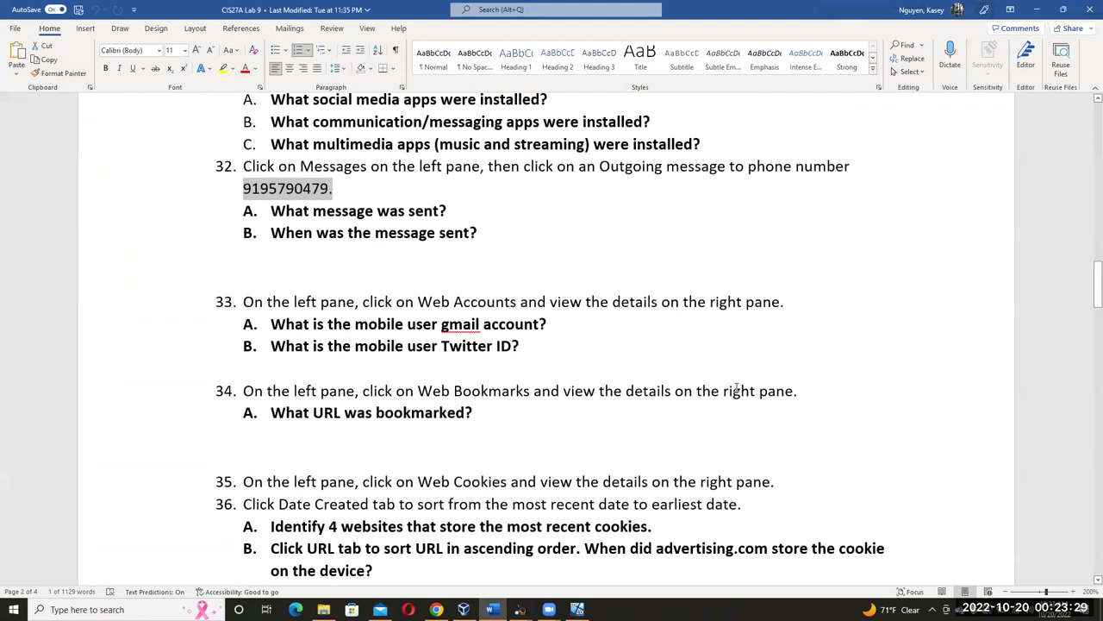
click(424, 307)
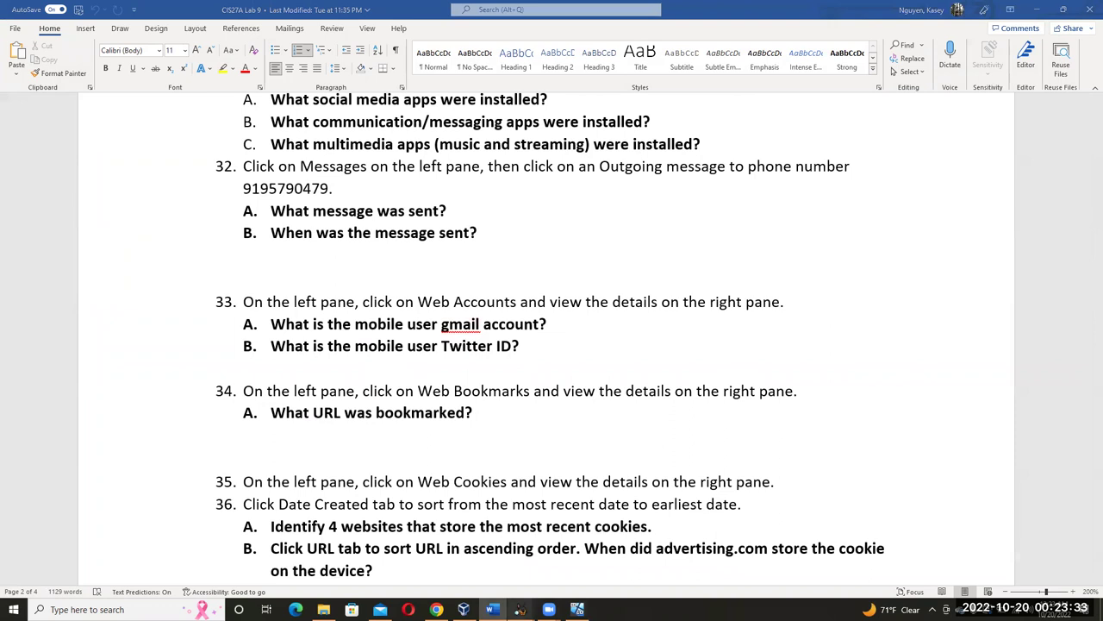
mouse_move(520, 609)
click(466, 564)
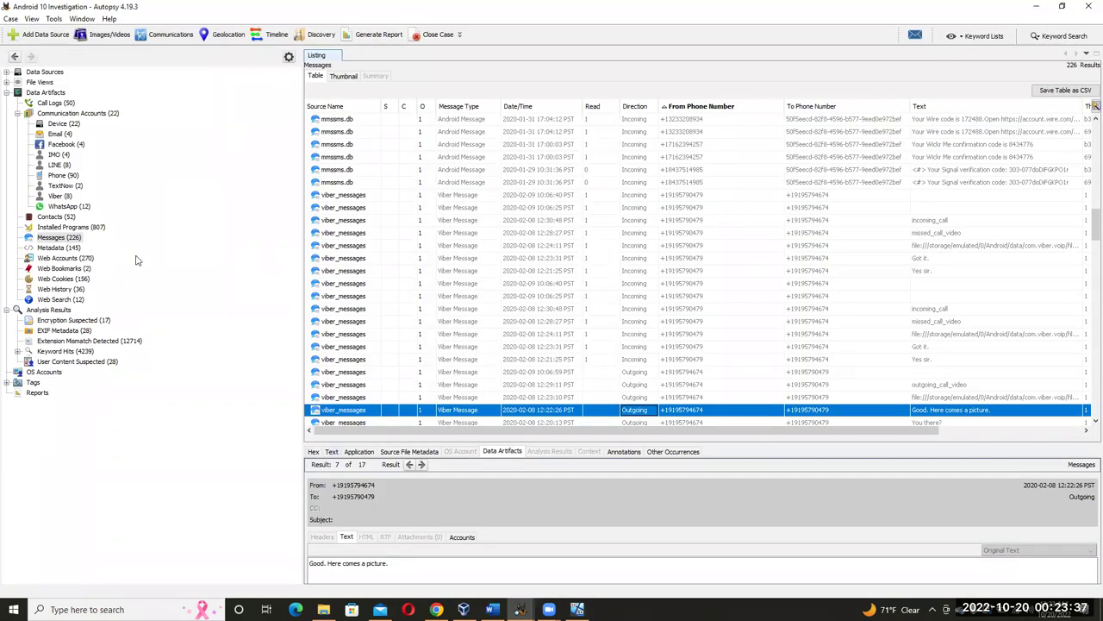
click(53, 237)
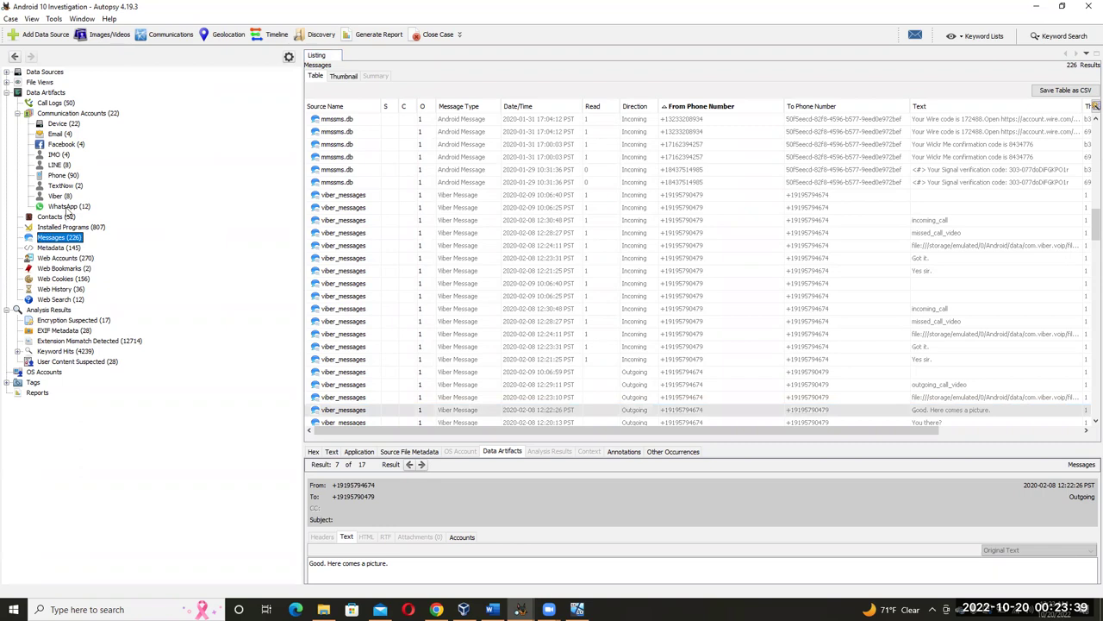
click(57, 257)
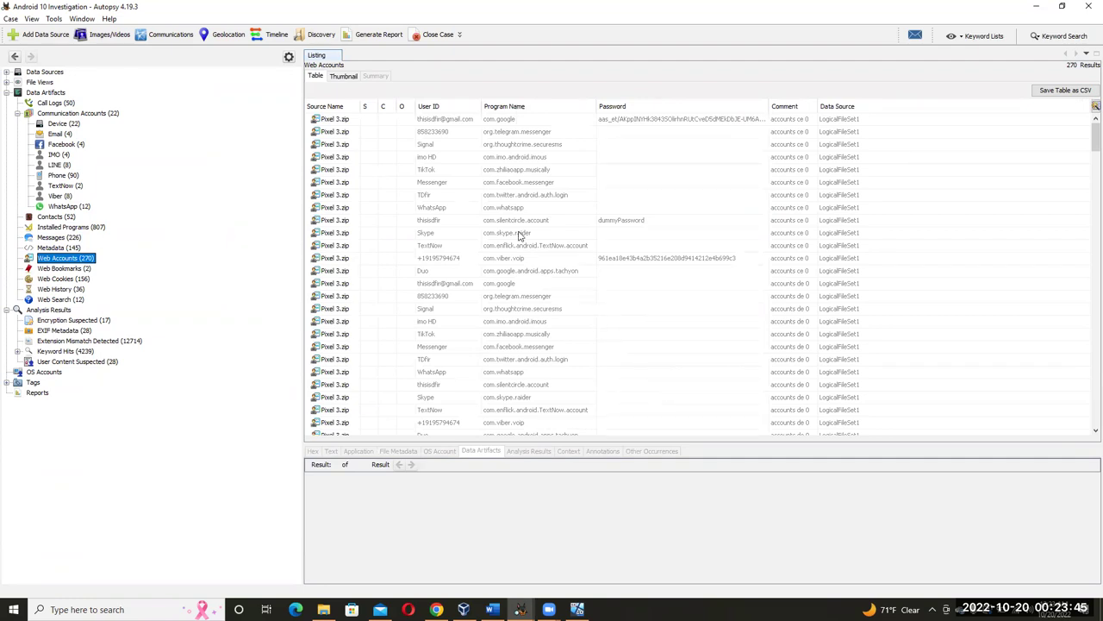
View the details of the first TikTok, Signal and com.google entries in Web Accounts to identify the Gmail account.
click(436, 170)
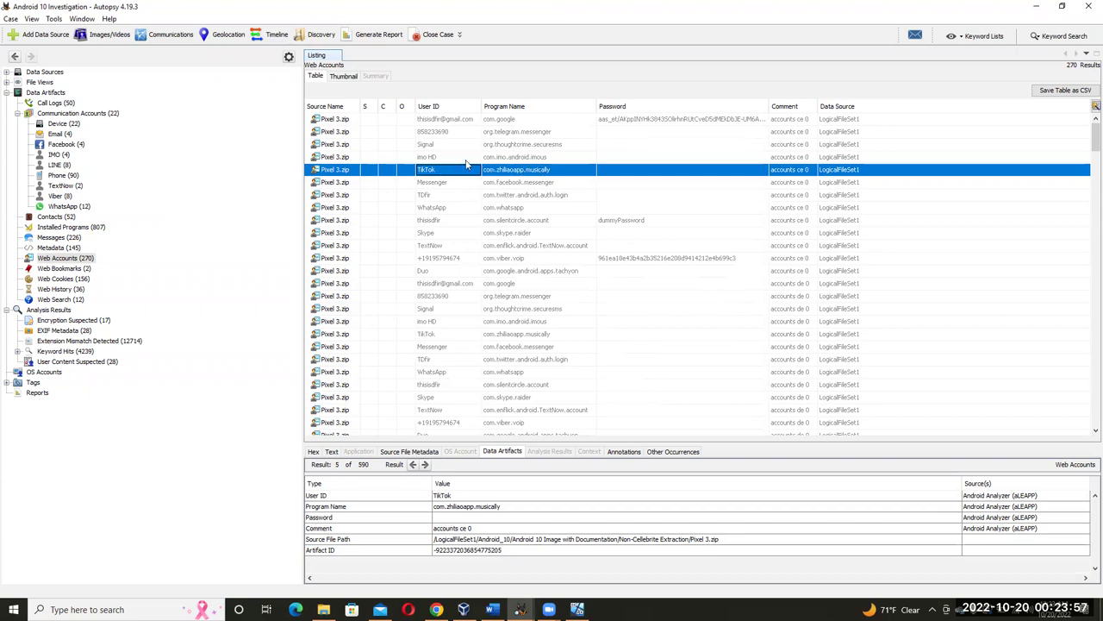
click(442, 147)
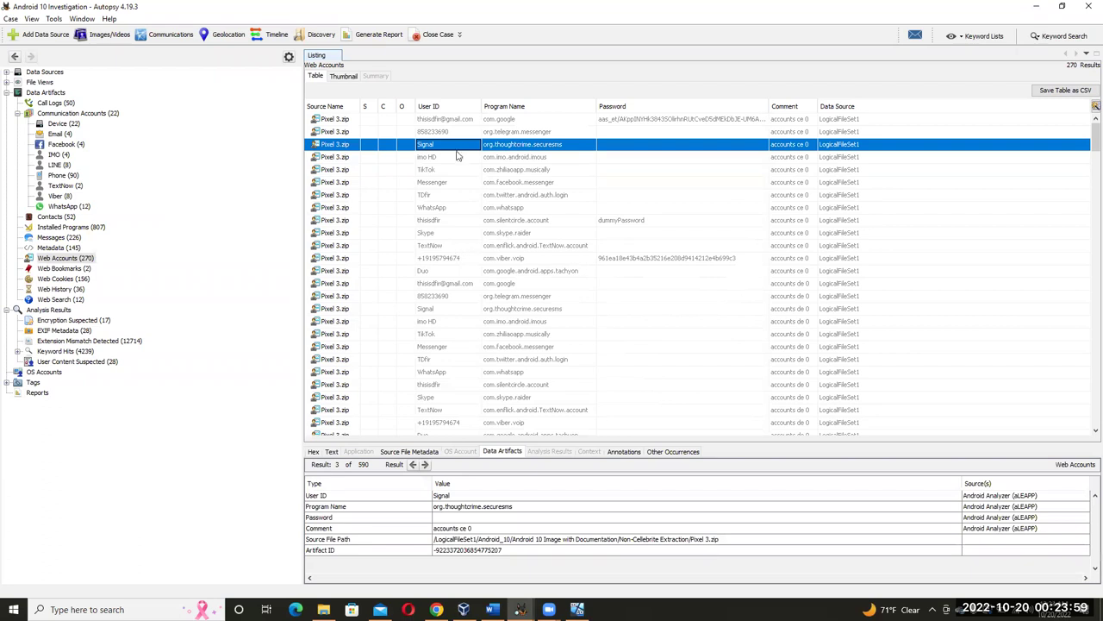
click(459, 121)
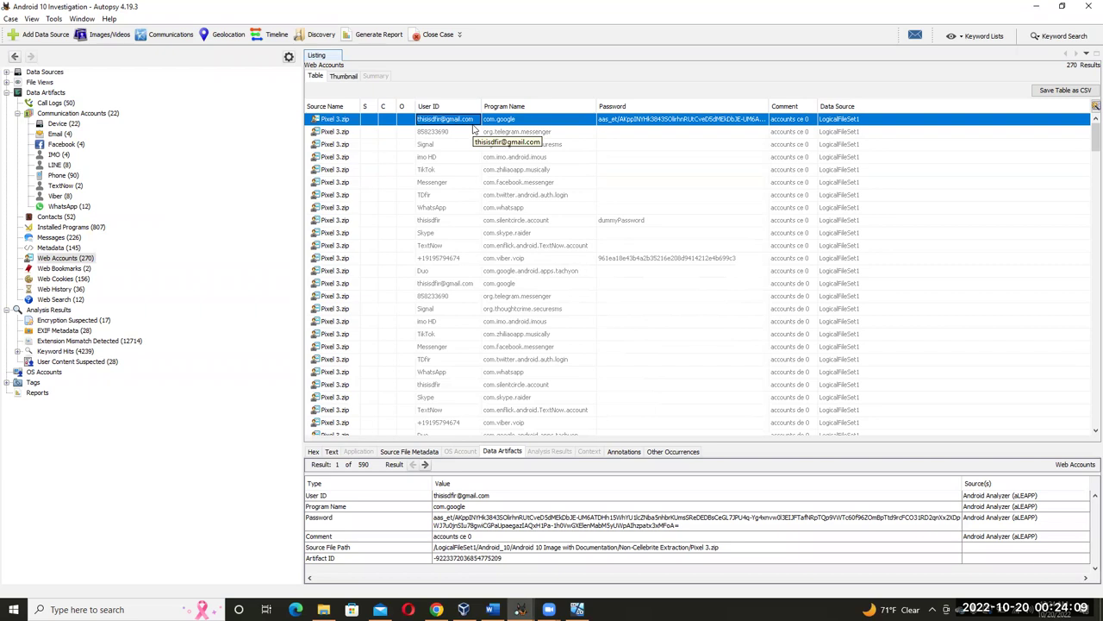
View the details of the com.twitter.android.auth.login, WhatsApp, TextNow and Skype web accounts to identify the Twitter ID.
click(511, 360)
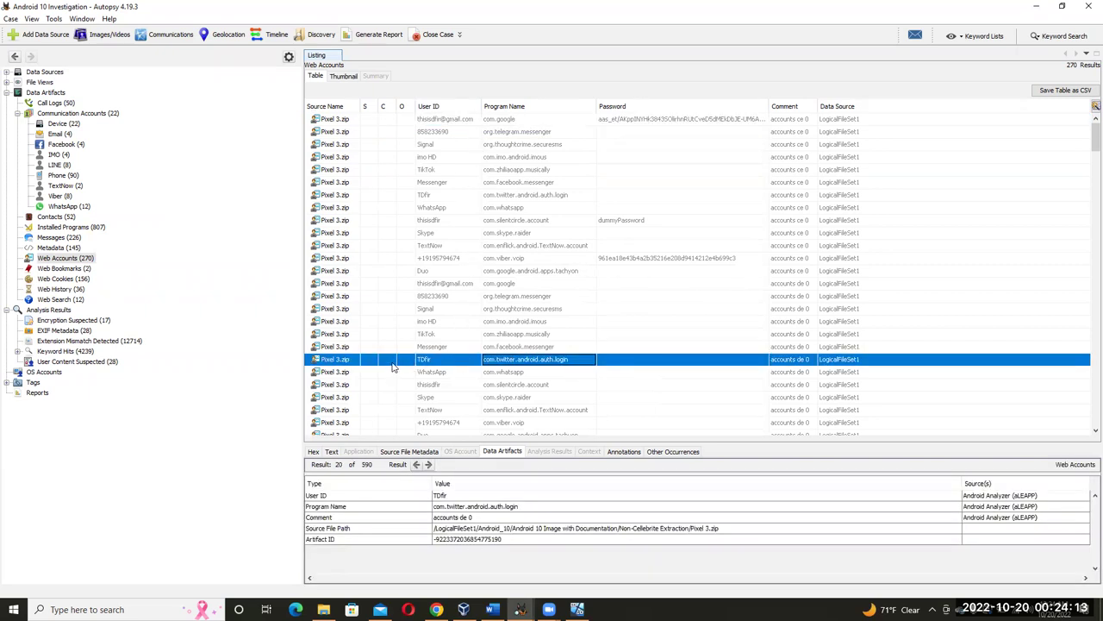
click(436, 373)
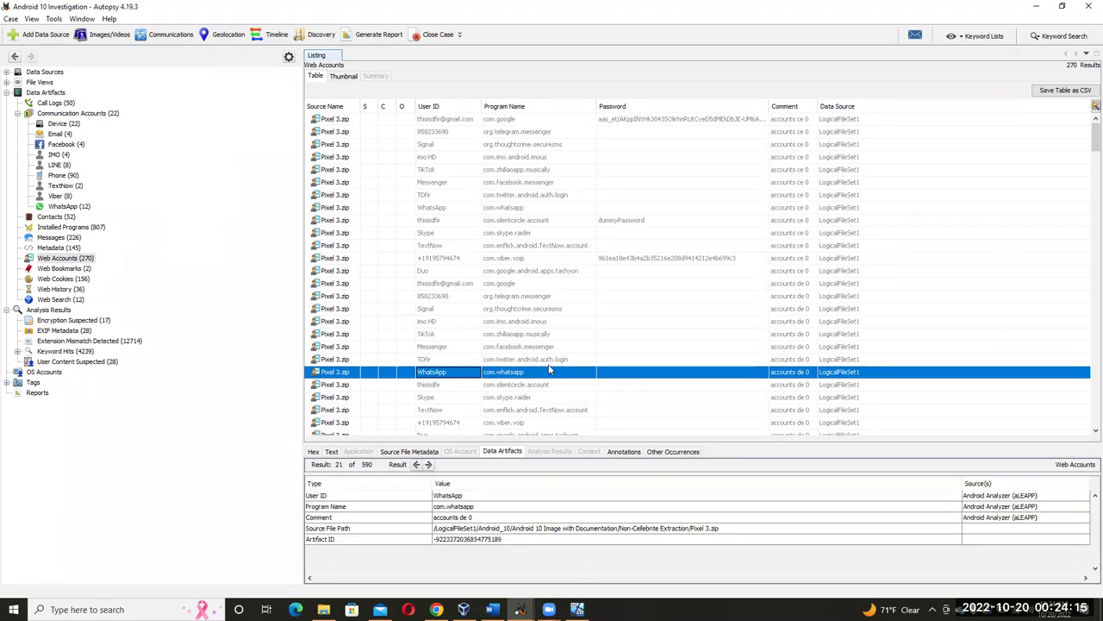
click(447, 411)
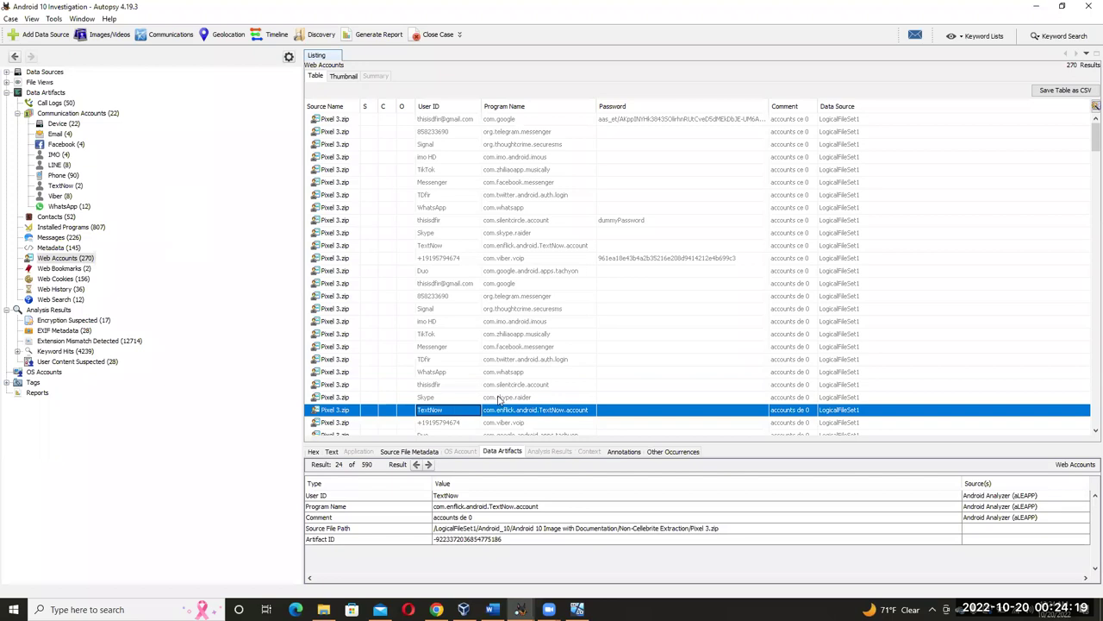
click(457, 398)
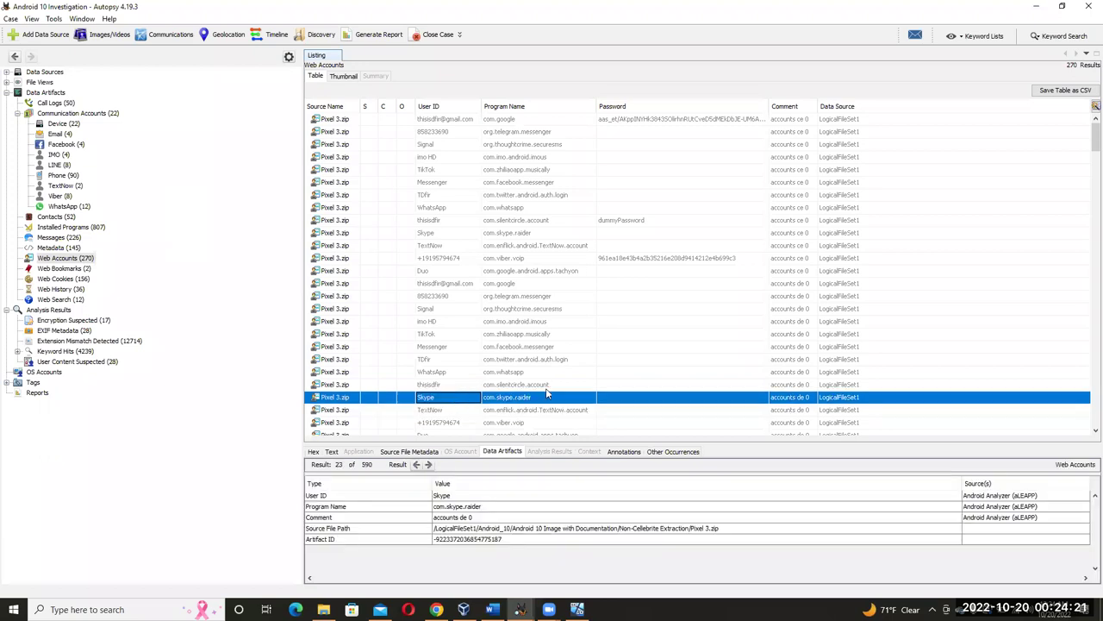
Examine the com.google and Twitter Authtokens entries further down the Web Accounts list.
scroll(547, 393, down, 2)
scroll(546, 393, down, 4)
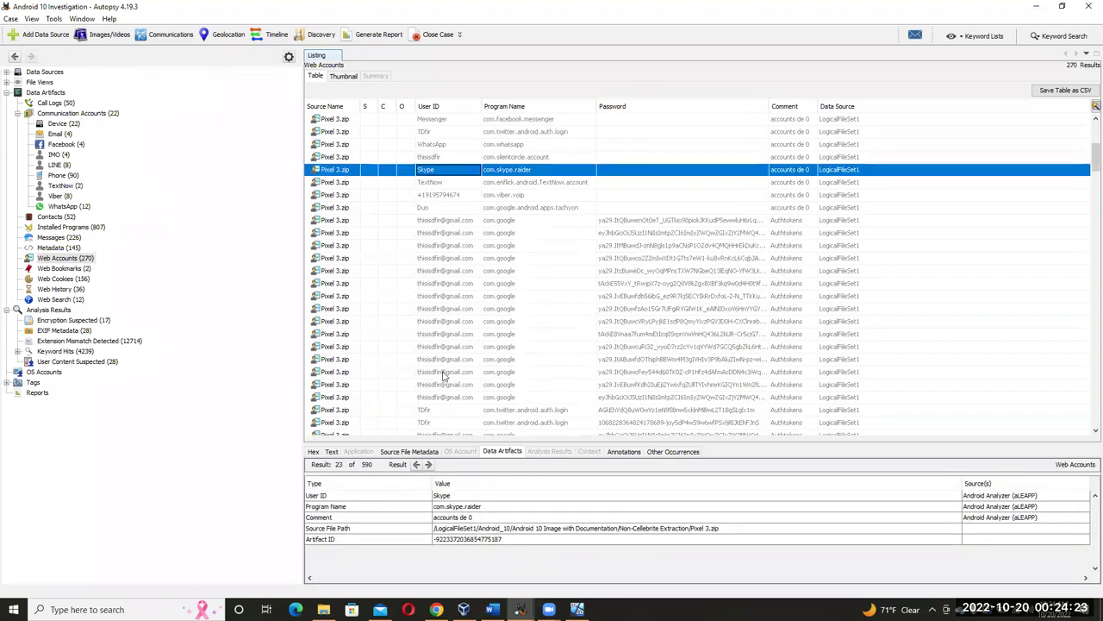
click(445, 360)
scroll(517, 388, down, 2)
scroll(516, 390, up, 1)
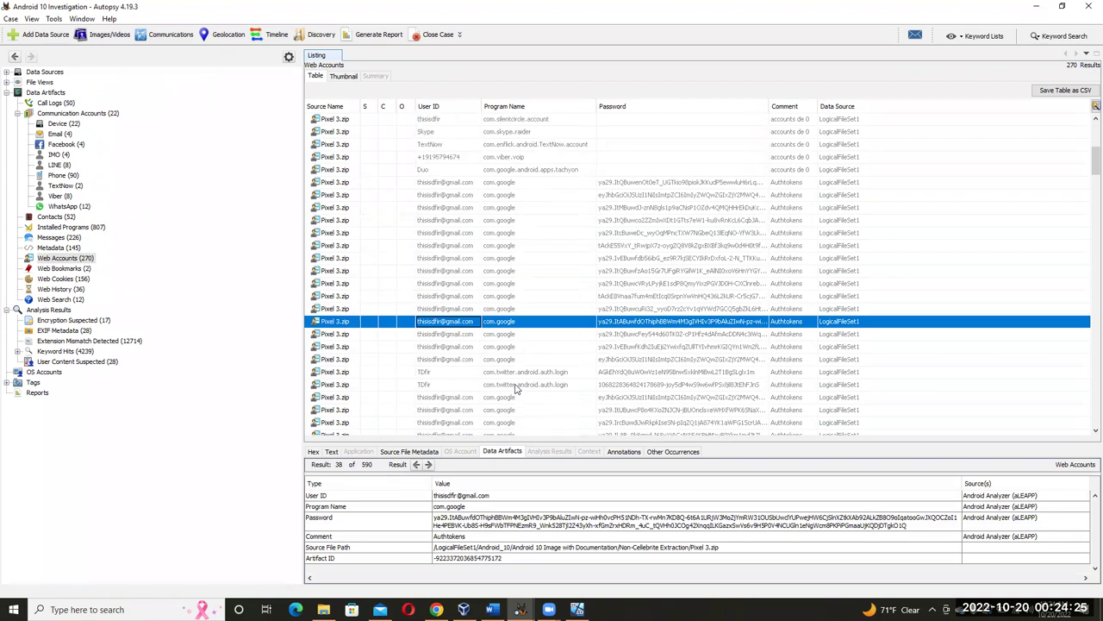
scroll(512, 394, down, 6)
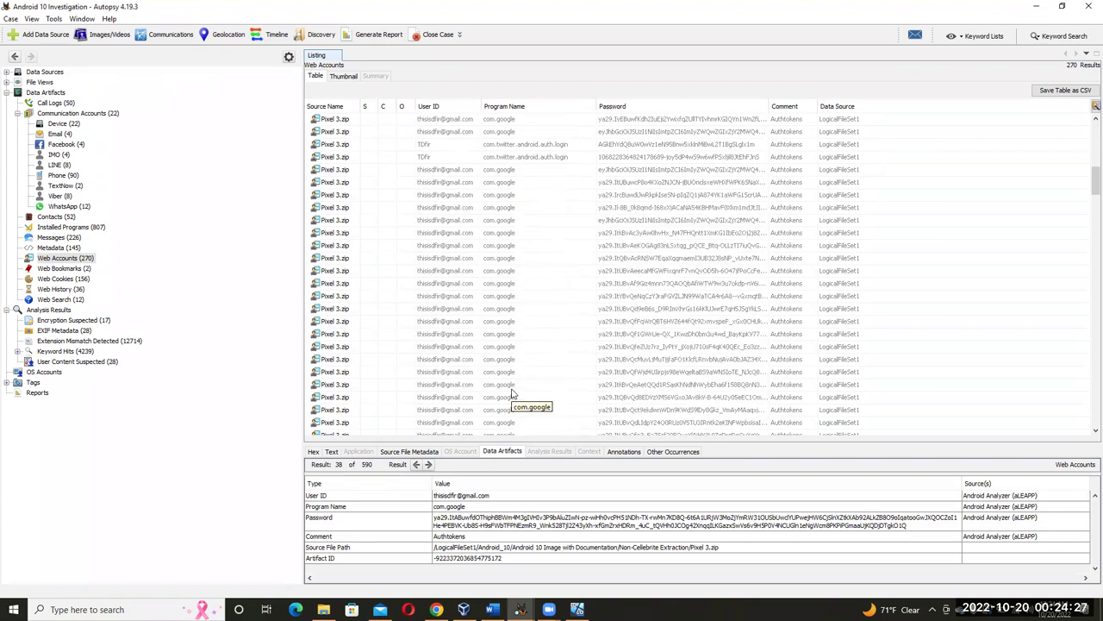
scroll(514, 393, up, 5)
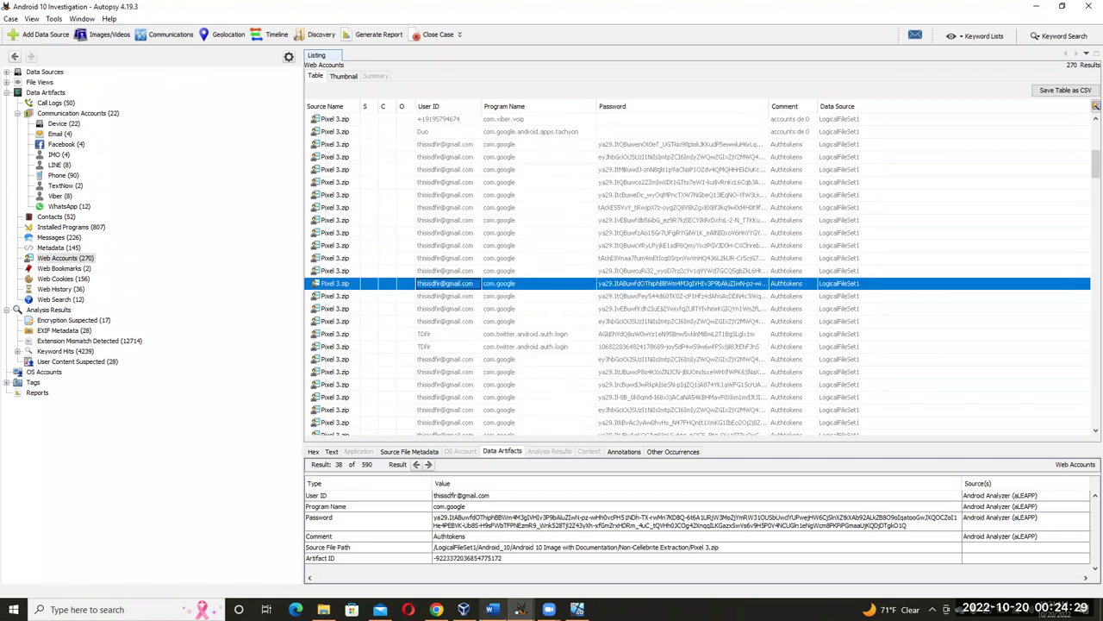
Switch to the Word lab document and review the Gmail and Twitter ID questions in item 33 and the bookmark question in item 34.
click(491, 609)
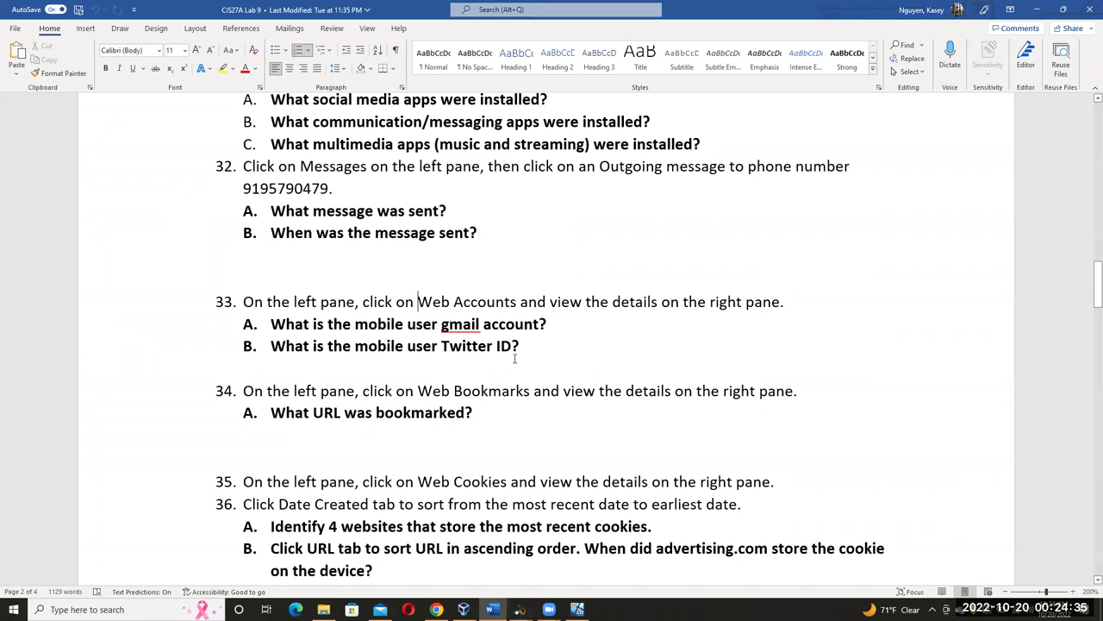
triple_click(435, 346)
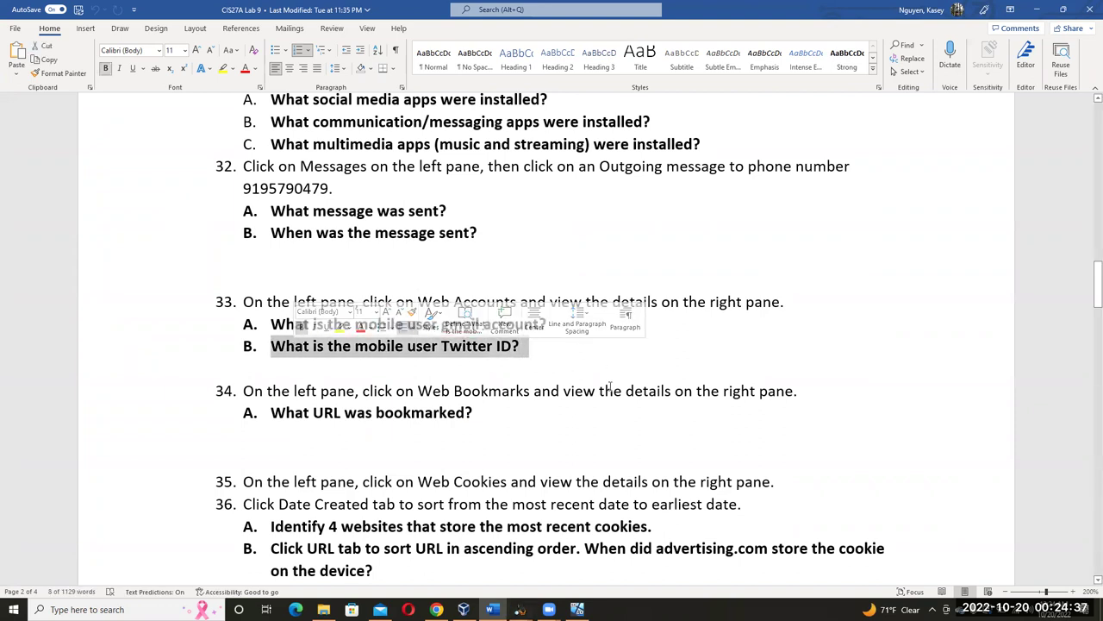
click(556, 333)
drag(557, 332, 407, 326)
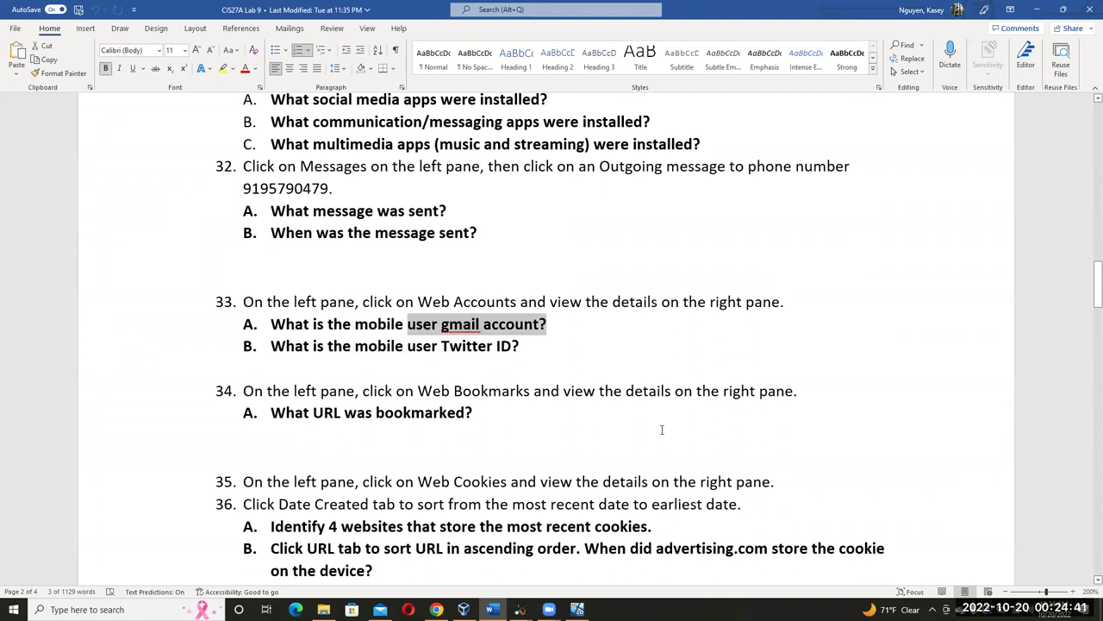
click(314, 413)
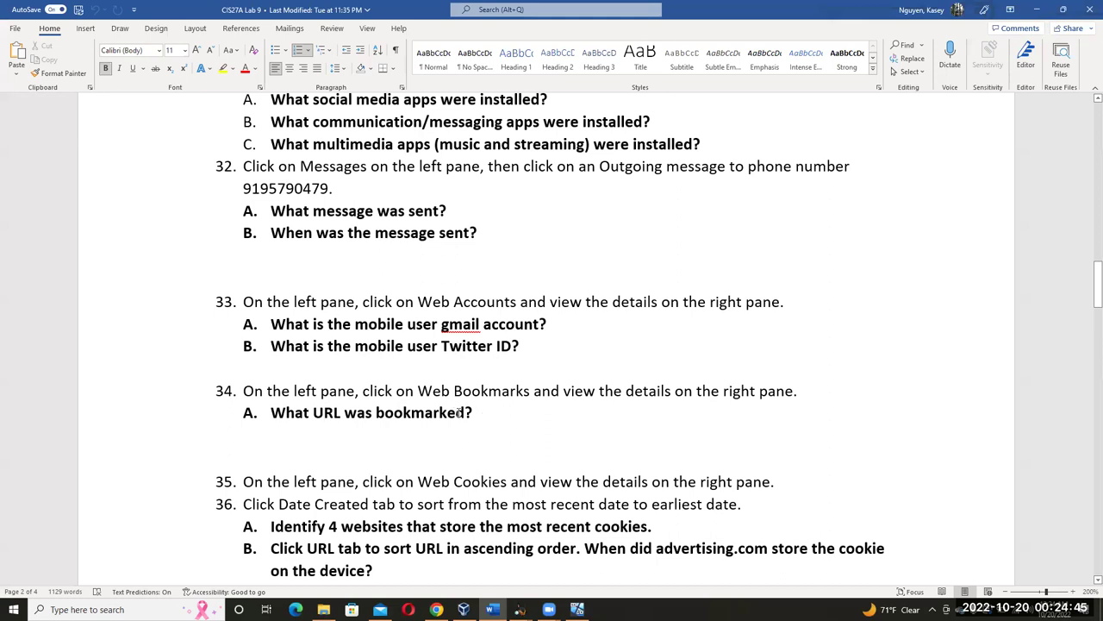
Switch to Autopsy and list the Web Bookmarks to identify the bookmarked URL for question 34.
key(ctrl+shift+Up)
key(ctrl+shift+Up)
click(574, 414)
click(501, 392)
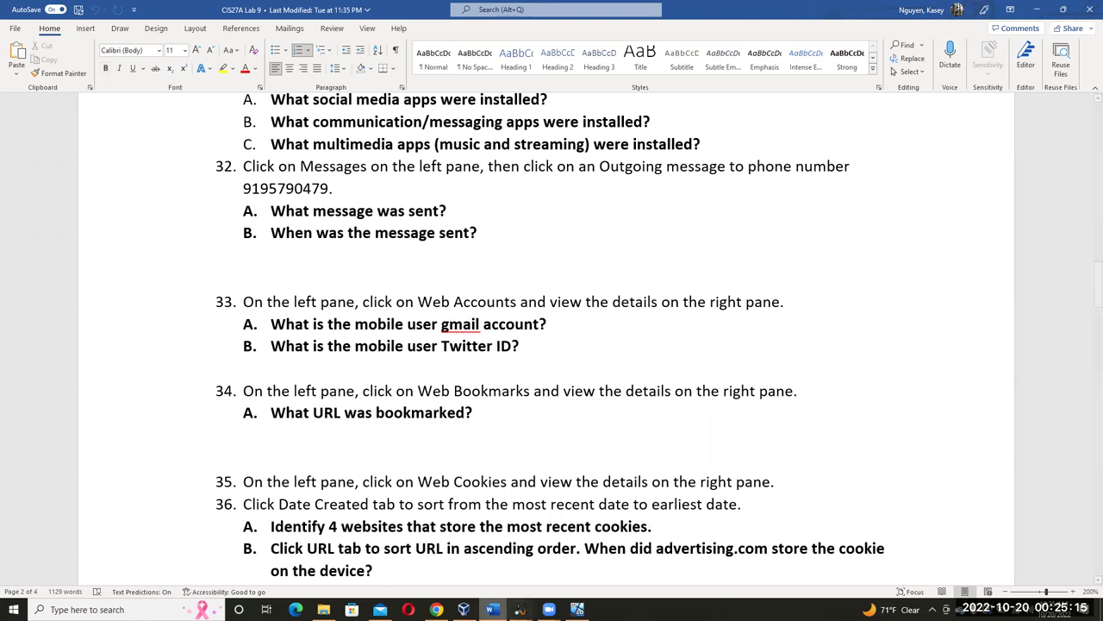
mouse_move(520, 609)
click(458, 561)
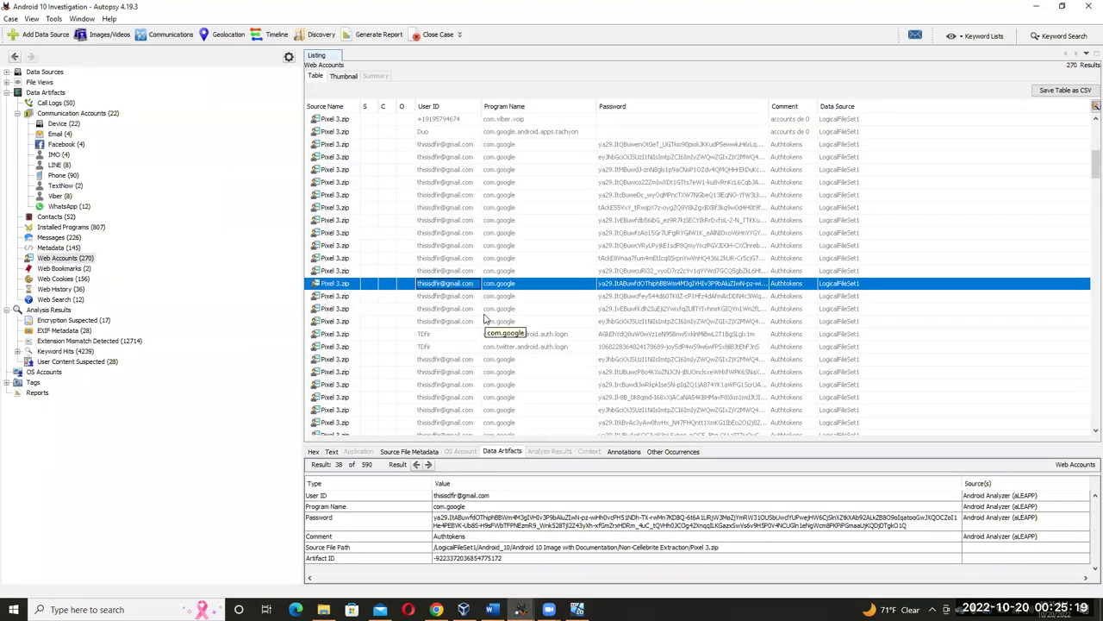
click(76, 270)
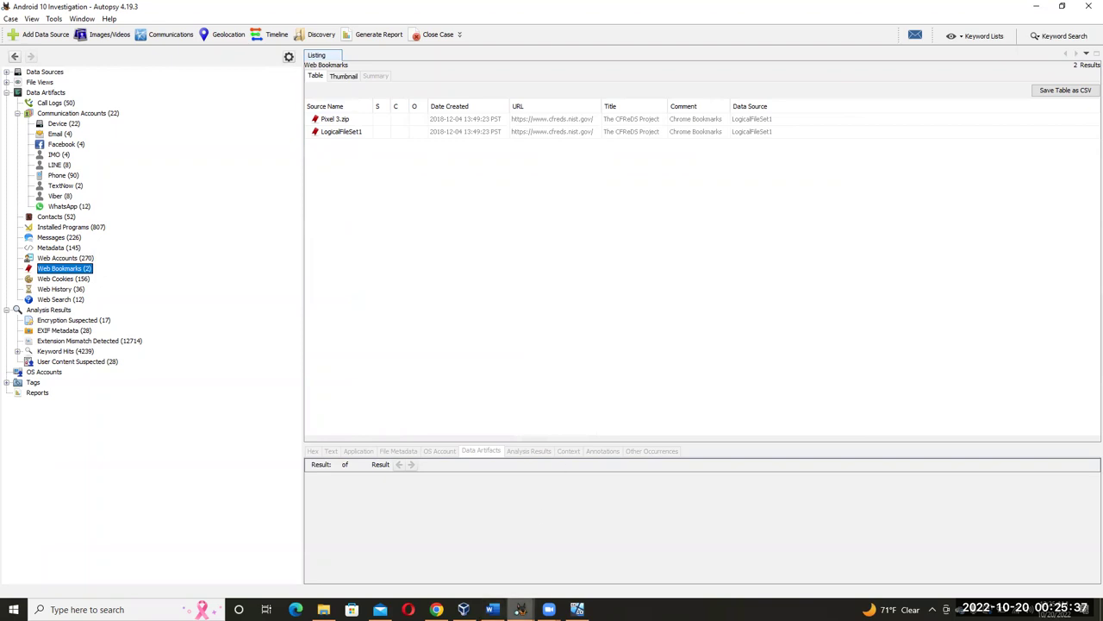
Review items 34 to 38 in the Word lab document, and list the Web Cookies in Autopsy.
click(520, 610)
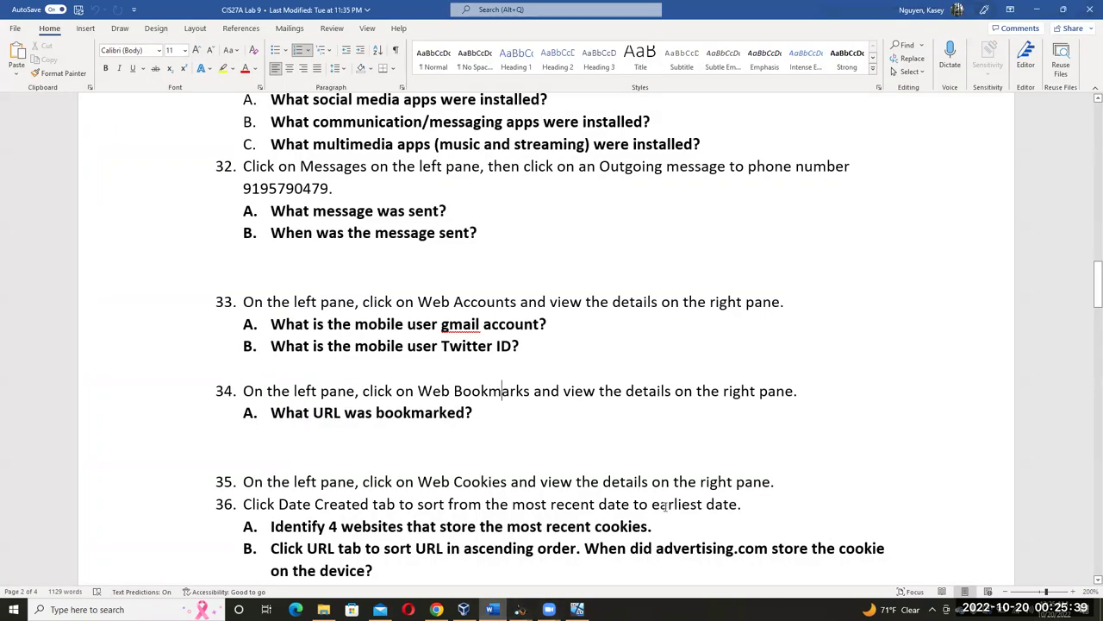
scroll(666, 506, down, 5)
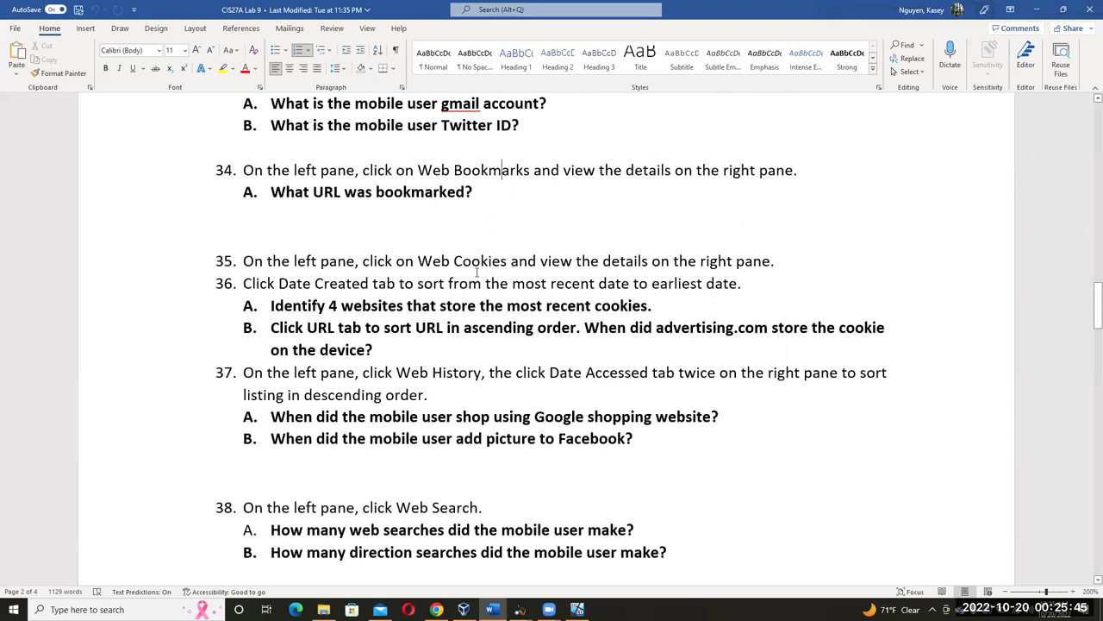
click(532, 170)
click(520, 609)
click(456, 561)
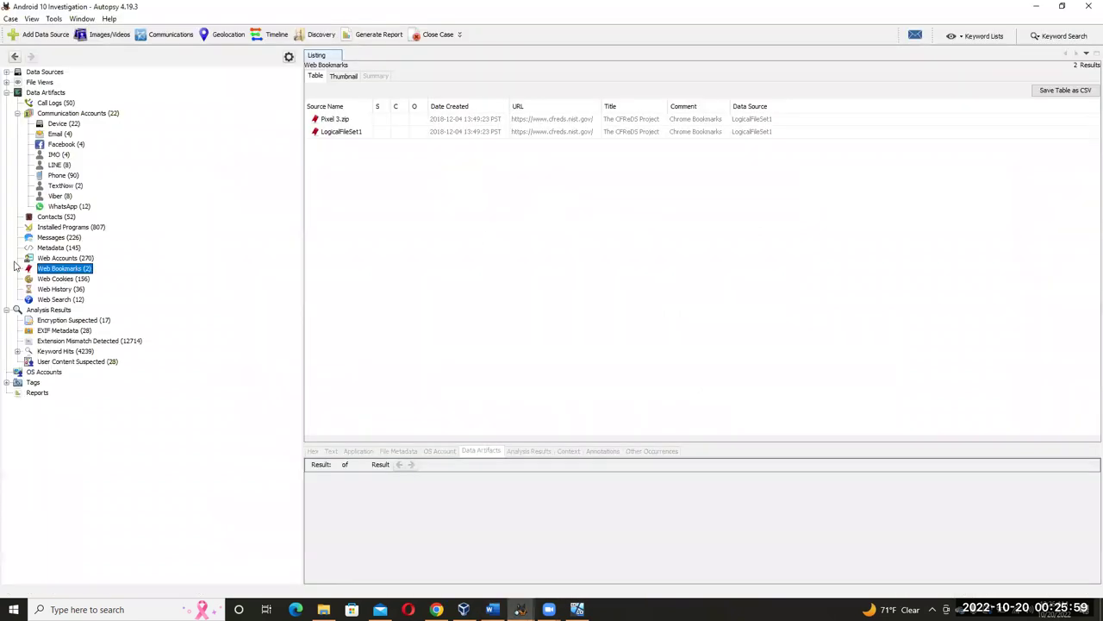
click(62, 278)
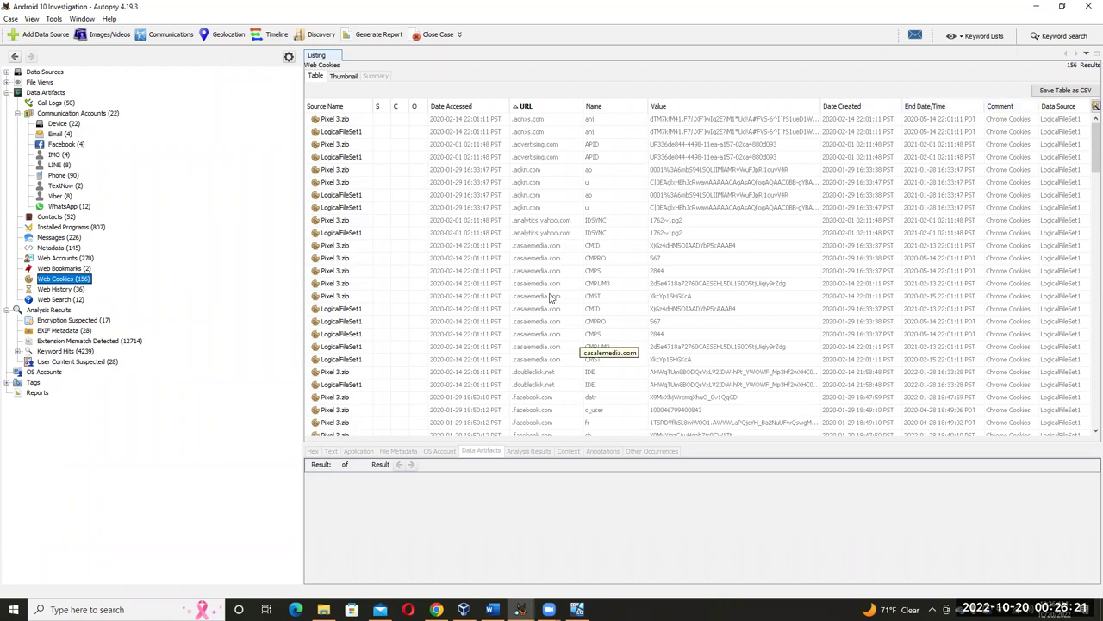
Examine the Web Cookies list, viewing the details of a facebook.com, a github.com and a google.com cookie.
scroll(559, 315, down, 1)
scroll(565, 303, down, 1)
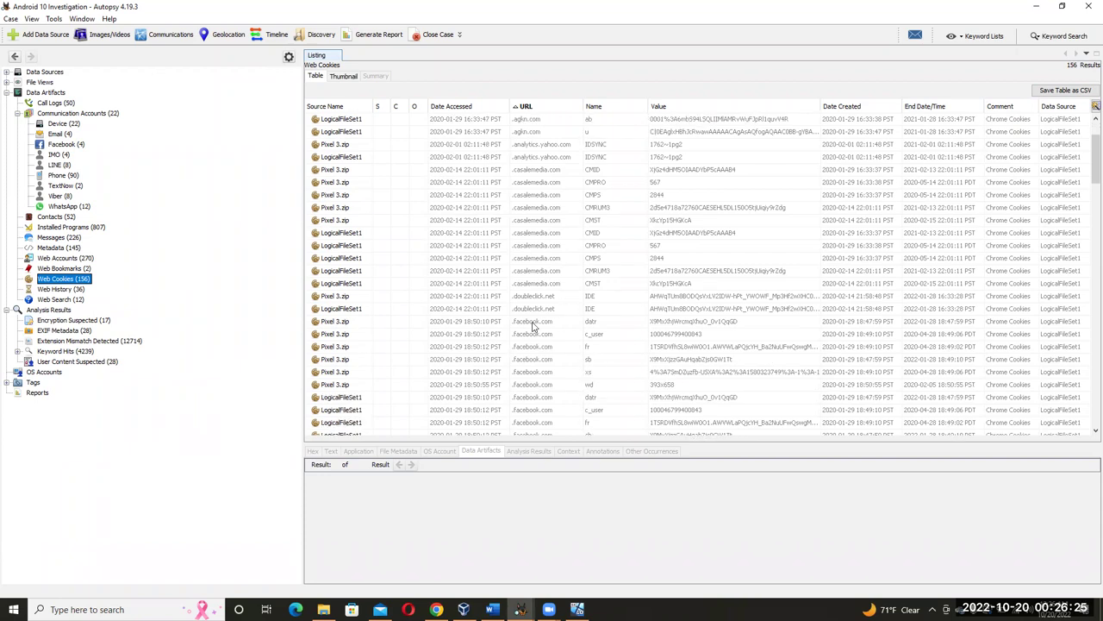
click(533, 325)
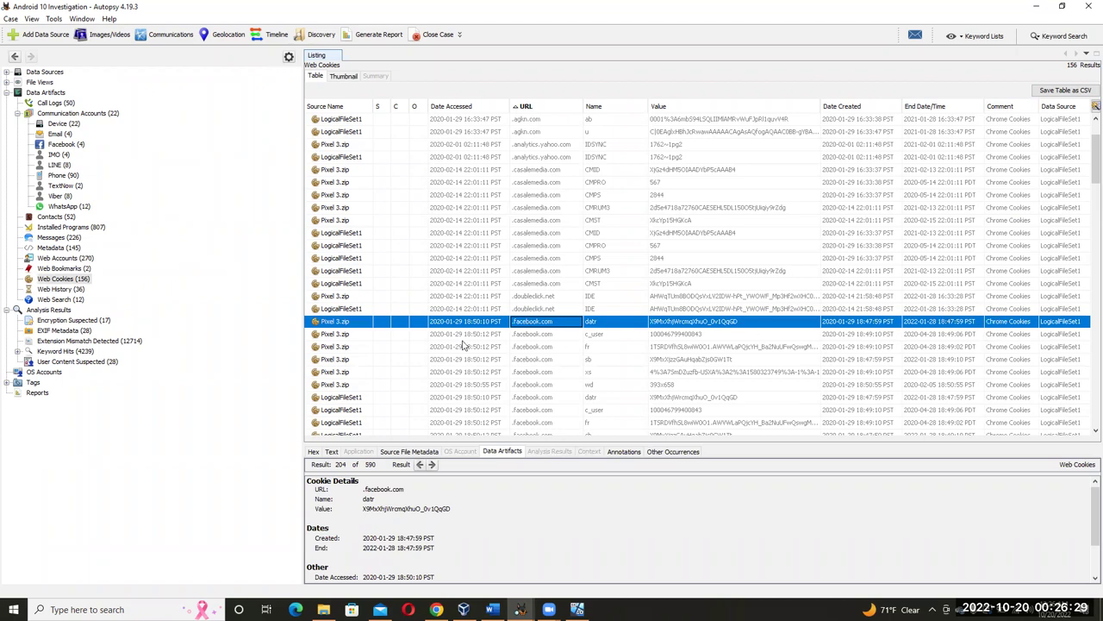
scroll(570, 371, down, 1)
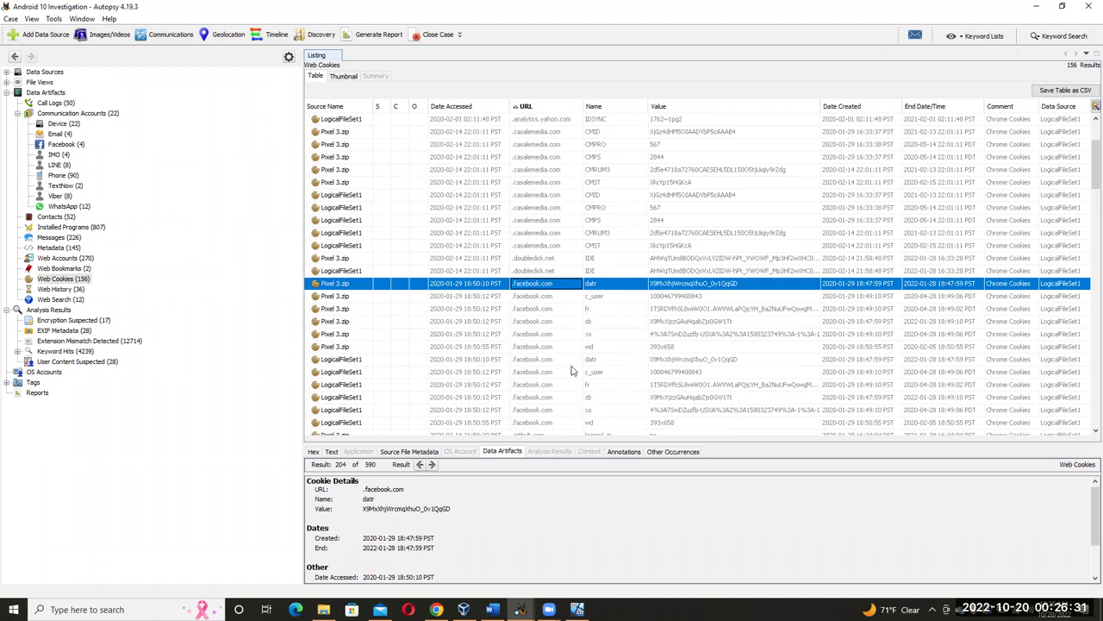
scroll(570, 371, down, 3)
click(521, 322)
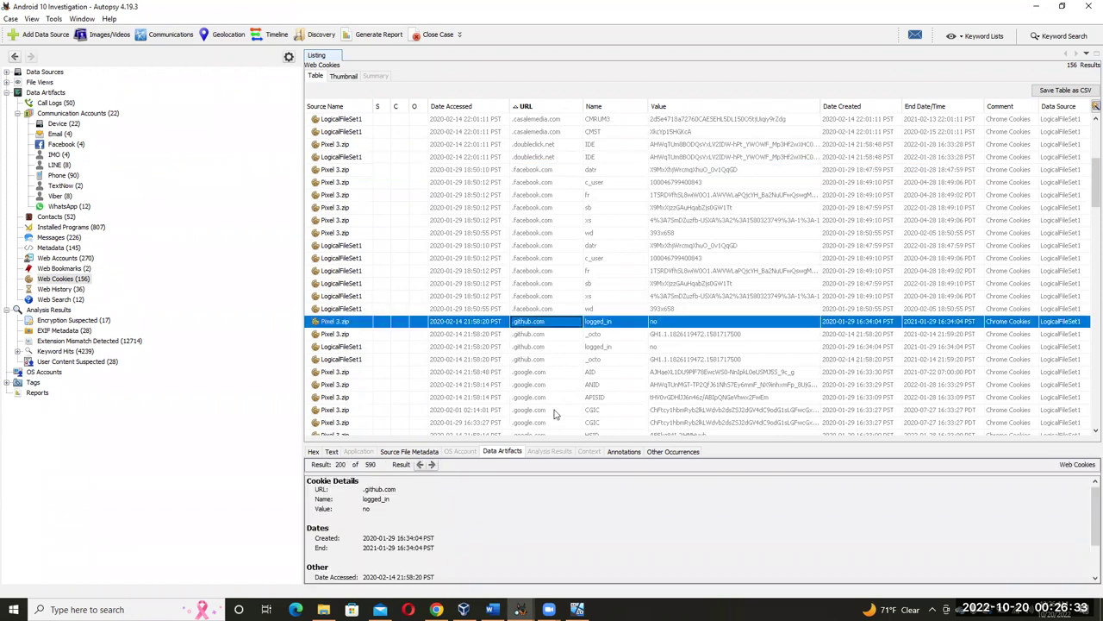
click(536, 411)
scroll(643, 388, down, 5)
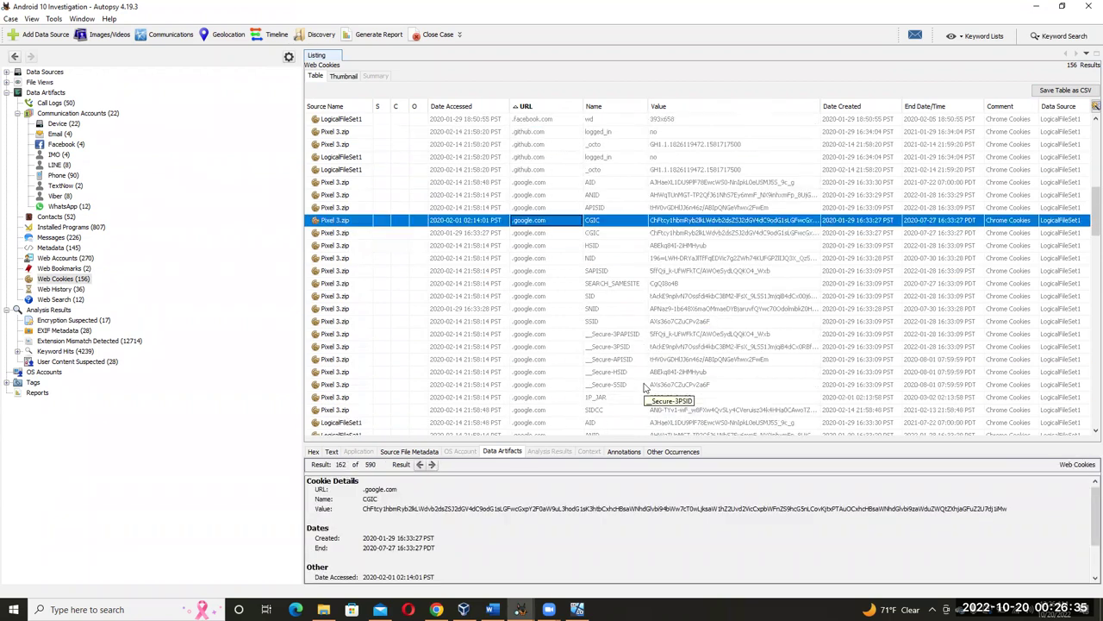
Switch to the Word lab document and highlight the Date Created instruction and question A on the most recent cookies in item 36.
click(491, 609)
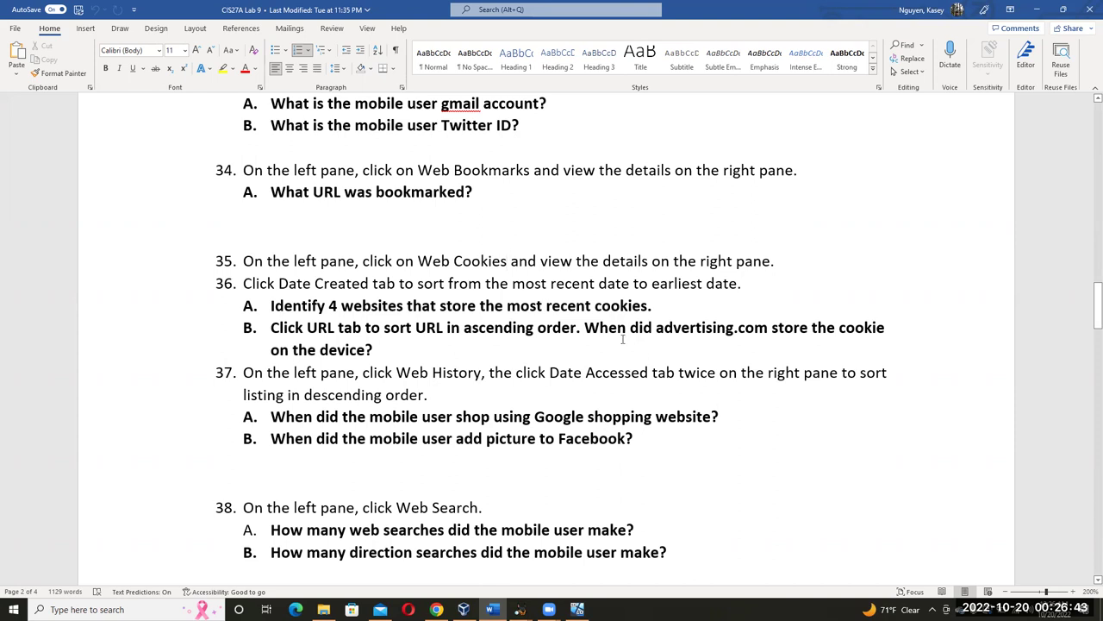
click(780, 260)
drag(279, 283, 370, 283)
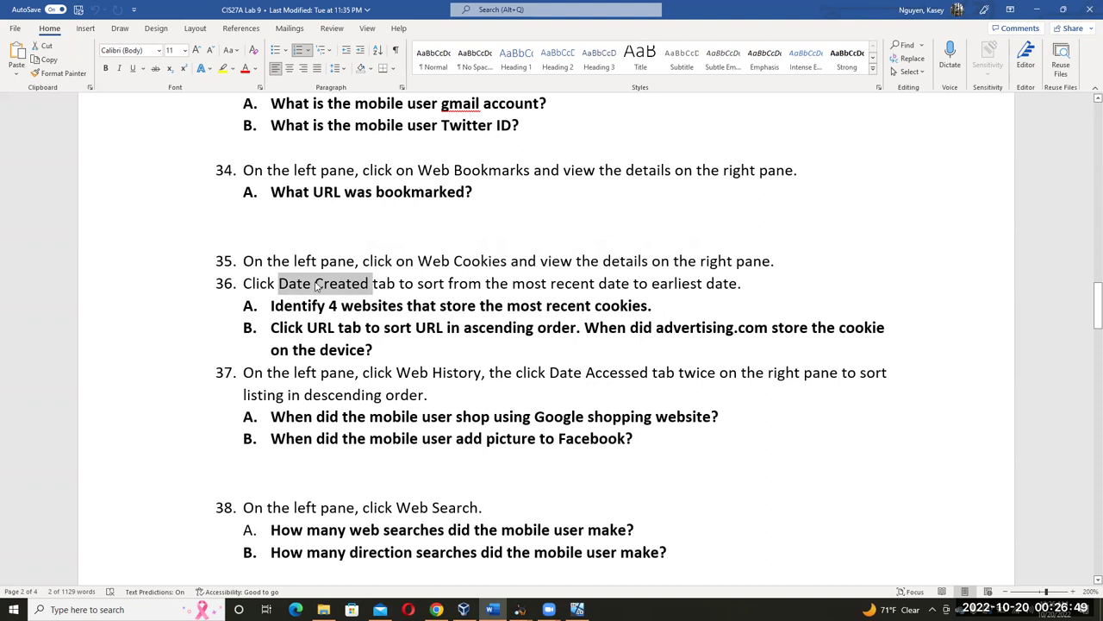
drag(667, 312, 271, 307)
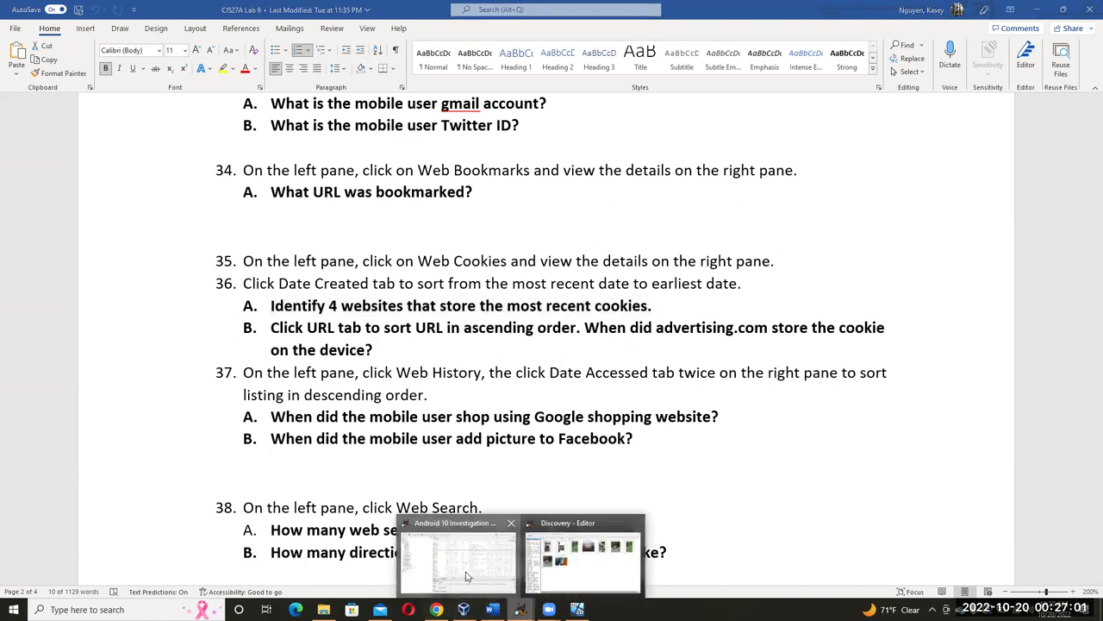
Sort the Web Cookies in Autopsy by Date Created and examine the entries with the most recent dates.
click(456, 560)
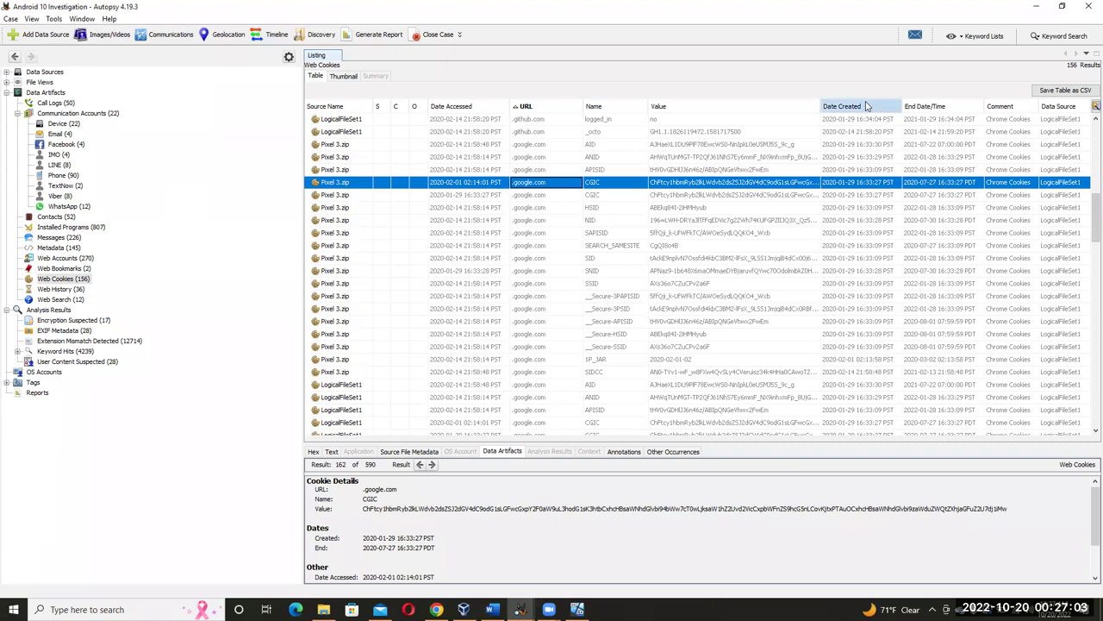
click(1088, 220)
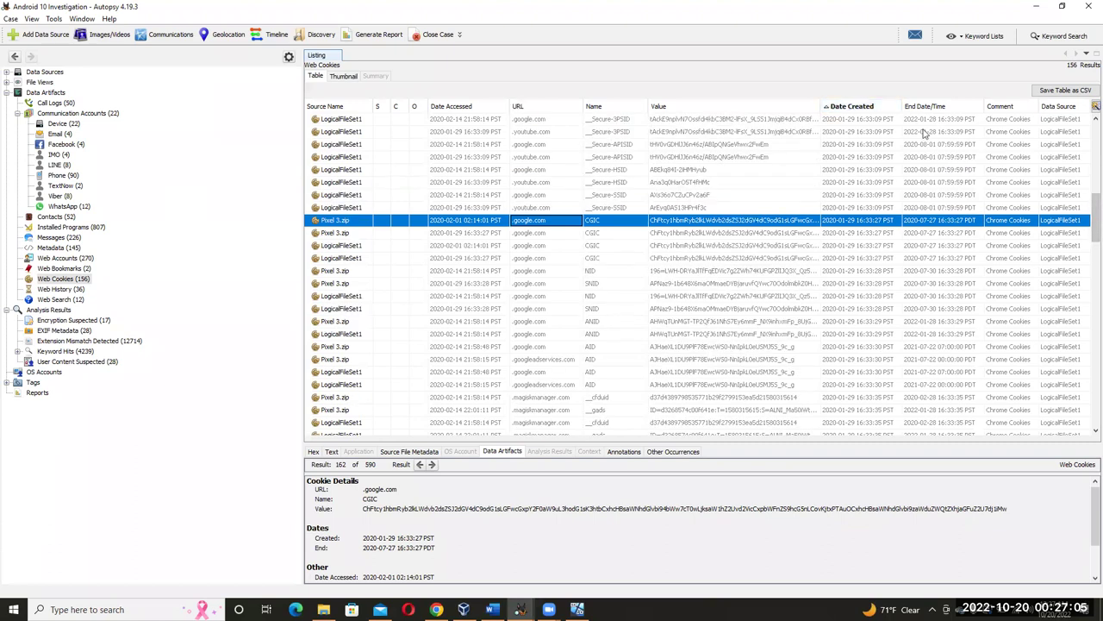
drag(1088, 226, 1089, 420)
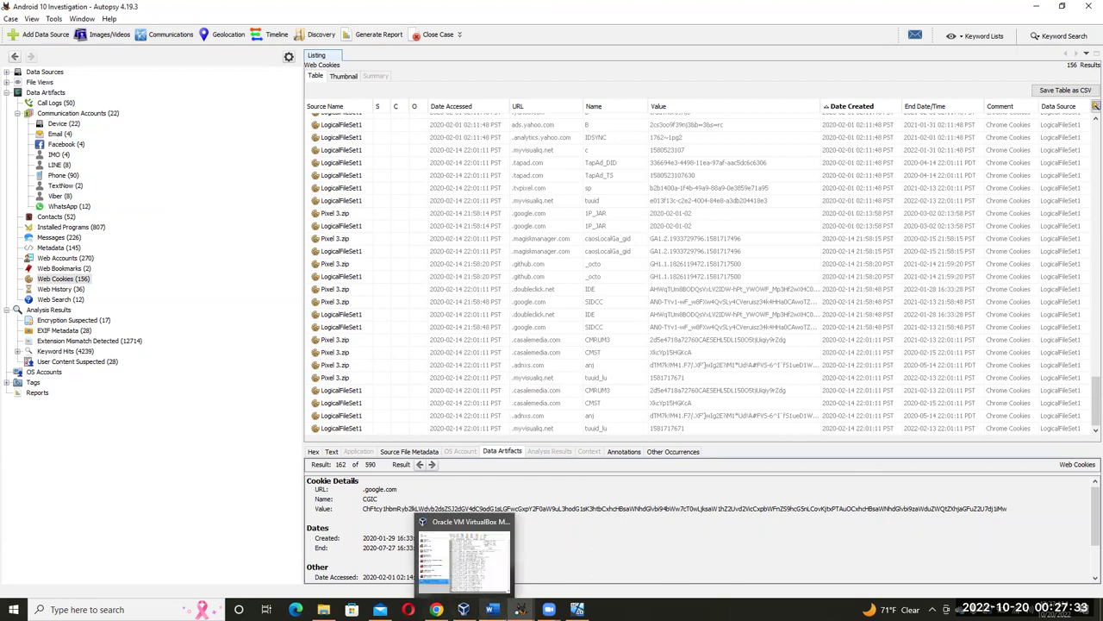
Check question 36B in Word, and sort the Autopsy Web Cookies by URL in ascending order, viewing the first entries.
click(491, 609)
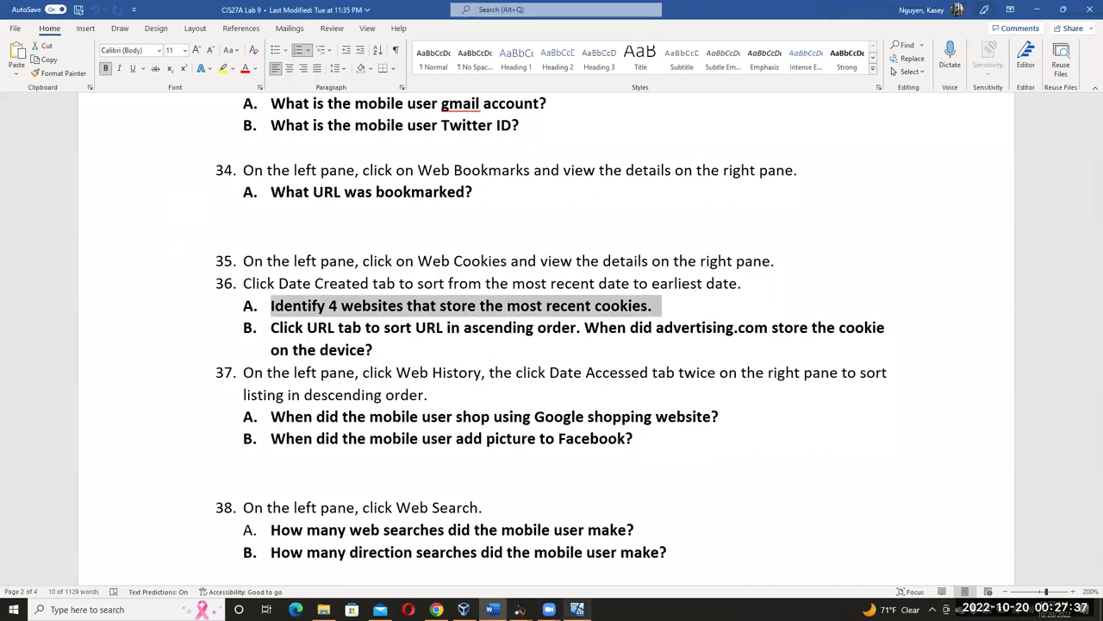
click(520, 608)
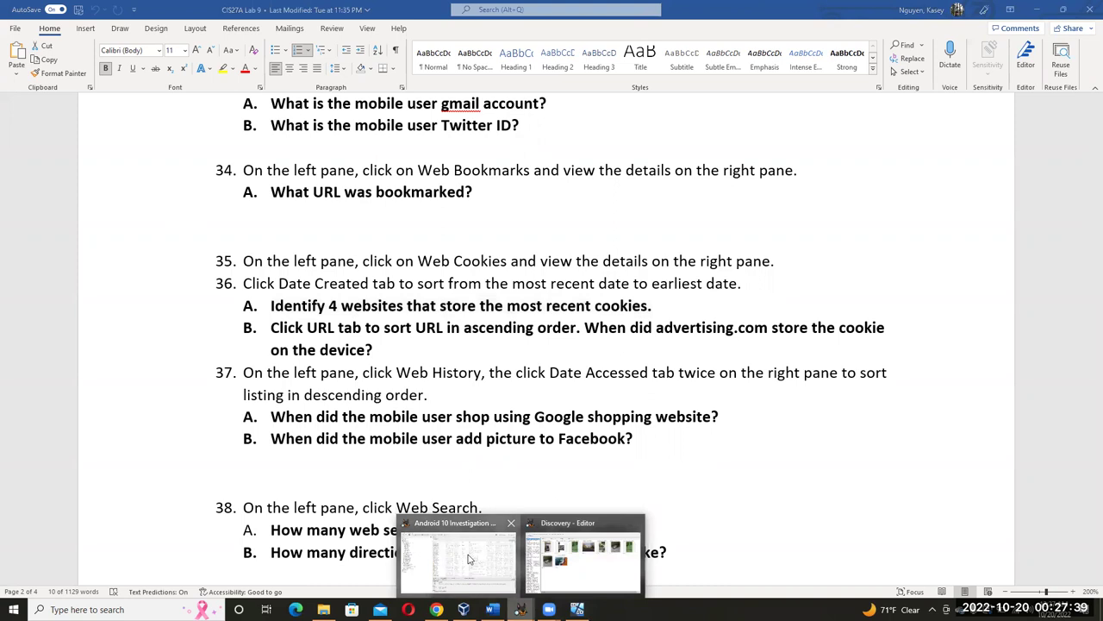
click(458, 559)
click(547, 108)
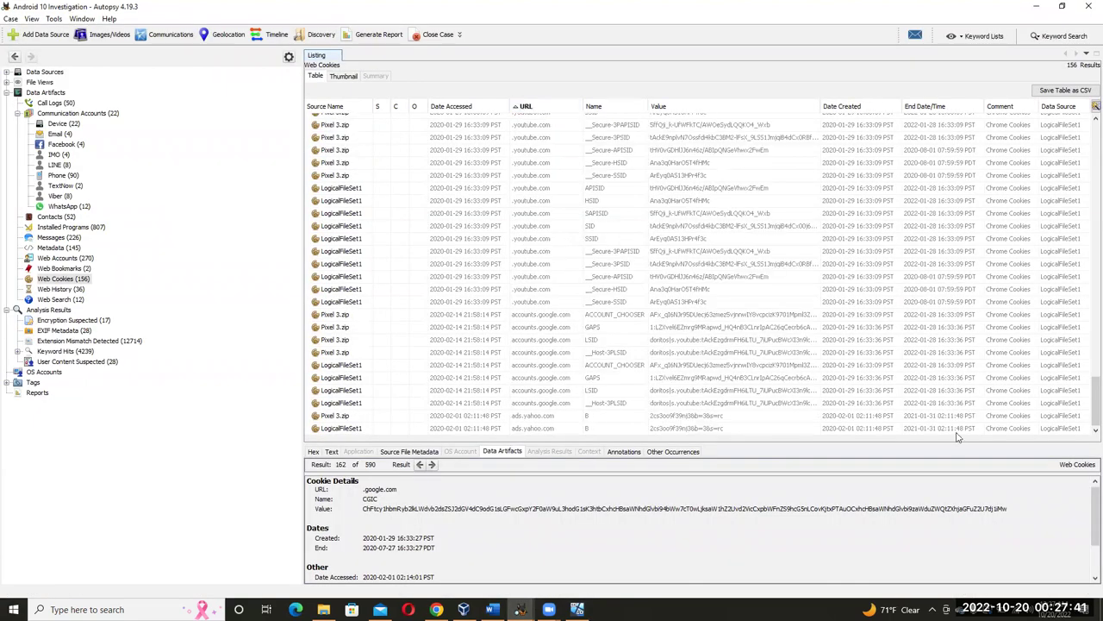
drag(1089, 392, 1088, 134)
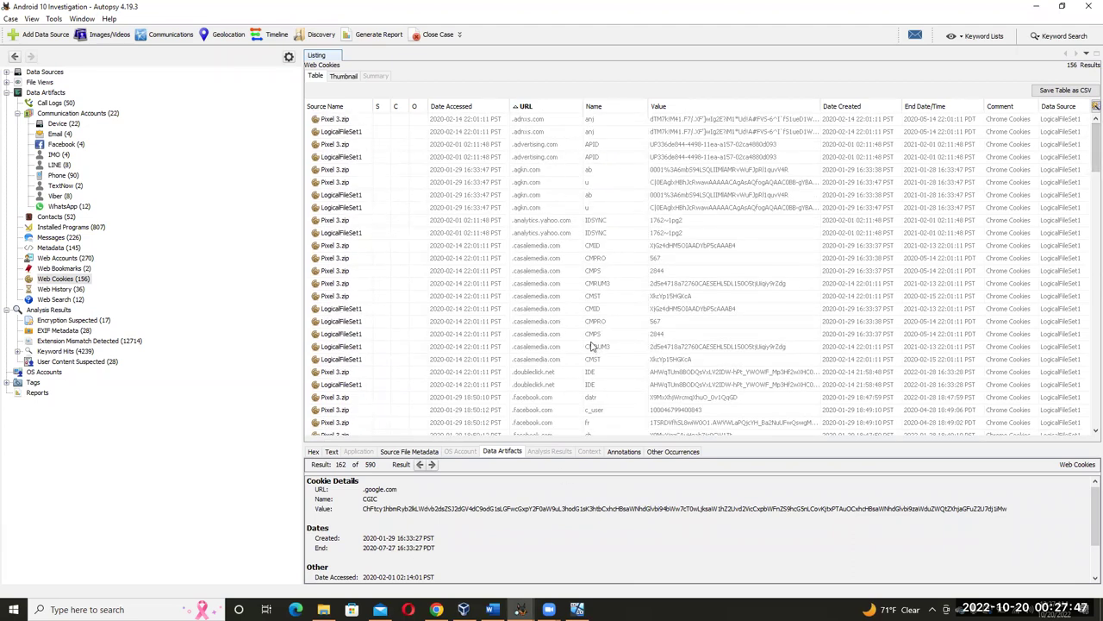
Recheck question 36B in Word and view the details of the first advertising.com cookie in Autopsy to find when it was stored.
click(492, 610)
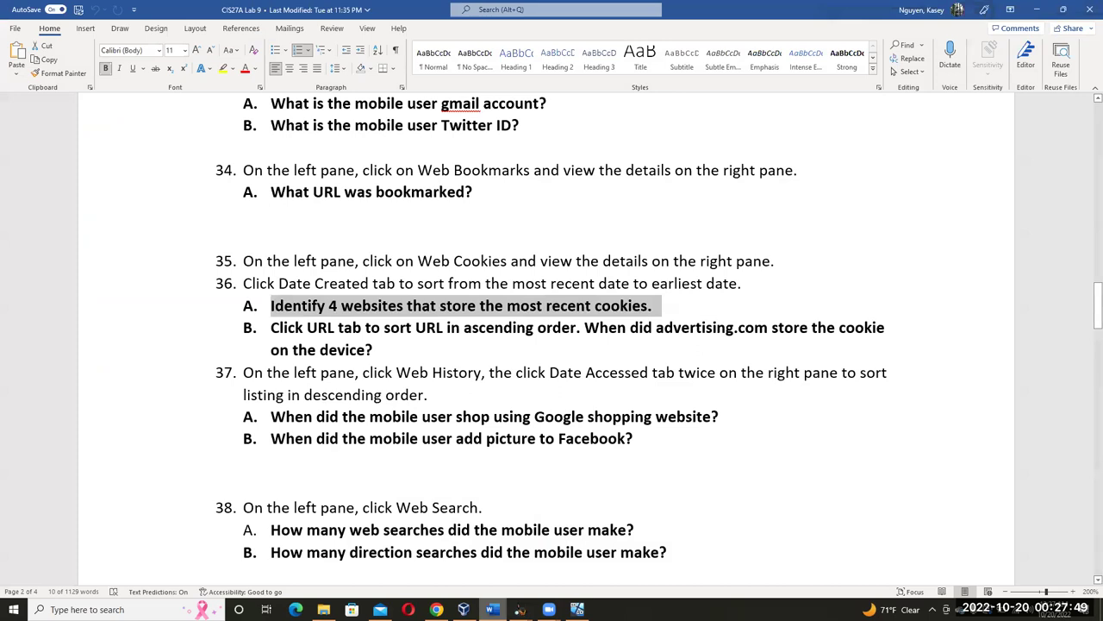
key(alt+Tab)
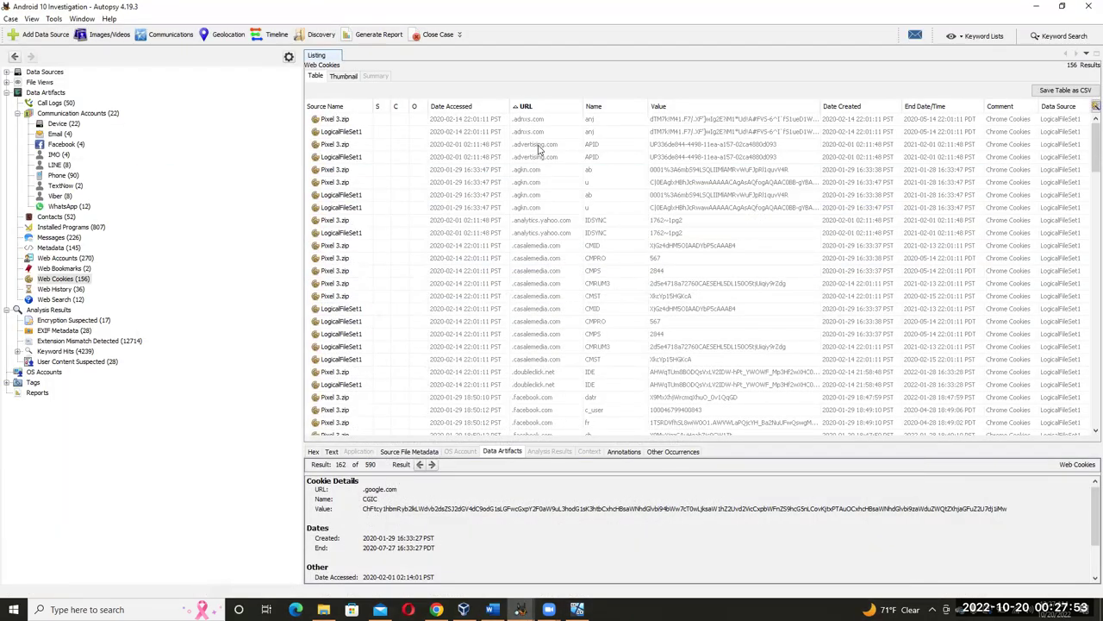
click(540, 145)
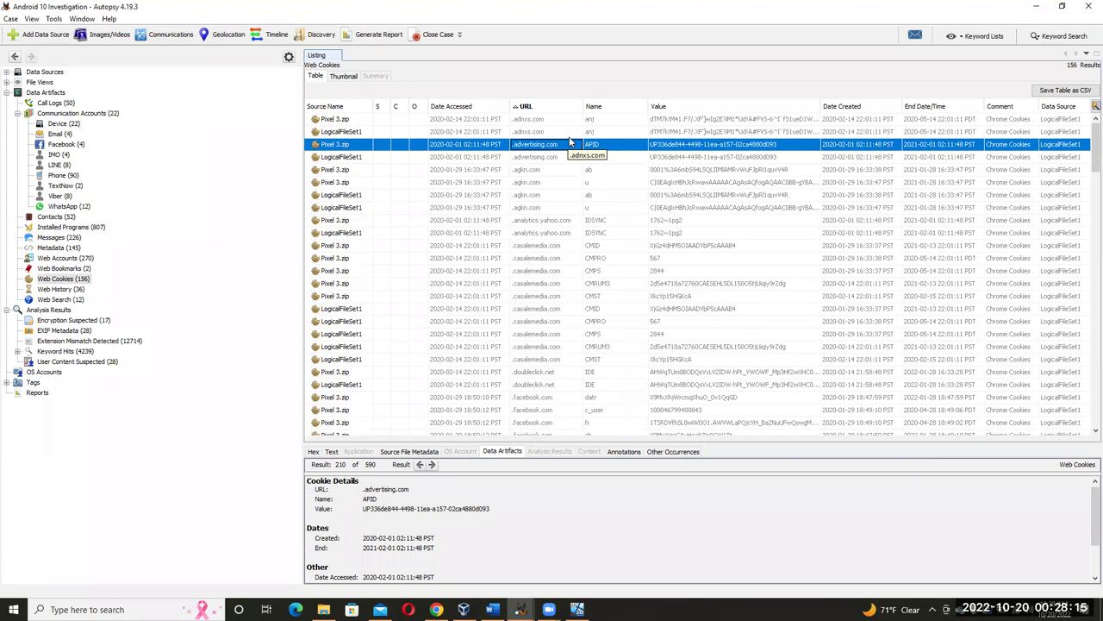
click(569, 144)
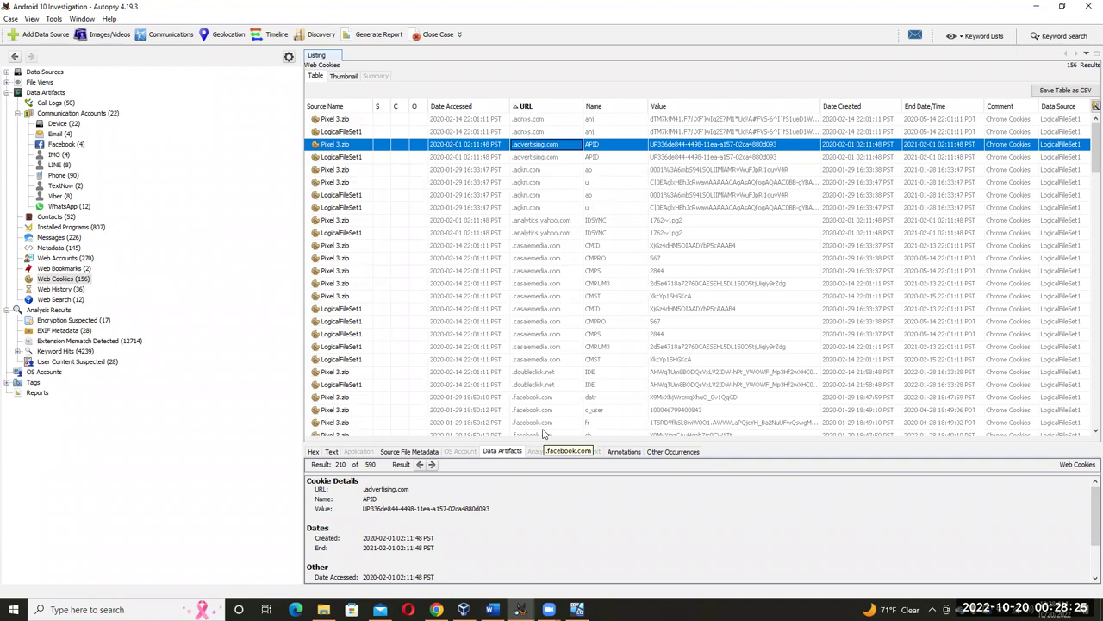
Highlight the Web History instruction in item 37 of the Word document, and list the Web History in Autopsy.
click(492, 609)
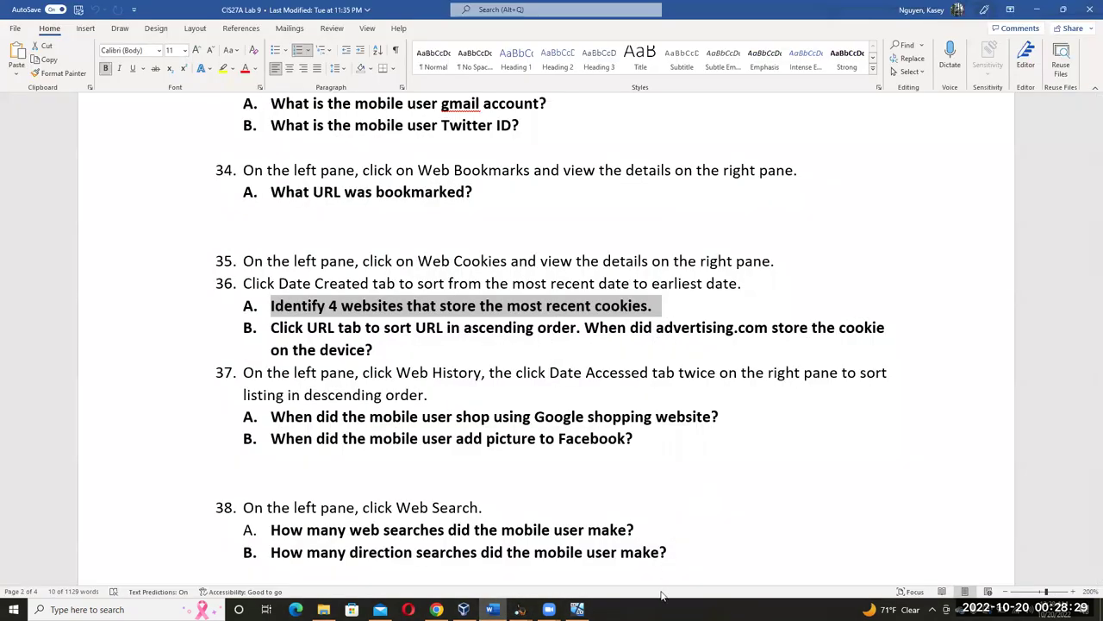
drag(362, 372, 481, 372)
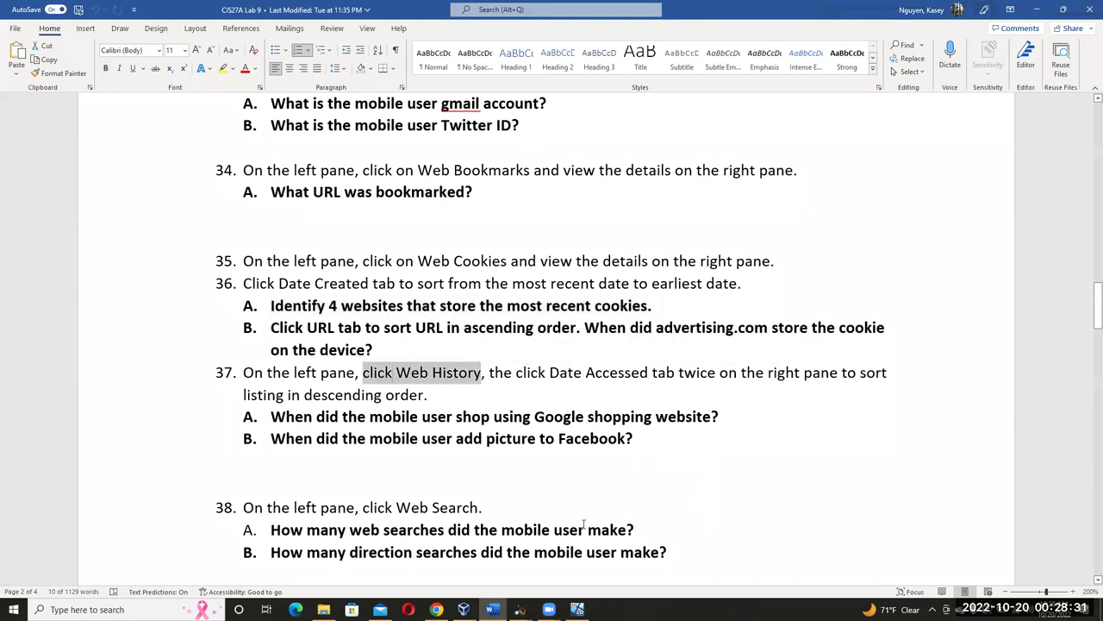
click(520, 610)
click(455, 552)
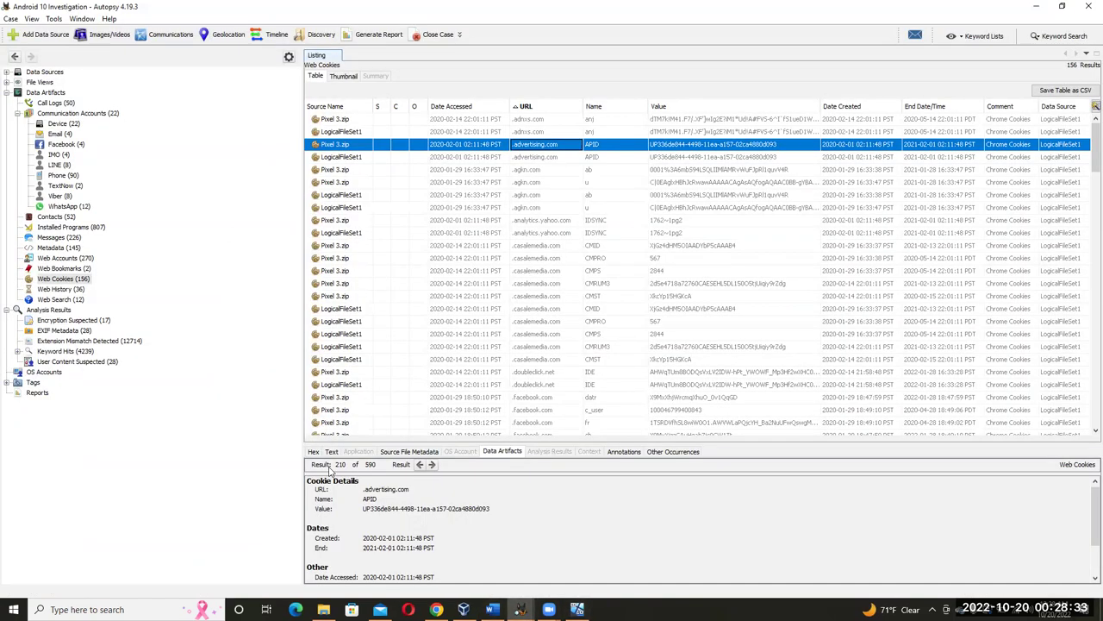
click(62, 289)
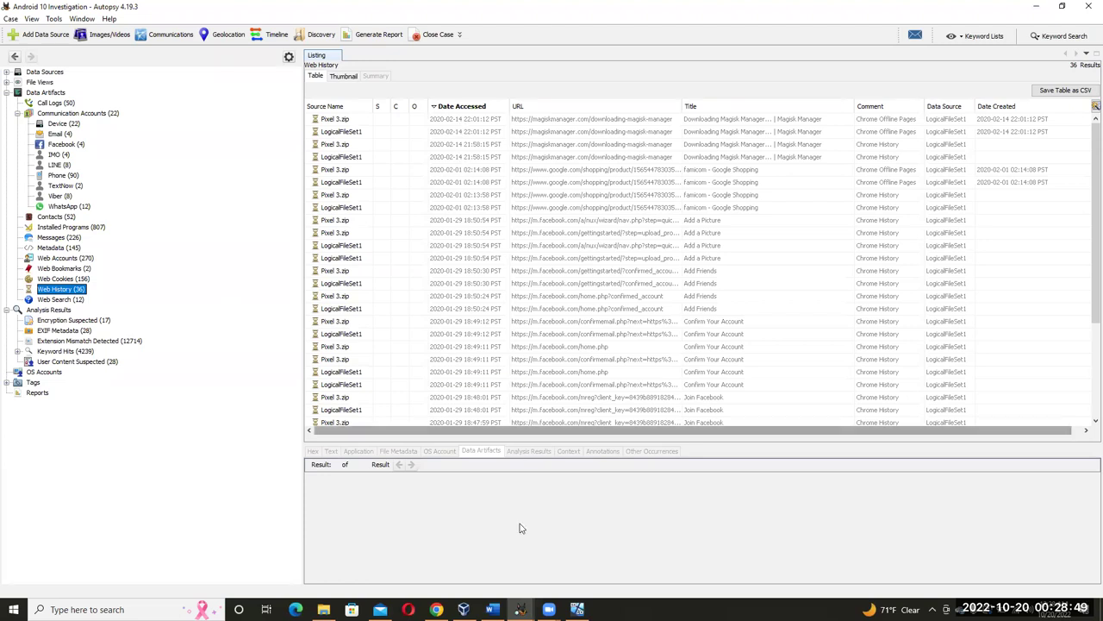
Highlight the Google shopping question in Word, and view the first famicom - Google Shopping visit in Autopsy to find its access date.
click(491, 609)
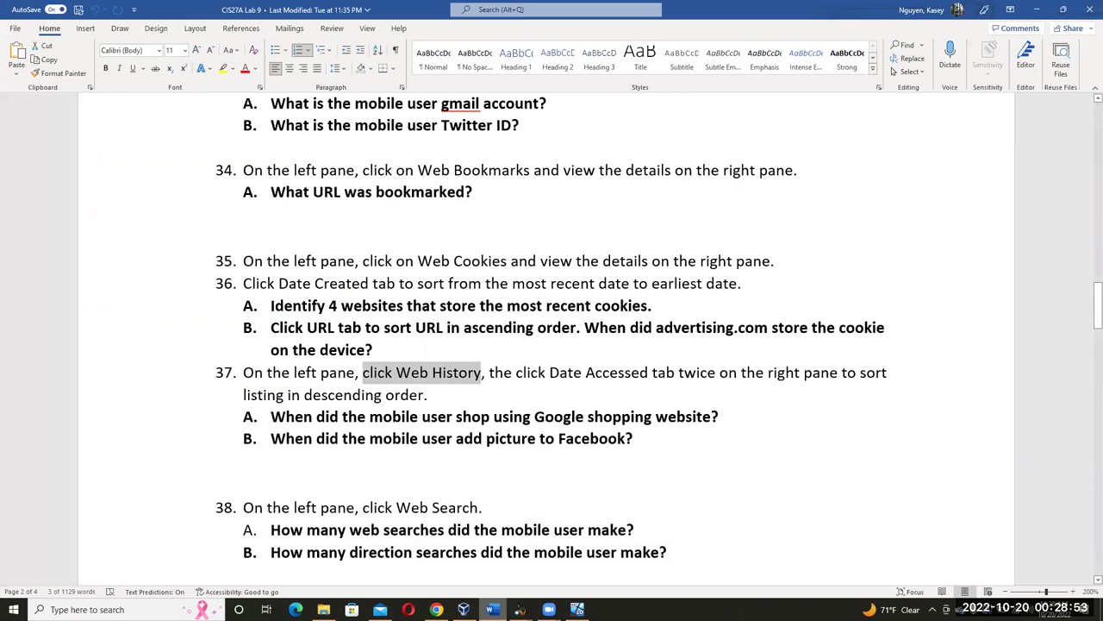
drag(556, 417, 716, 417)
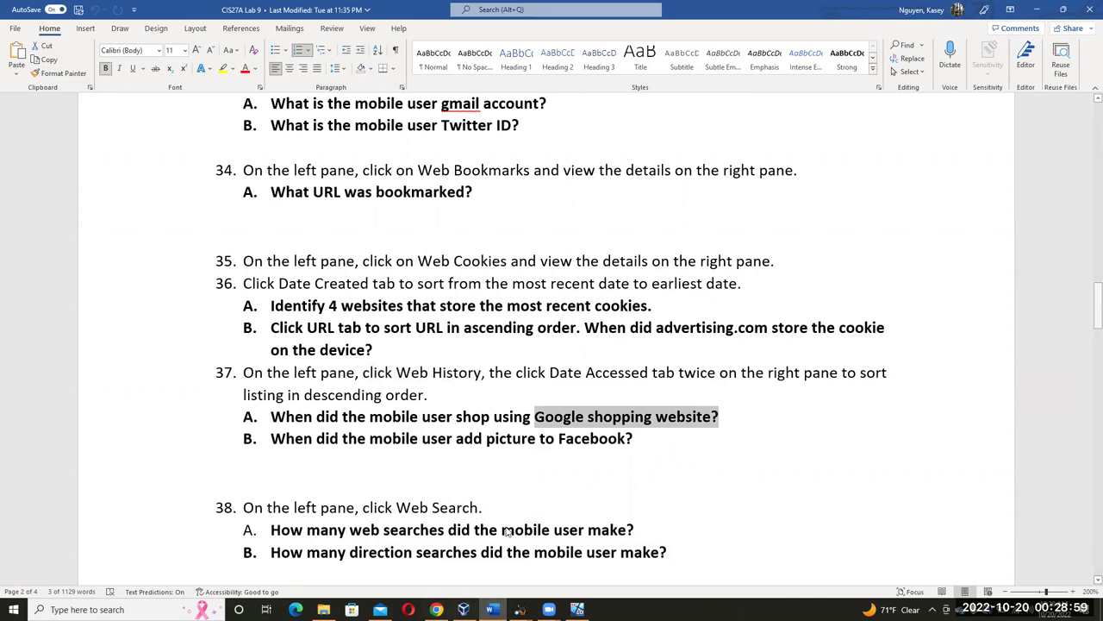
click(520, 609)
click(469, 571)
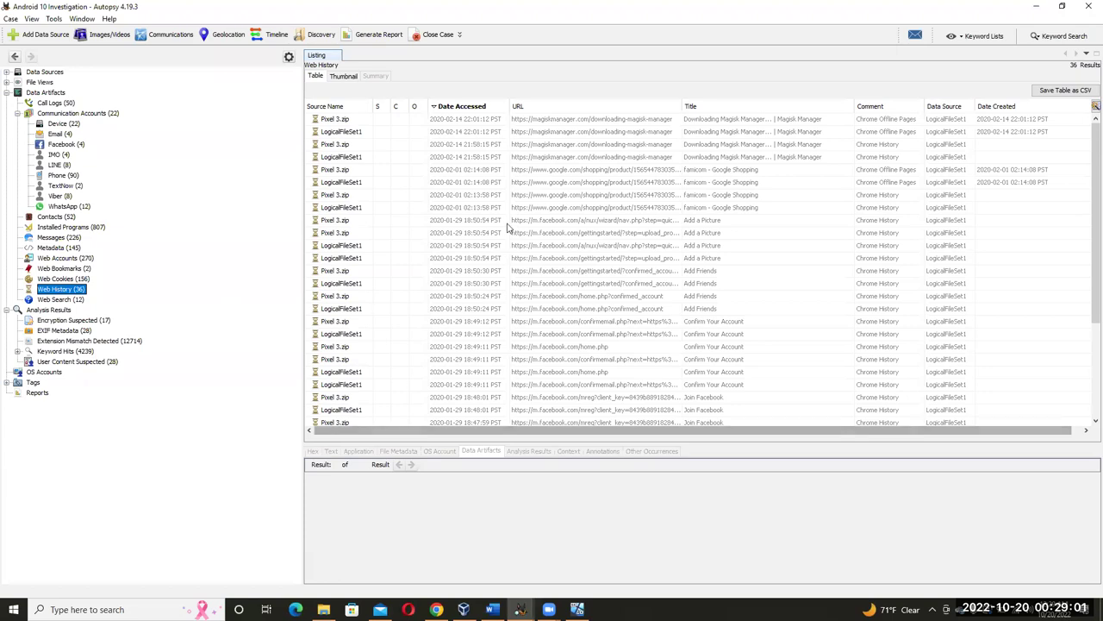
click(702, 174)
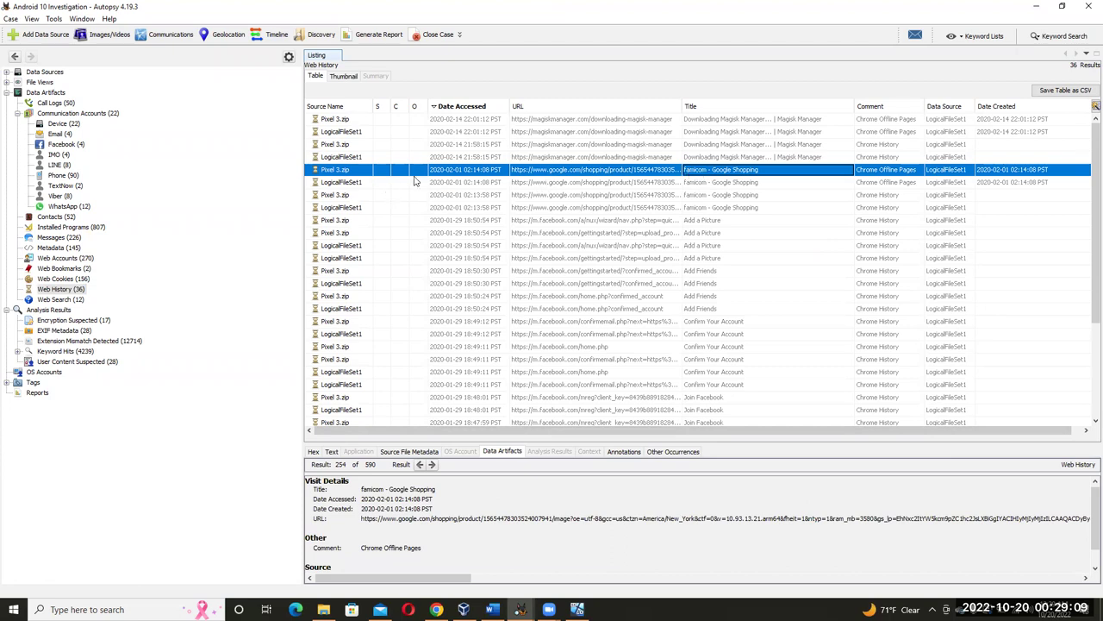
click(457, 171)
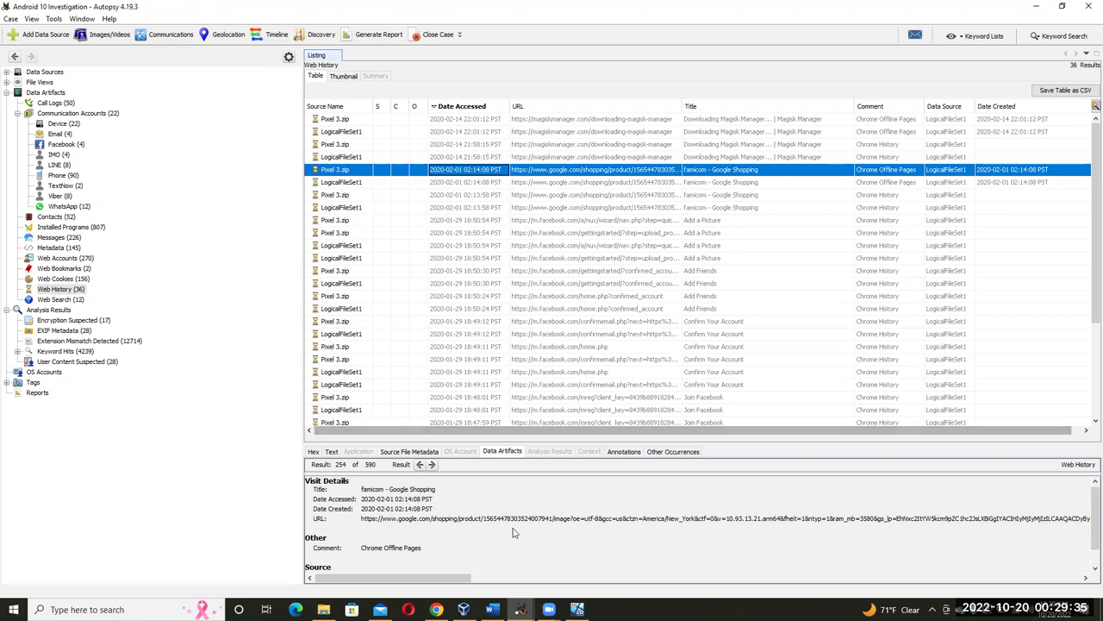
Highlight the Facebook picture question in Word, and view the first Add a Picture visit in Autopsy to find its access date.
click(491, 609)
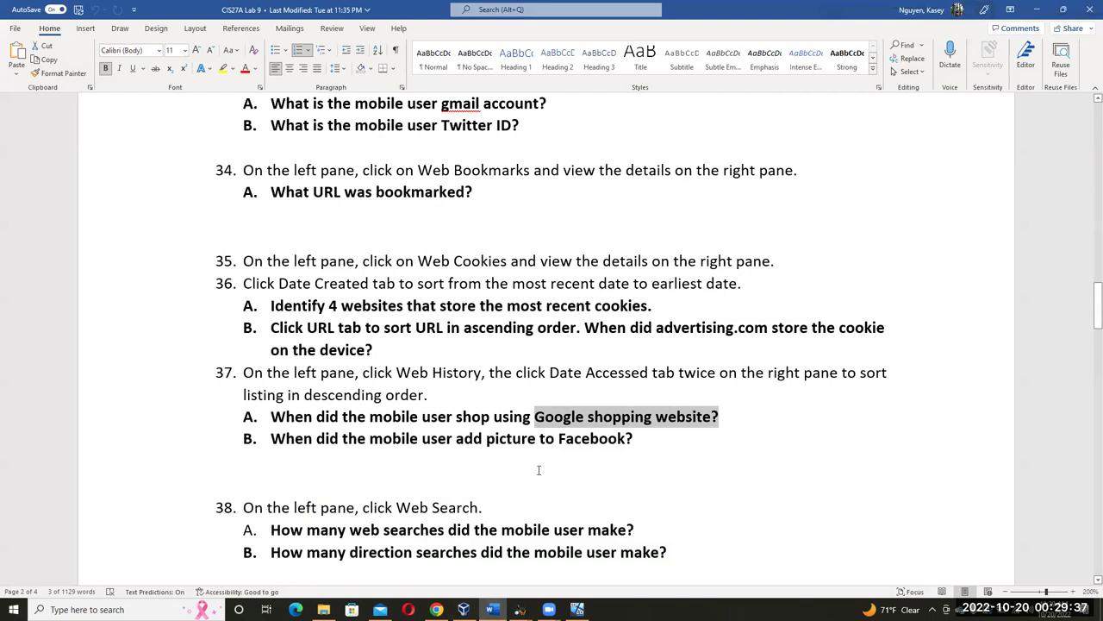
drag(632, 439, 540, 441)
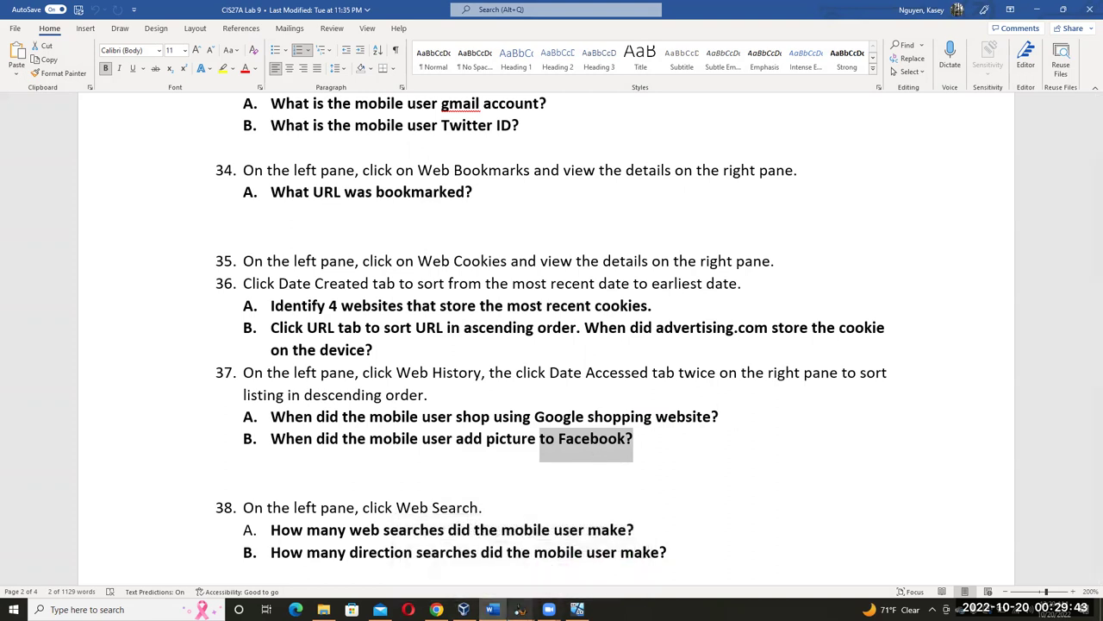
mouse_move(519, 610)
click(457, 561)
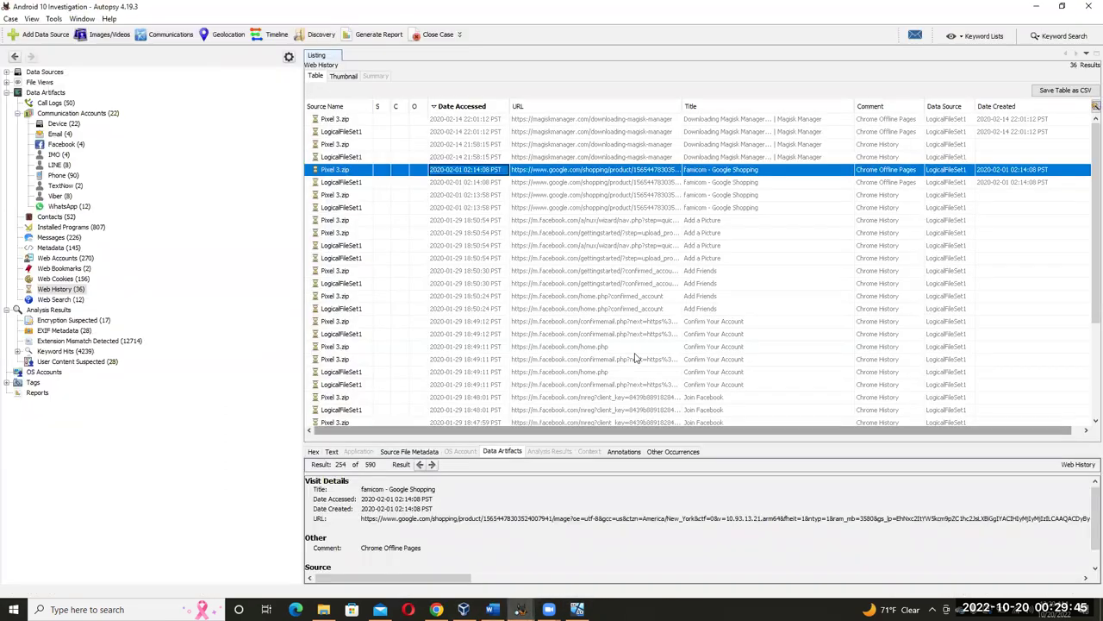
click(578, 221)
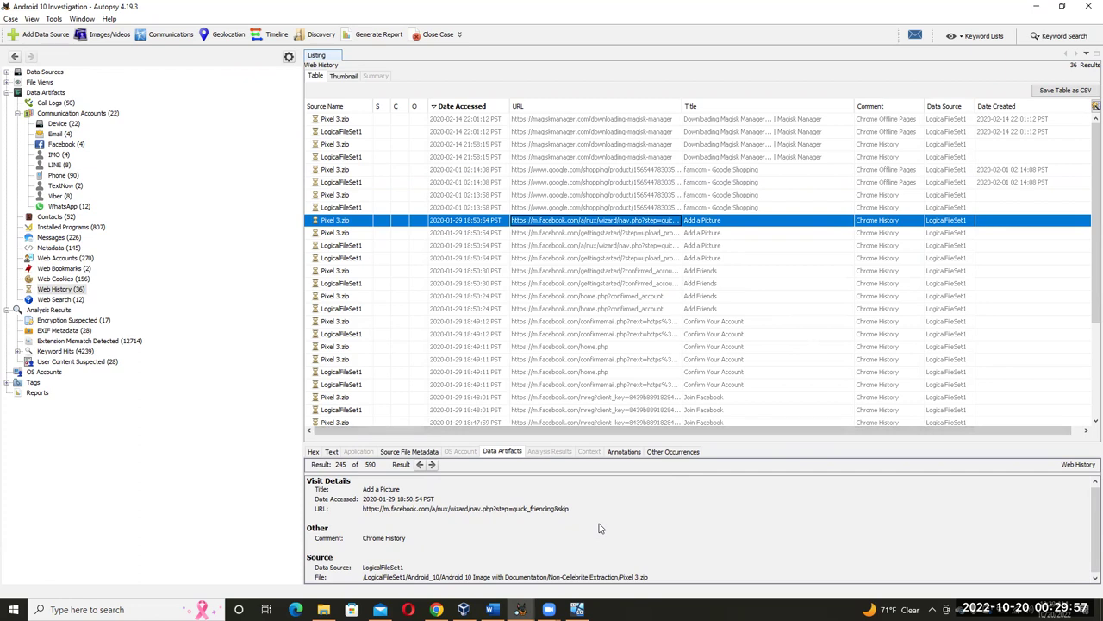
Read question 38 in the Word document, and list the Web Search artifacts in Autopsy.
click(491, 609)
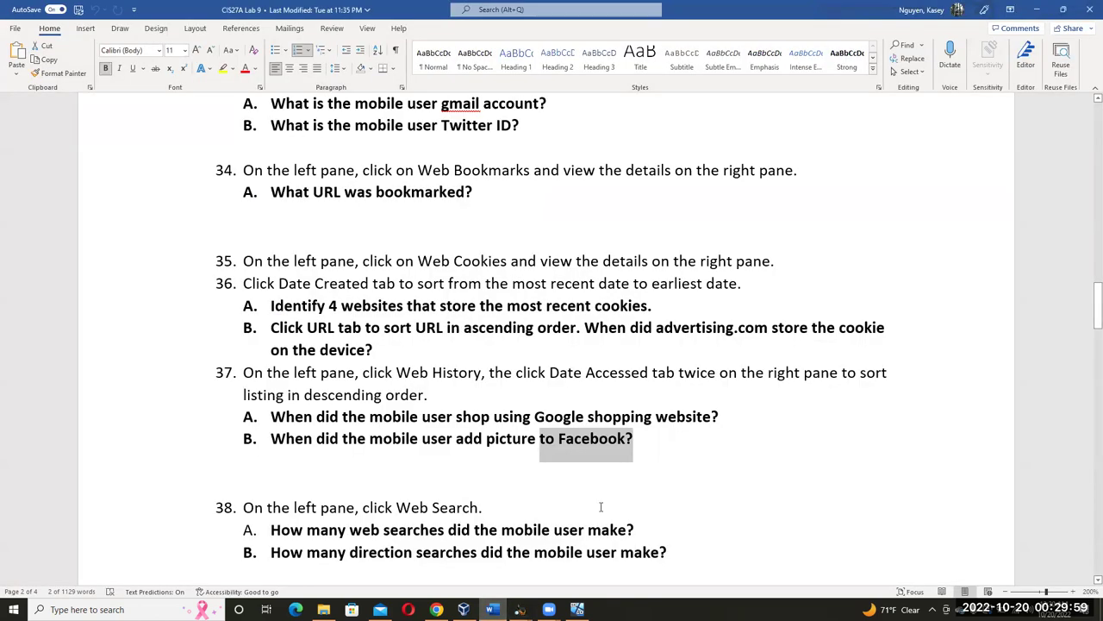
click(666, 472)
scroll(665, 497, down, 4)
scroll(666, 497, down, 1)
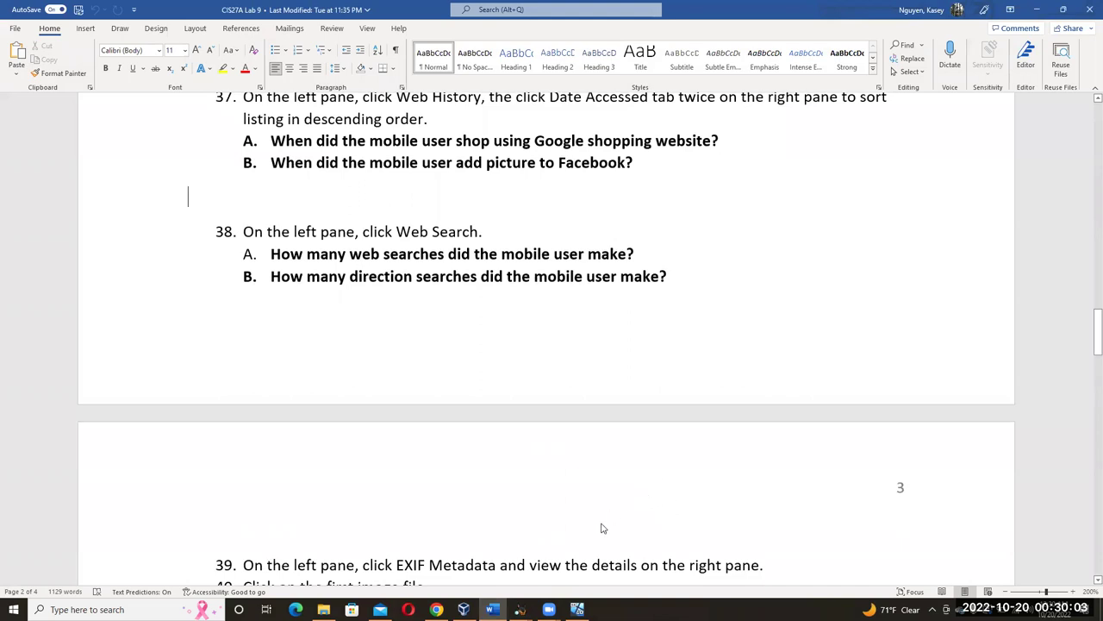
click(521, 230)
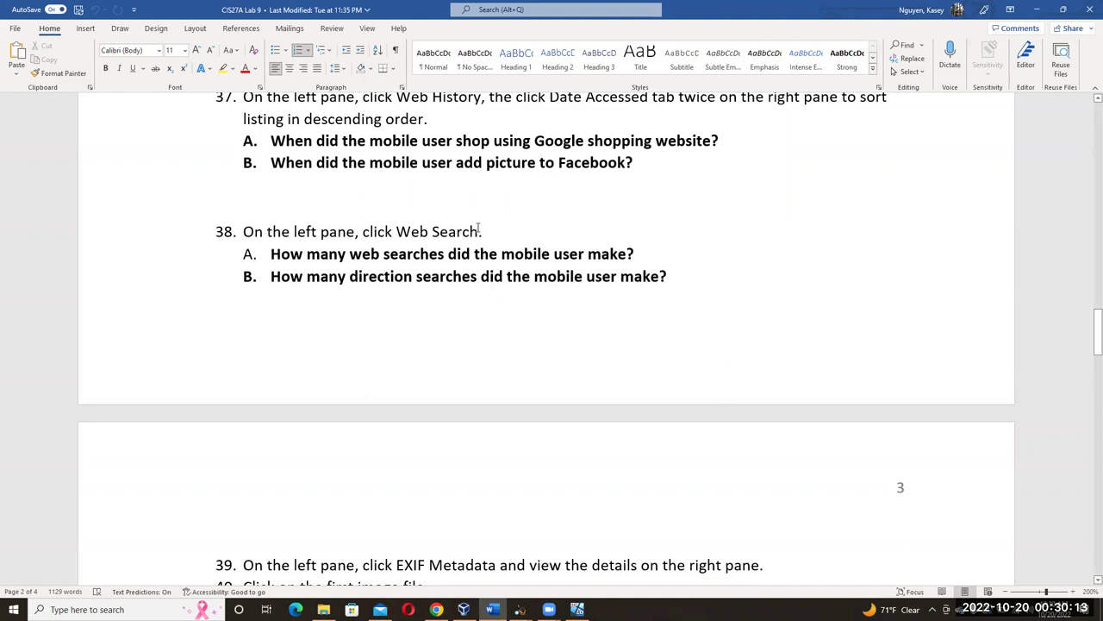
click(438, 559)
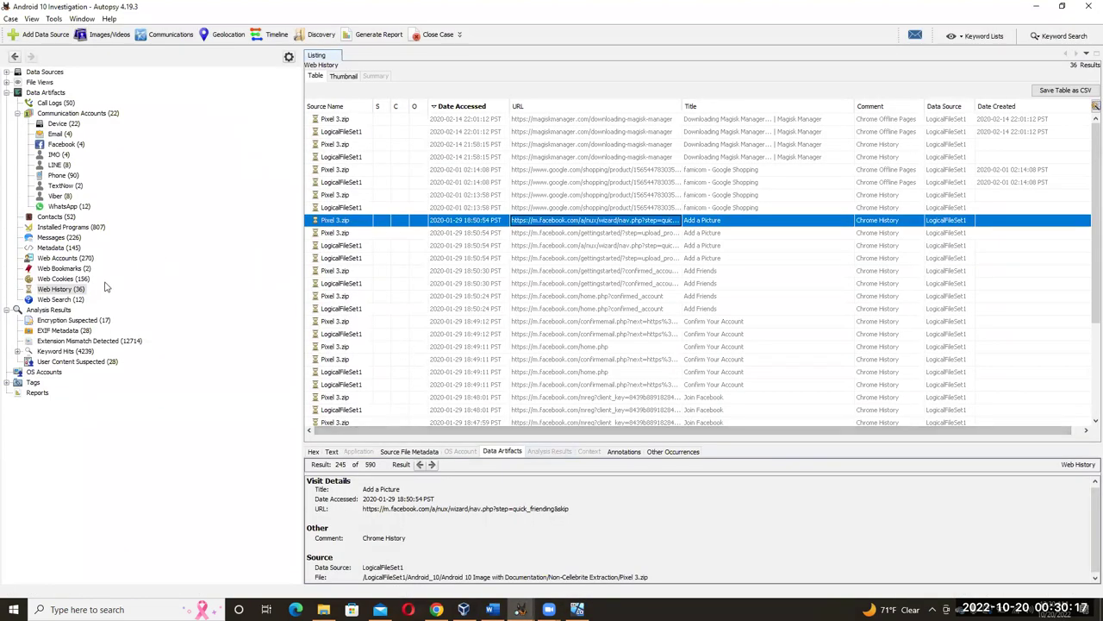
click(60, 299)
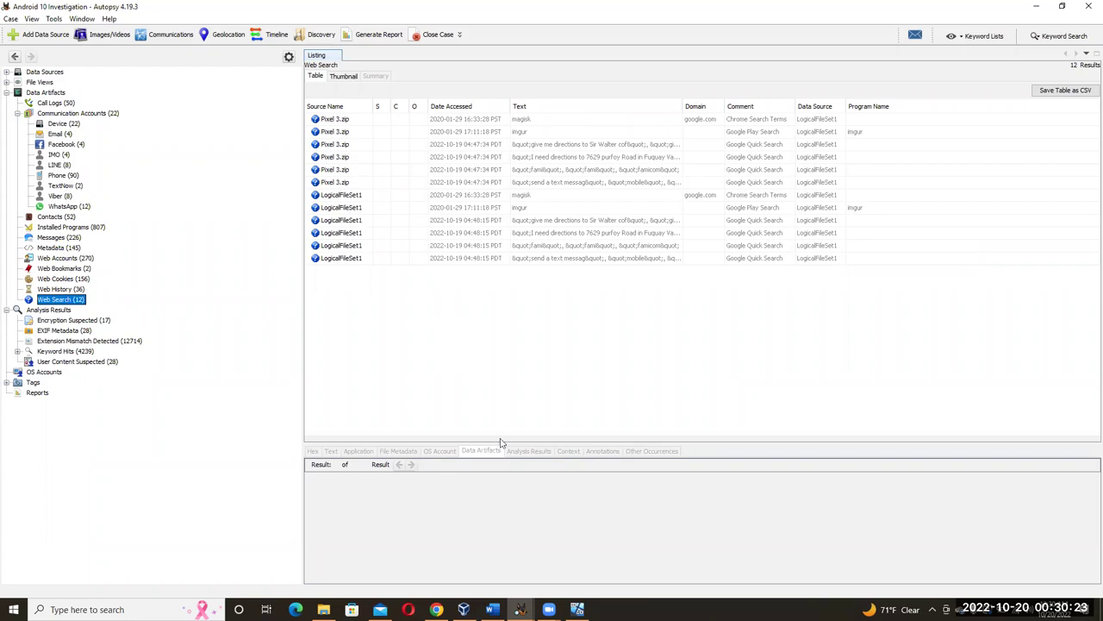
View the details of the two LogicalFileSet1 direction searches in Autopsy, and highlight question 38B in Word.
click(491, 610)
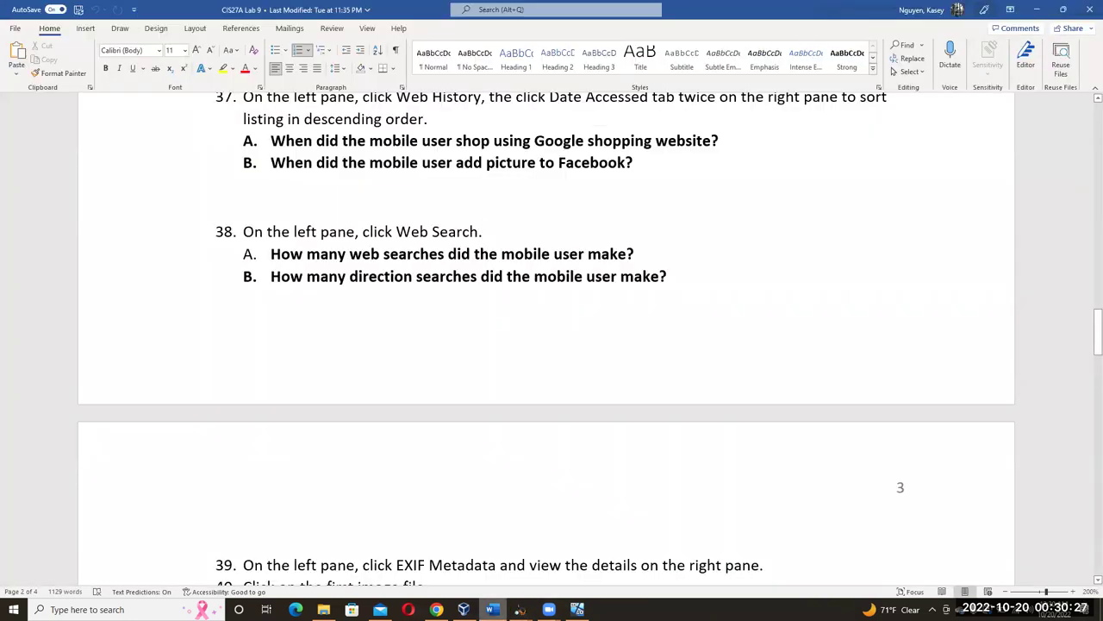
key(alt+Tab)
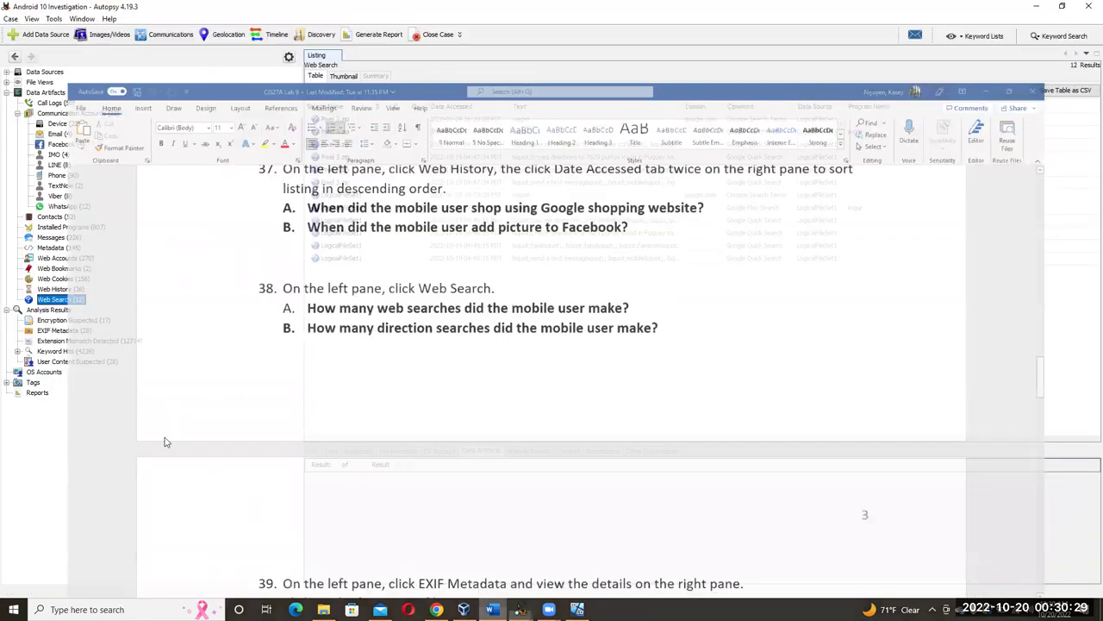
click(492, 609)
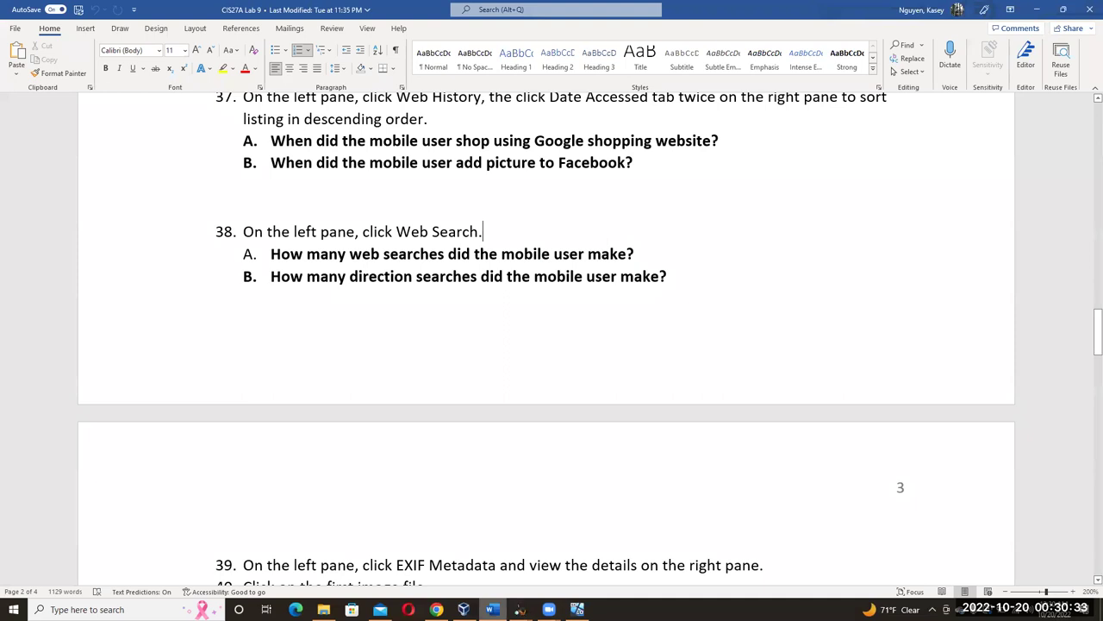
key(alt+Tab)
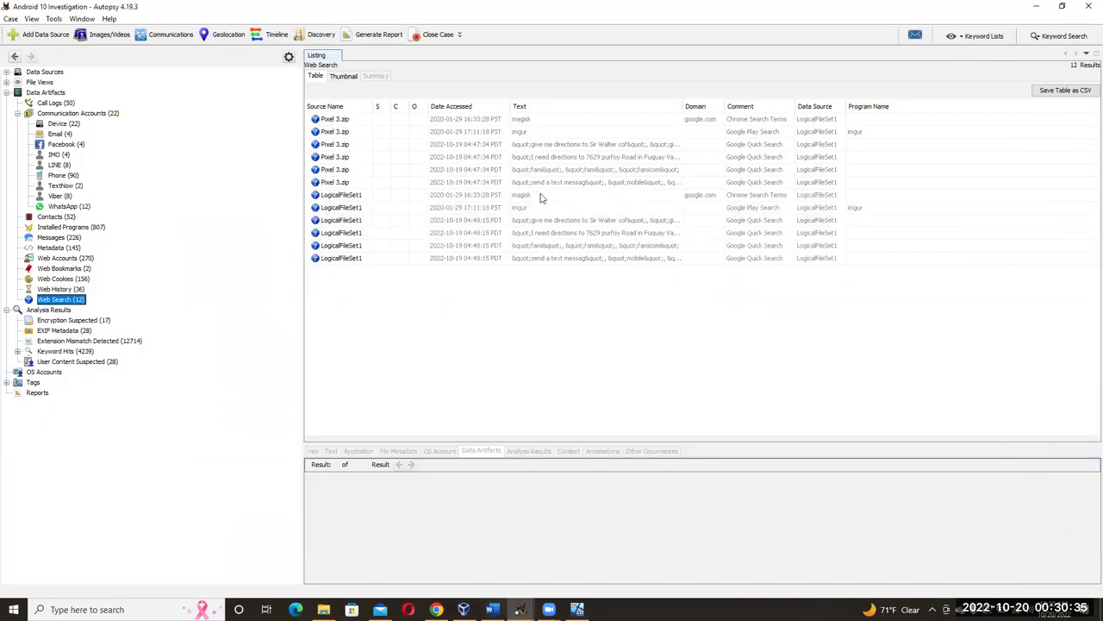
click(544, 222)
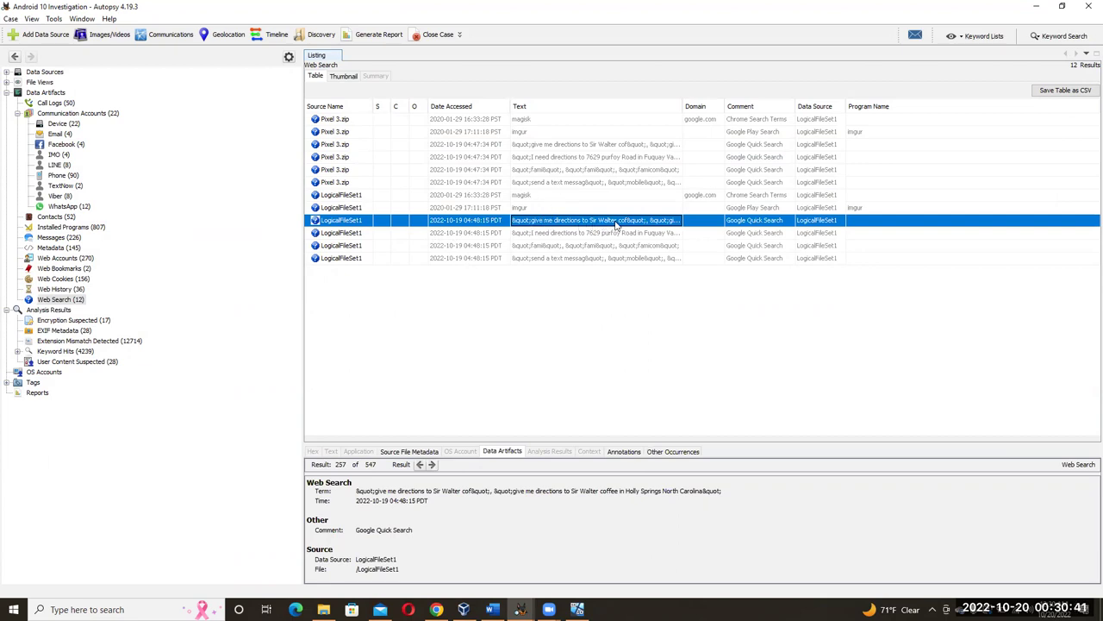
click(533, 235)
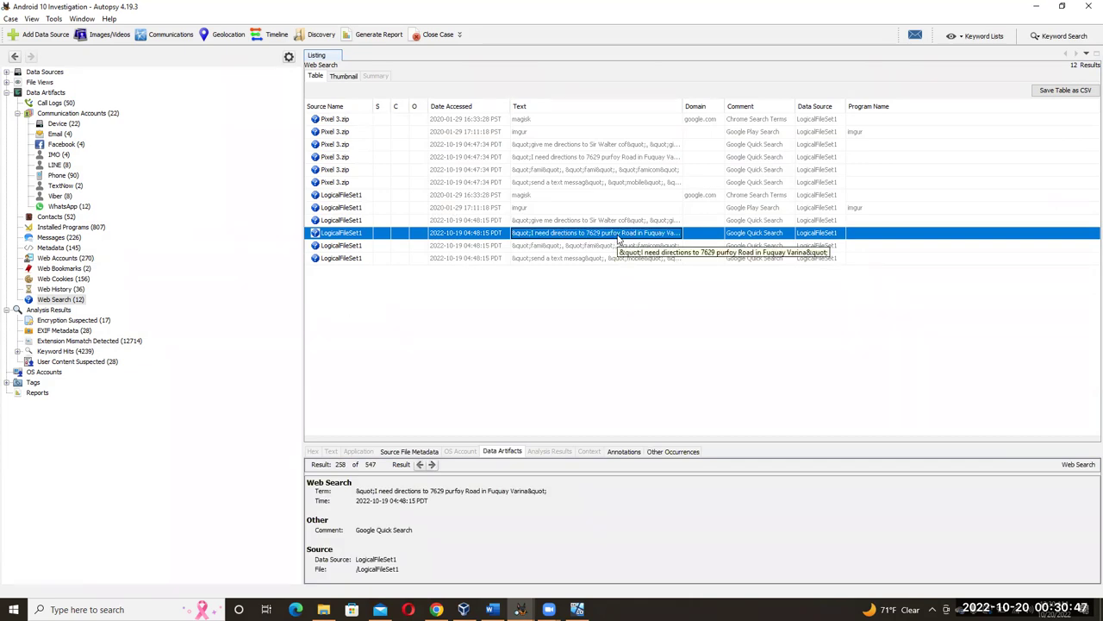
click(491, 609)
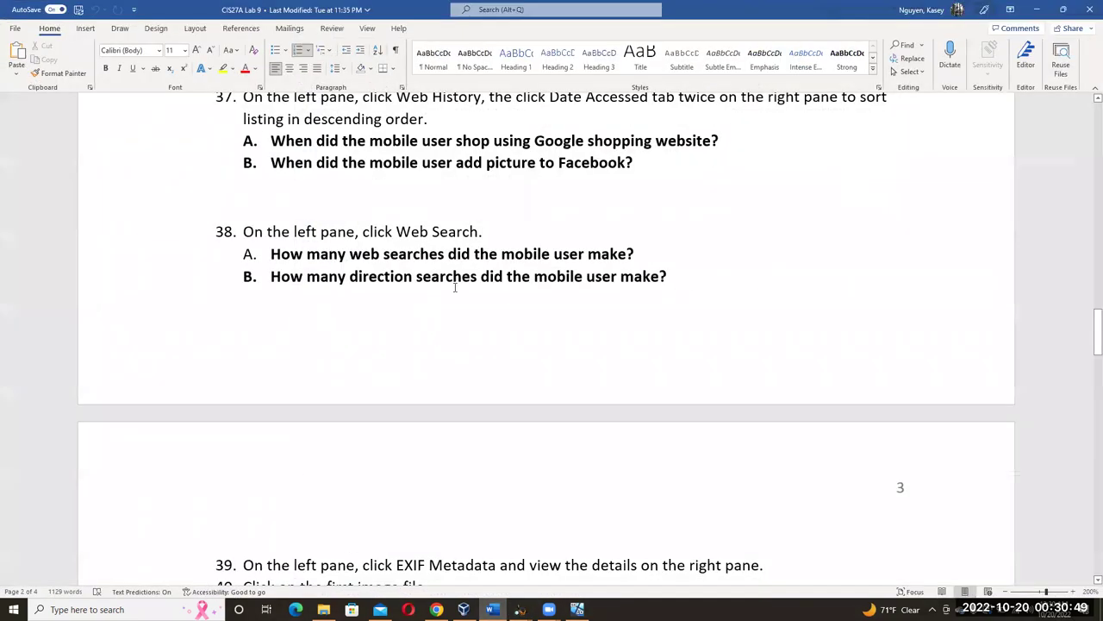
drag(663, 280, 239, 278)
Locate the EXIF Metadata instruction in item 39 of the Word document, and list the EXIF Metadata in Autopsy.
scroll(520, 435, down, 3)
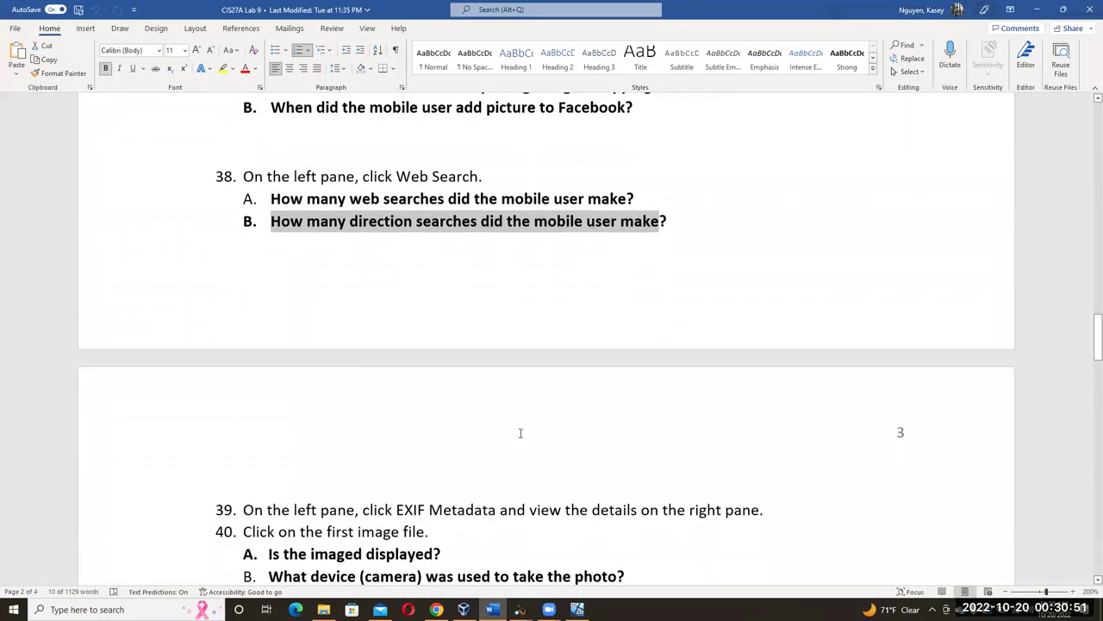
scroll(521, 433, down, 3)
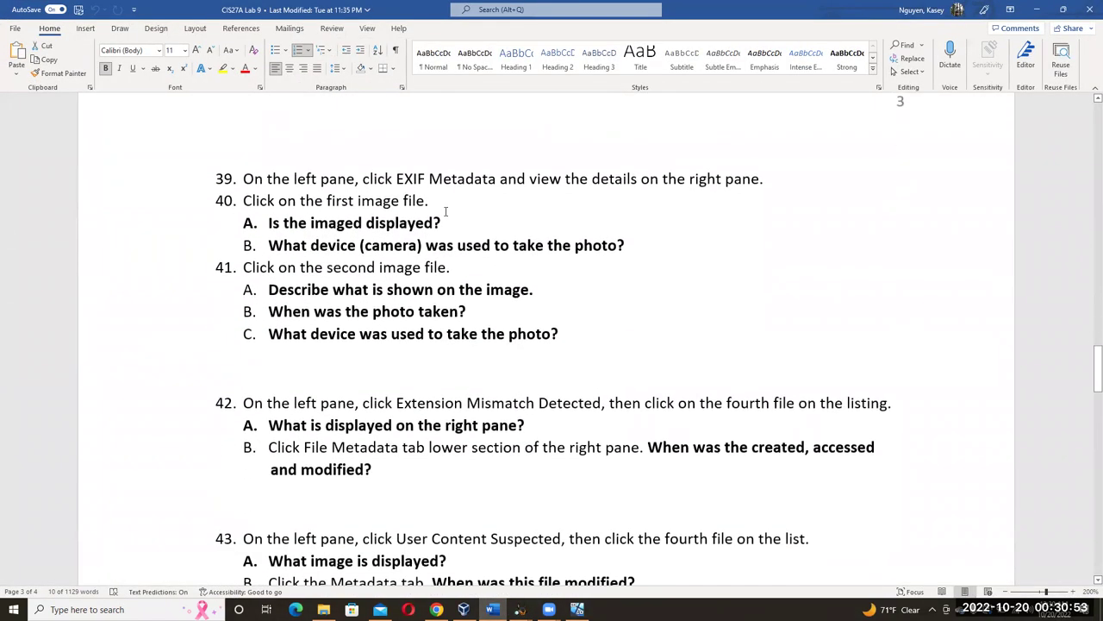
click(413, 178)
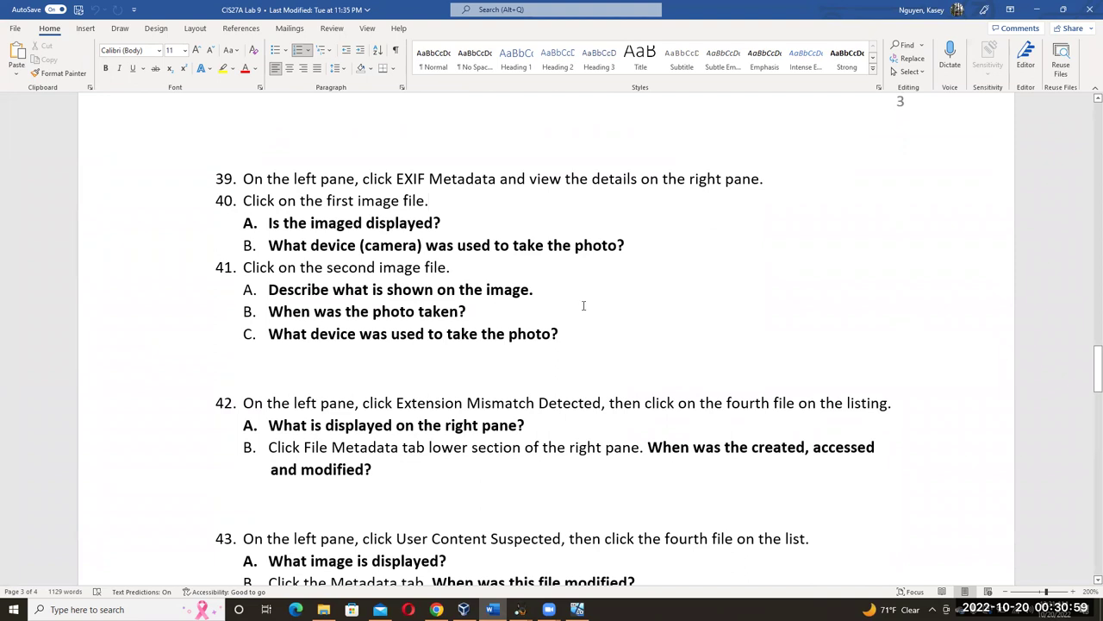
click(519, 609)
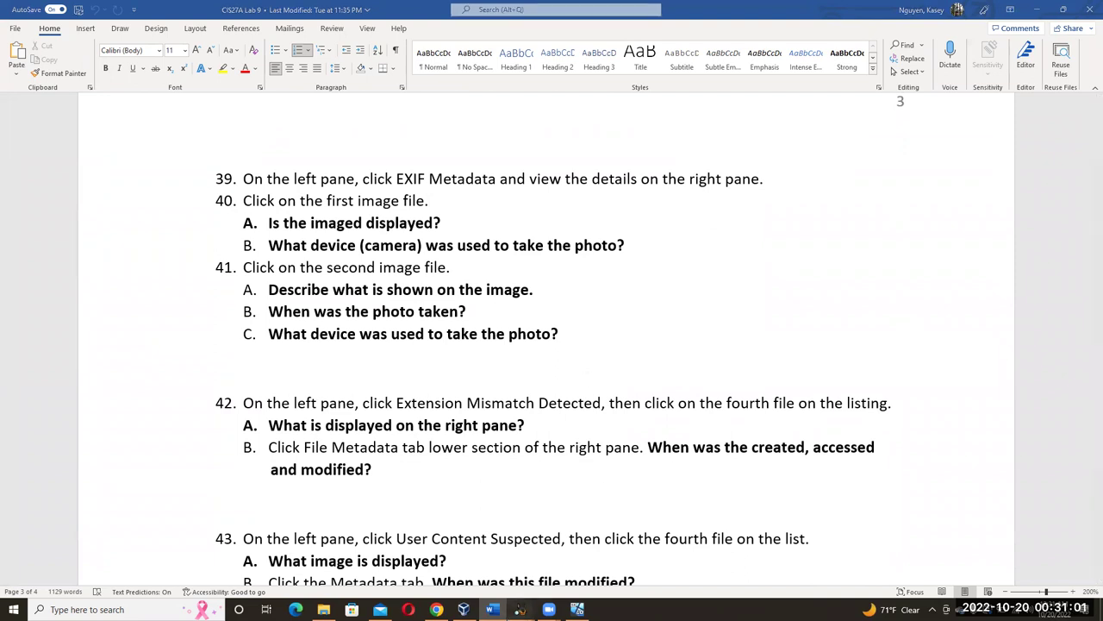
click(450, 563)
click(53, 331)
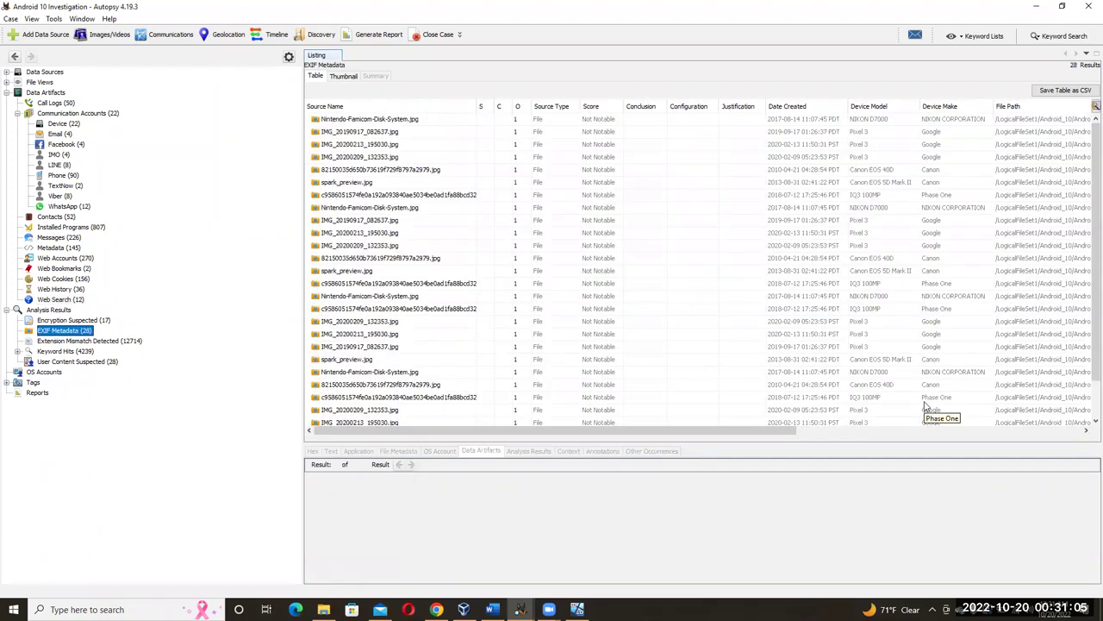
Open the first EXIF image, Nintendo-Famicom-Disk-System.jpg, in its source Download folder and preview the picture.
click(397, 119)
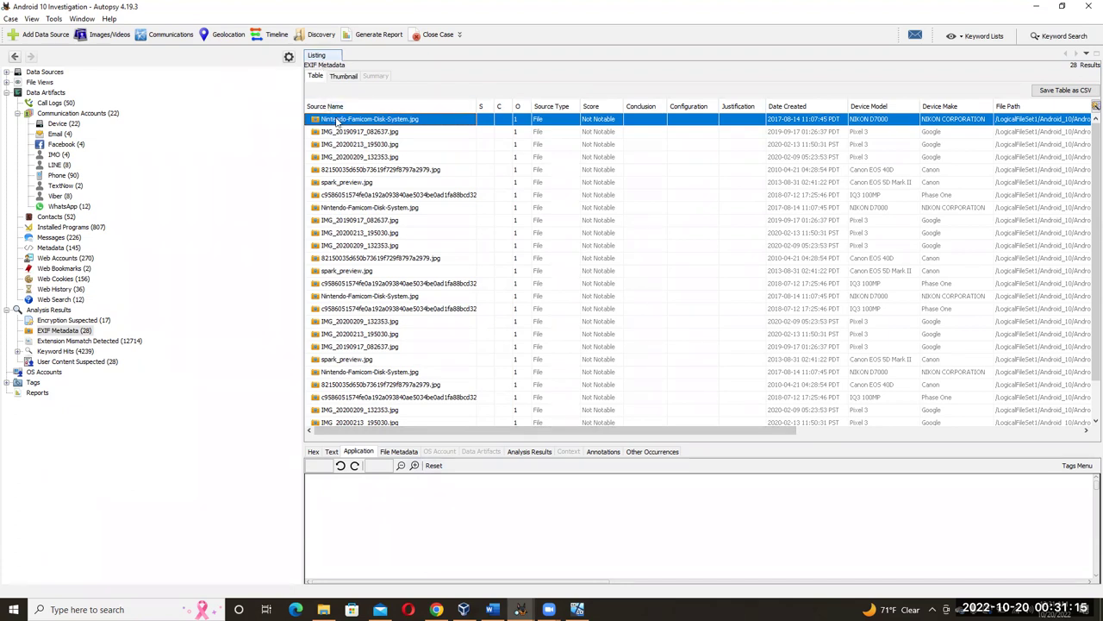
double_click(362, 121)
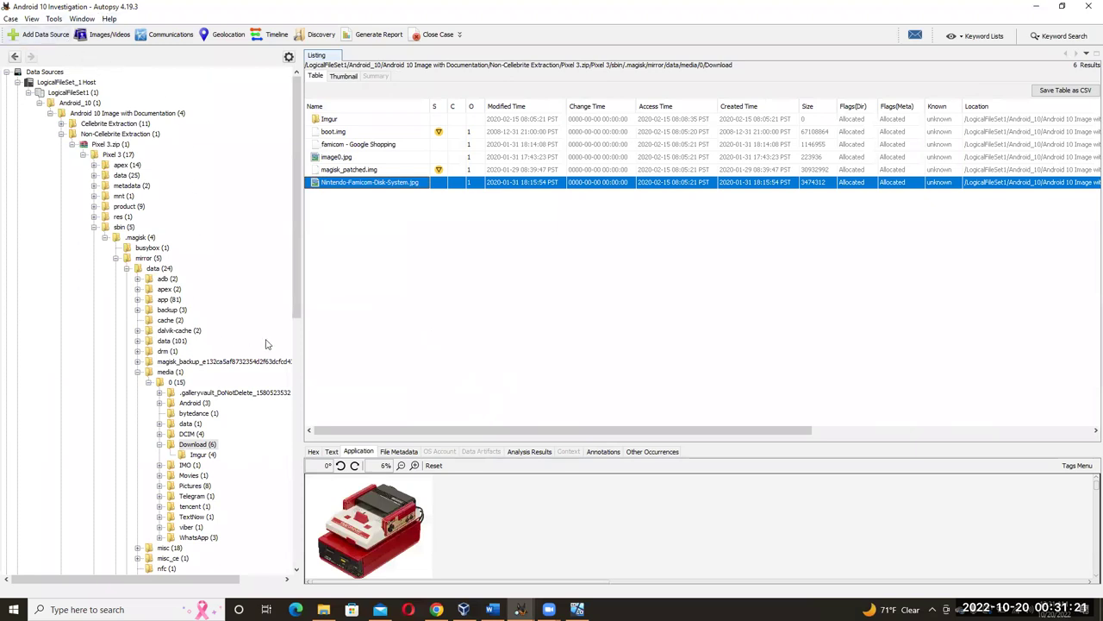
click(519, 609)
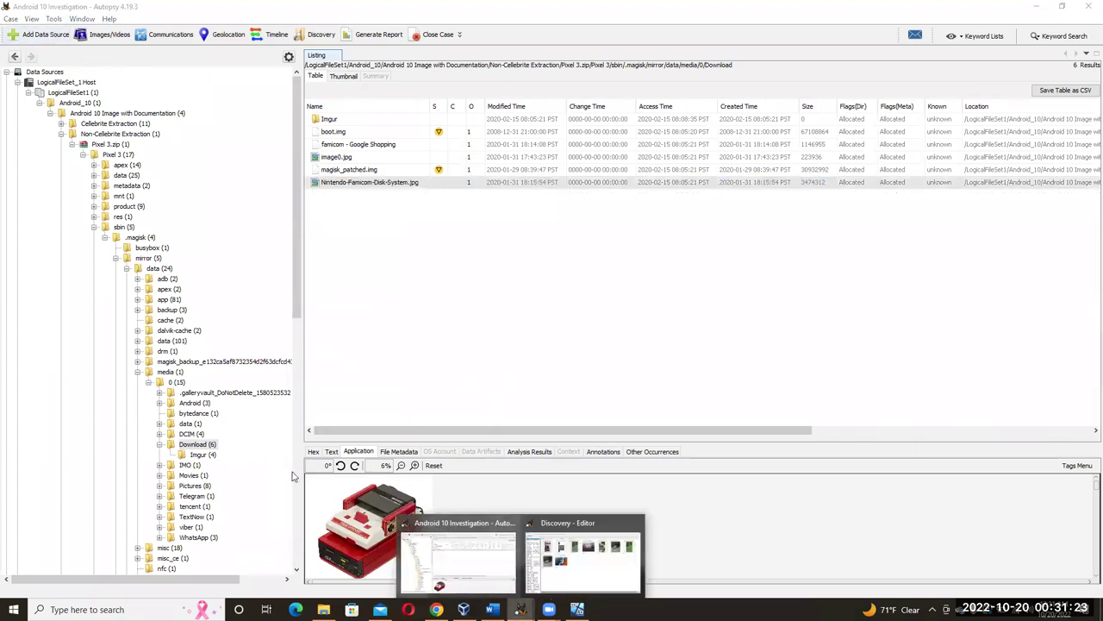
click(455, 484)
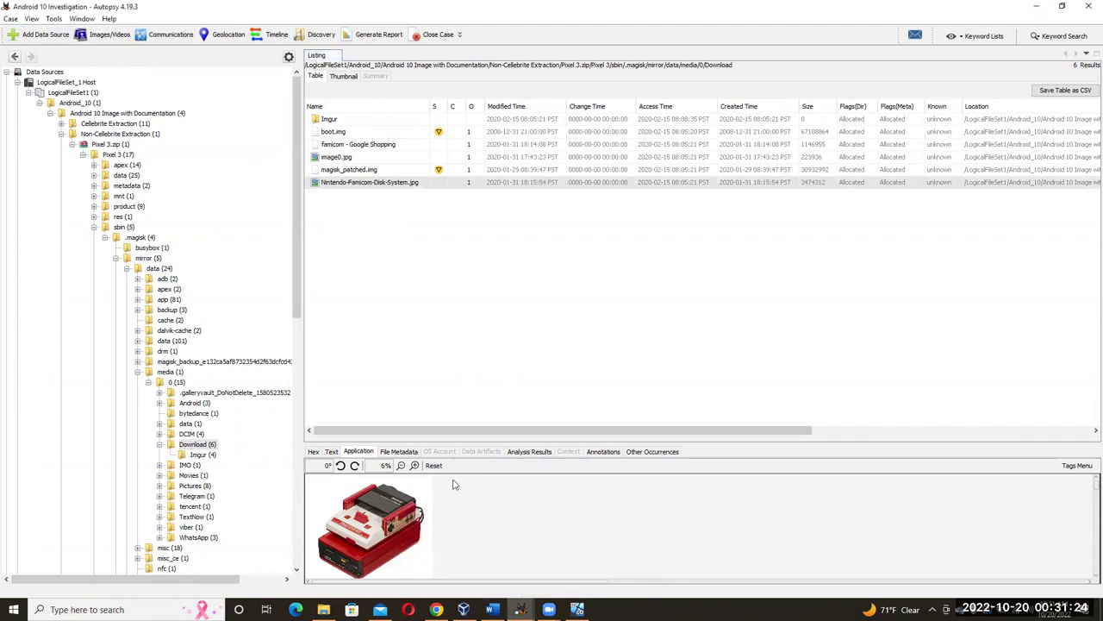
Examine the file metadata of Nintendo-Famicom-Disk-System.jpg against its preview, highlighting the internal ID, size and MIME type.
click(399, 451)
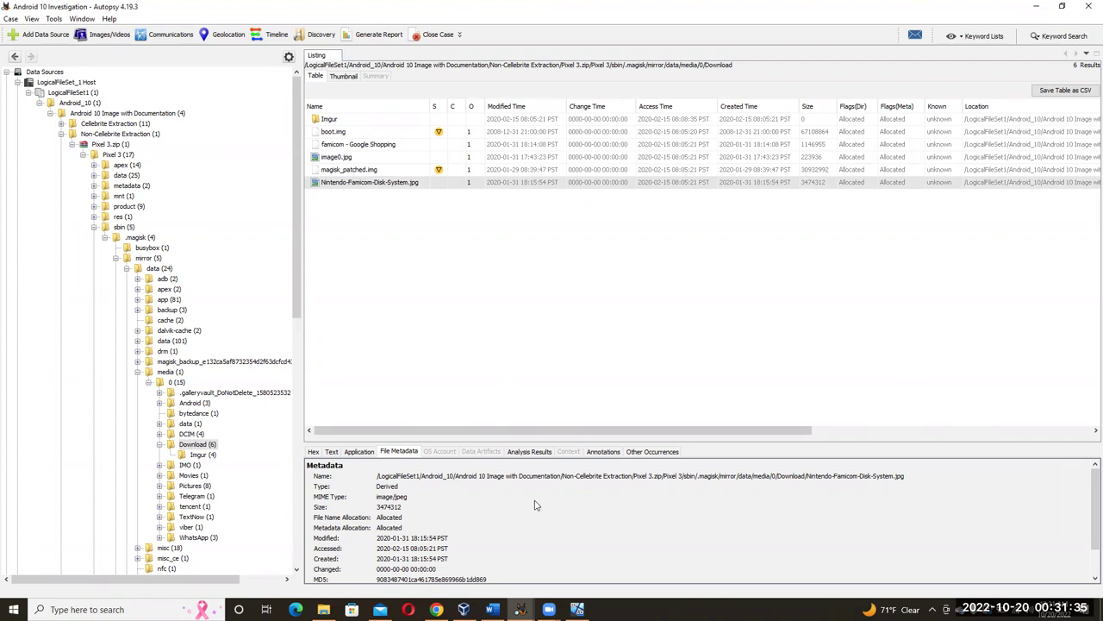
scroll(534, 505, down, 2)
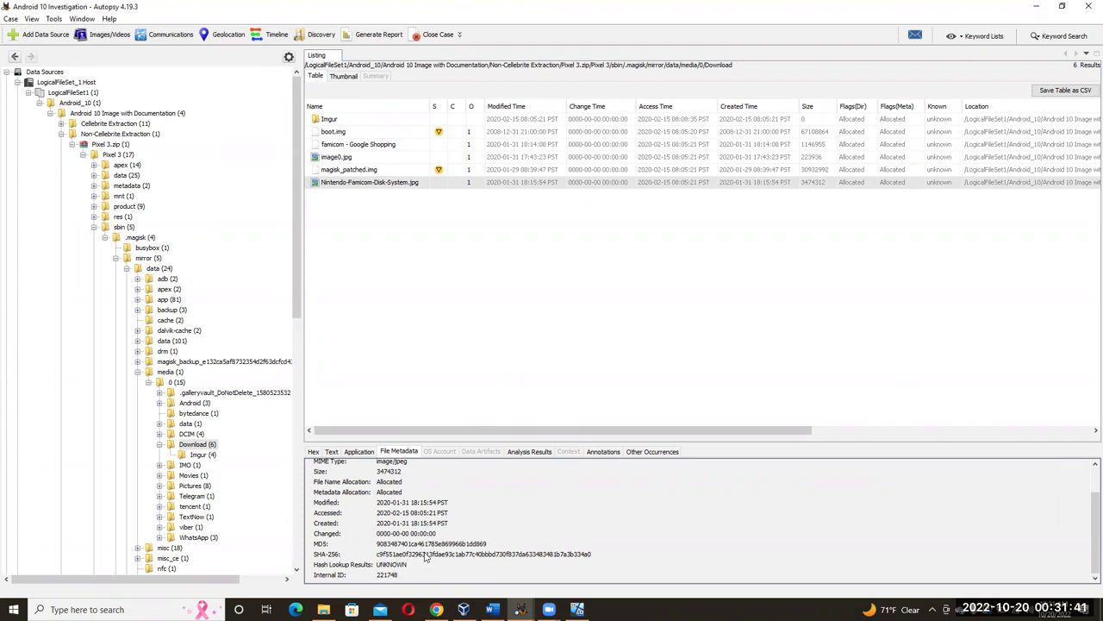
double_click(385, 575)
scroll(486, 491, up, 2)
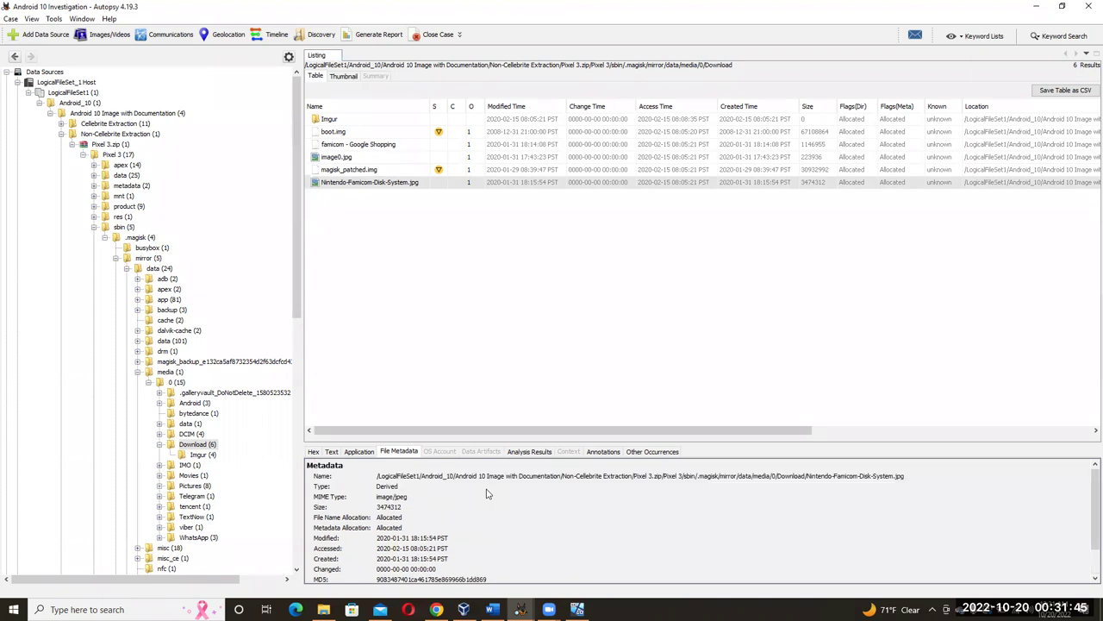
double_click(384, 507)
double_click(392, 497)
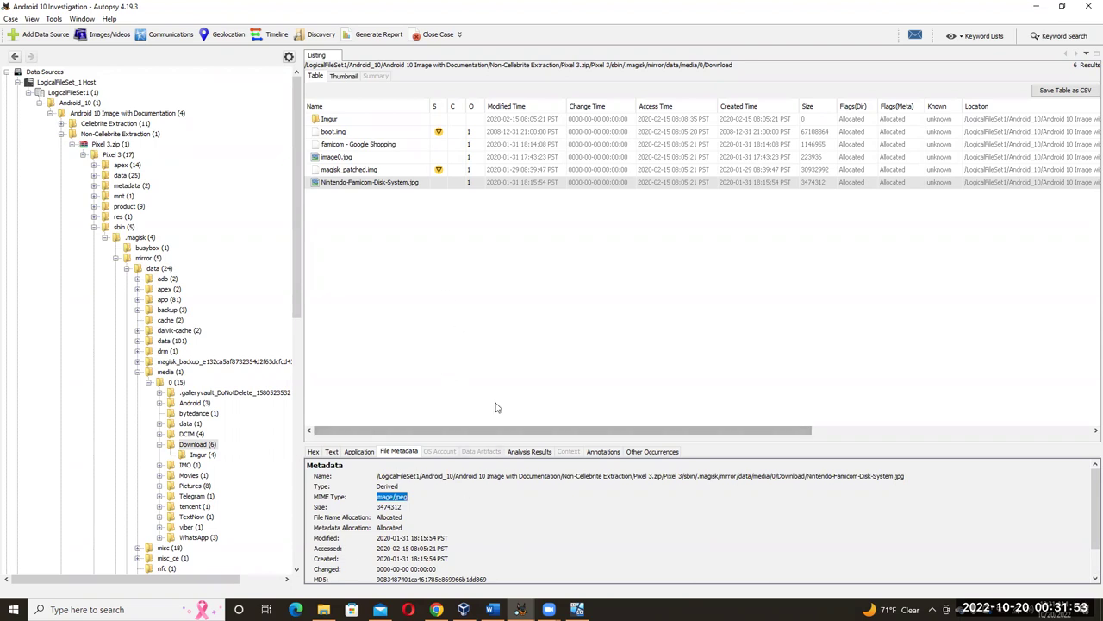
click(359, 451)
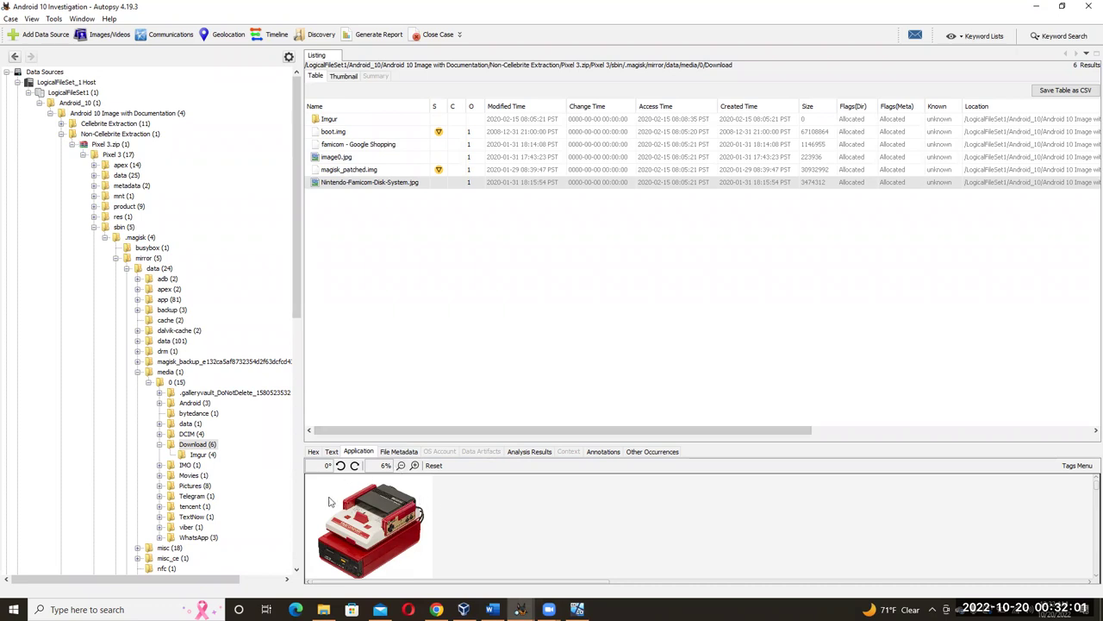
click(398, 451)
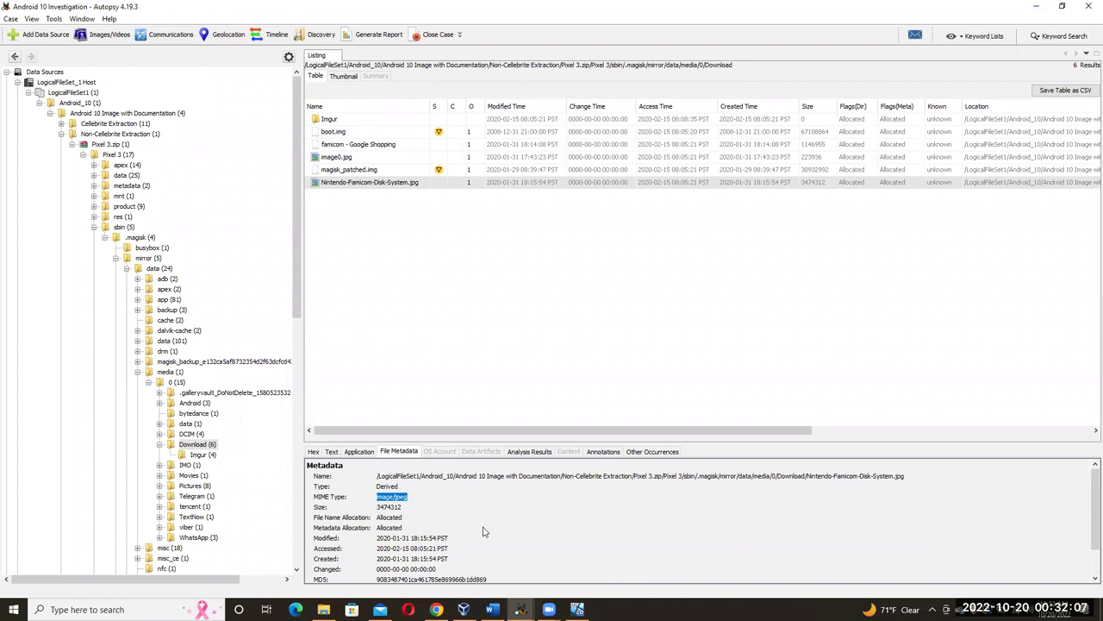
Check question 40A in Word, and view the preview, creation date and device details of the first EXIF Metadata image in Autopsy.
click(491, 609)
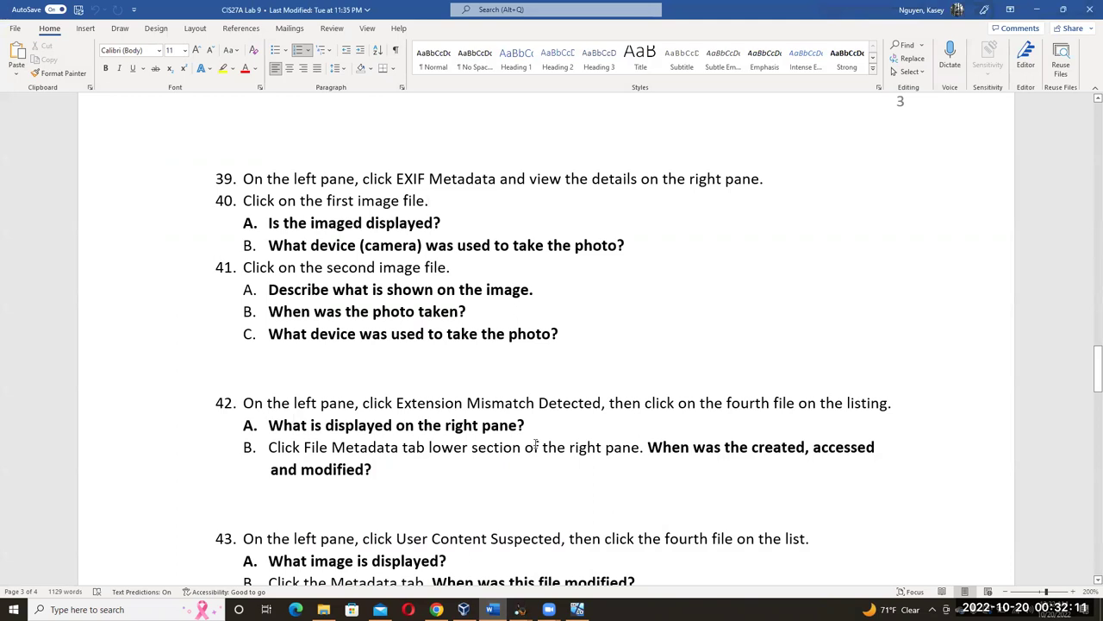
click(445, 222)
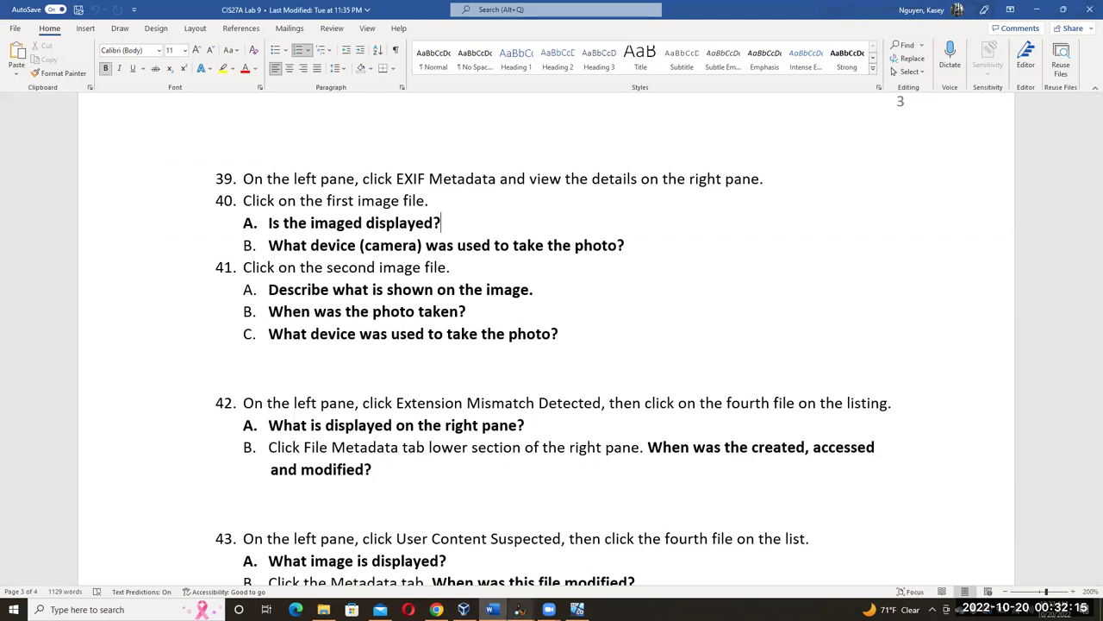
mouse_move(520, 609)
click(457, 559)
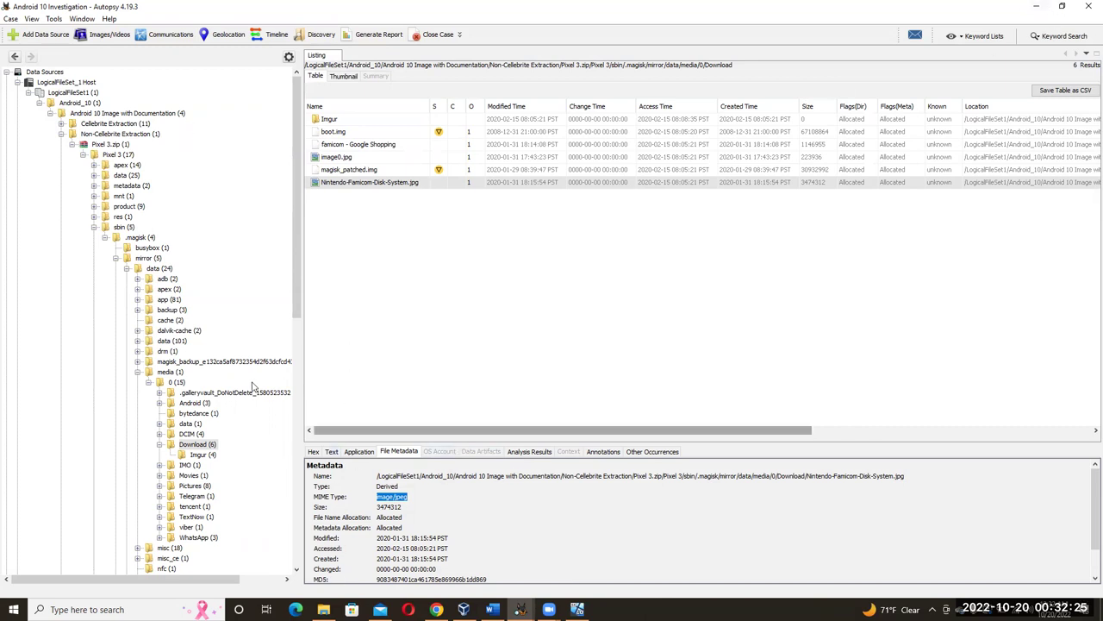
scroll(252, 385, down, 13)
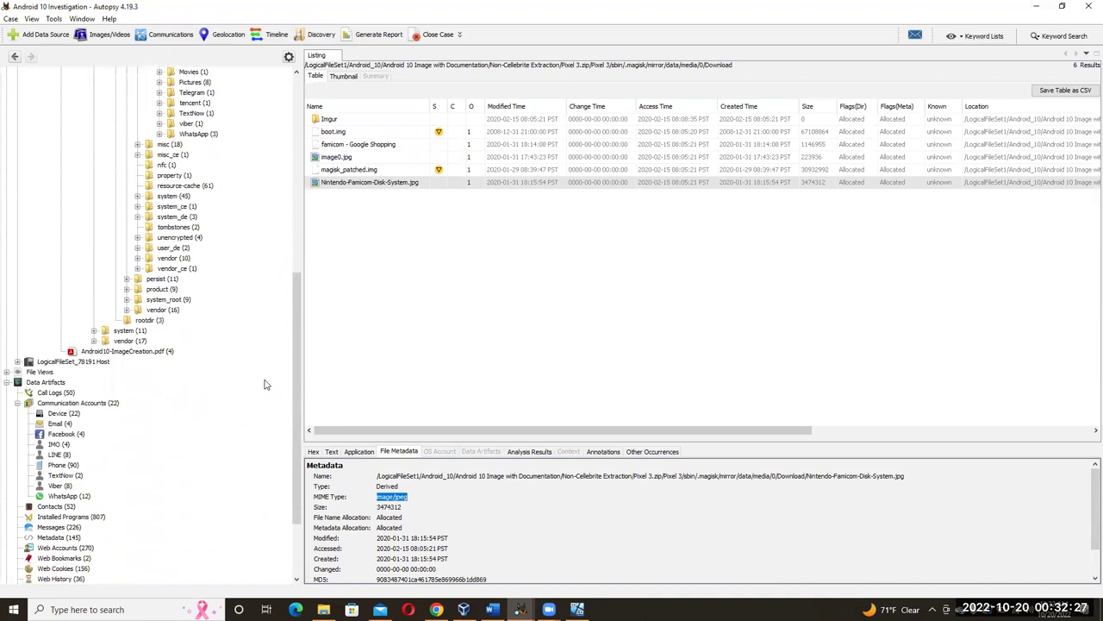
scroll(266, 384, down, 3)
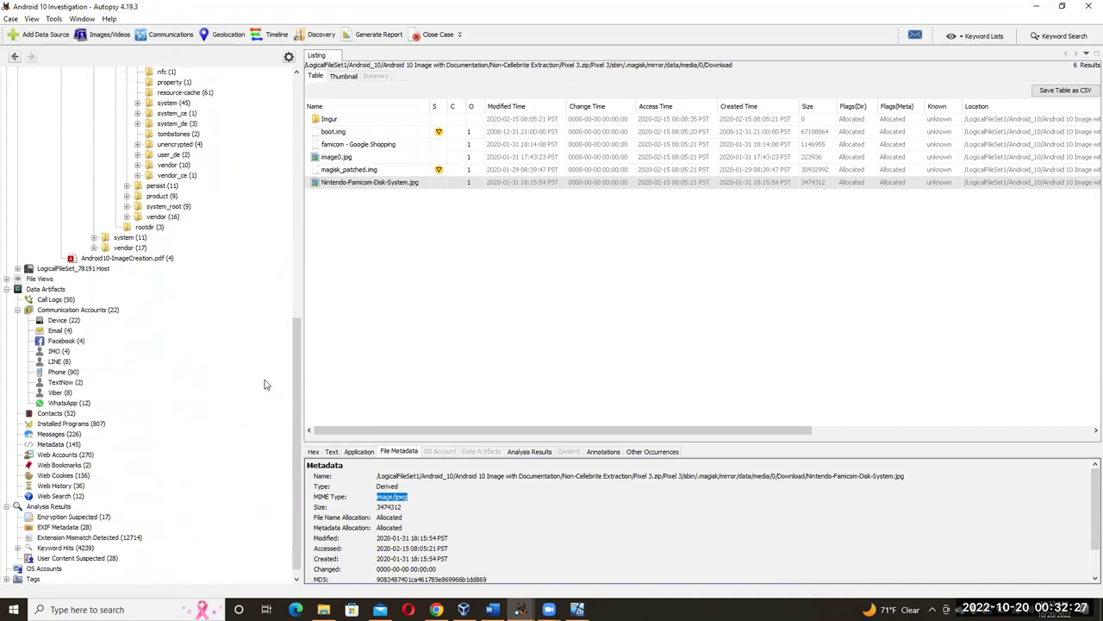
click(81, 528)
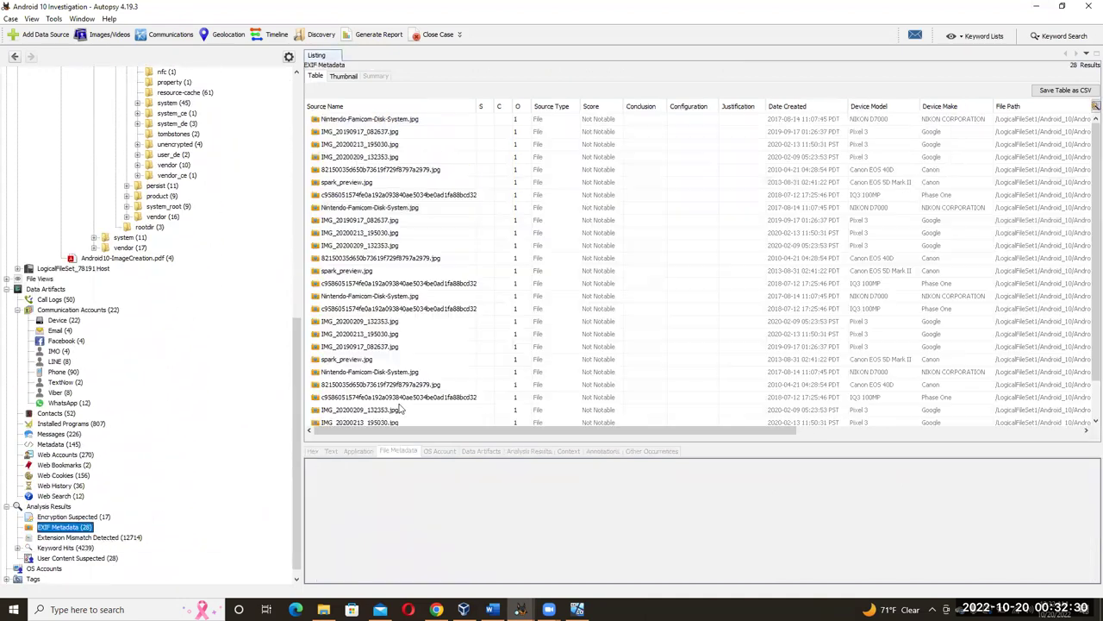
click(413, 121)
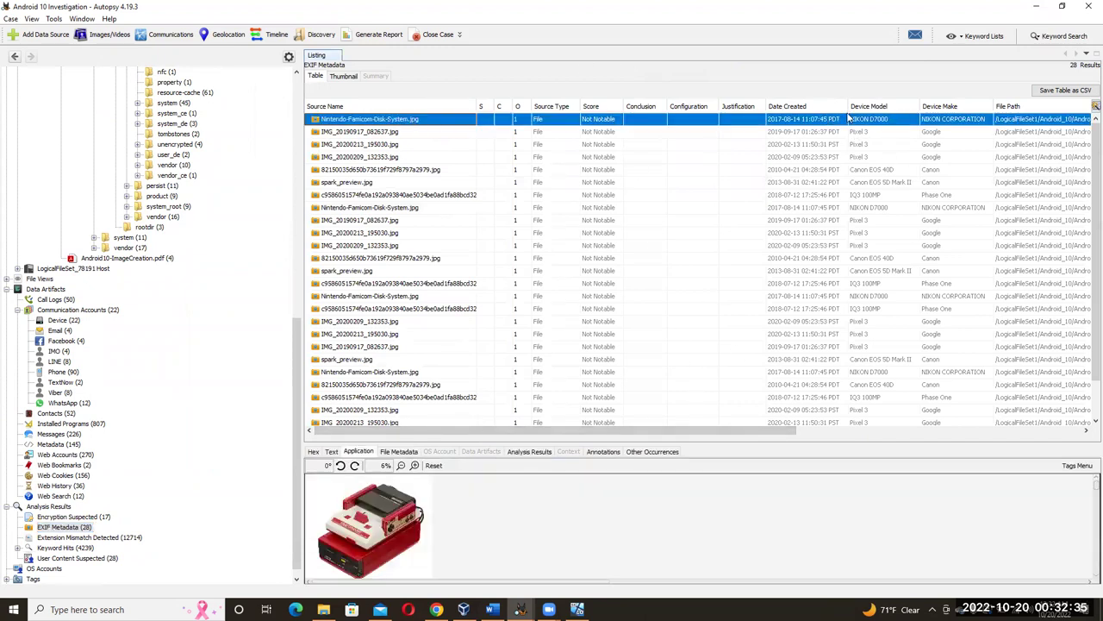
drag(652, 429, 673, 444)
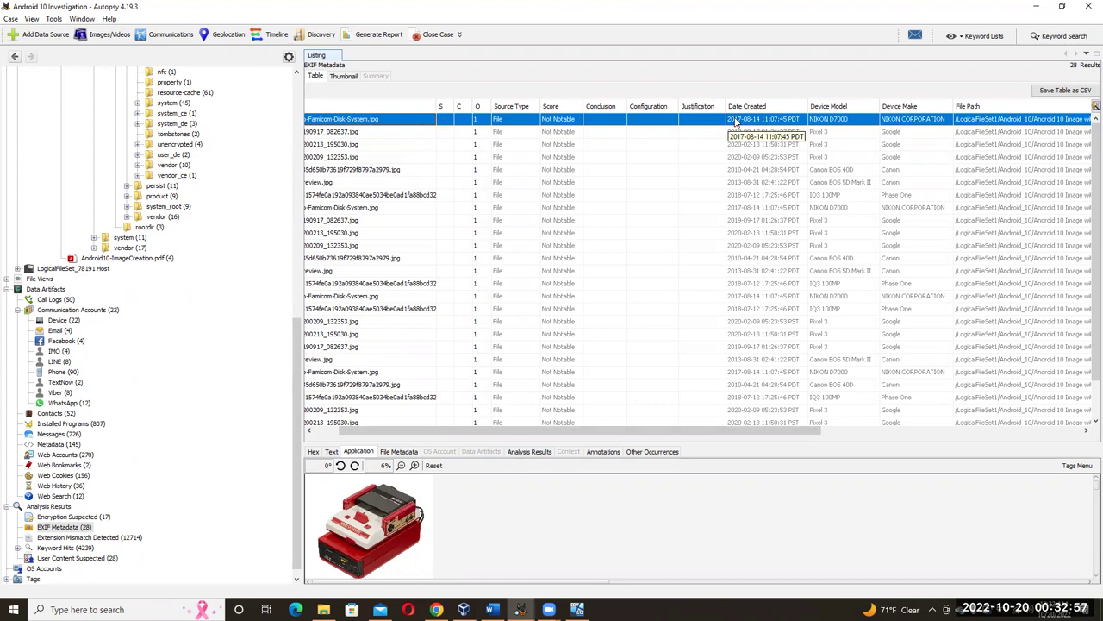
Switch to Word and highlight question 40B and questions 41A to 41C about the second image.
click(491, 609)
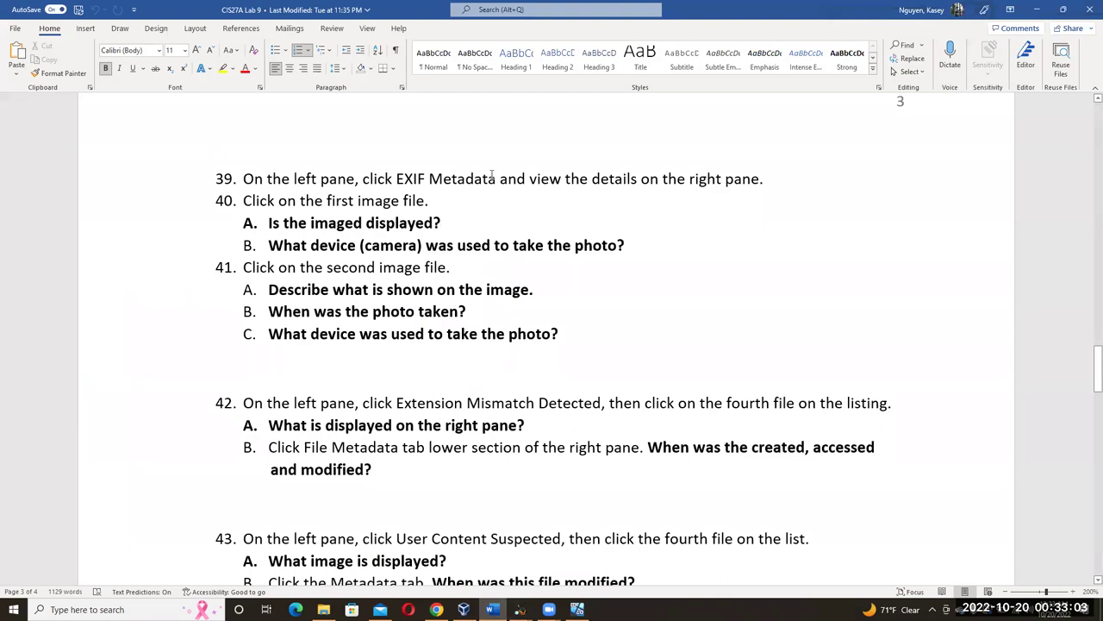
drag(627, 245, 268, 245)
click(485, 272)
drag(268, 291, 548, 290)
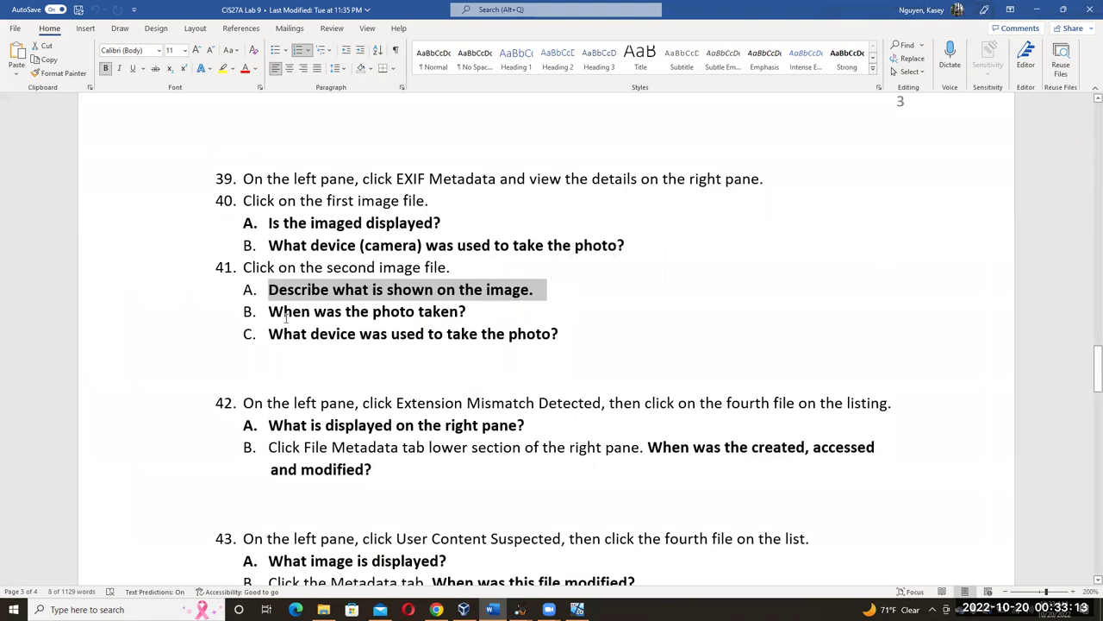
drag(269, 312, 569, 336)
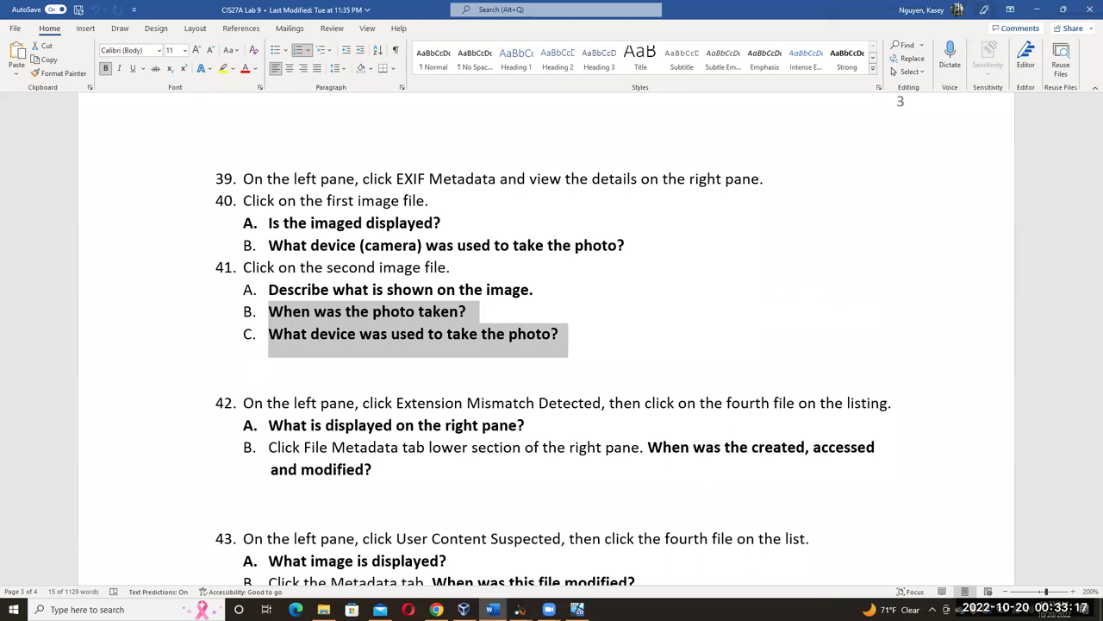
click(482, 313)
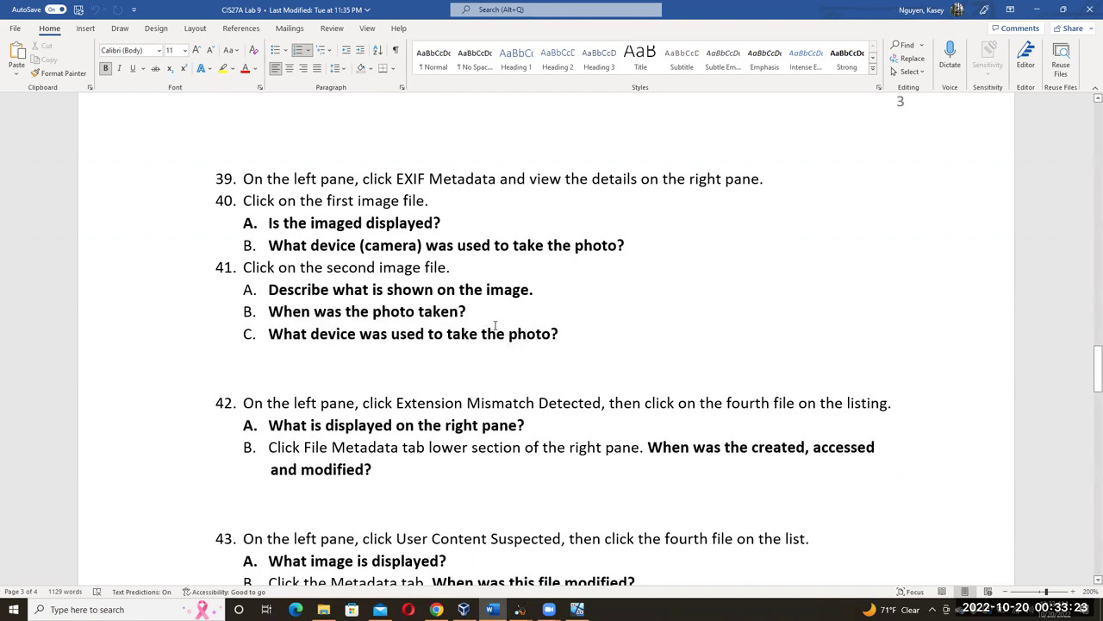
click(603, 334)
Switch to Autopsy and view the preview, creation date and device model of the second EXIF image, IMG_20190917_082637.jpg.
click(520, 610)
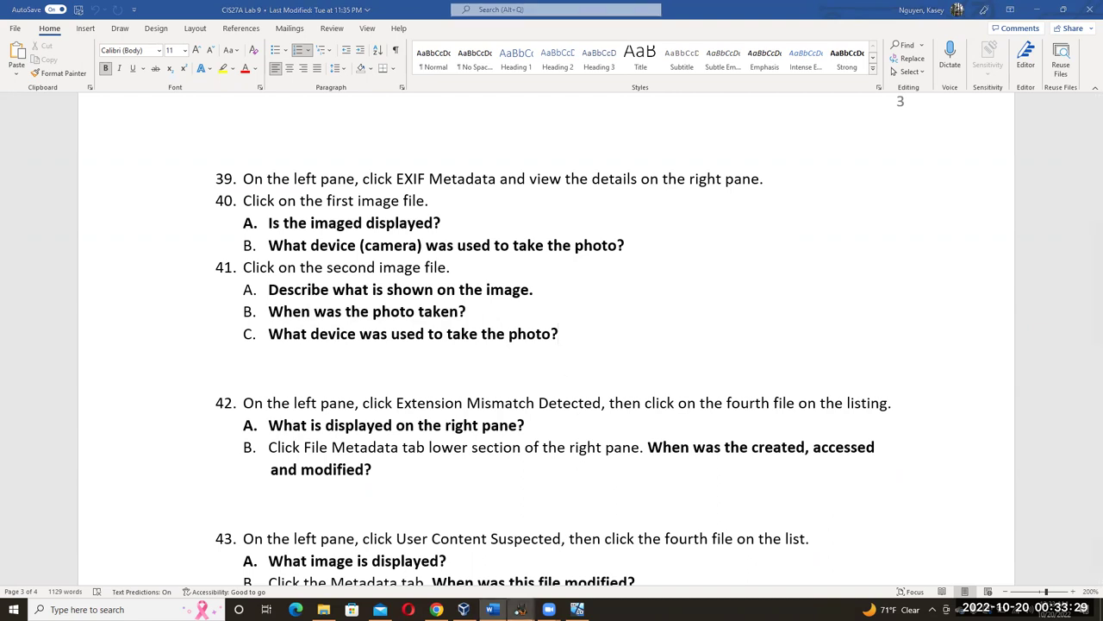
click(457, 556)
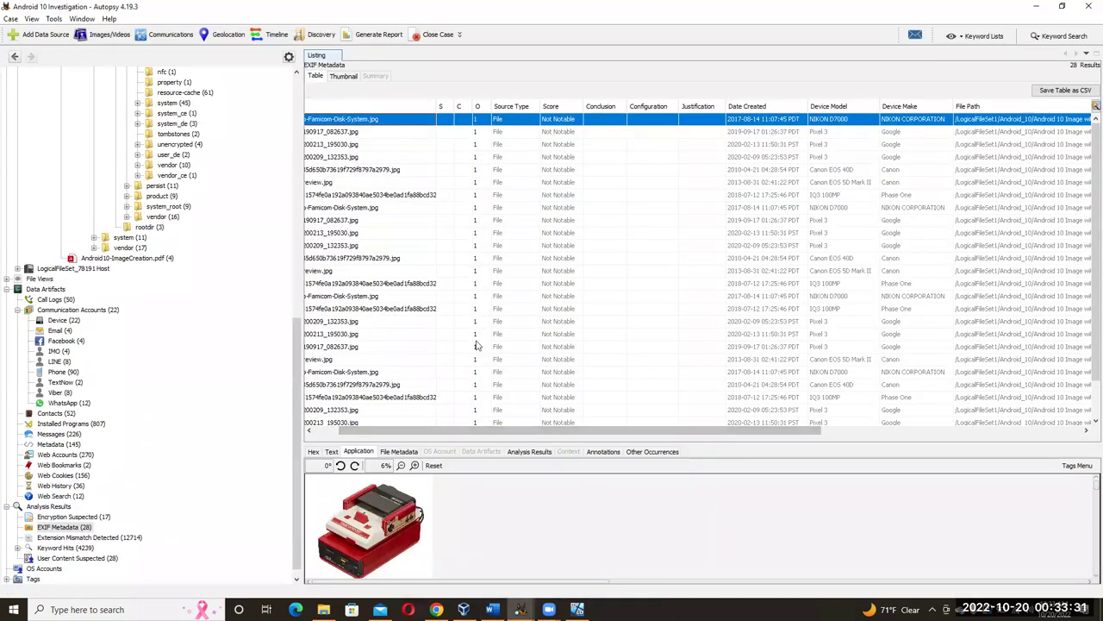
drag(347, 430, 307, 430)
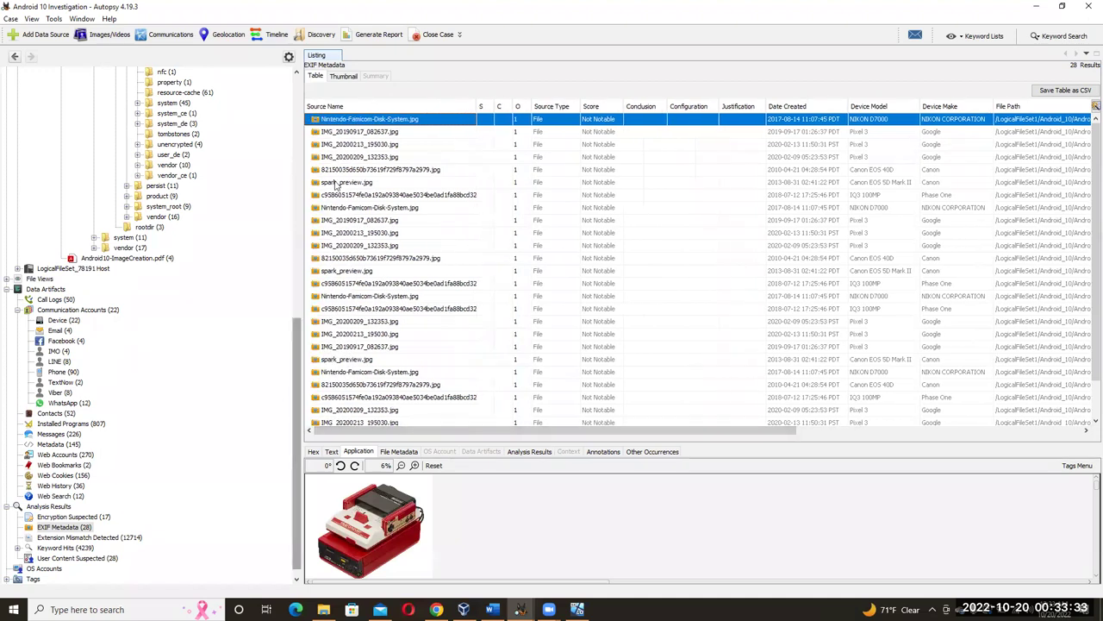
click(360, 131)
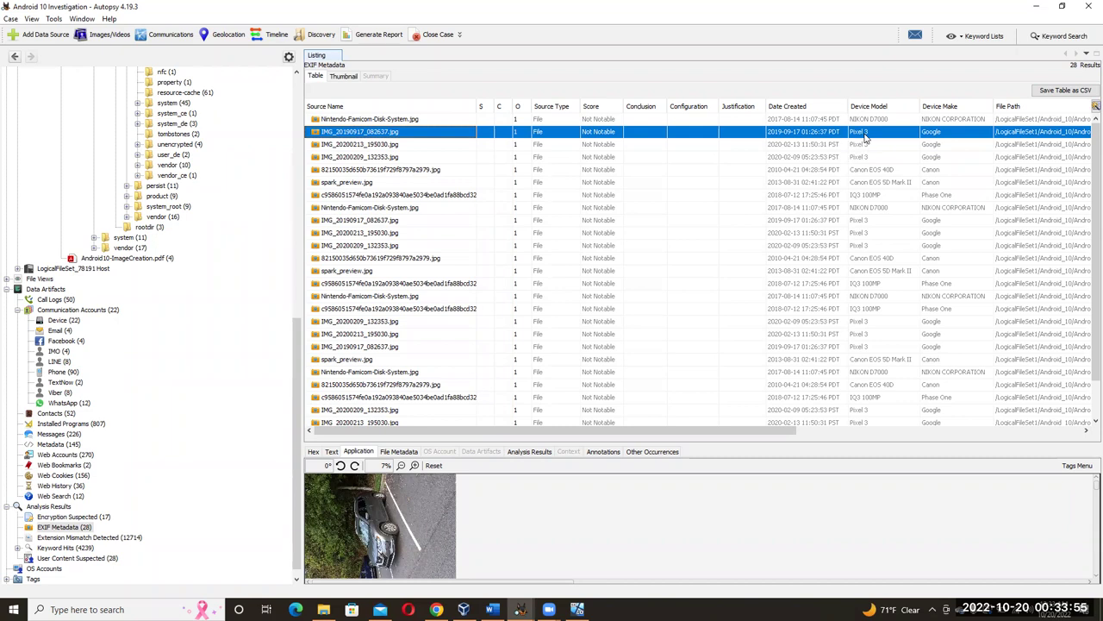
Review questions 41B and 41C in Word, and locate question 42A on Extension Mismatch Detected.
click(491, 610)
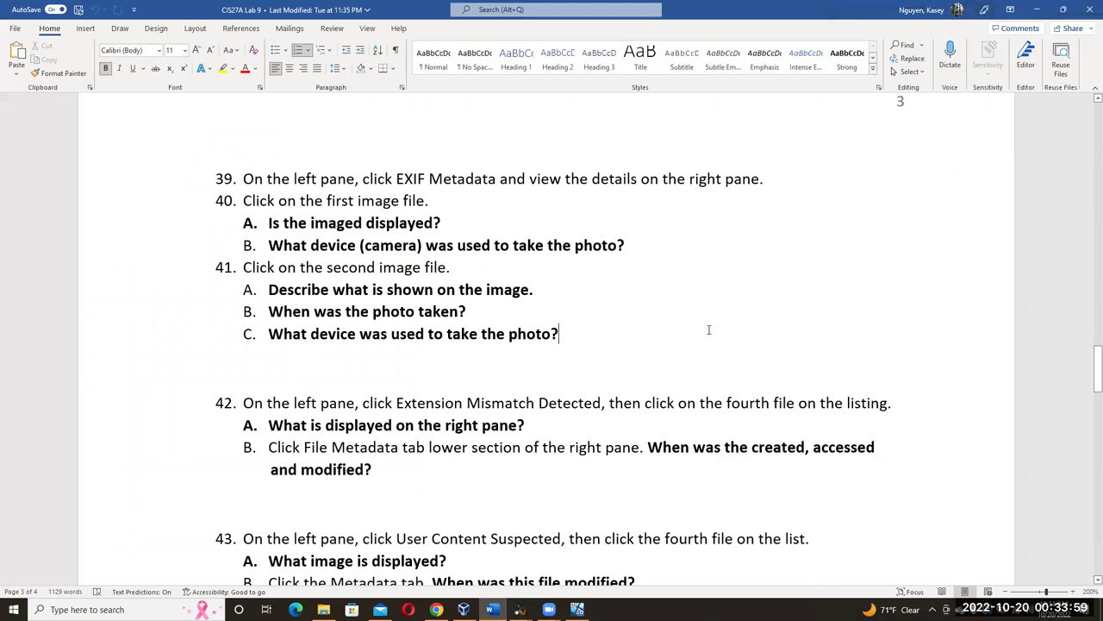
scroll(709, 328, down, 1)
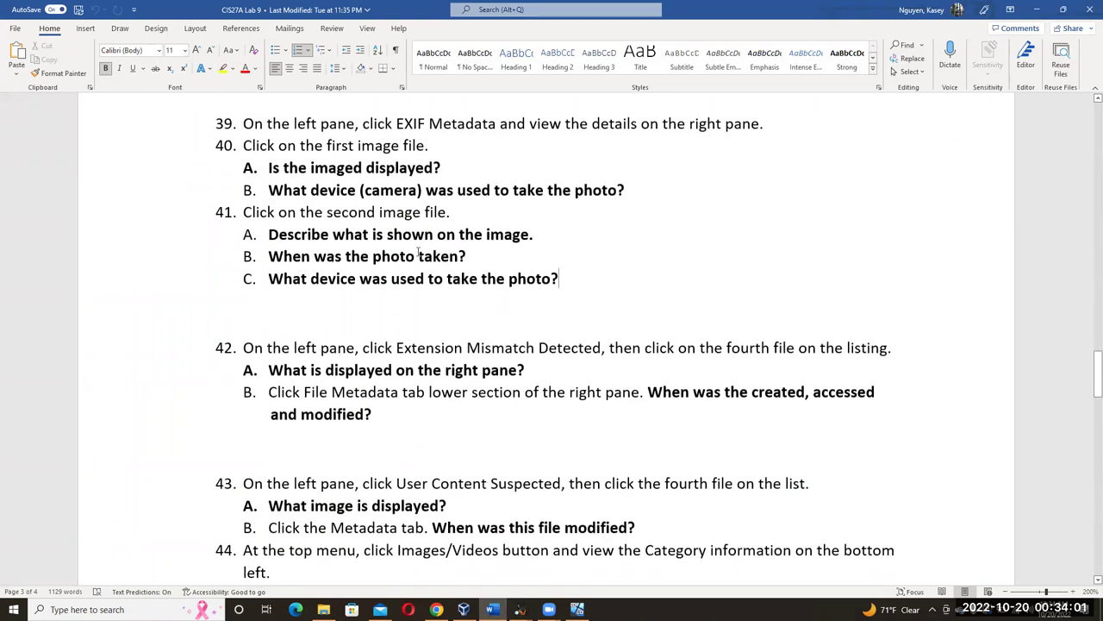
click(472, 259)
click(575, 280)
scroll(611, 332, down, 1)
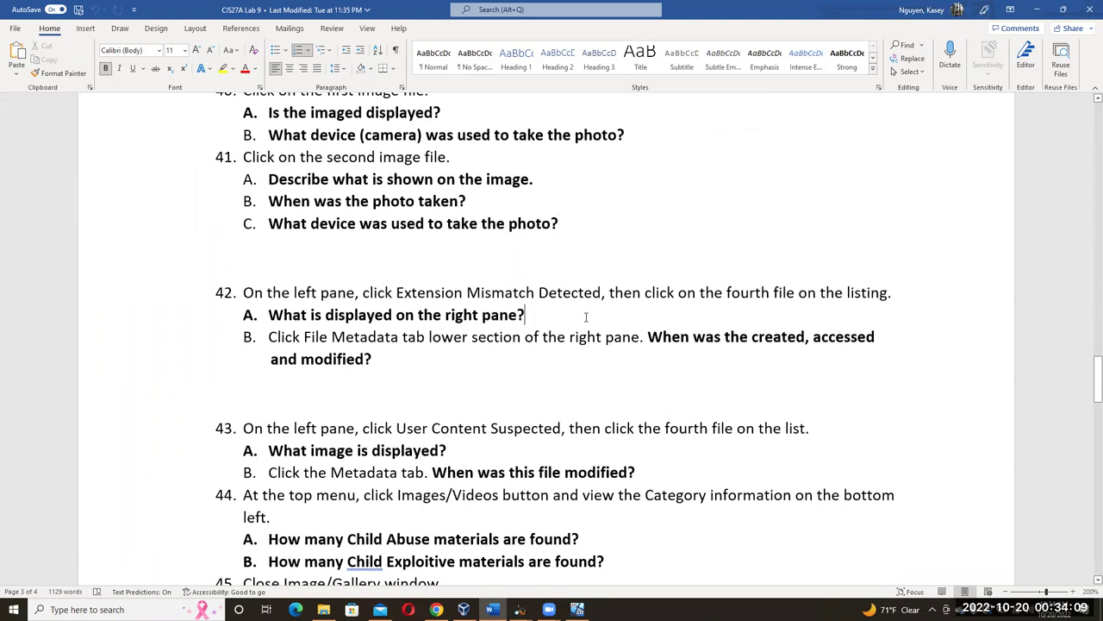
click(585, 317)
List the Extension Mismatch Detected files in Autopsy, check the first file's justification, and preview the fourth file.
mouse_move(520, 609)
click(459, 556)
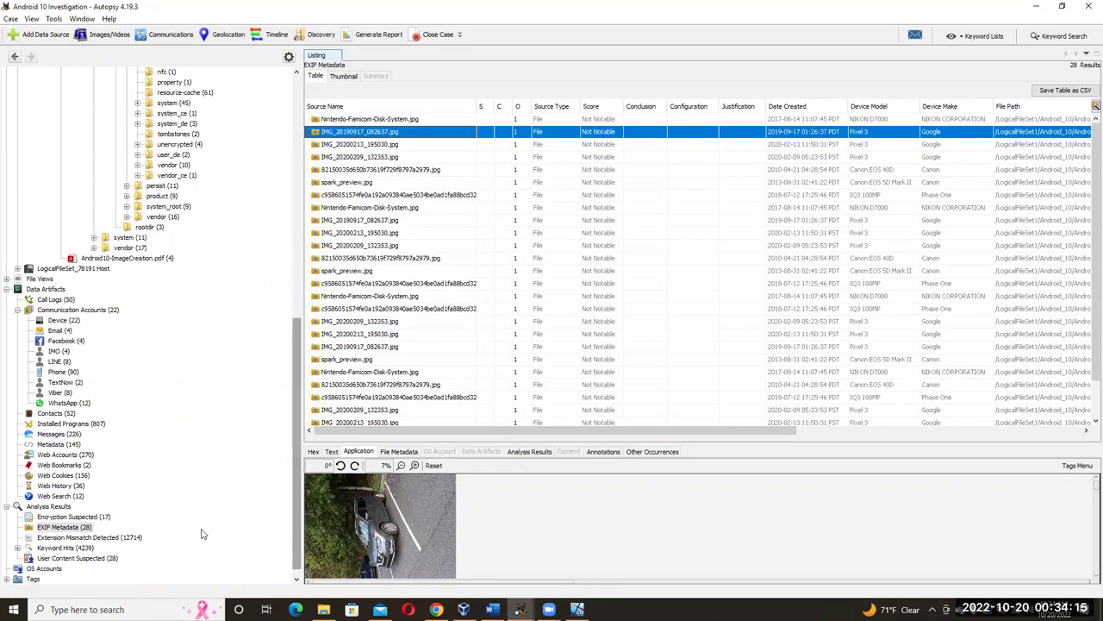
click(86, 537)
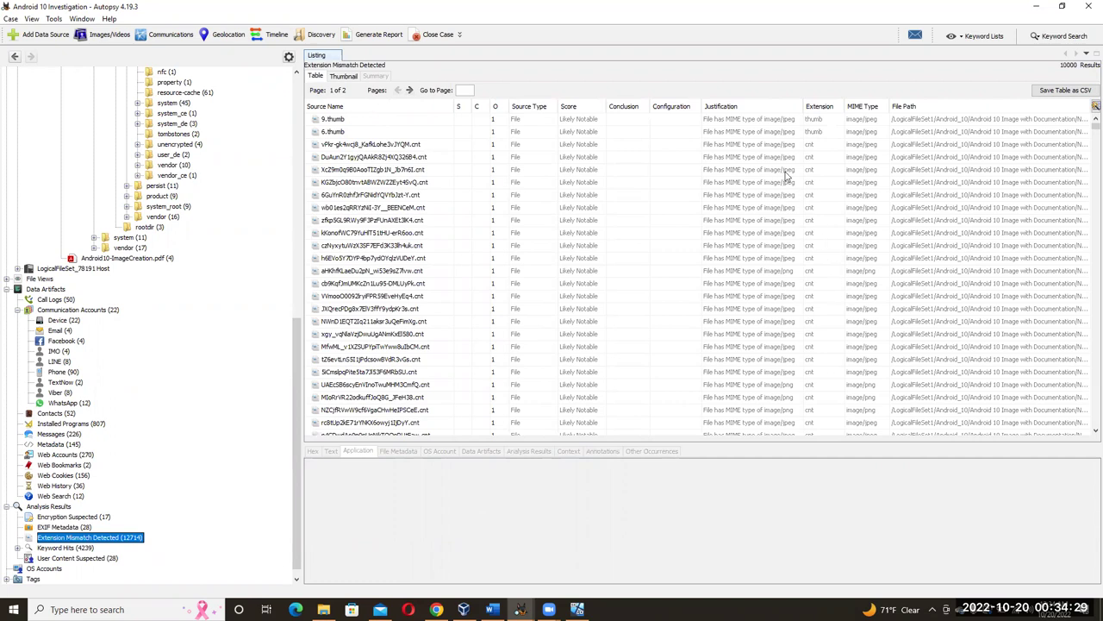
click(735, 121)
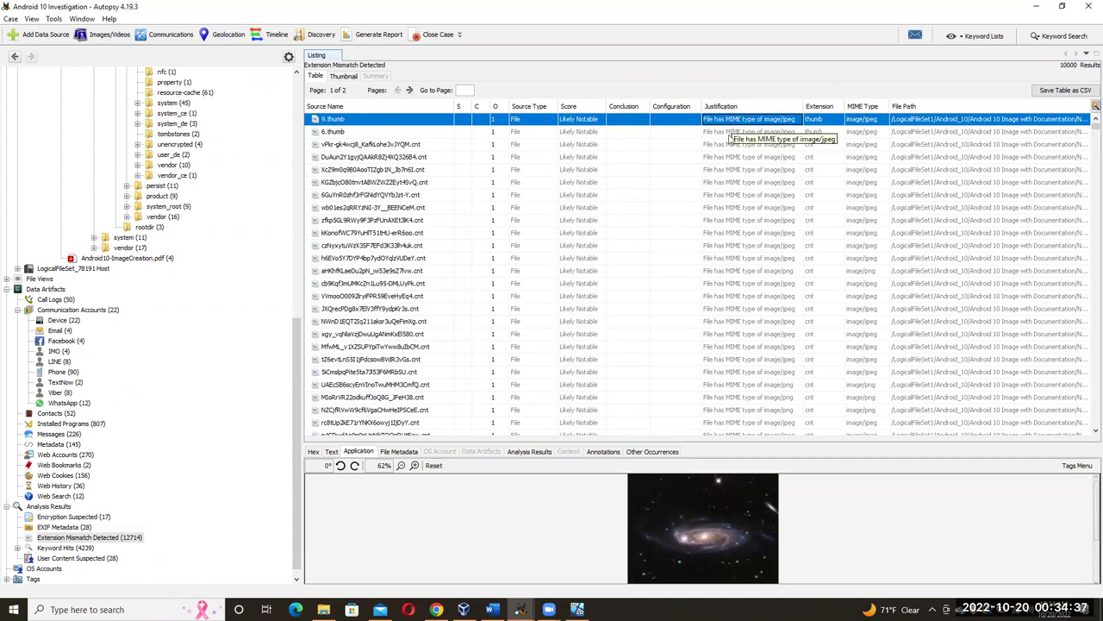
click(359, 147)
click(395, 158)
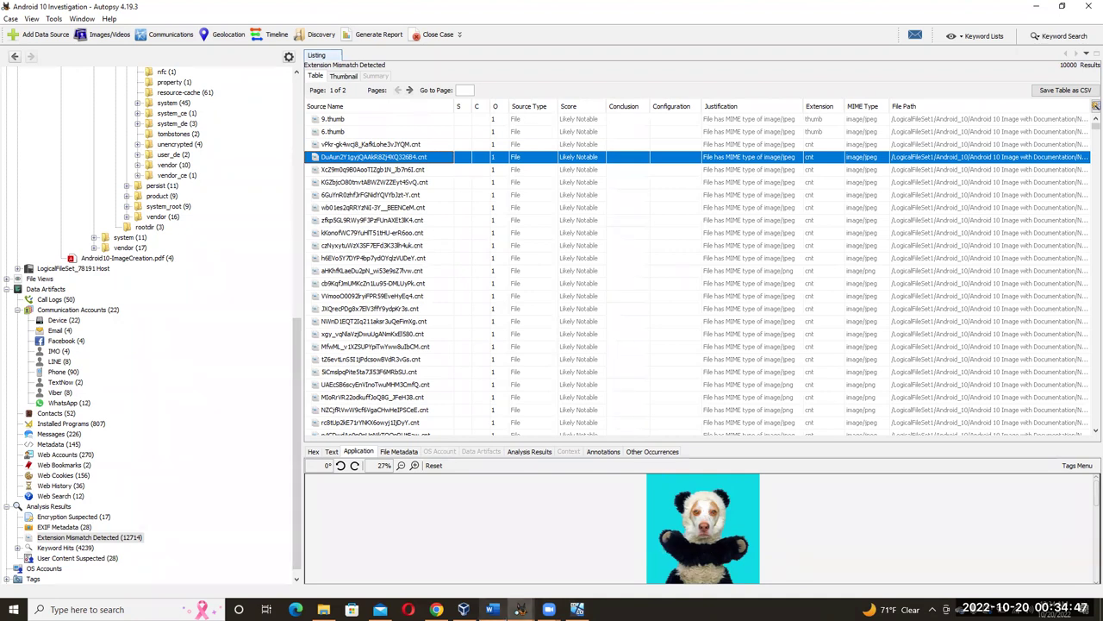
Highlight questions 42A and 42B in Word, and examine the fourth mismatched file's metadata in Autopsy for its created, accessed and modified times.
click(493, 609)
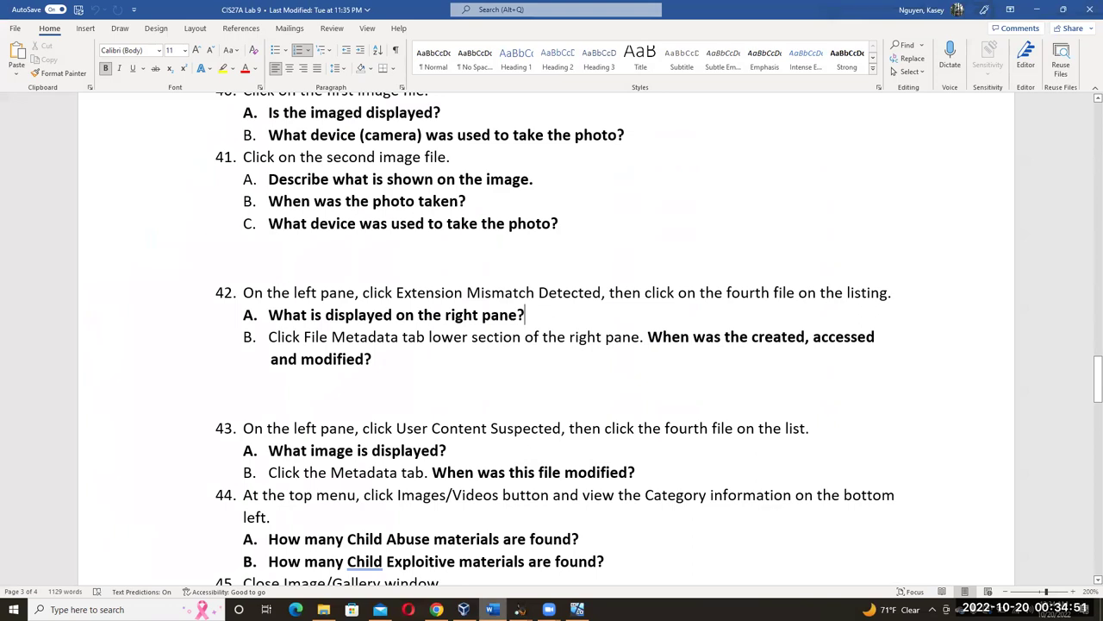
drag(568, 337, 282, 316)
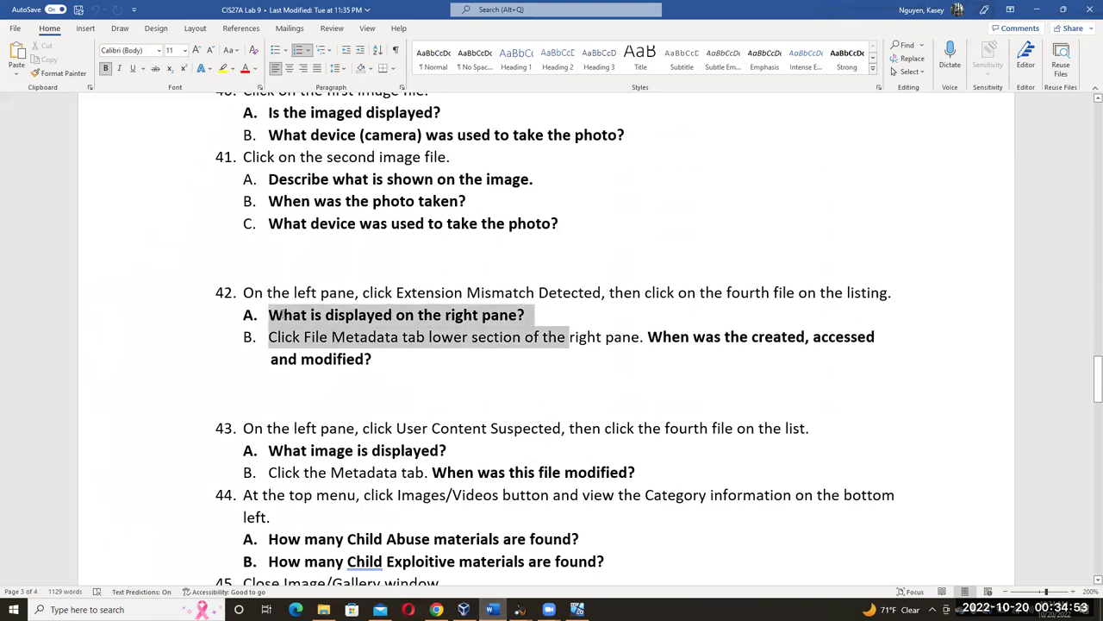
click(559, 384)
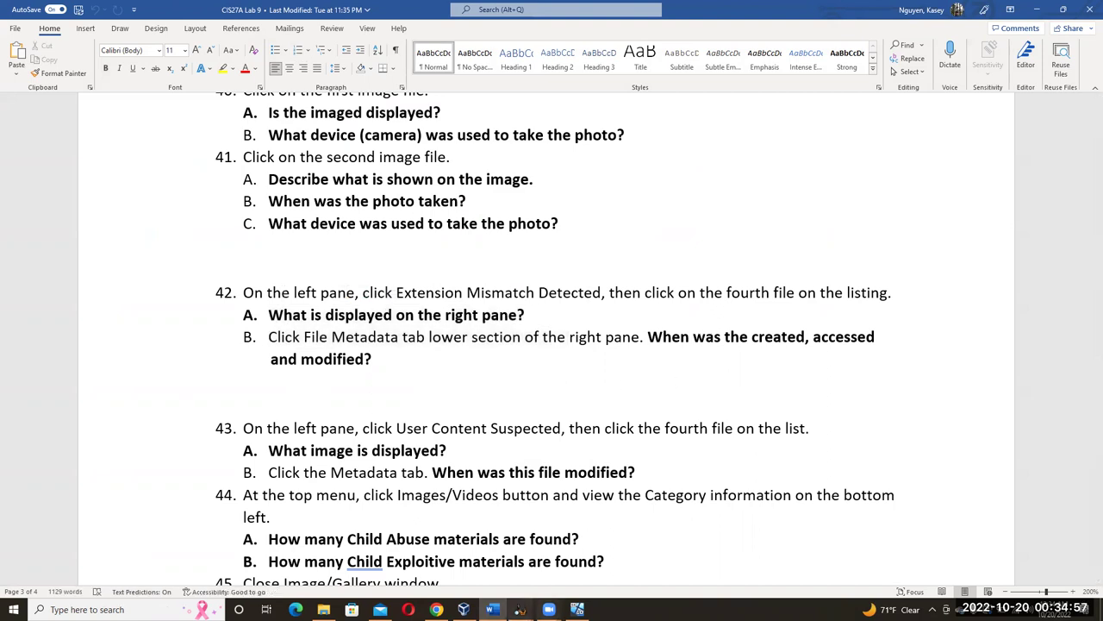
mouse_move(519, 610)
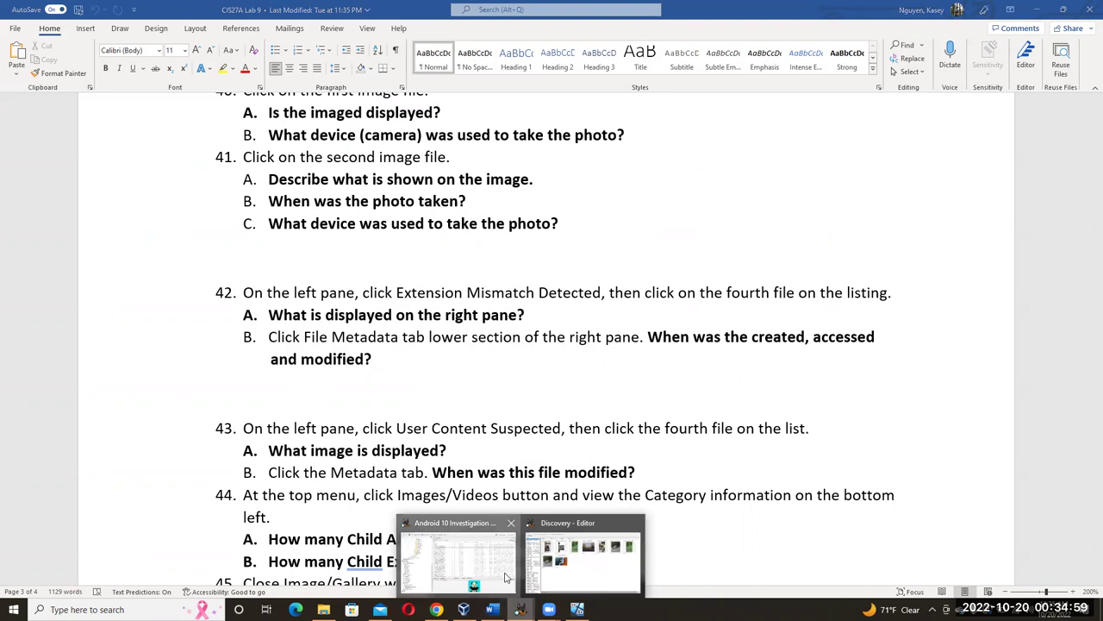
click(507, 578)
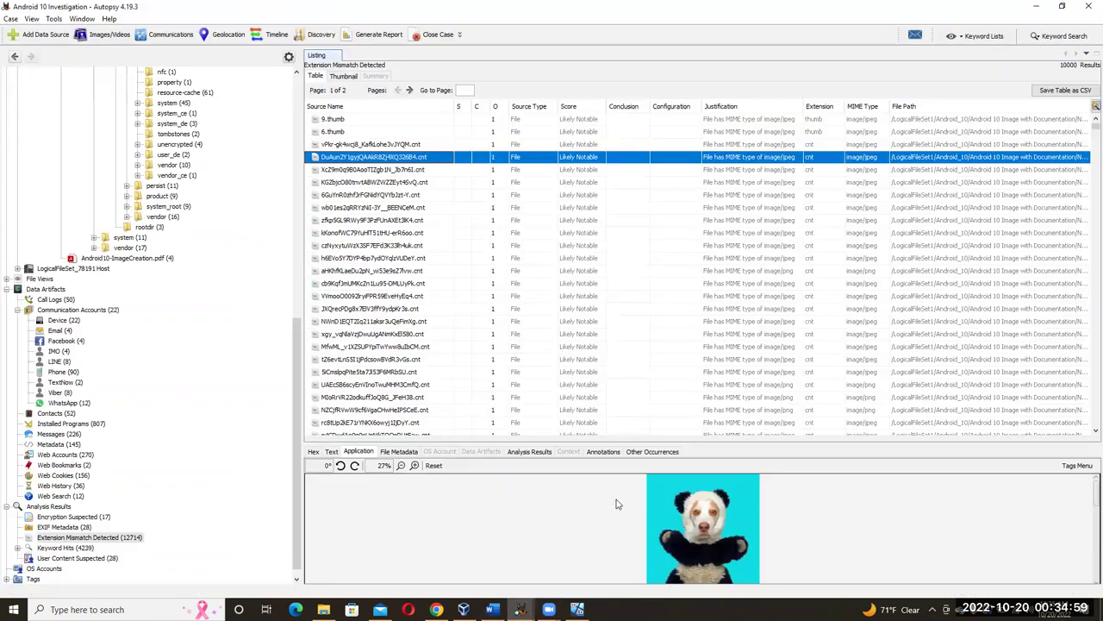
click(398, 451)
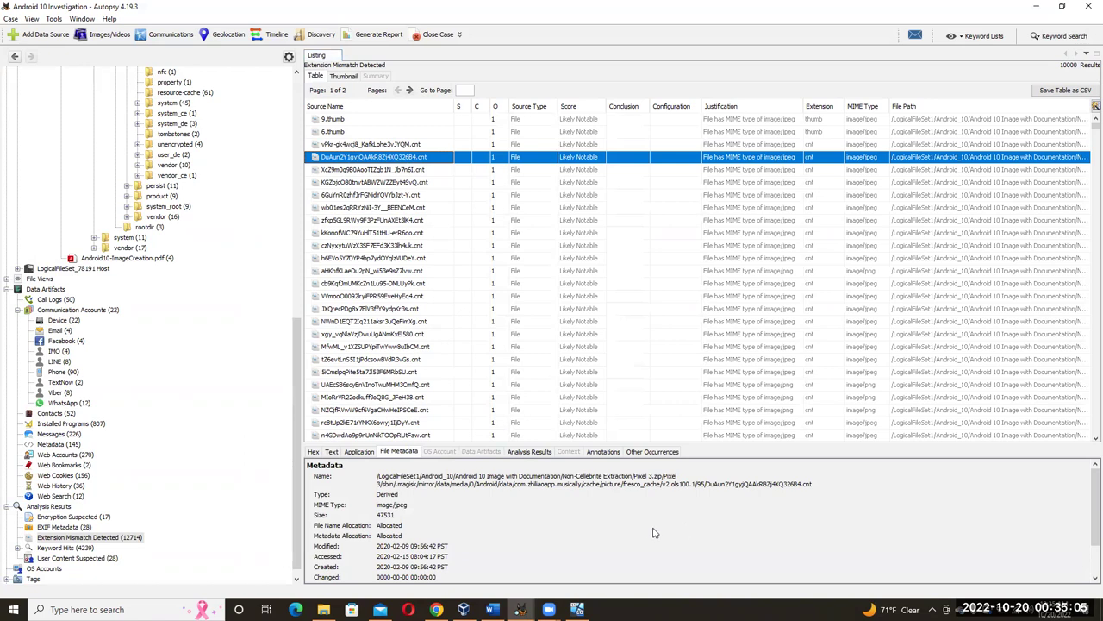
scroll(645, 521, down, 2)
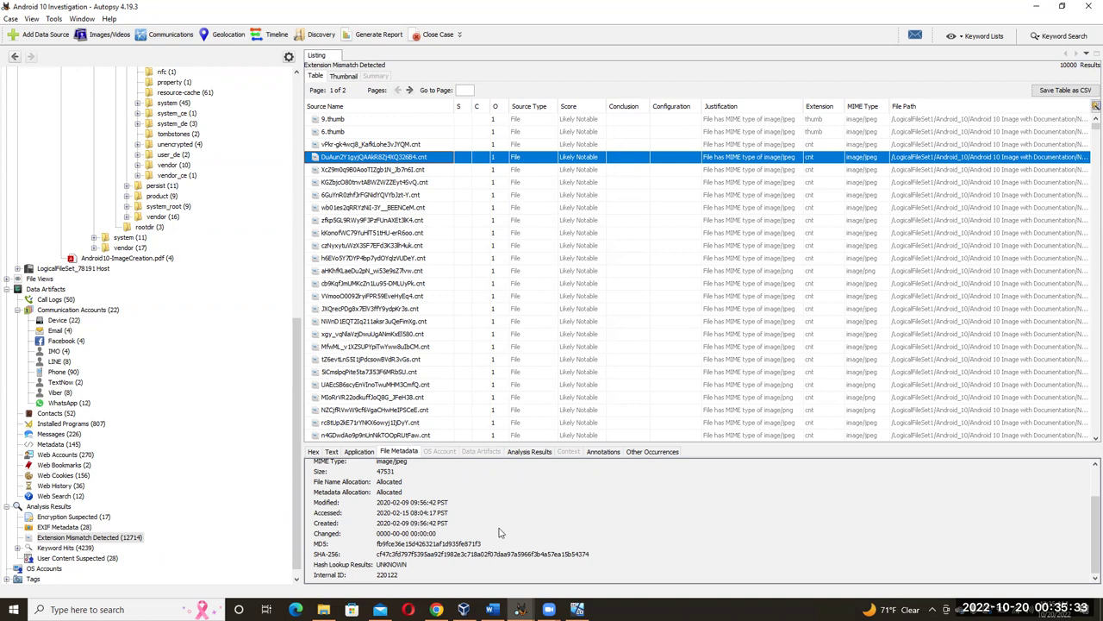
Locate item 43 on User Content Suspected in Word, and return to the Android 10 Investigation case in Autopsy.
click(491, 609)
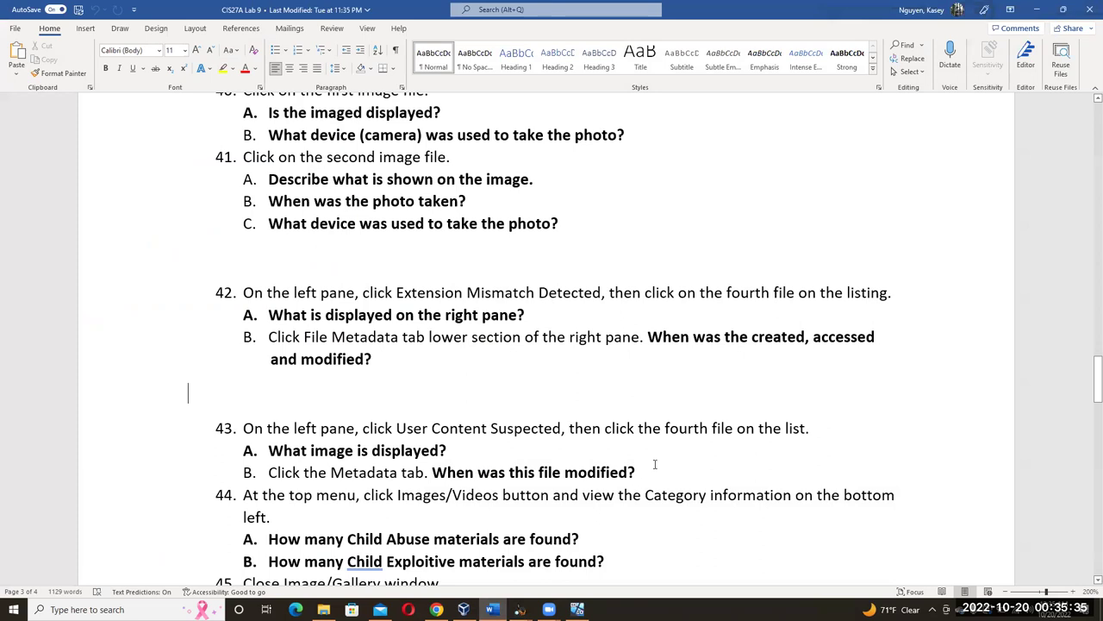
scroll(655, 465, down, 3)
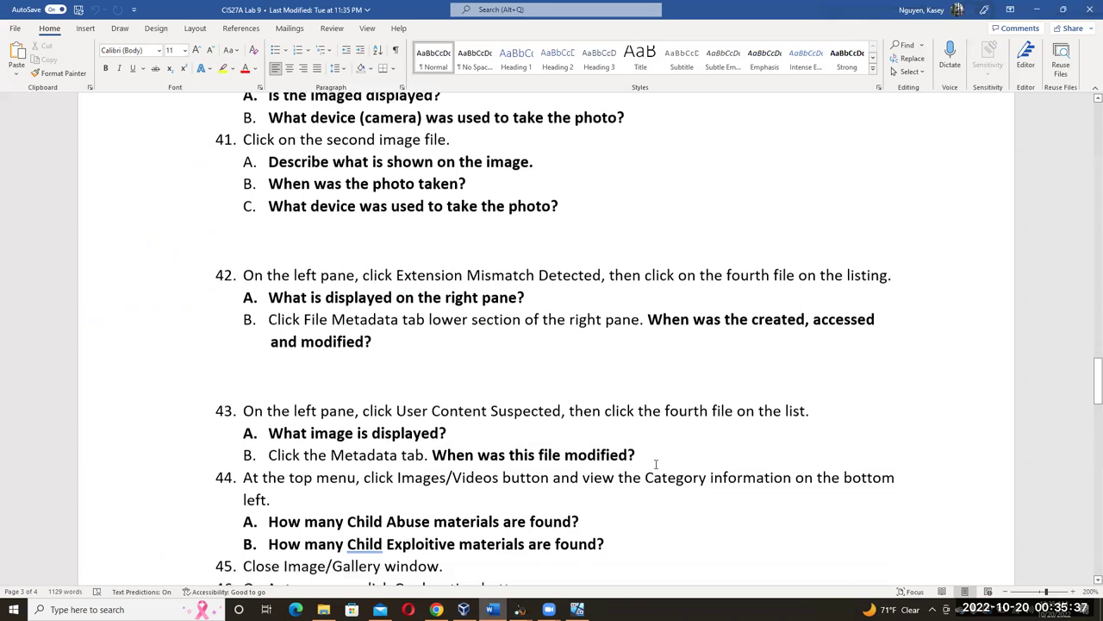
click(431, 325)
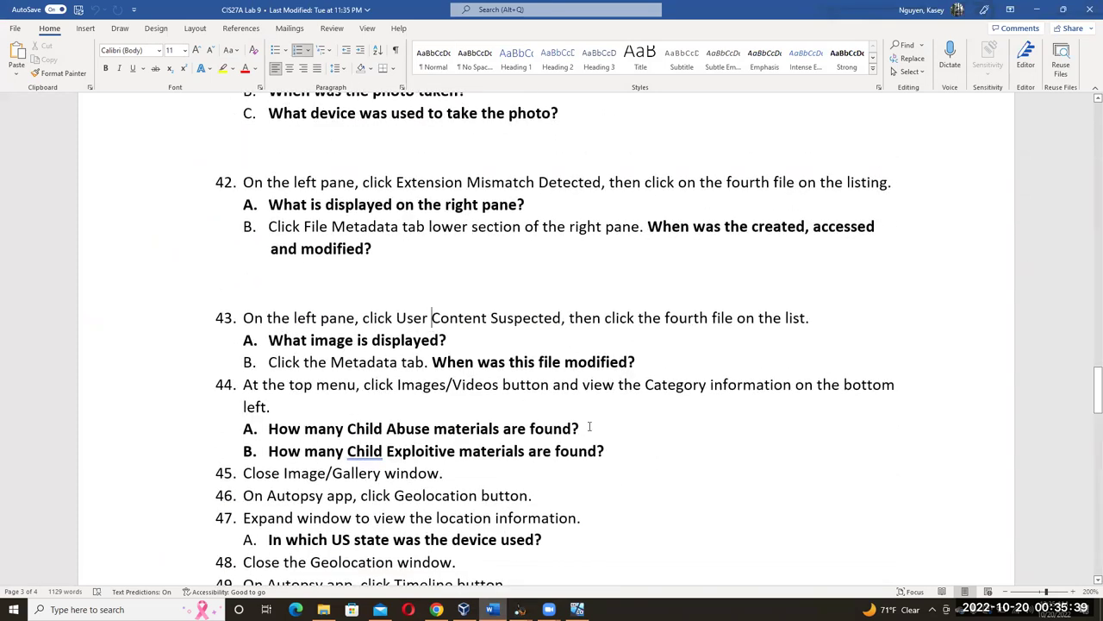
click(519, 610)
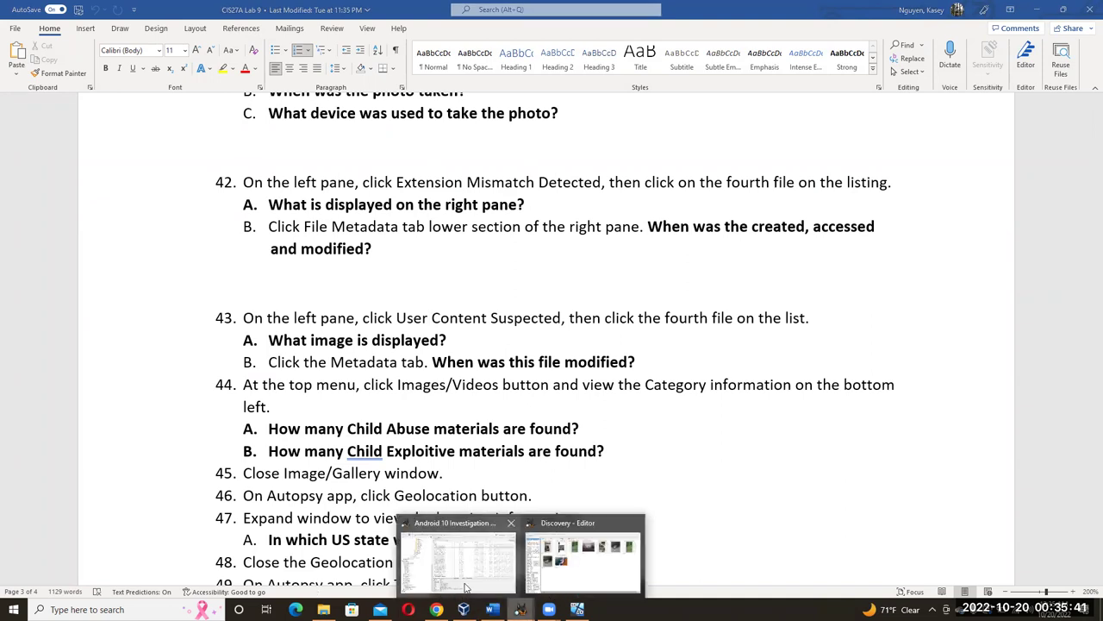
click(480, 576)
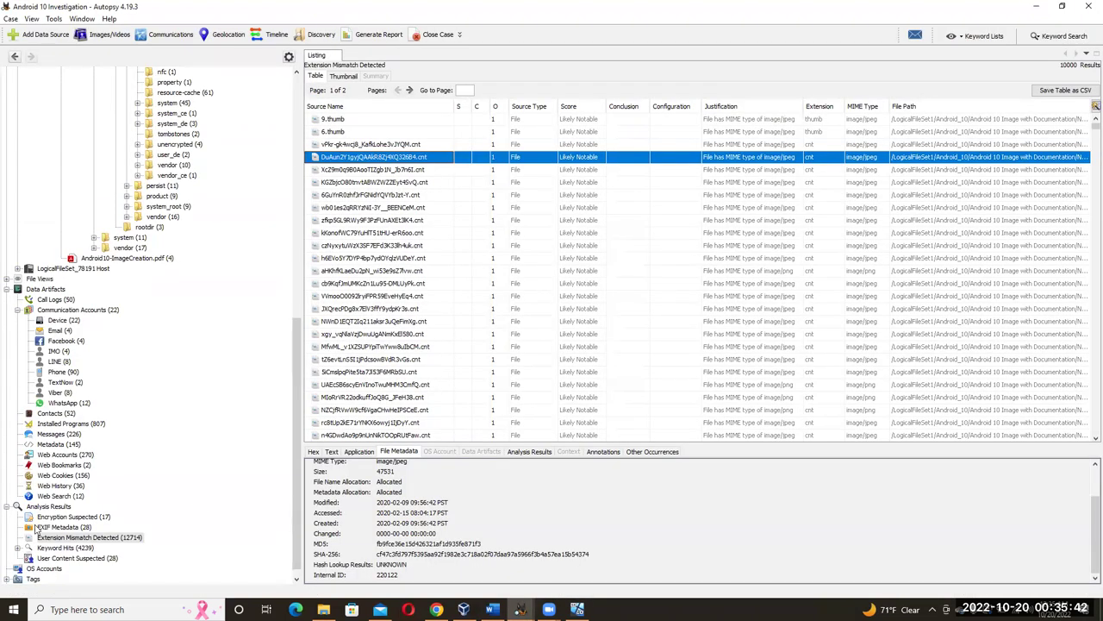
List the User Content Suspected files in Autopsy, widen the Source Name column, and look through the listing.
click(69, 558)
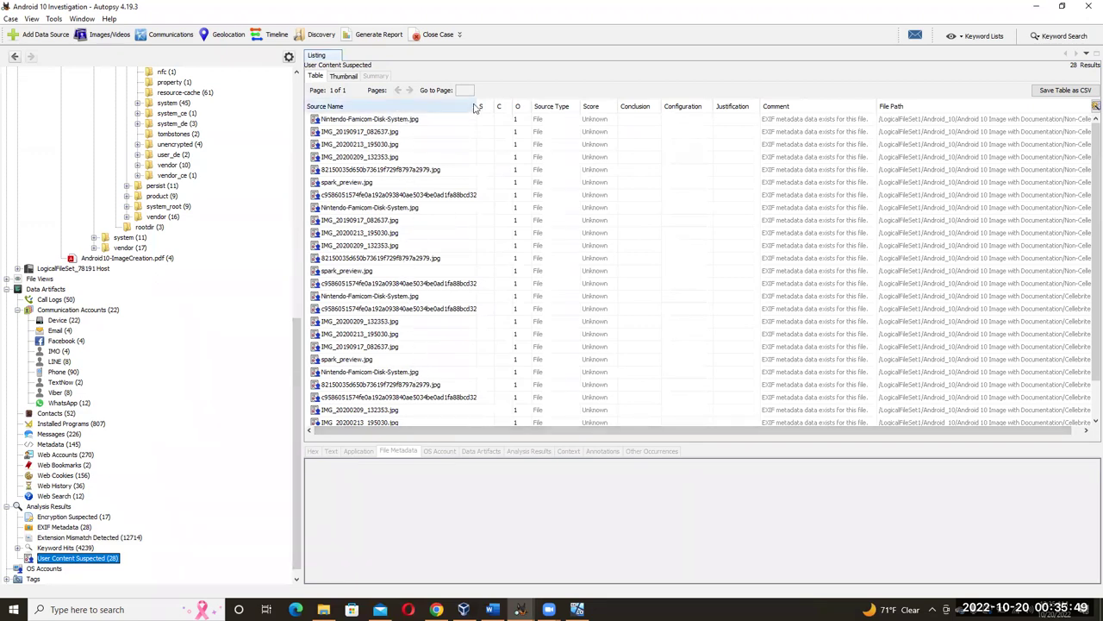
drag(477, 106, 518, 106)
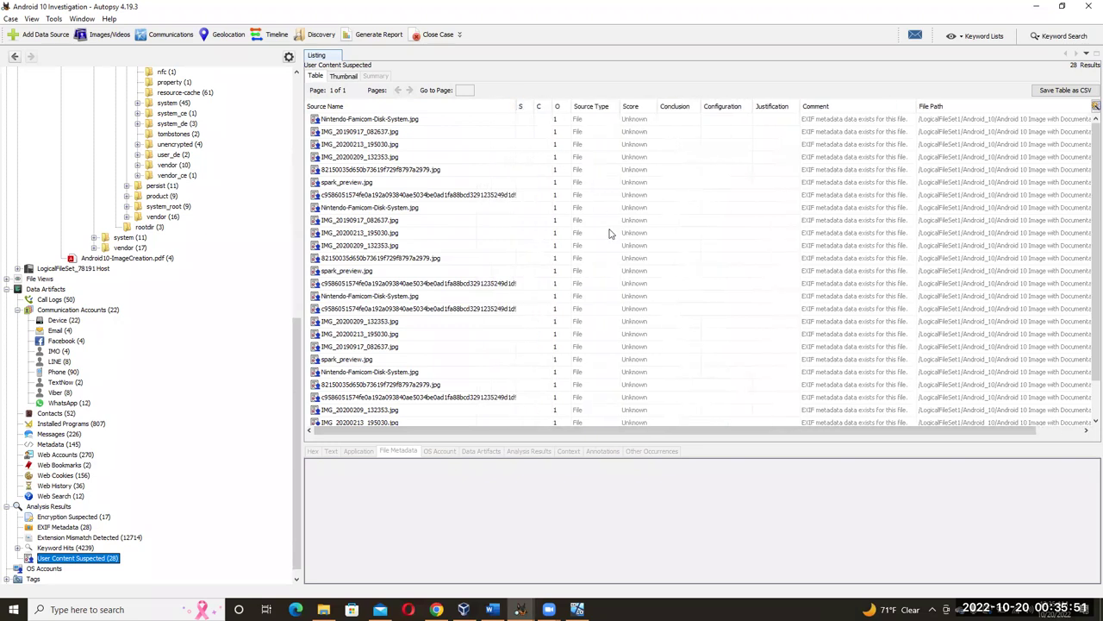
scroll(634, 349, down, 2)
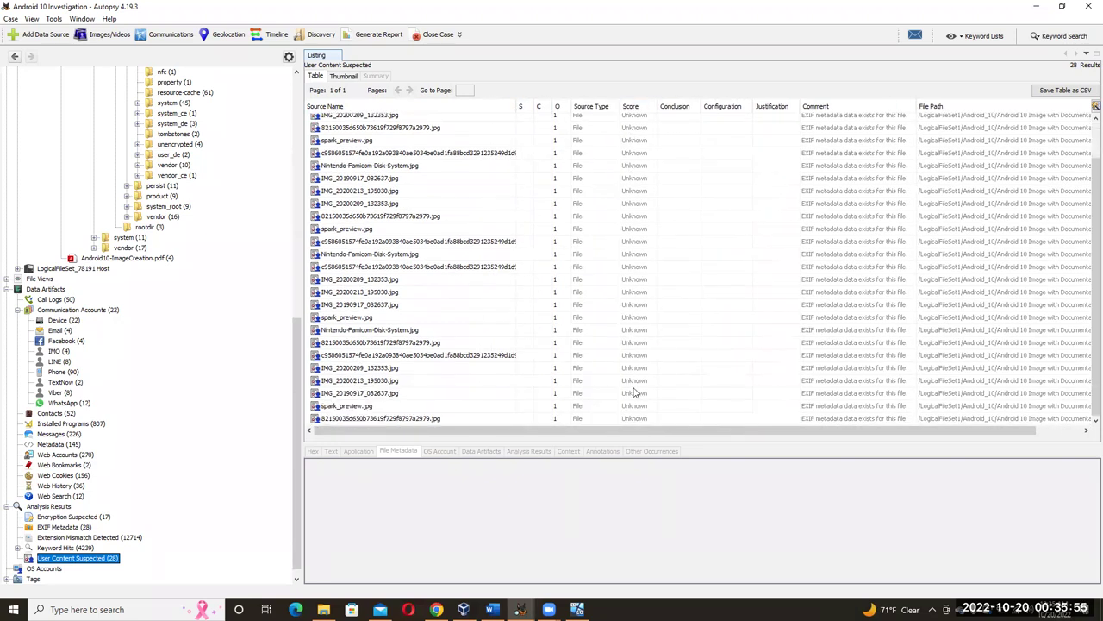
scroll(635, 388, up, 2)
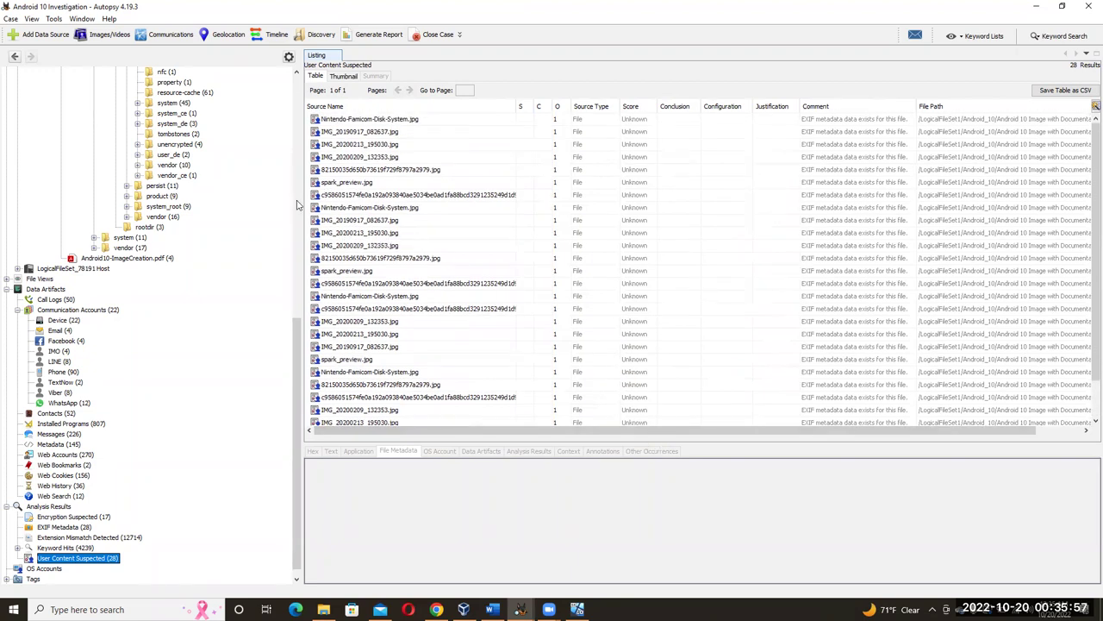
Preview spark_preview.jpg and IMG_20200213_195030.jpg, and display the fourth file, IMG_20200209_132353.jpg.
click(341, 272)
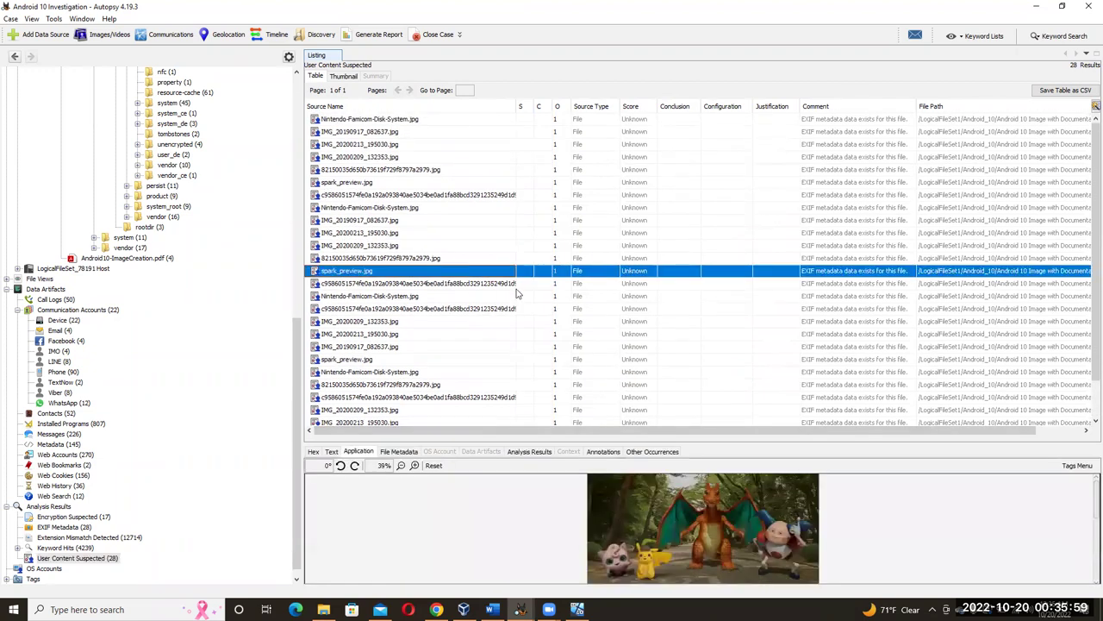
click(380, 144)
click(384, 158)
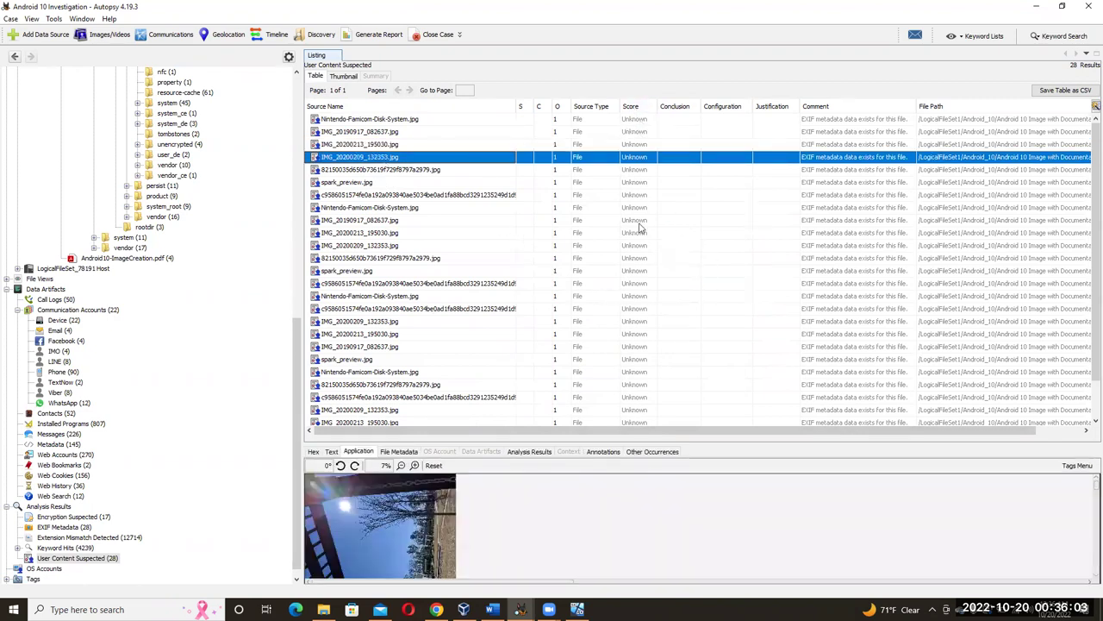
scroll(1088, 405, down, 2)
scroll(1088, 405, up, 1)
Highlight question 43A in Word, and examine the image displayed for the fourth User Content Suspected file in Autopsy.
click(492, 609)
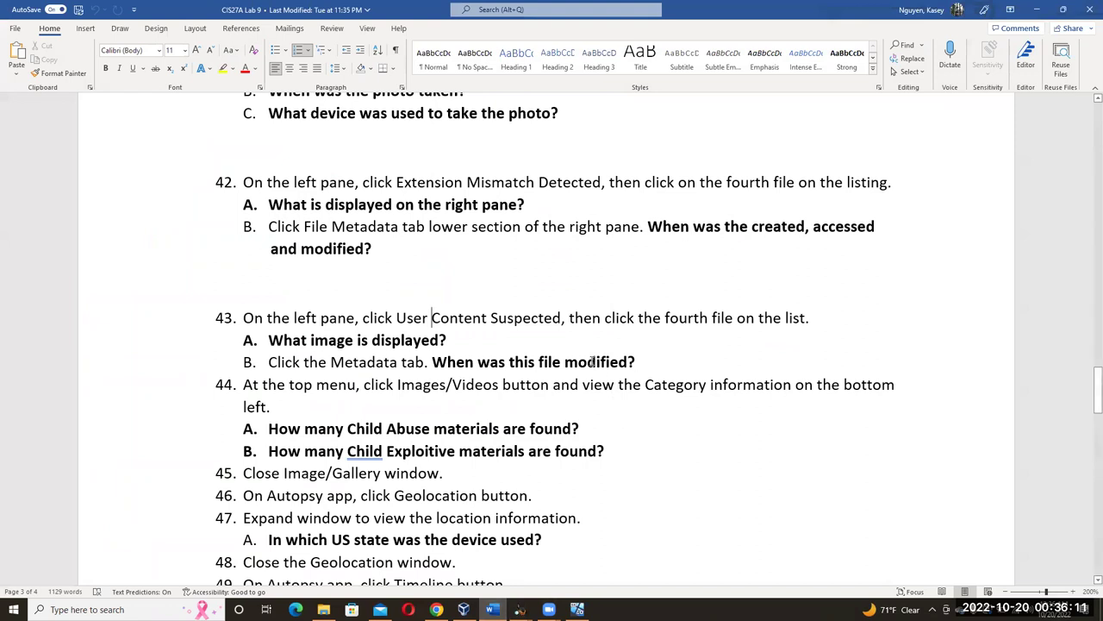
click(461, 340)
click(520, 609)
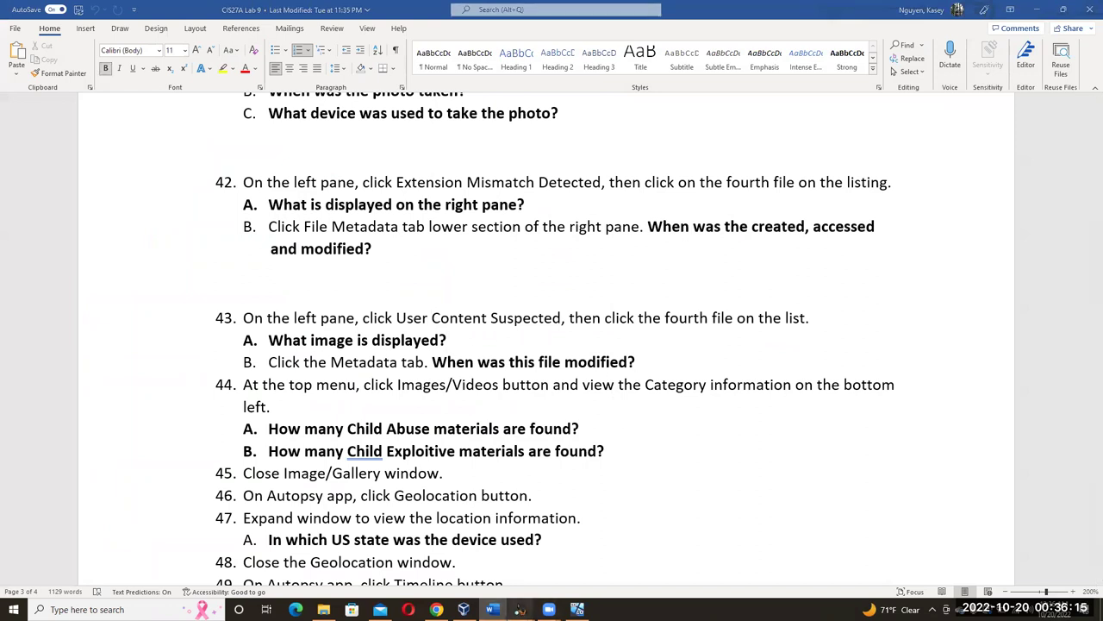
click(497, 576)
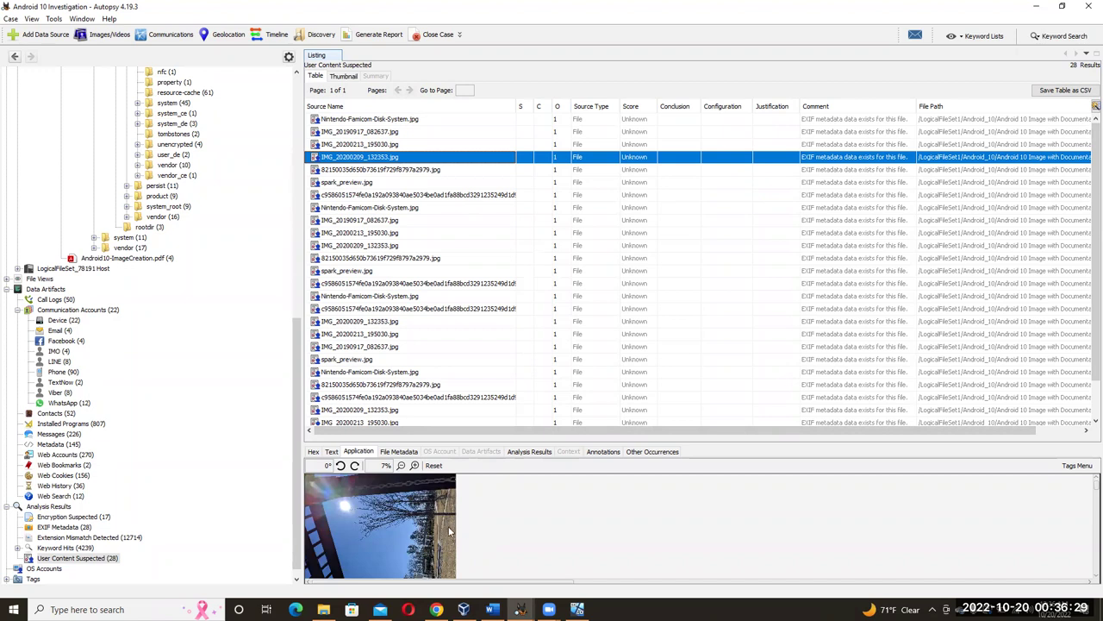
click(491, 610)
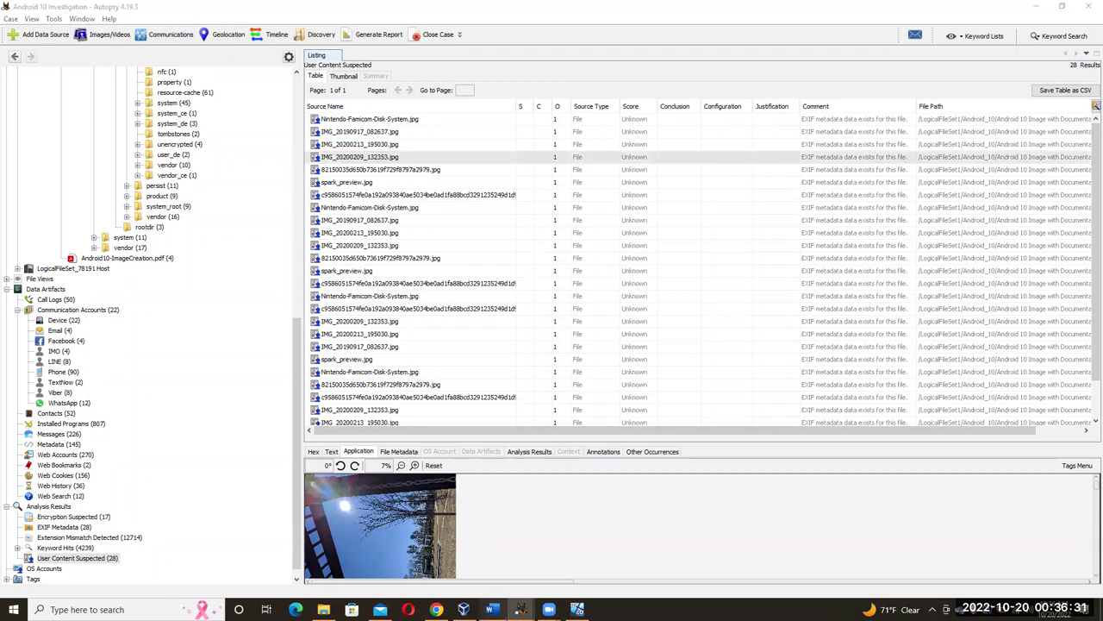
drag(464, 347, 268, 343)
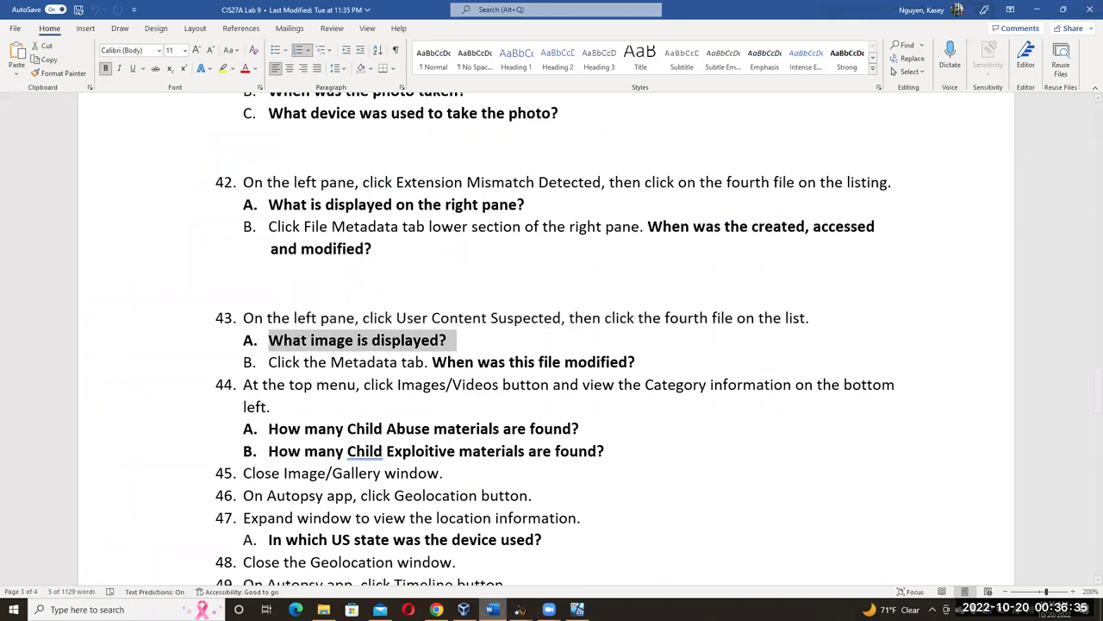
click(405, 530)
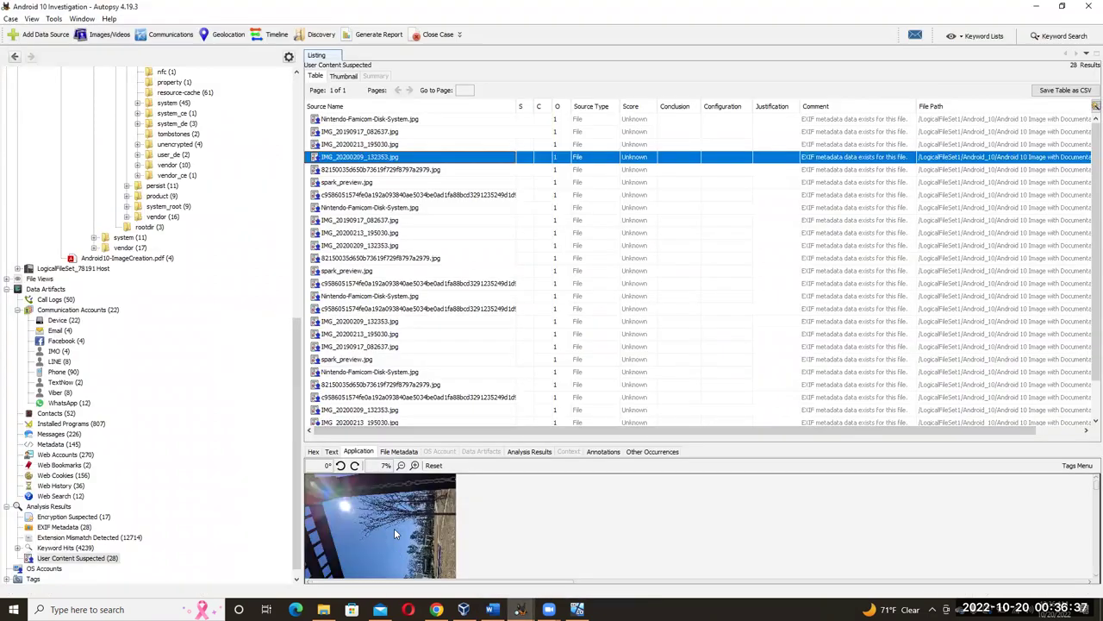
Examine the fourth file's metadata in Autopsy for its modified time, checking it against question 43B in Word.
click(399, 451)
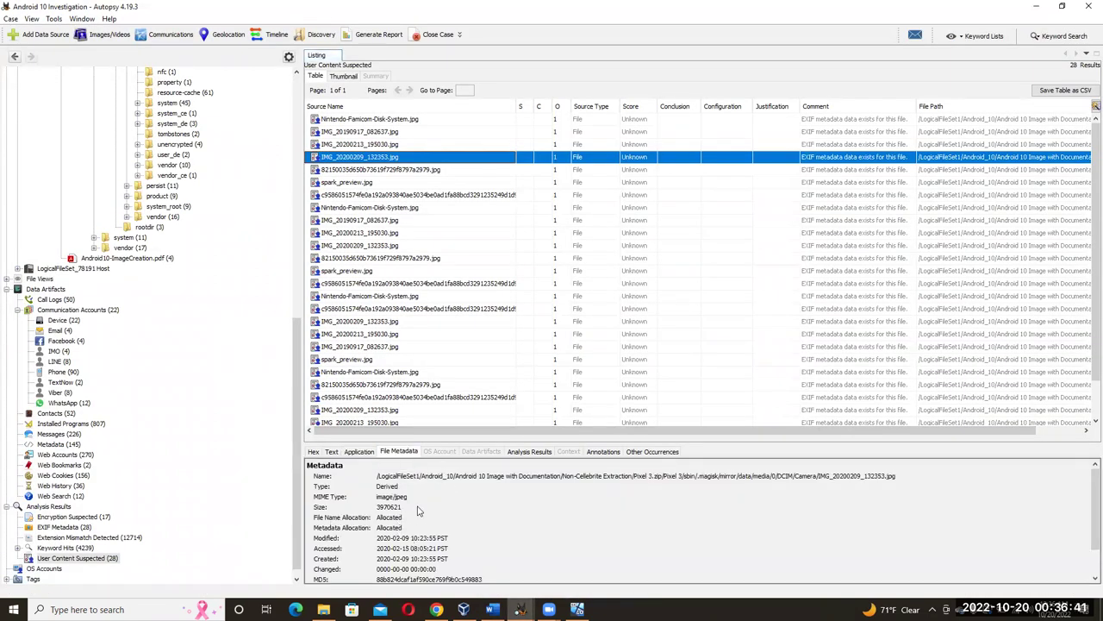
scroll(417, 511, down, 2)
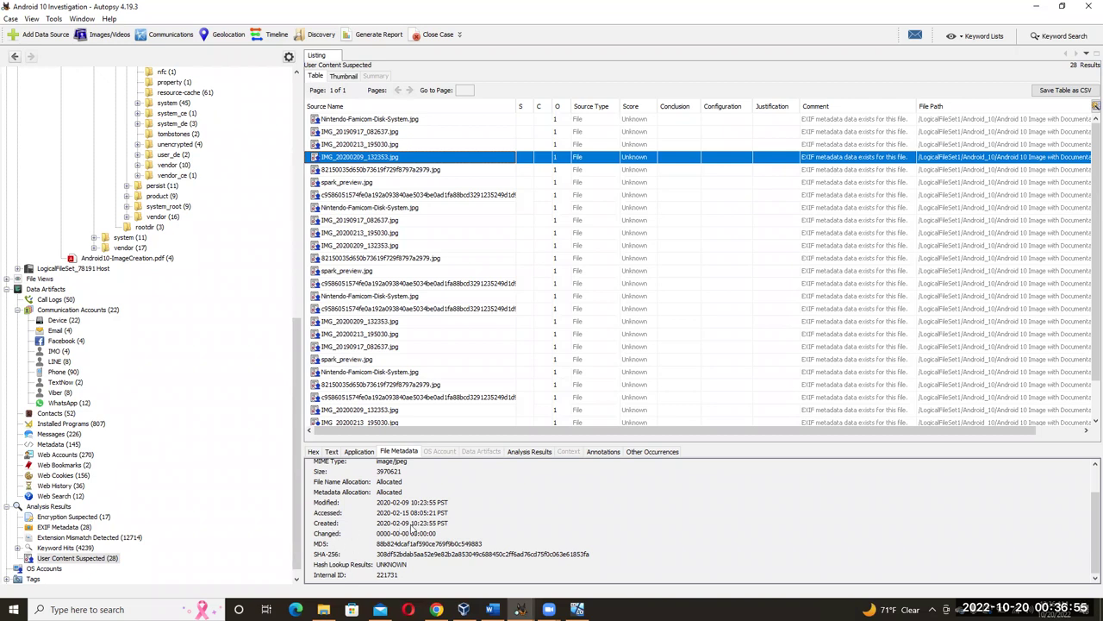
click(491, 610)
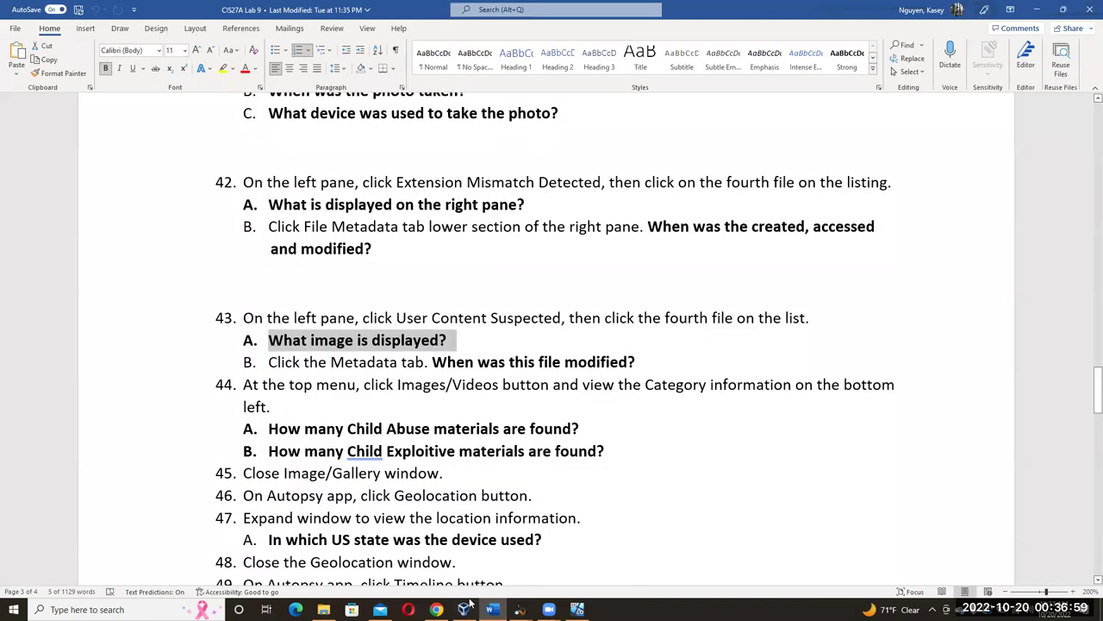
click(643, 366)
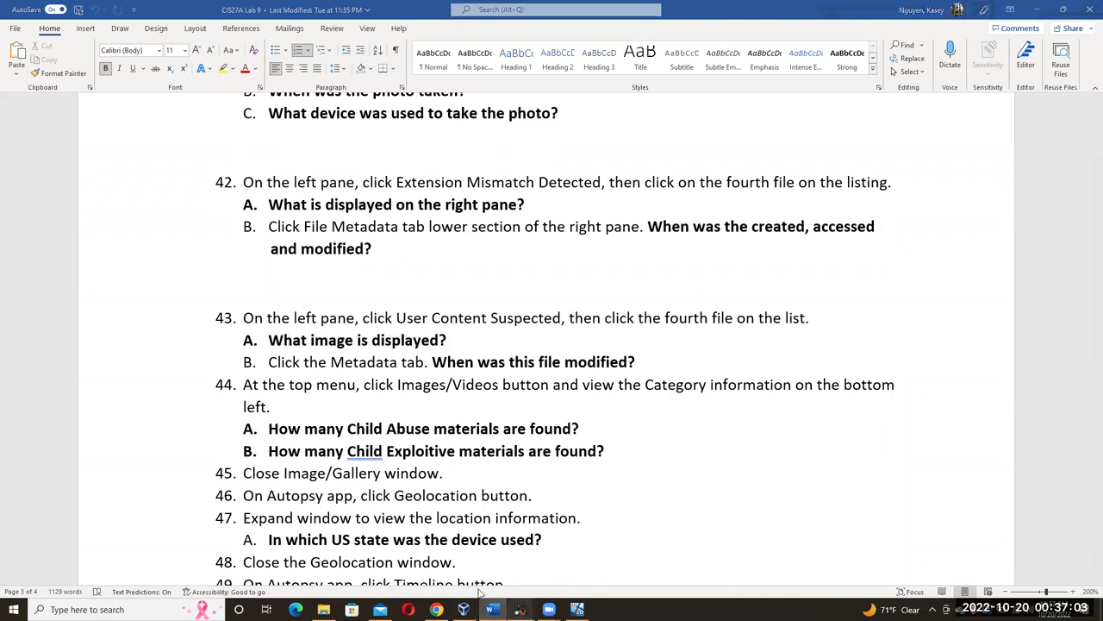
mouse_move(519, 609)
click(461, 552)
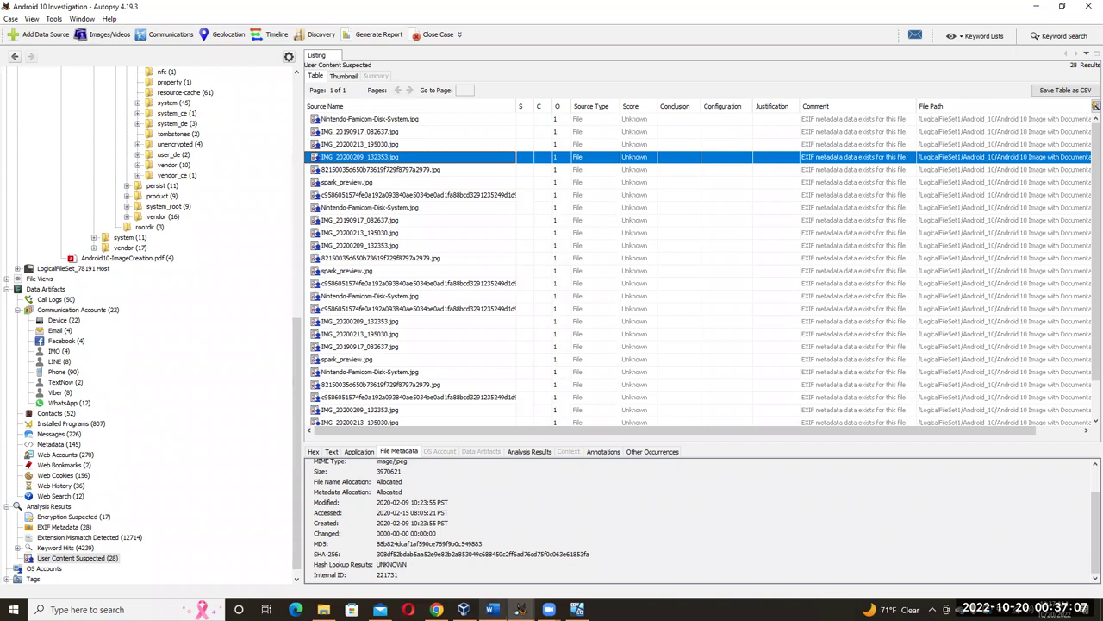
click(491, 609)
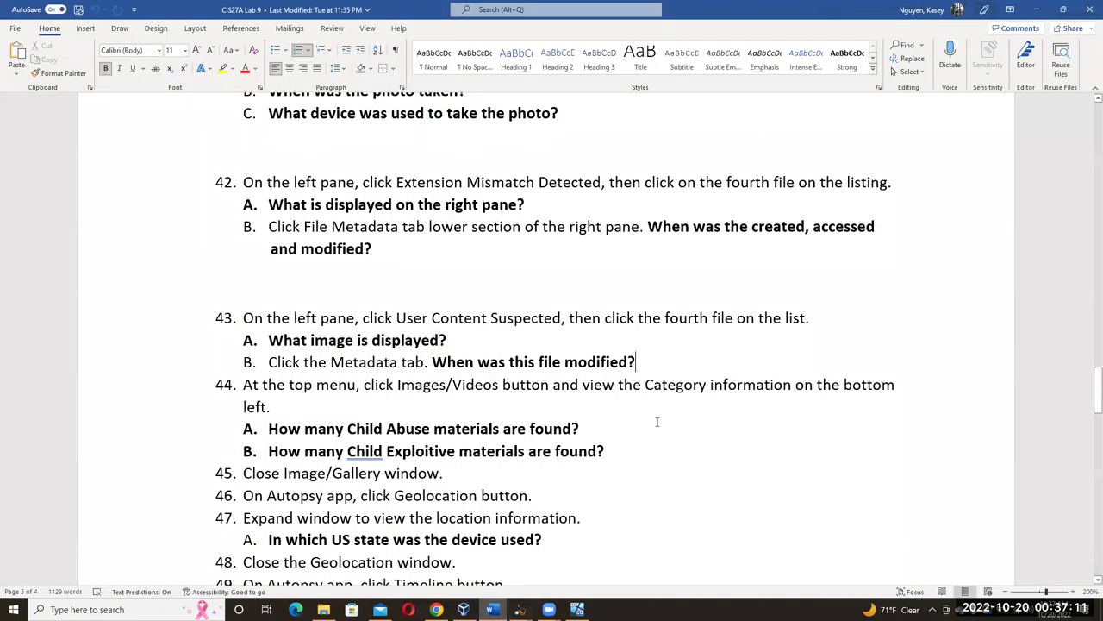
Review item 44 in Word, highlighting Images/Videos, the Category information, and the material types asked for in 44A and 44B.
scroll(655, 422, down, 3)
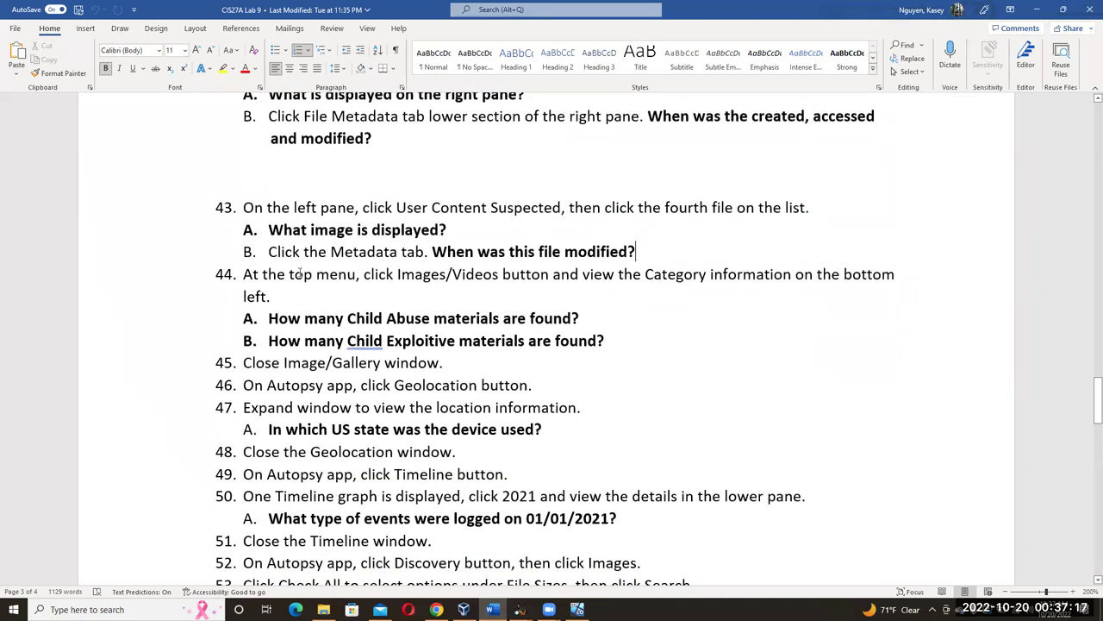
drag(398, 275, 502, 275)
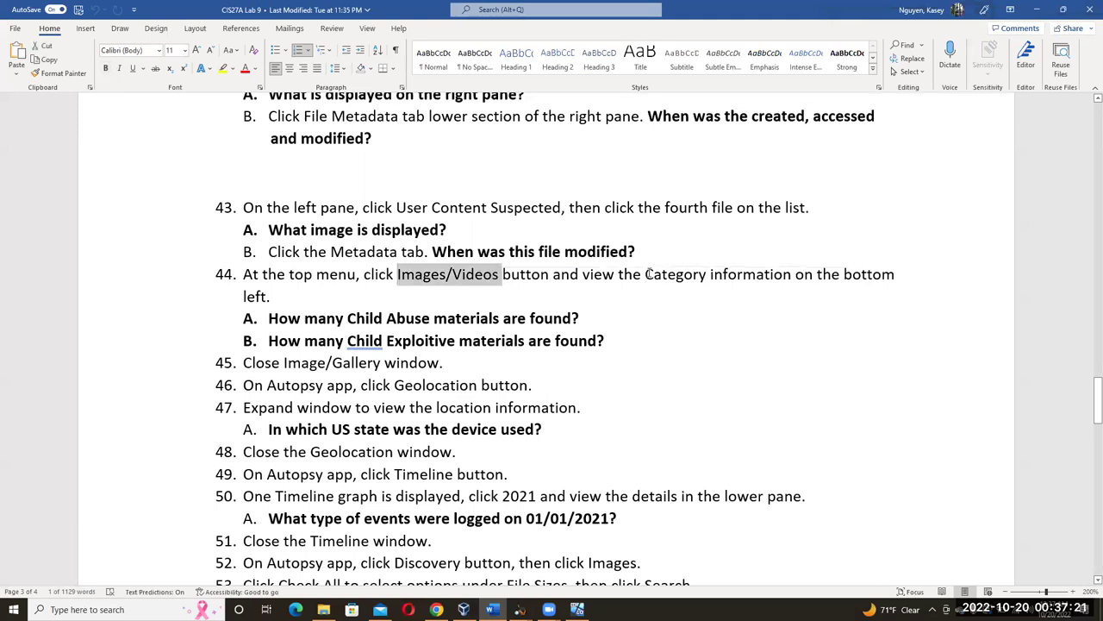
drag(645, 274, 841, 276)
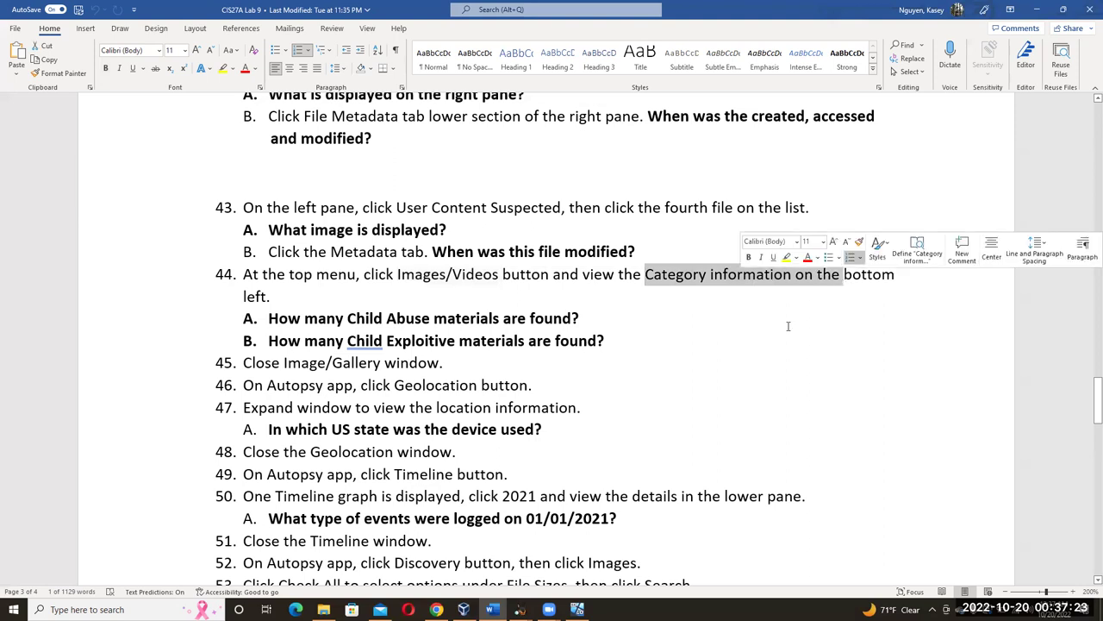
click(320, 312)
click(612, 312)
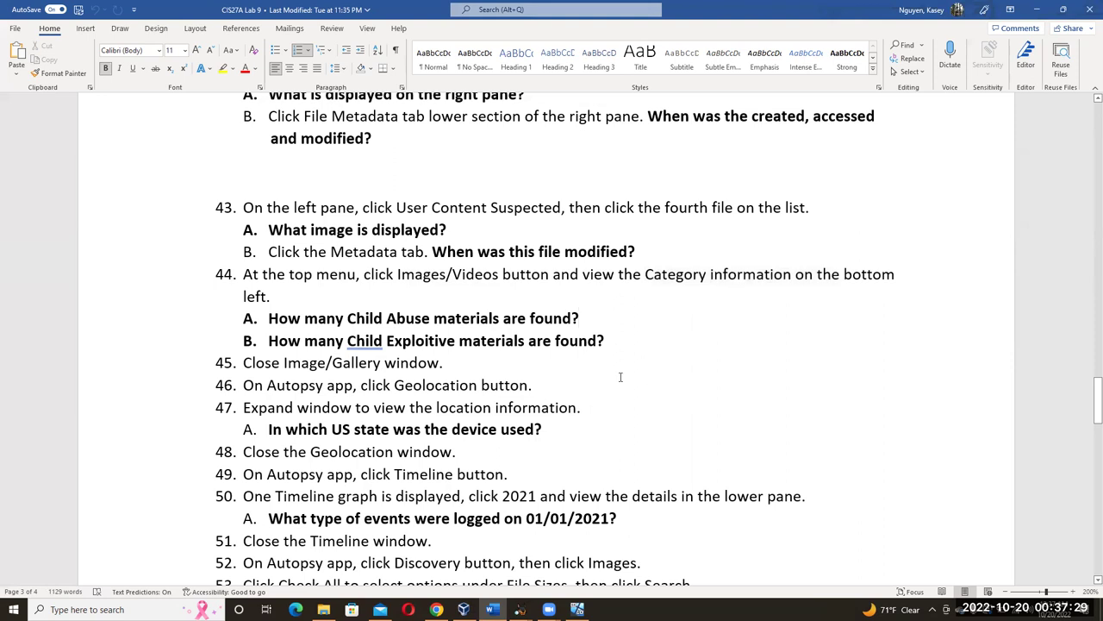
drag(348, 318, 429, 319)
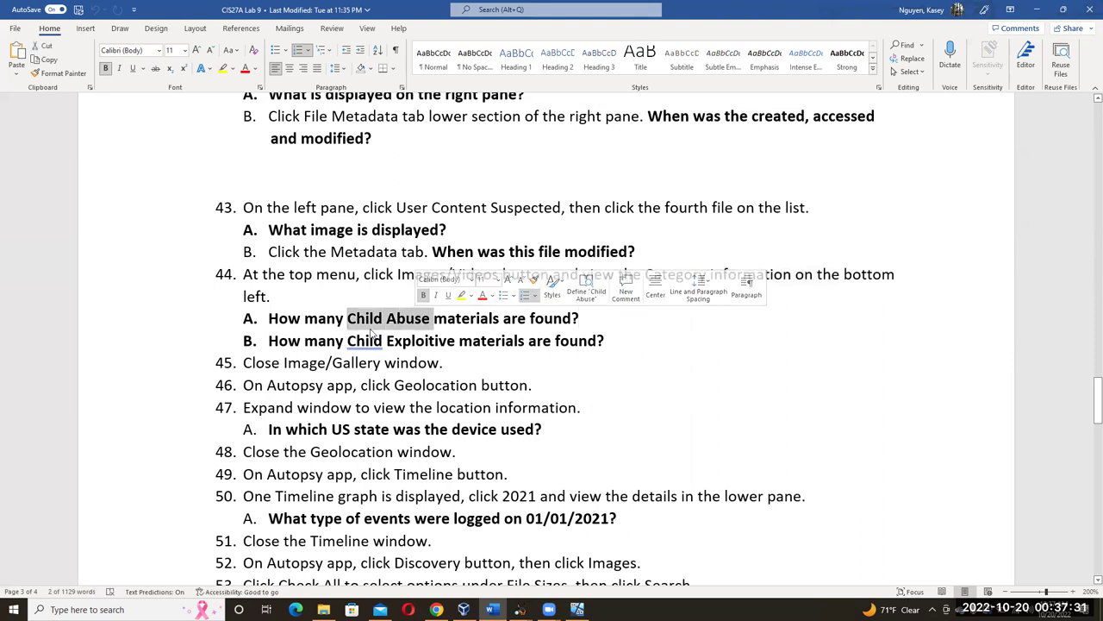
drag(346, 340, 455, 342)
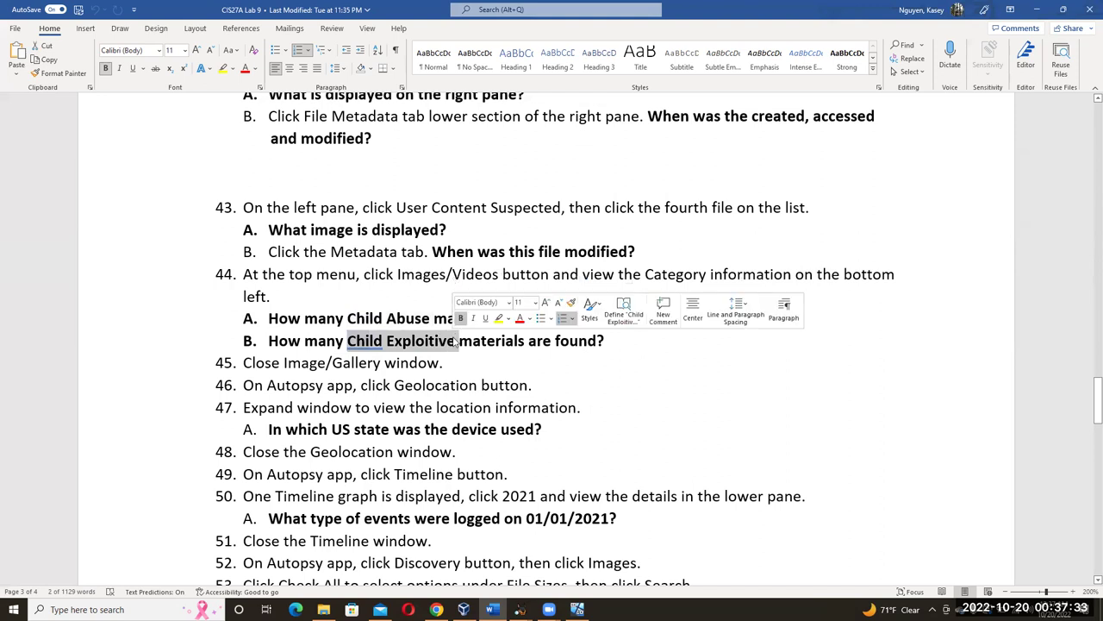
click(521, 342)
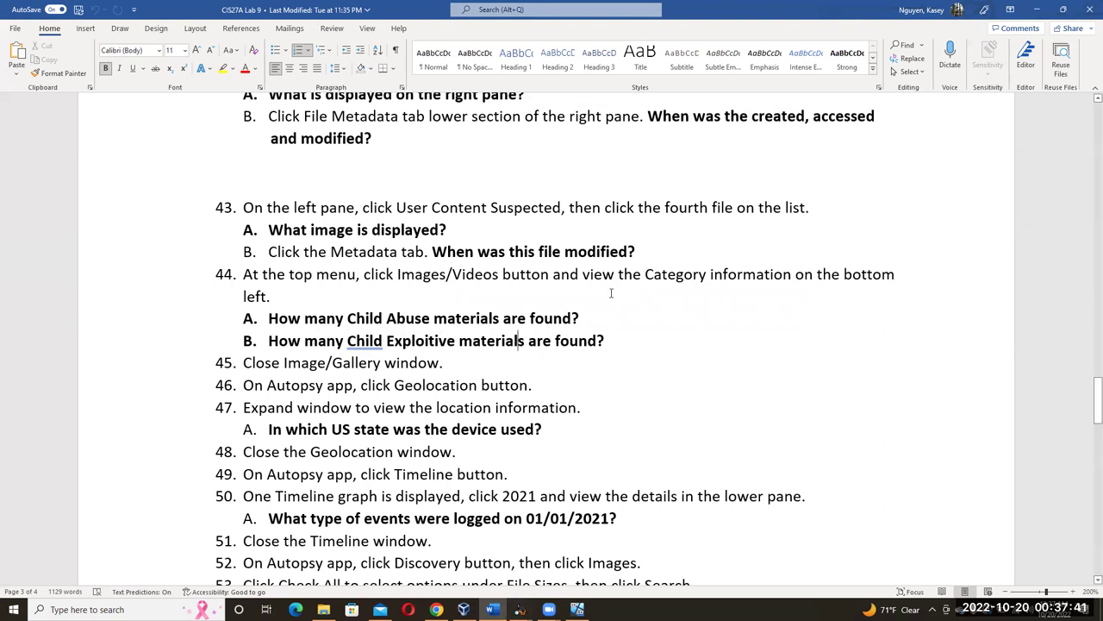
Open the Images/Videos gallery in Autopsy for all data sources to check the category file counts.
click(520, 609)
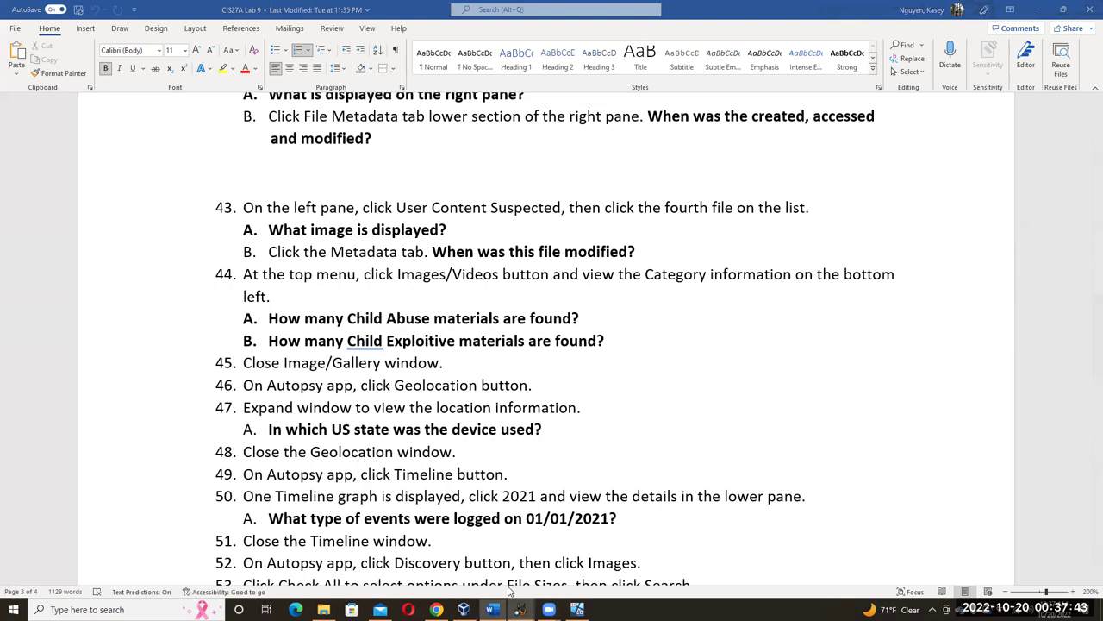
click(456, 556)
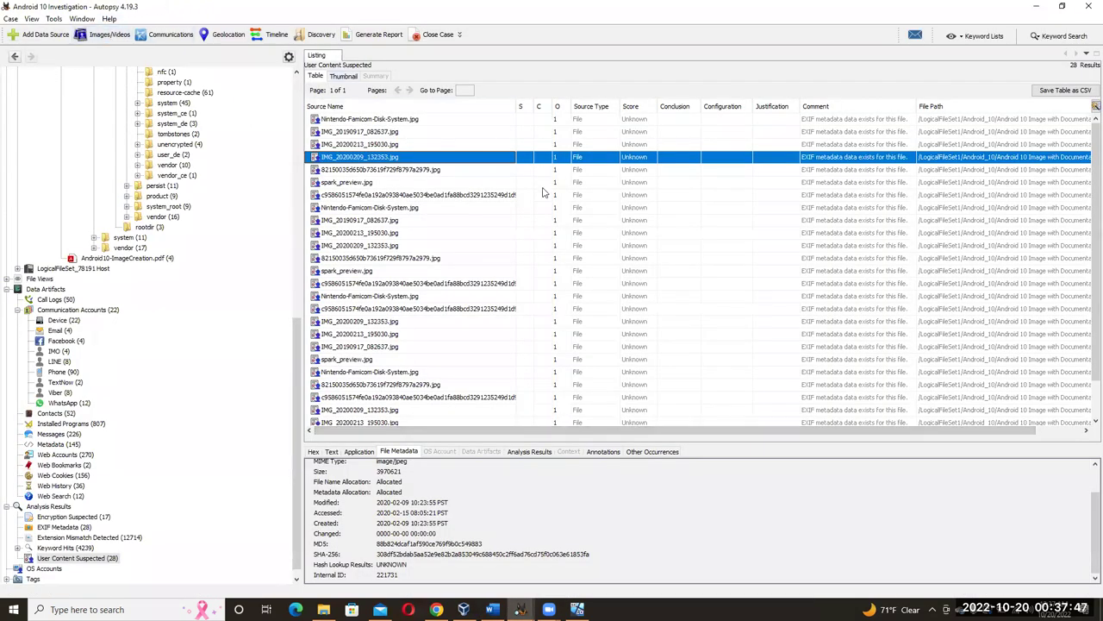
click(104, 35)
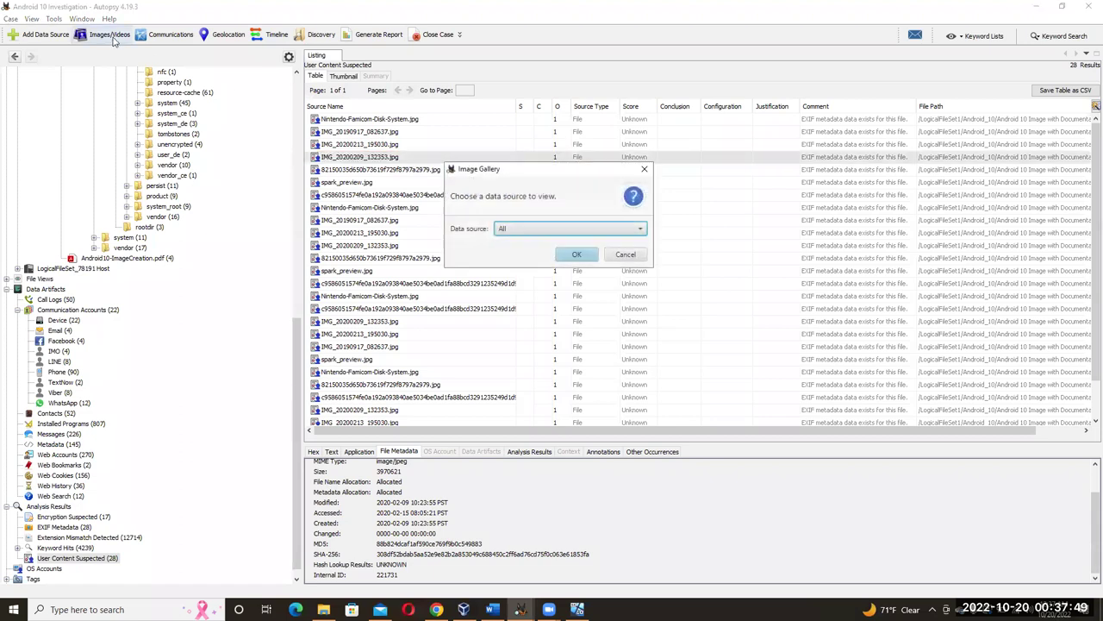
click(575, 255)
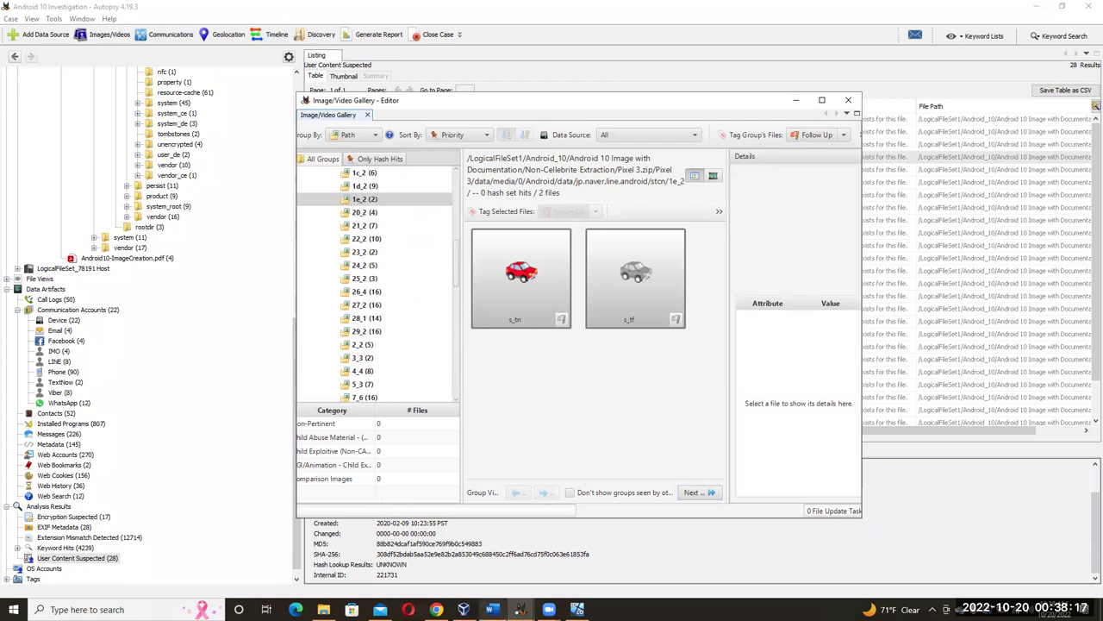
Check item 45 in Word, close the Image/Video Gallery, and return to the main Android 10 Investigation window in Autopsy.
click(492, 609)
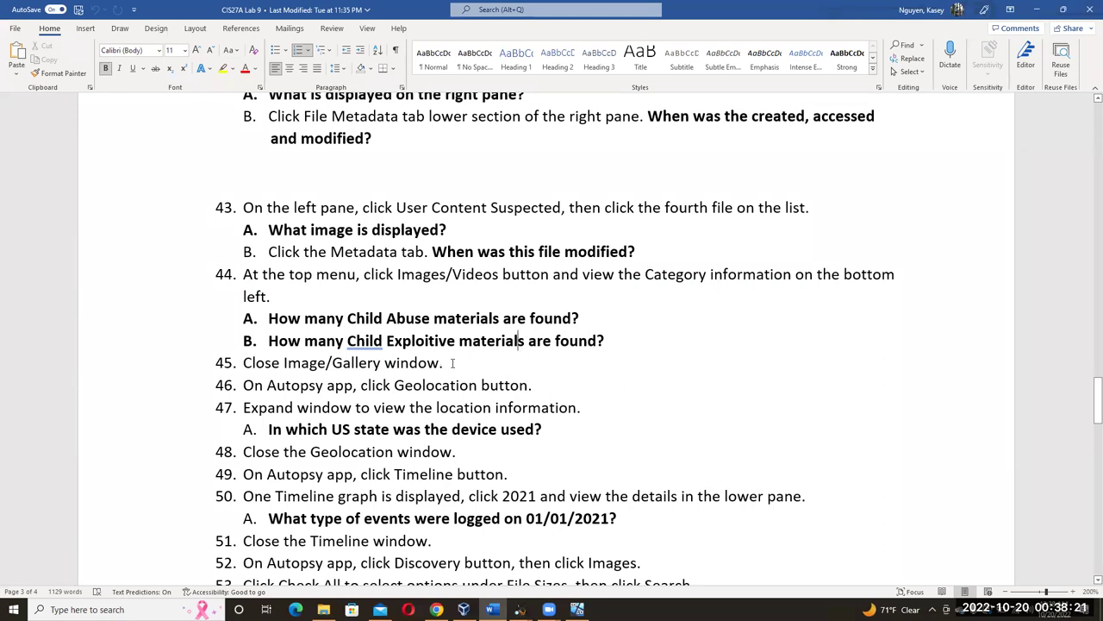
mouse_move(520, 609)
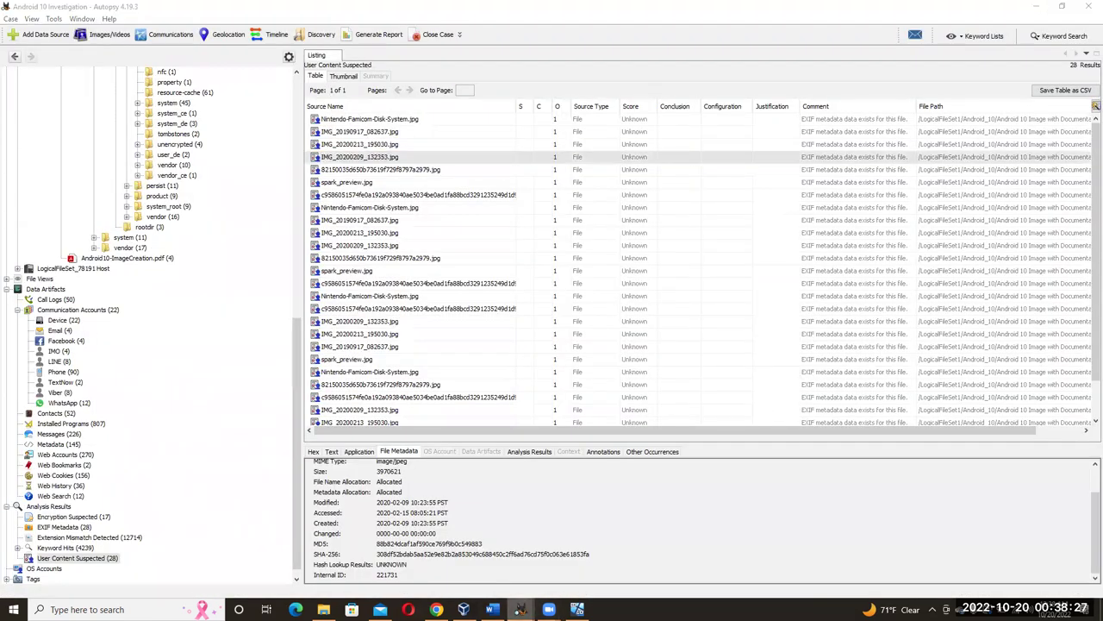
click(609, 587)
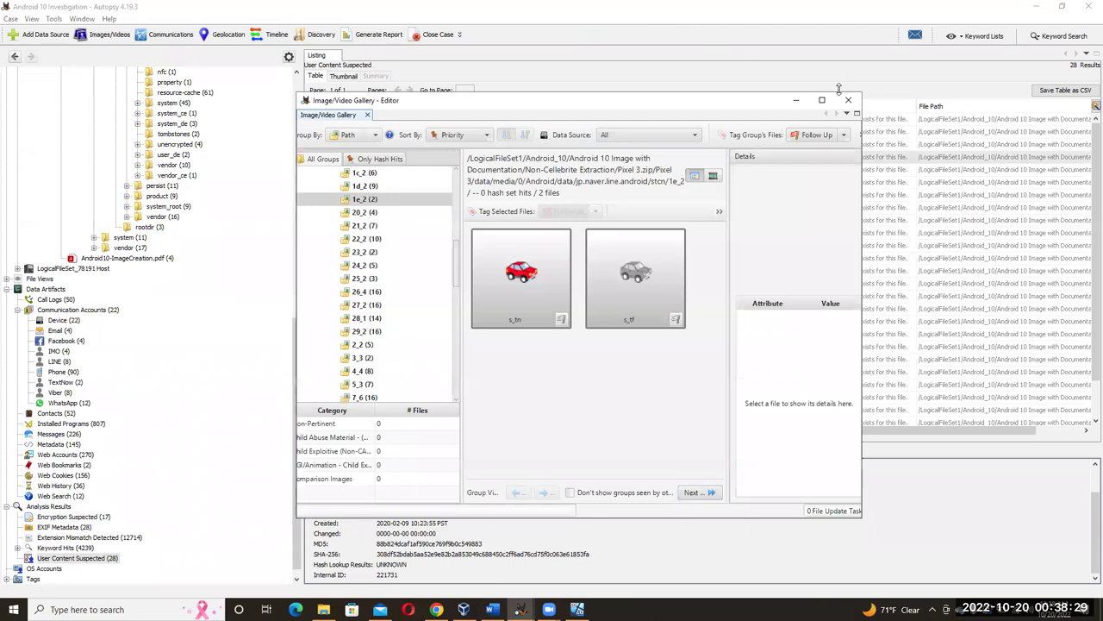
key(alt+Tab)
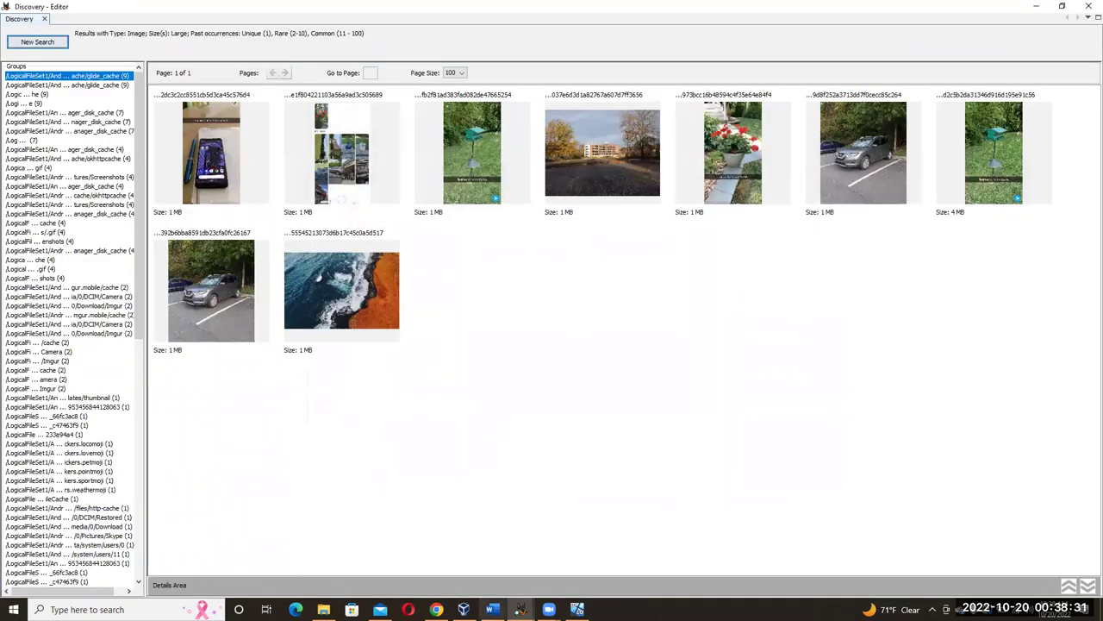
mouse_move(520, 609)
click(460, 565)
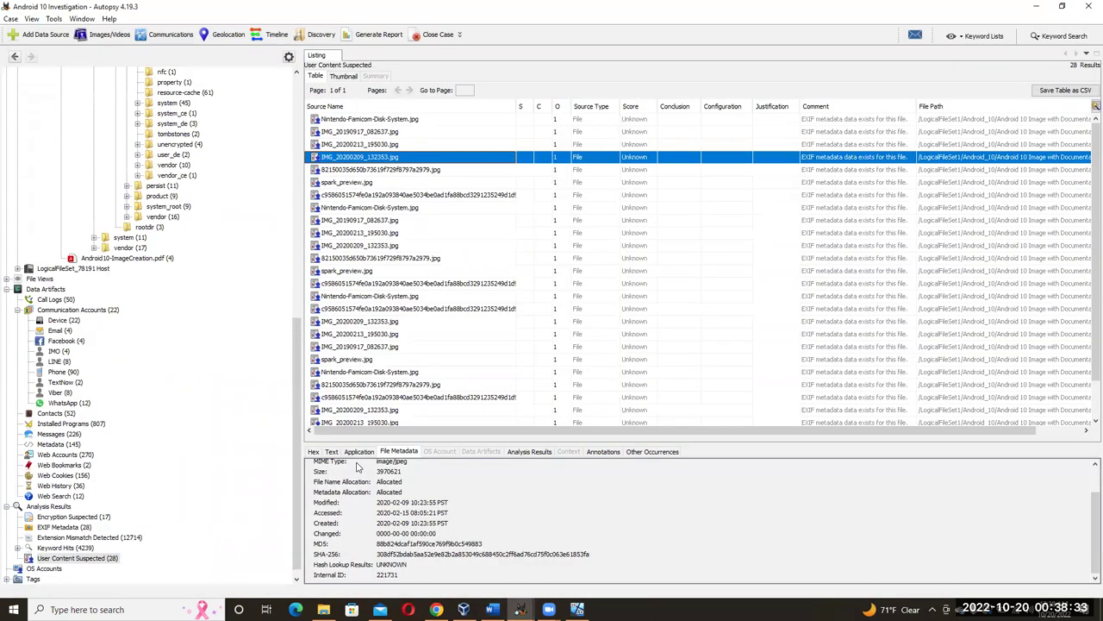
Return to the lab document in Word and locate items 46 and 47 on Geolocation.
mouse_move(491, 609)
click(494, 556)
scroll(532, 474, down, 2)
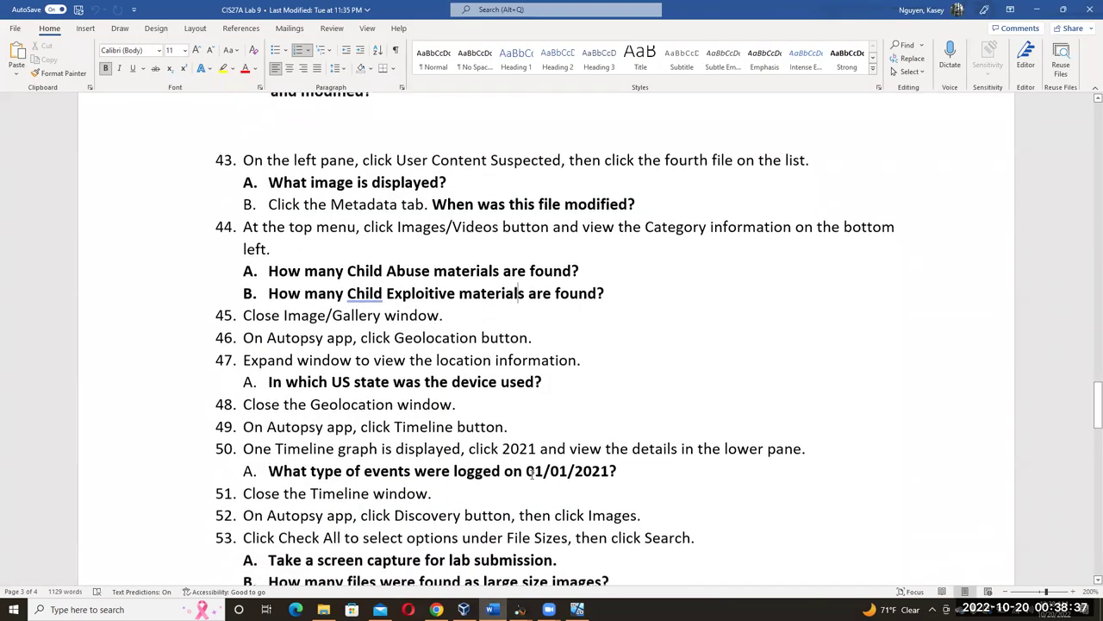
Highlight the Geolocation instruction in item 46 of the lab document and open the Geolocation map in Autopsy to examine the device's location.
drag(394, 330, 529, 330)
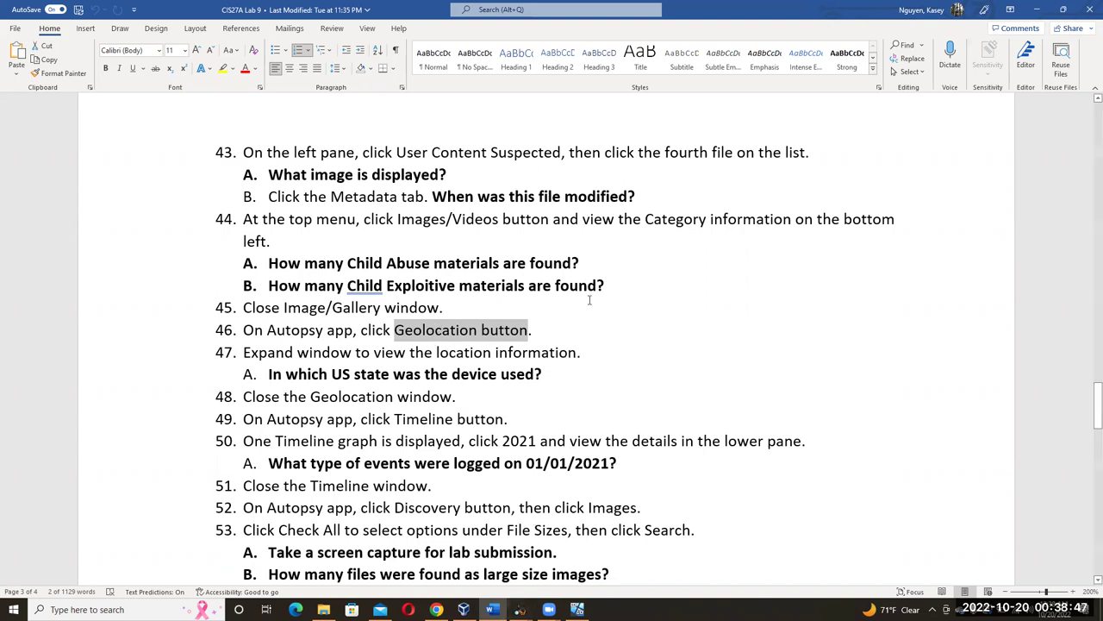
click(541, 332)
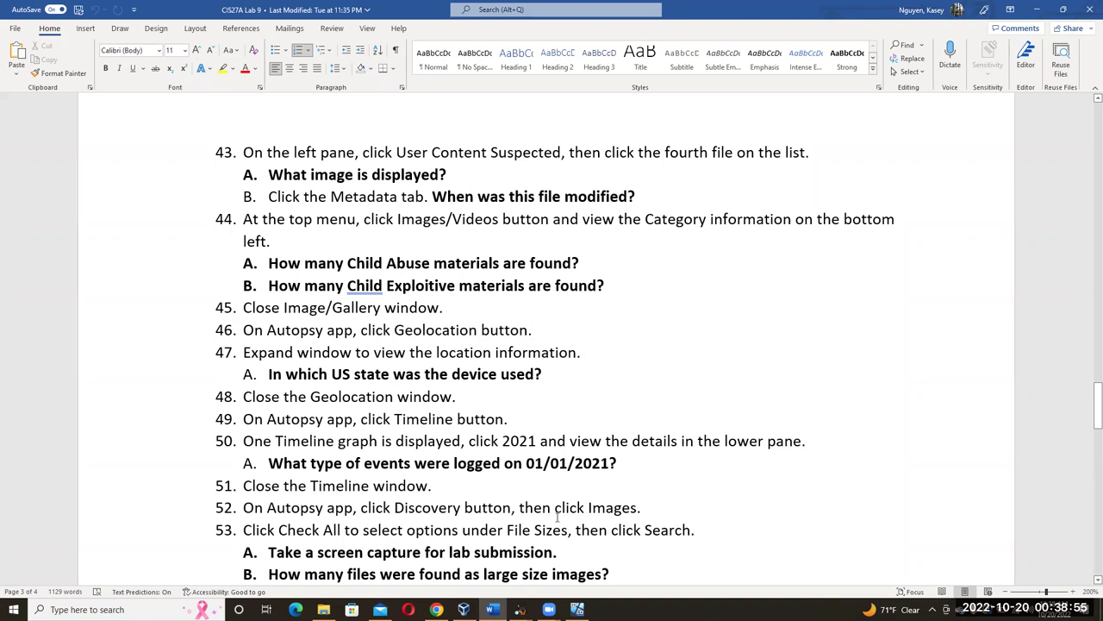
mouse_move(519, 609)
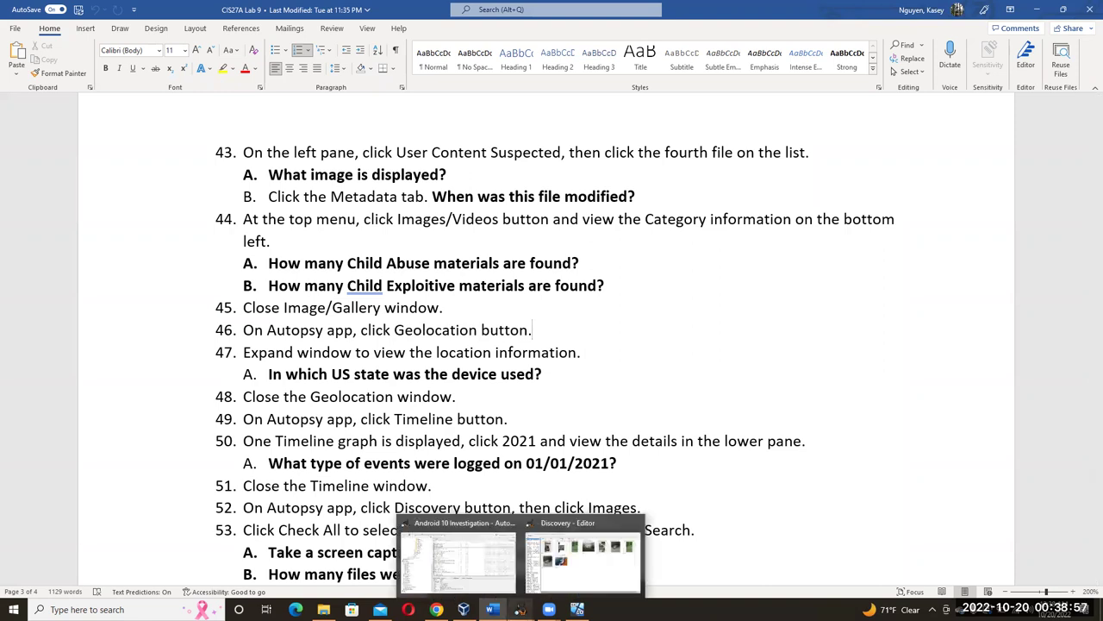
click(474, 586)
click(222, 35)
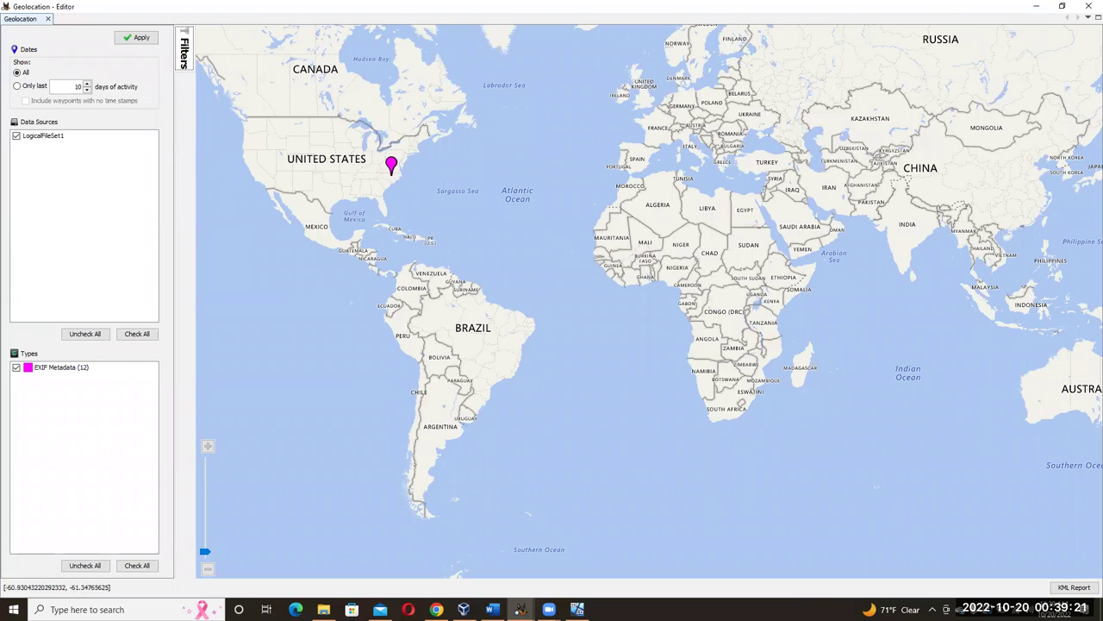
Check item 48 in Word, close the Geolocation window, and return to the main Android 10 Investigation window in Autopsy.
click(493, 609)
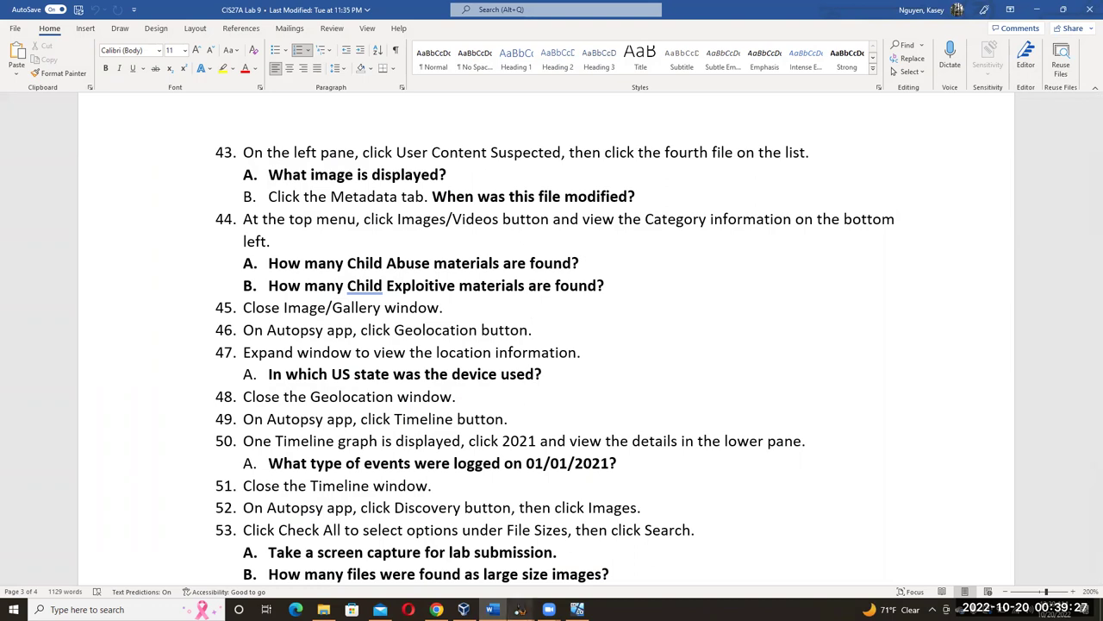
mouse_move(520, 608)
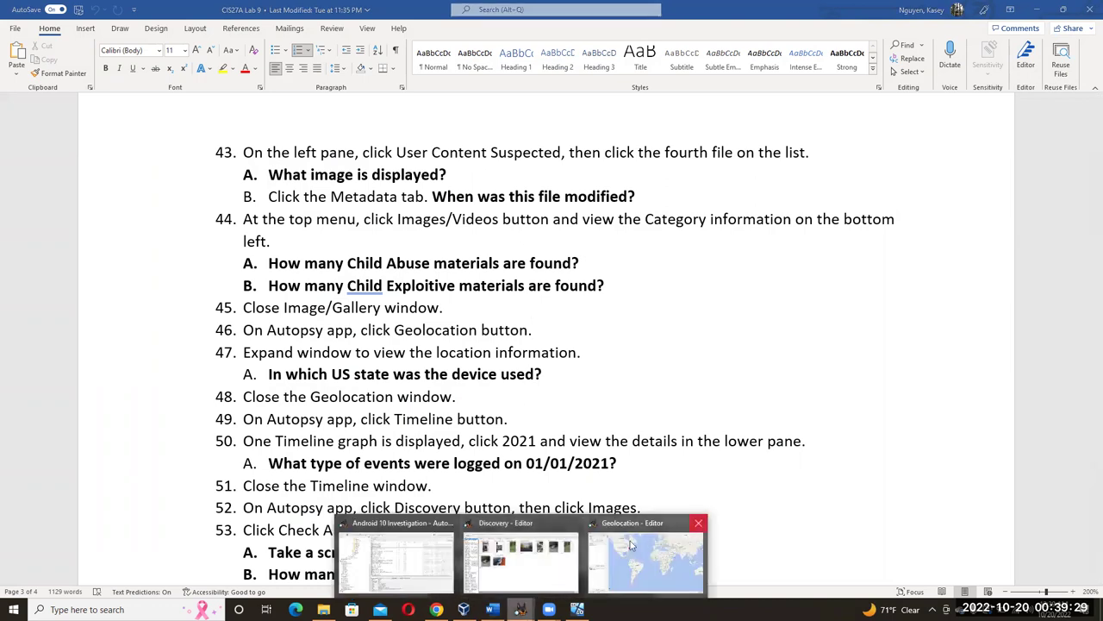
click(521, 559)
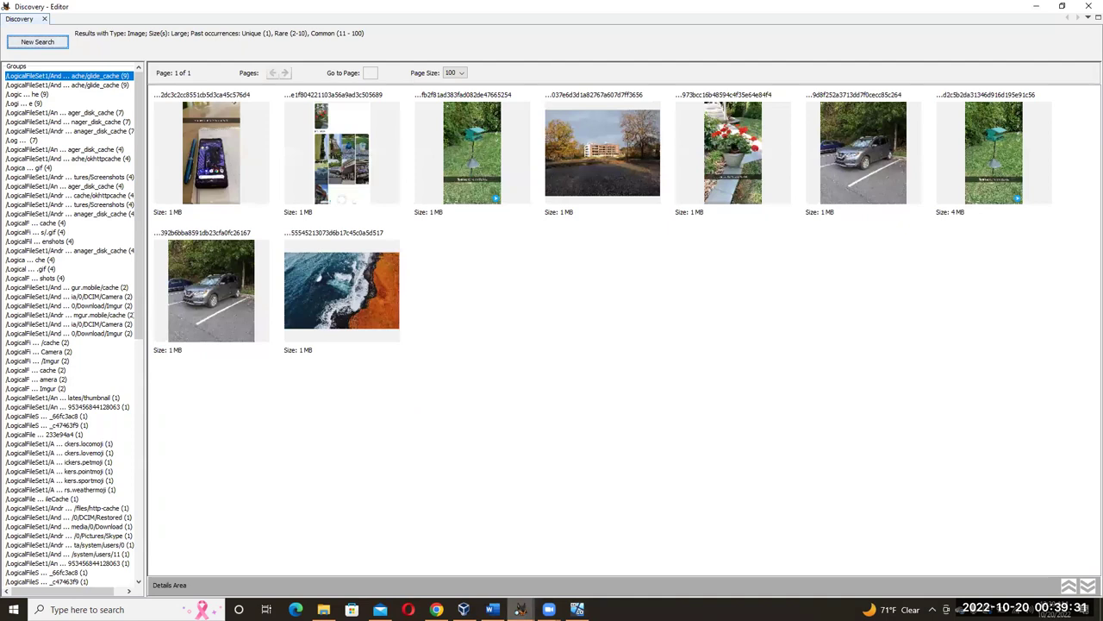
mouse_move(520, 608)
click(452, 560)
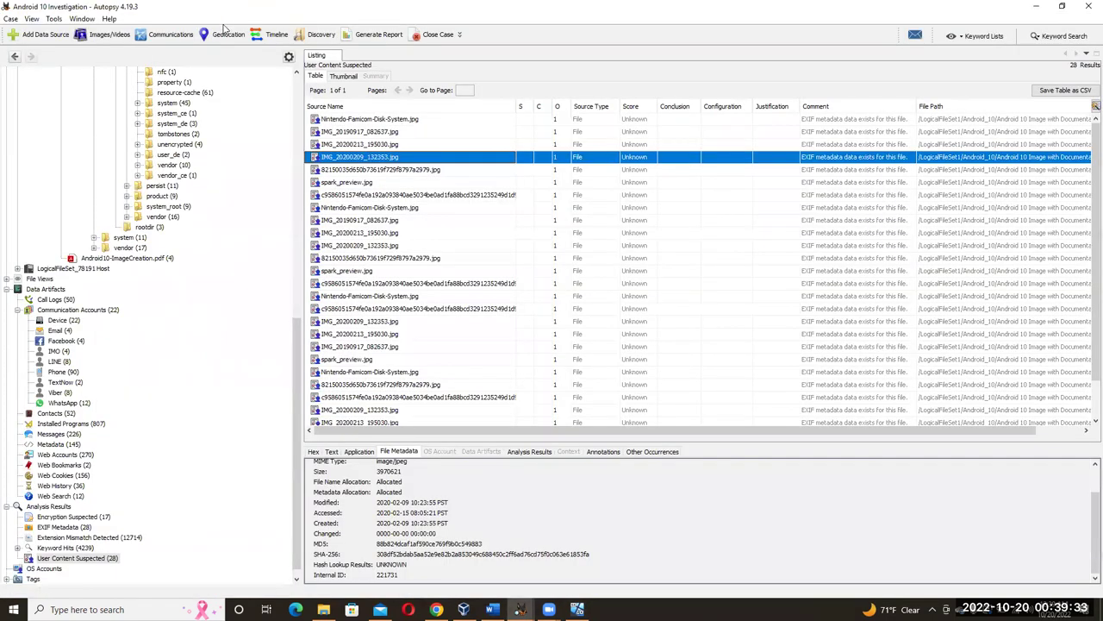
Open the Timeline, list the 2021 events, and inspect the first 01/01/2021 event to answer item 50A in the lab document.
click(274, 34)
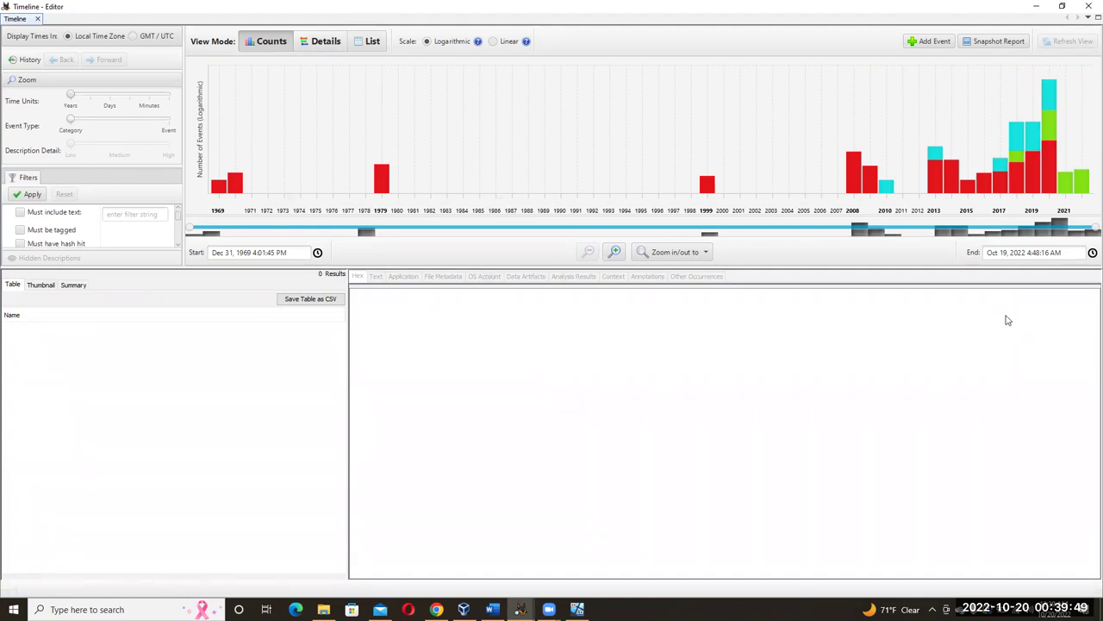
click(1067, 187)
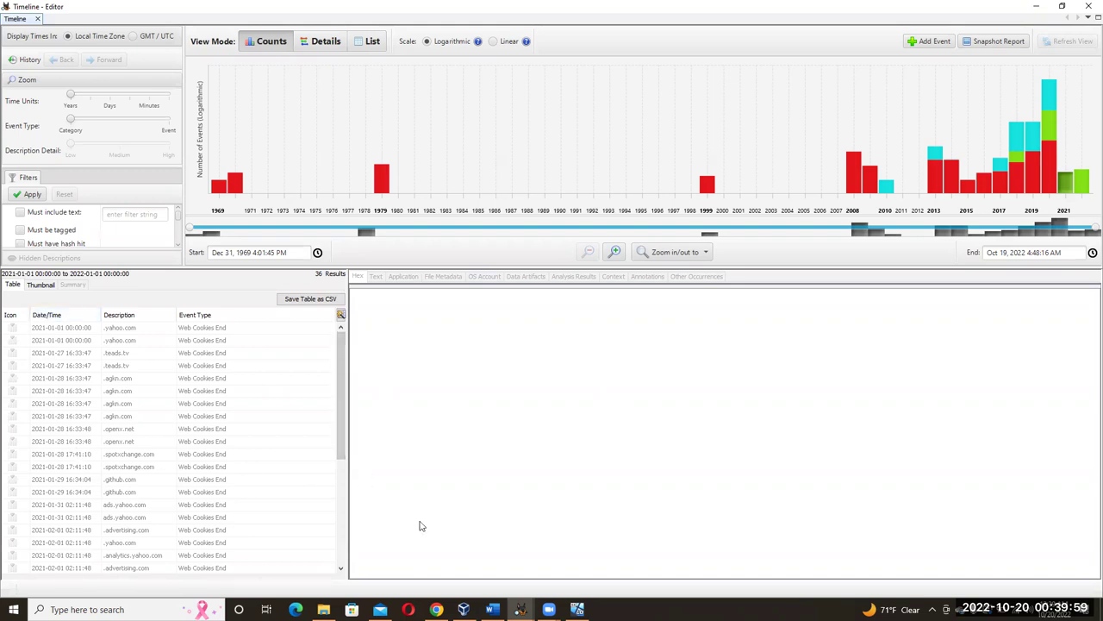
click(492, 609)
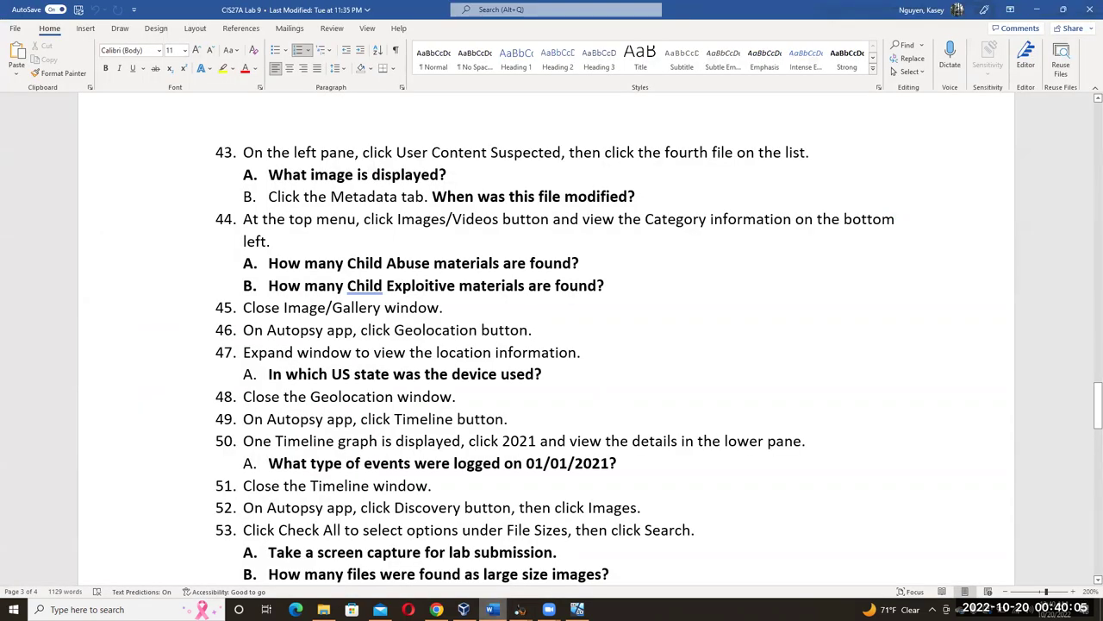
key(alt+Tab)
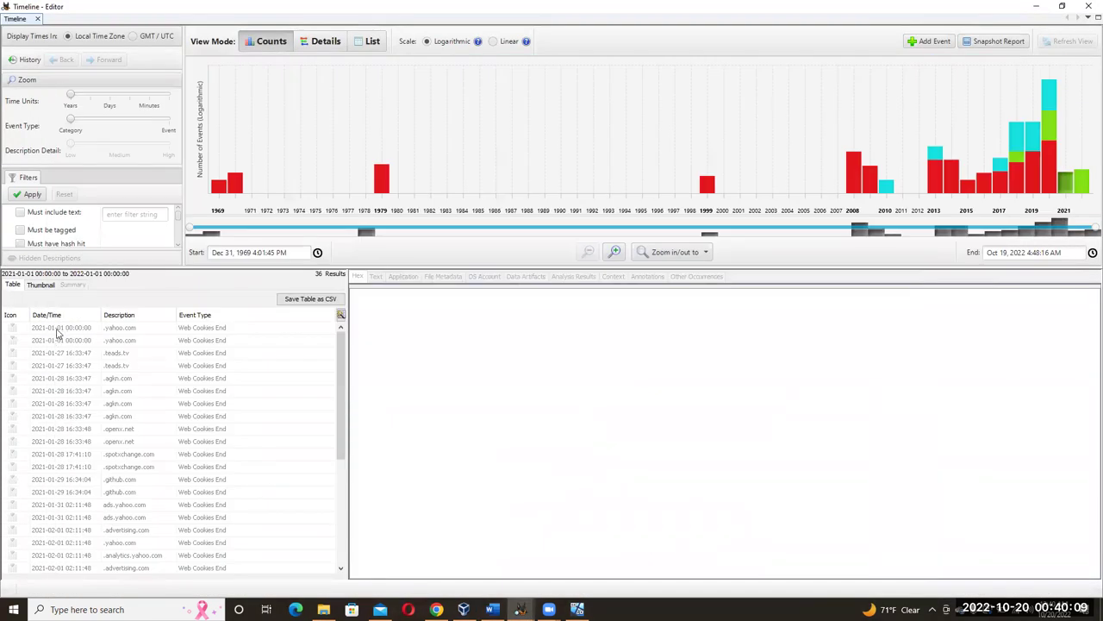
click(57, 329)
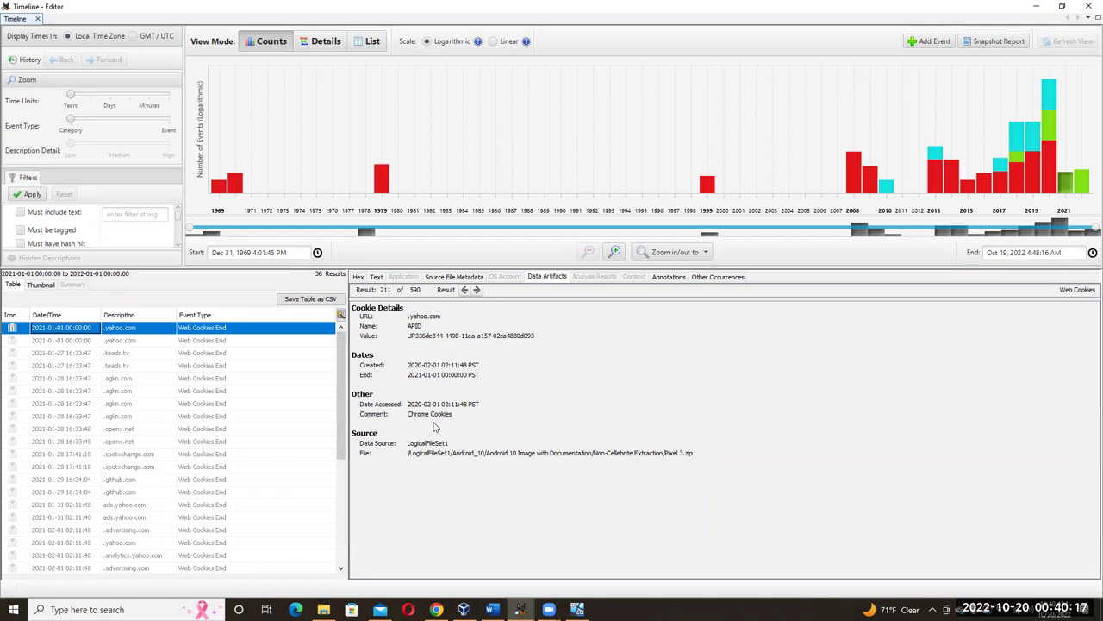
scroll(240, 403, down, 2)
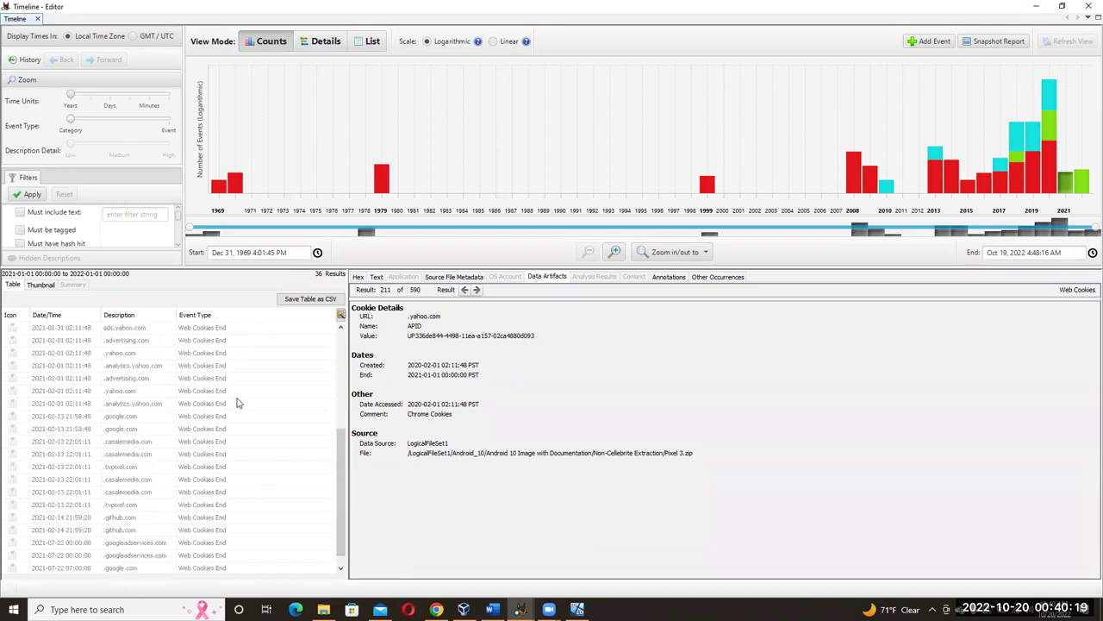
scroll(240, 402, up, 1)
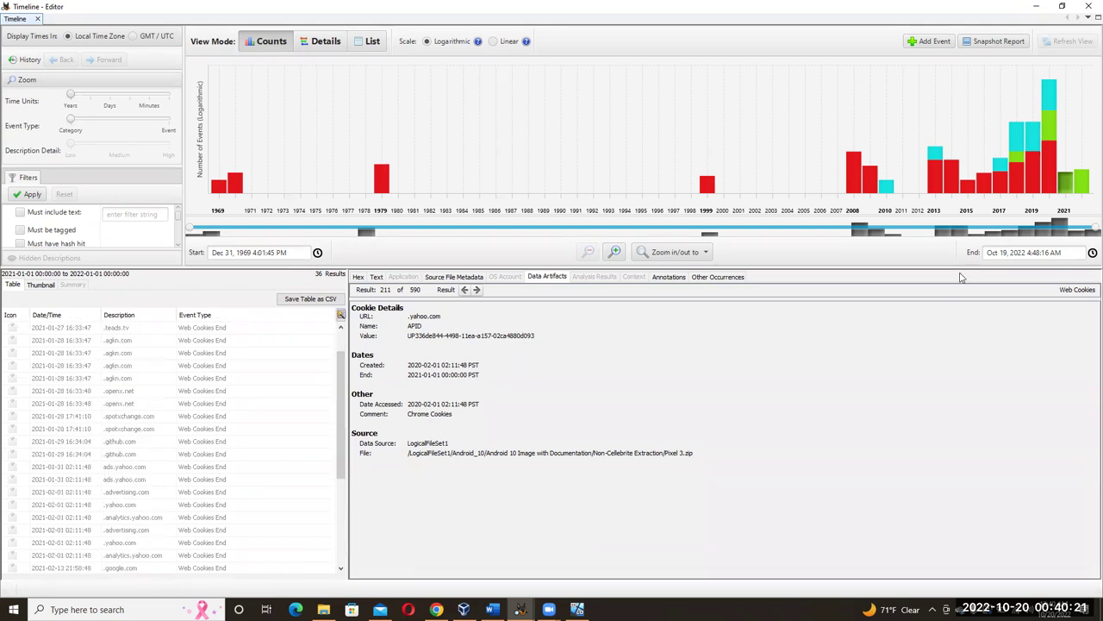
Review items 51 and 52 in Word, highlighting the Discovery instruction in item 52.
click(491, 609)
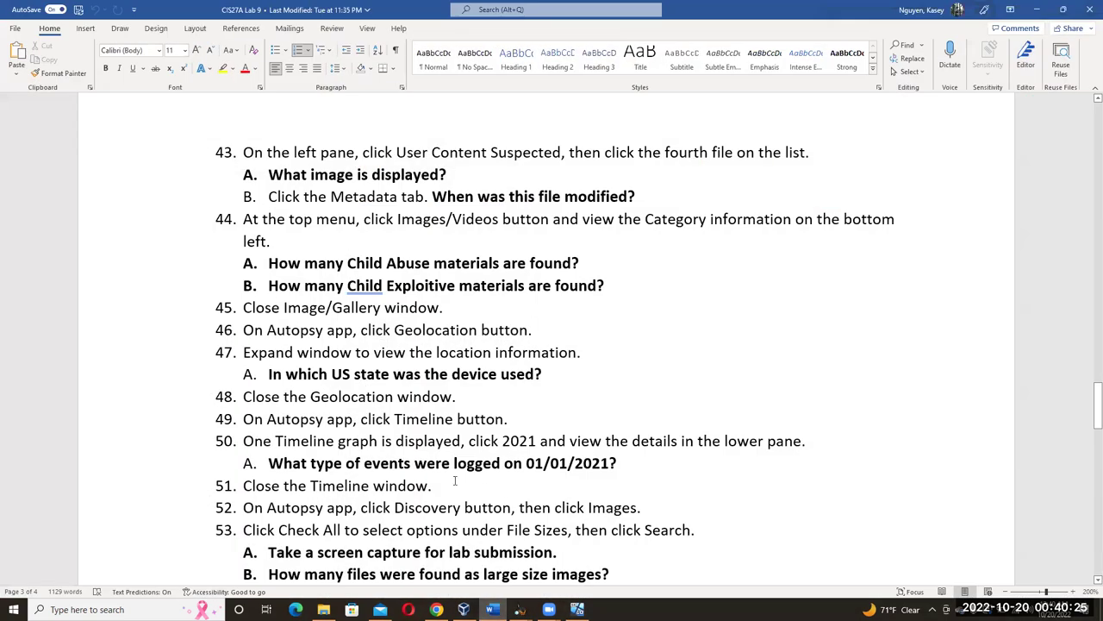
click(505, 528)
scroll(620, 528, down, 1)
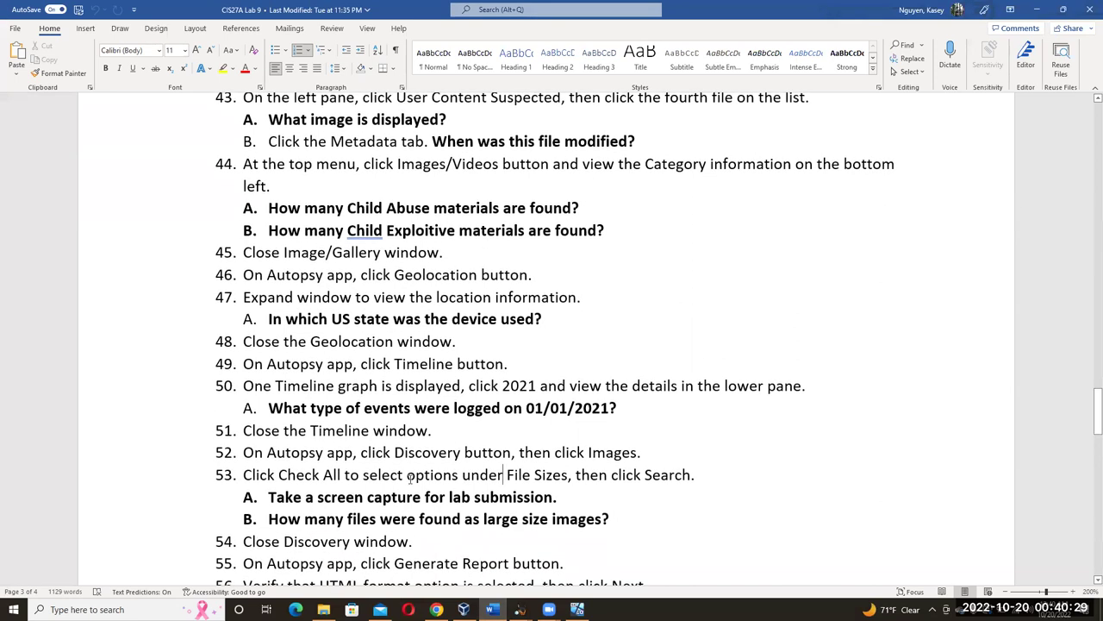
drag(394, 452, 552, 452)
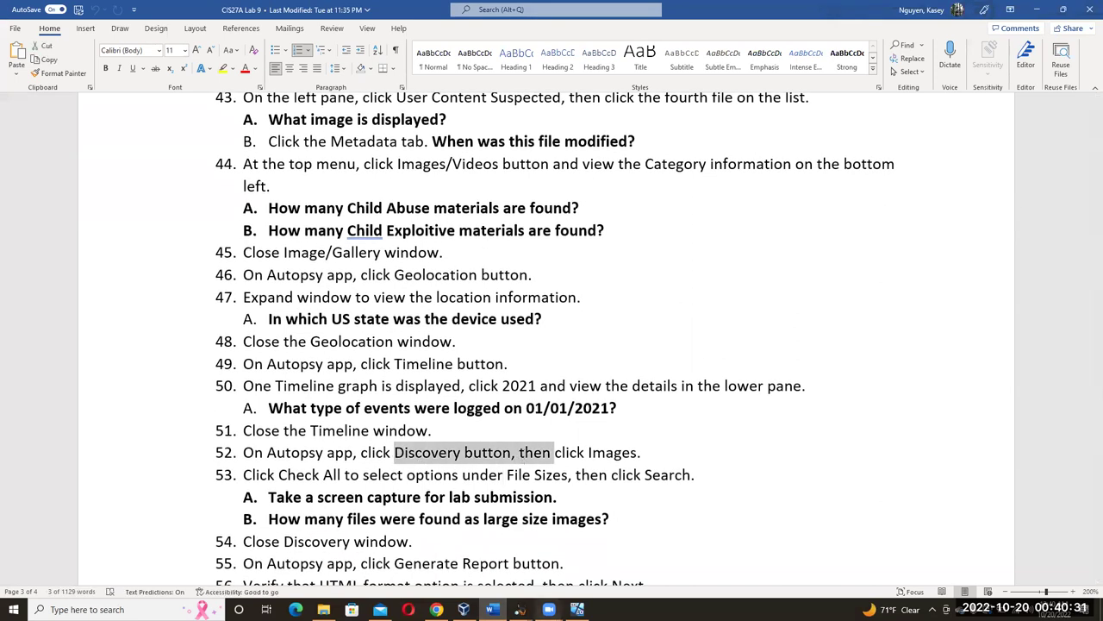
Close the Timeline window in Autopsy and open Discovery from the main investigation window to examine the image file size filters.
mouse_move(549, 610)
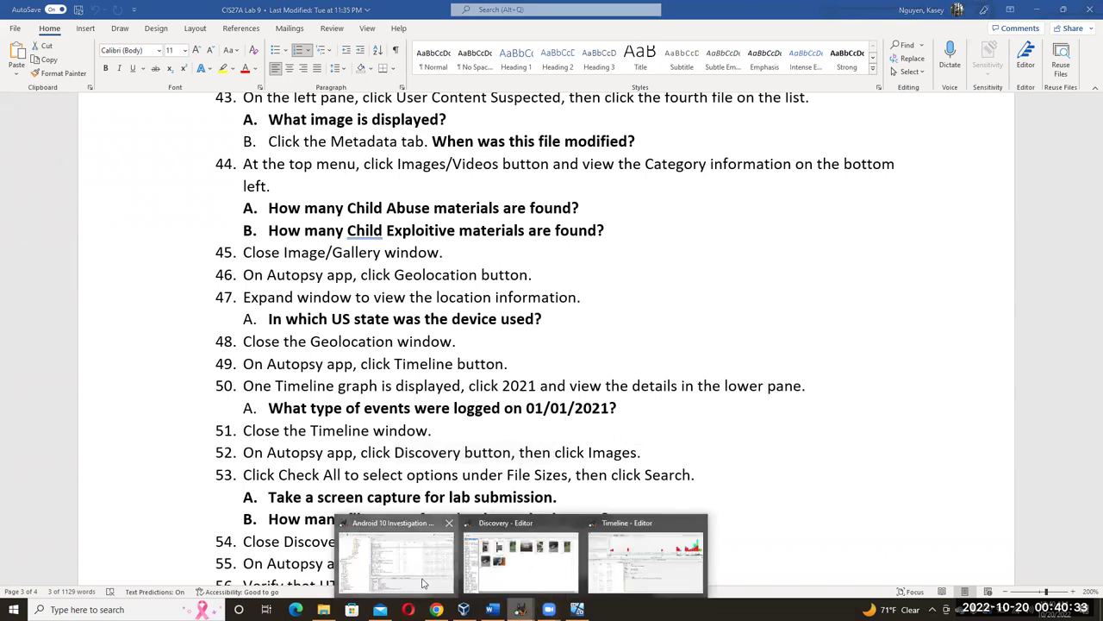
click(424, 583)
click(521, 609)
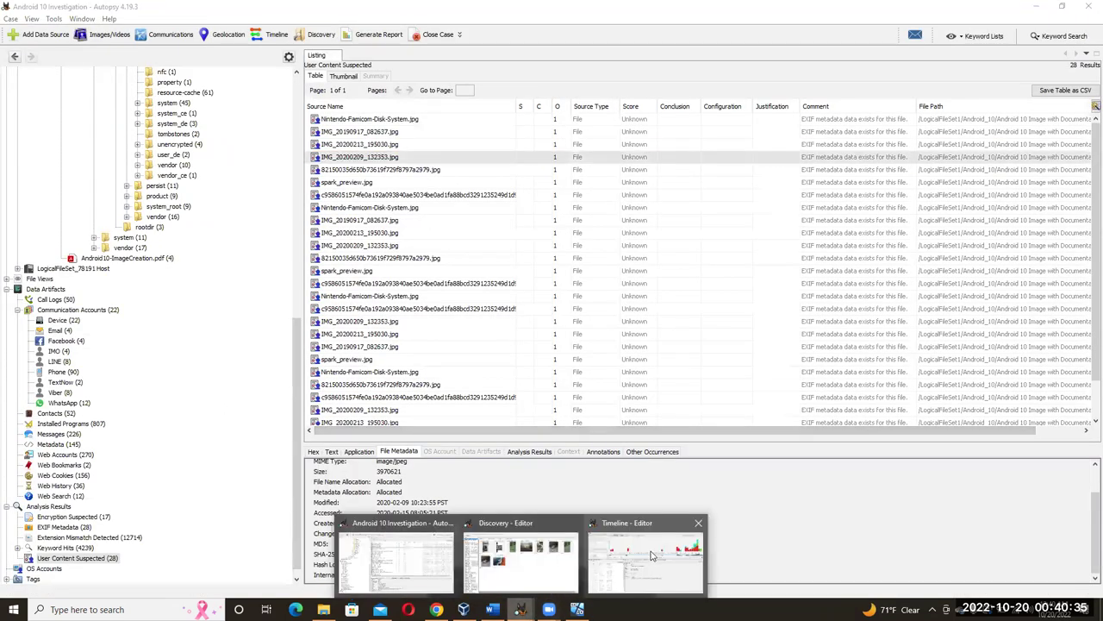
click(517, 556)
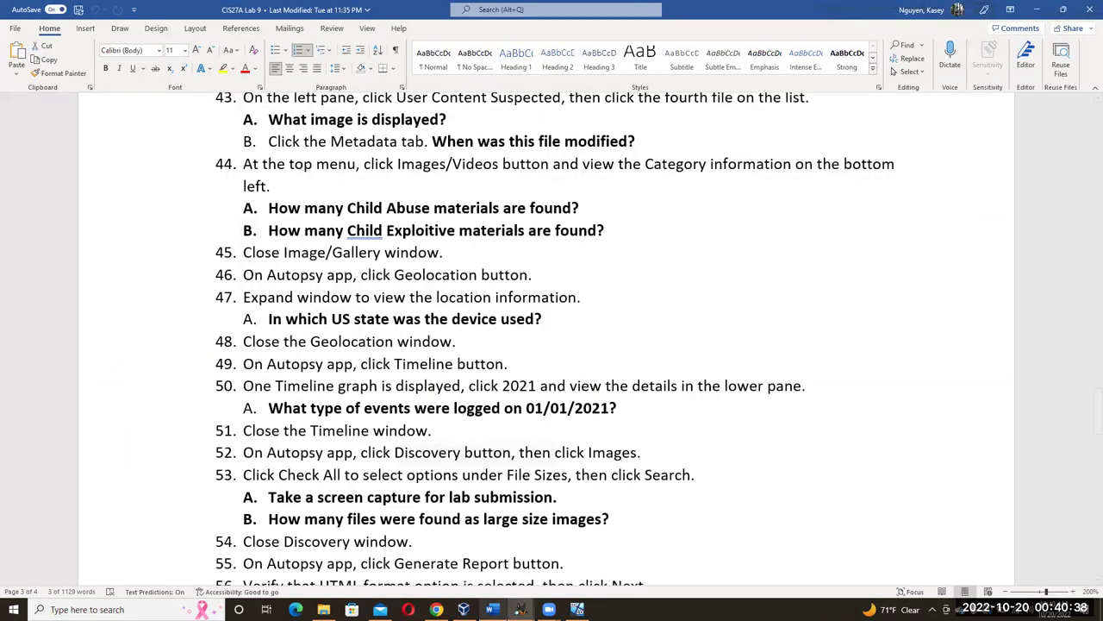
click(492, 609)
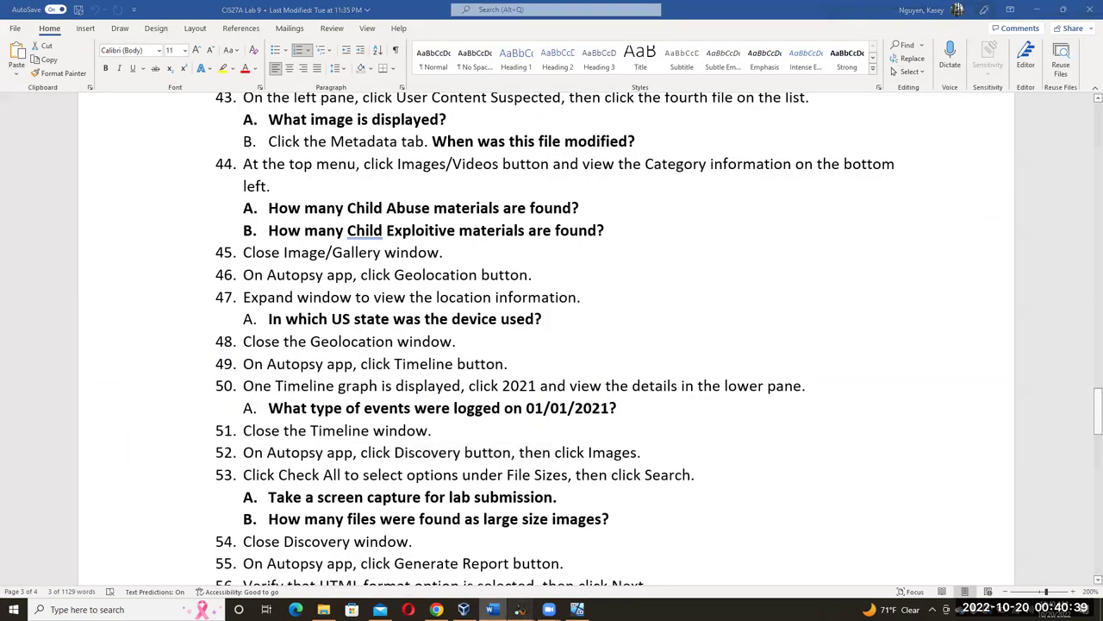
mouse_move(521, 609)
click(468, 577)
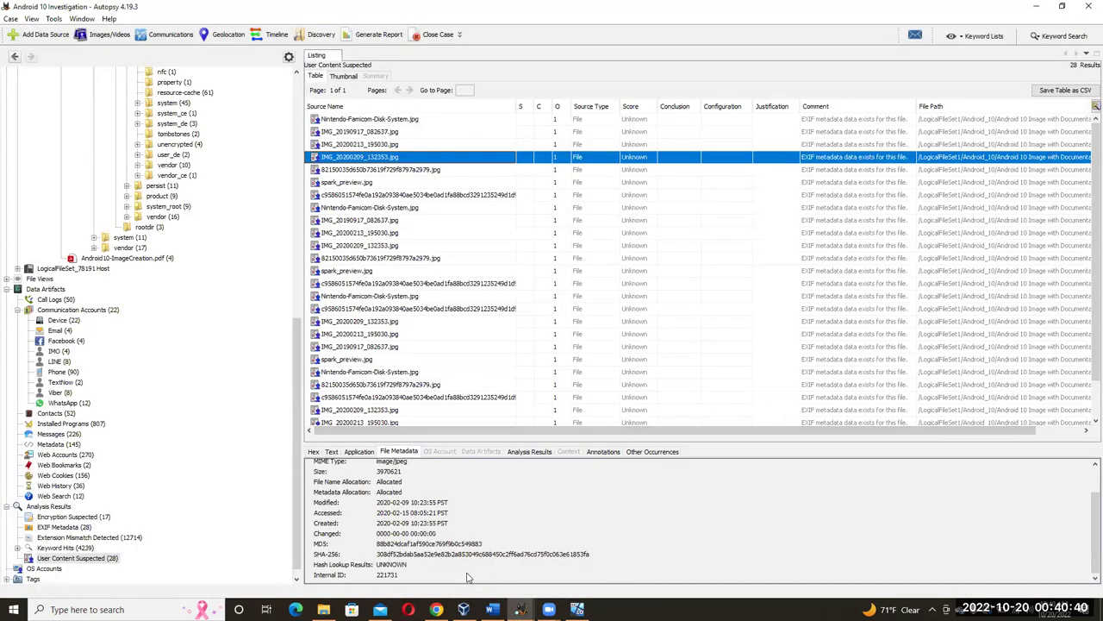
click(318, 36)
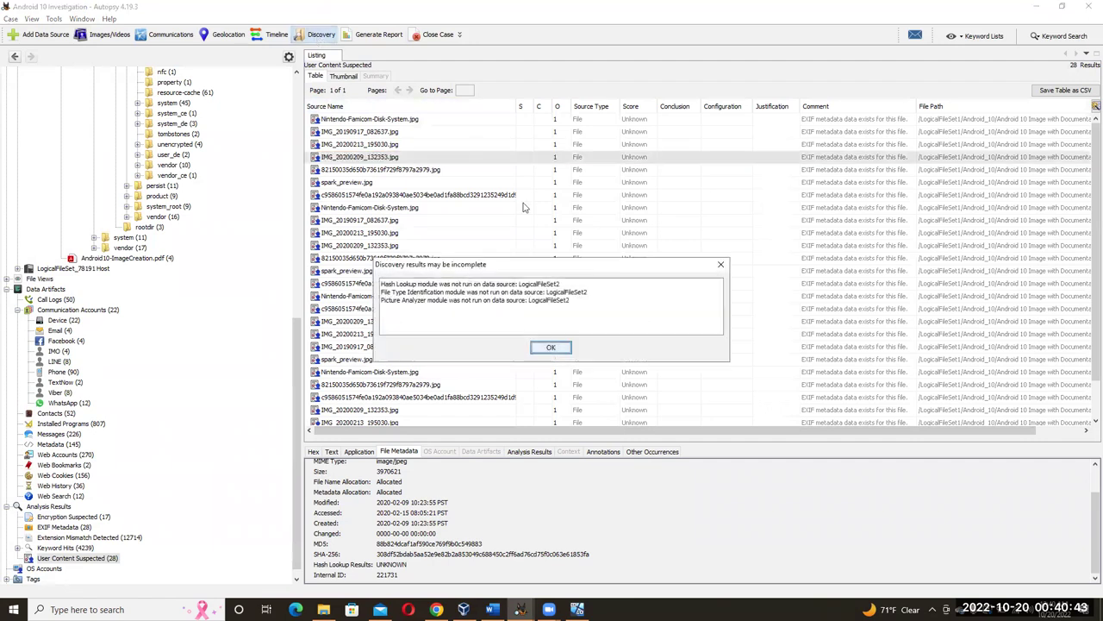
click(556, 348)
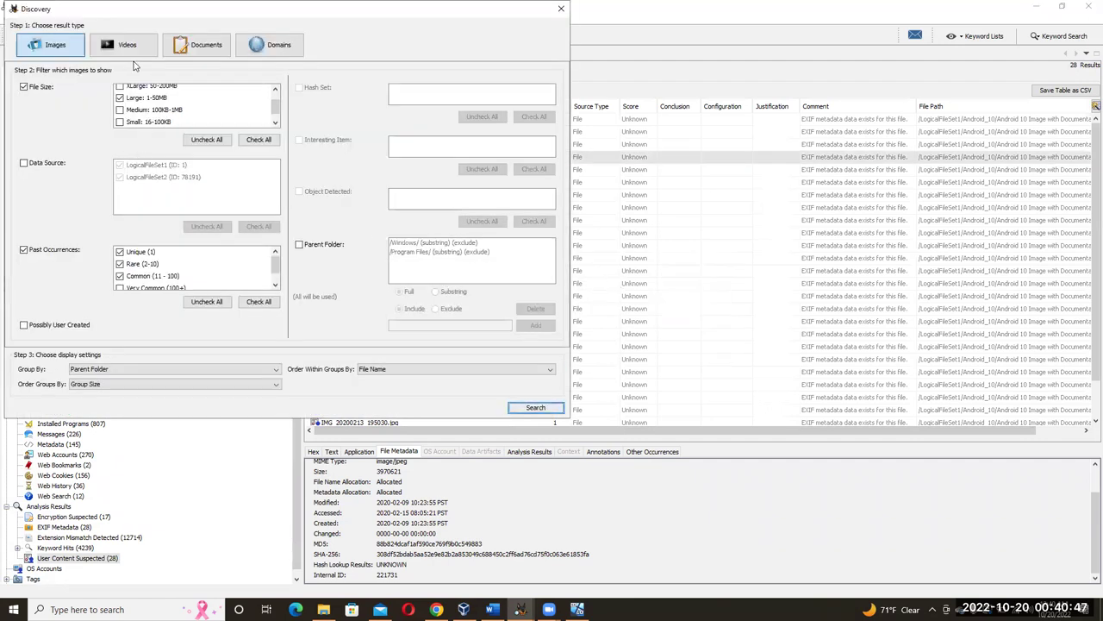
scroll(271, 108, down, 2)
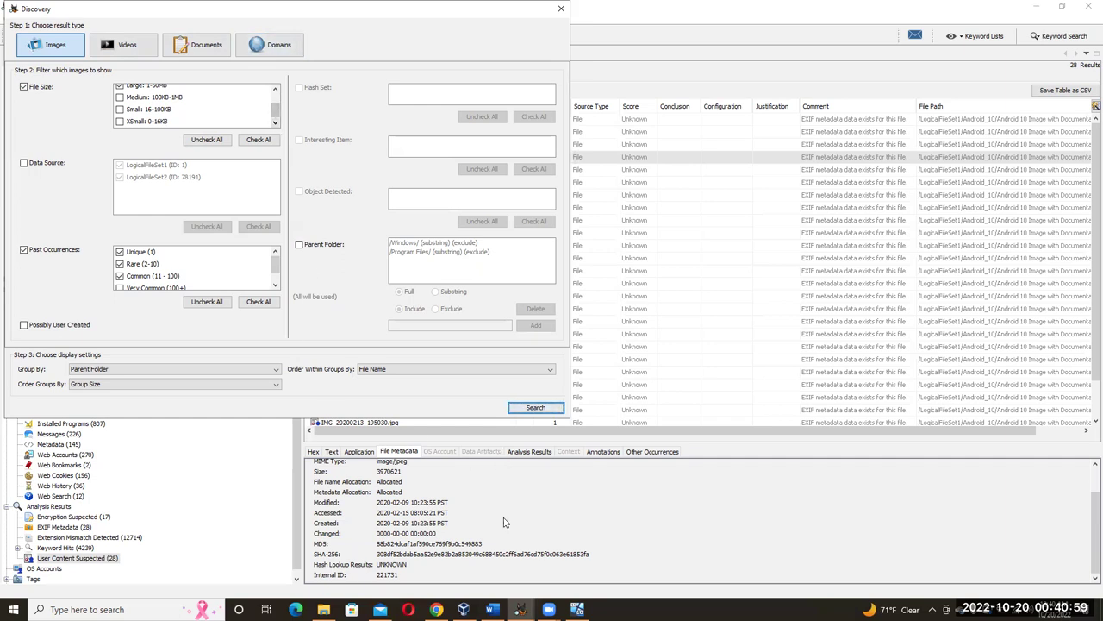
Review item 53 in Word, highlighting the instruction to check all file sizes and search.
click(492, 609)
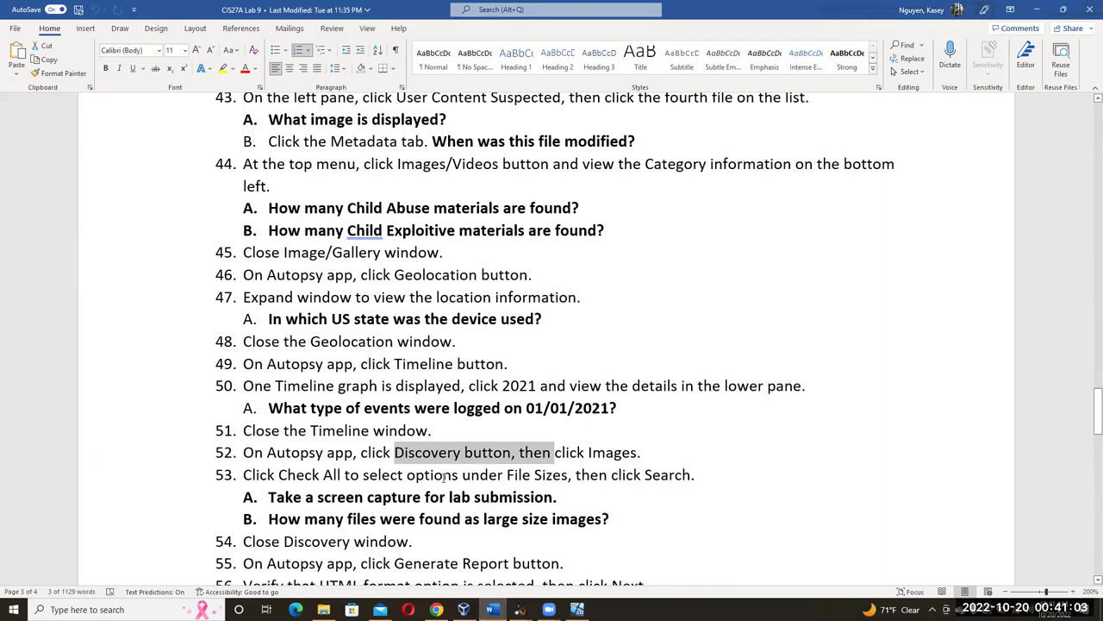
drag(247, 475, 696, 475)
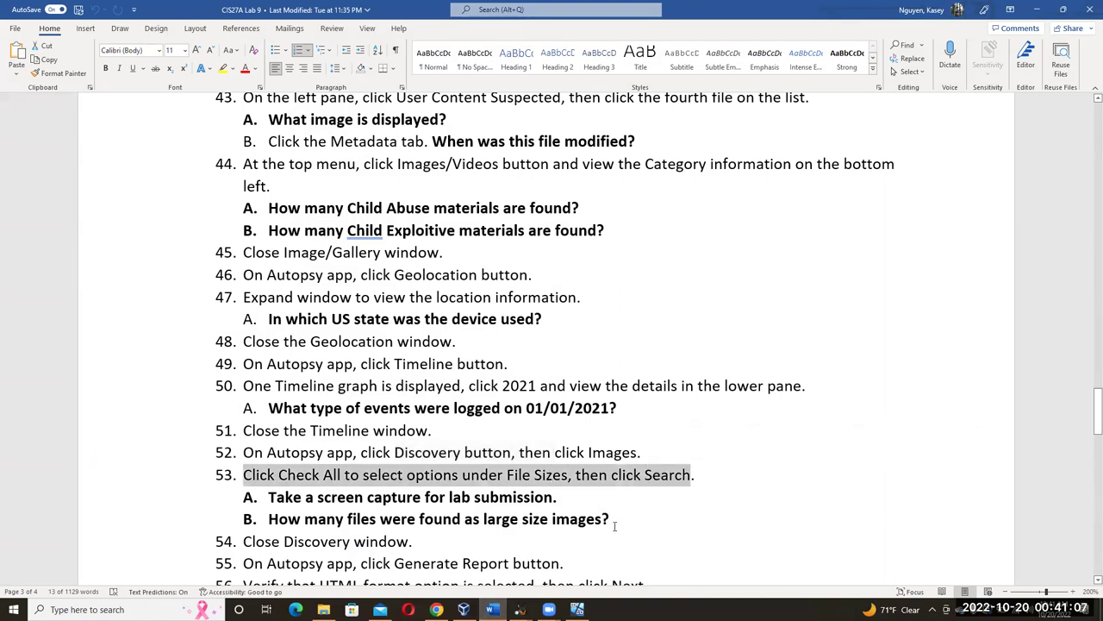
click(634, 512)
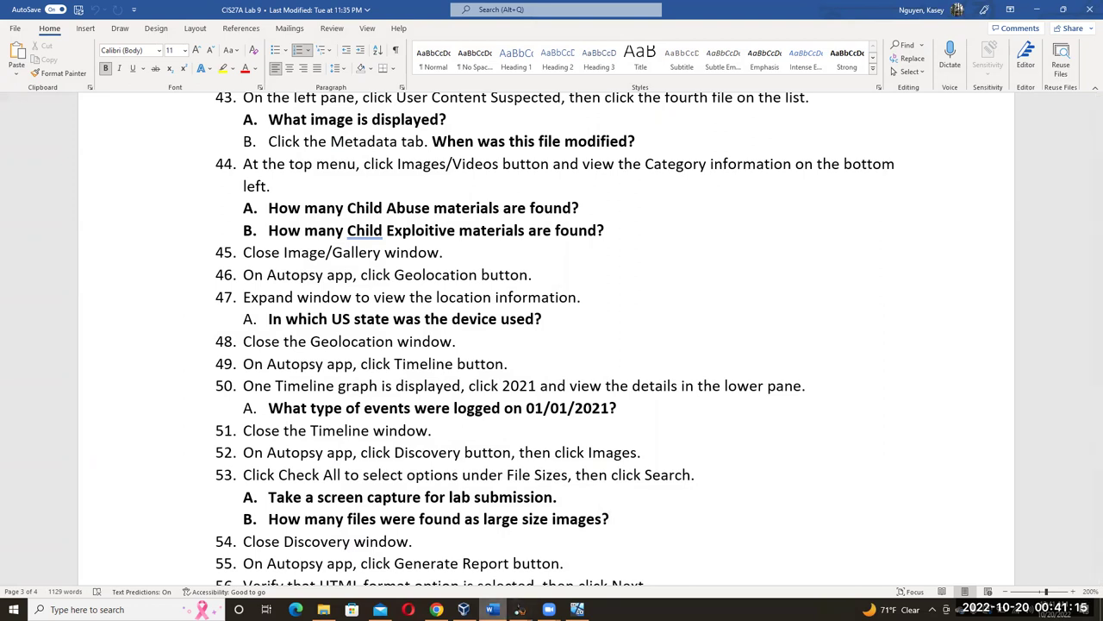
Include all file sizes from XXLarge to XSmall in Autopsy's Discovery image filter and run the search.
mouse_move(492, 609)
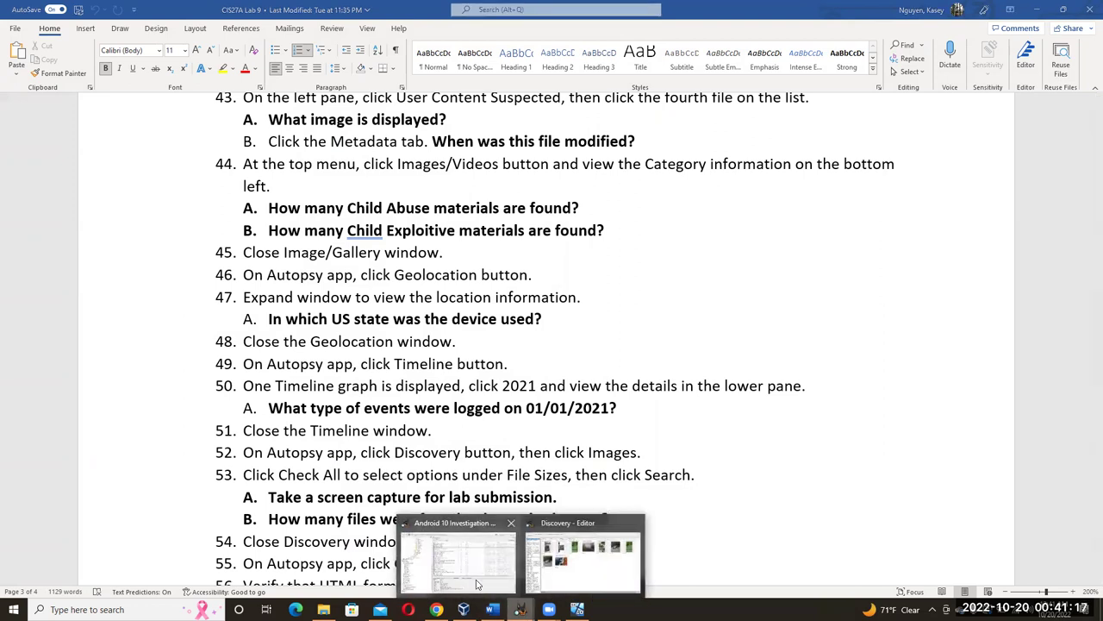
click(448, 528)
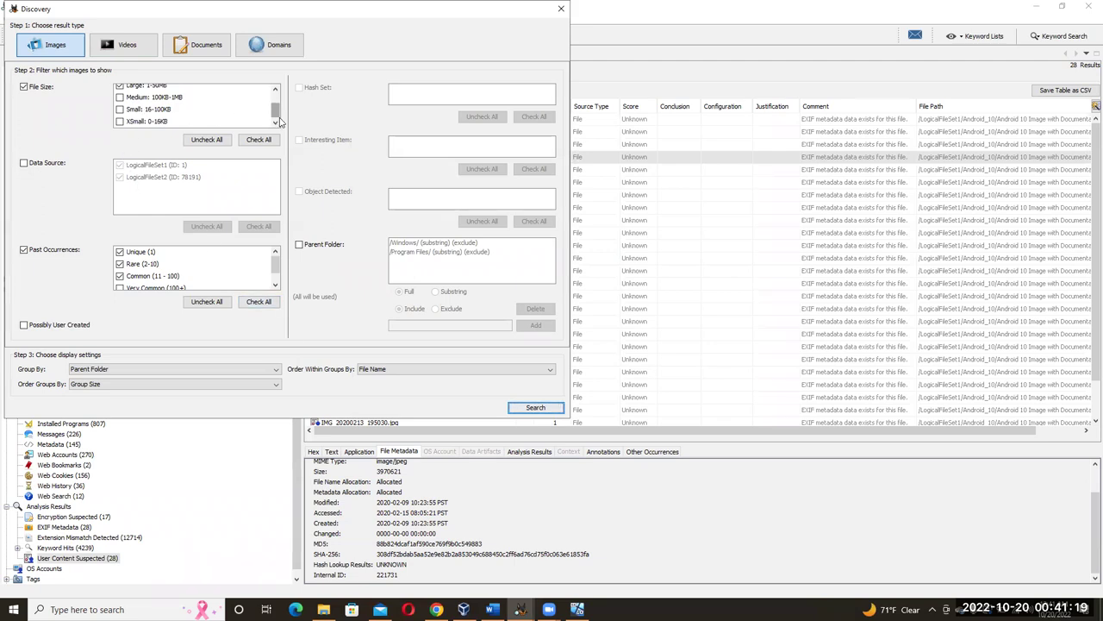
drag(276, 111, 284, 96)
click(120, 90)
click(120, 102)
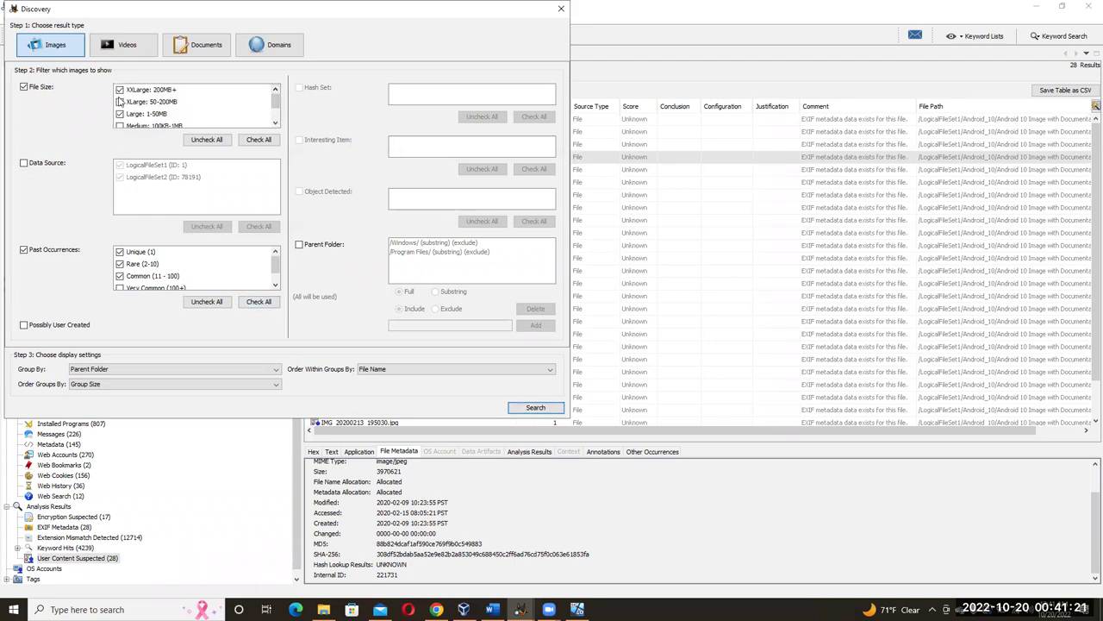
click(120, 126)
scroll(122, 125, down, 1)
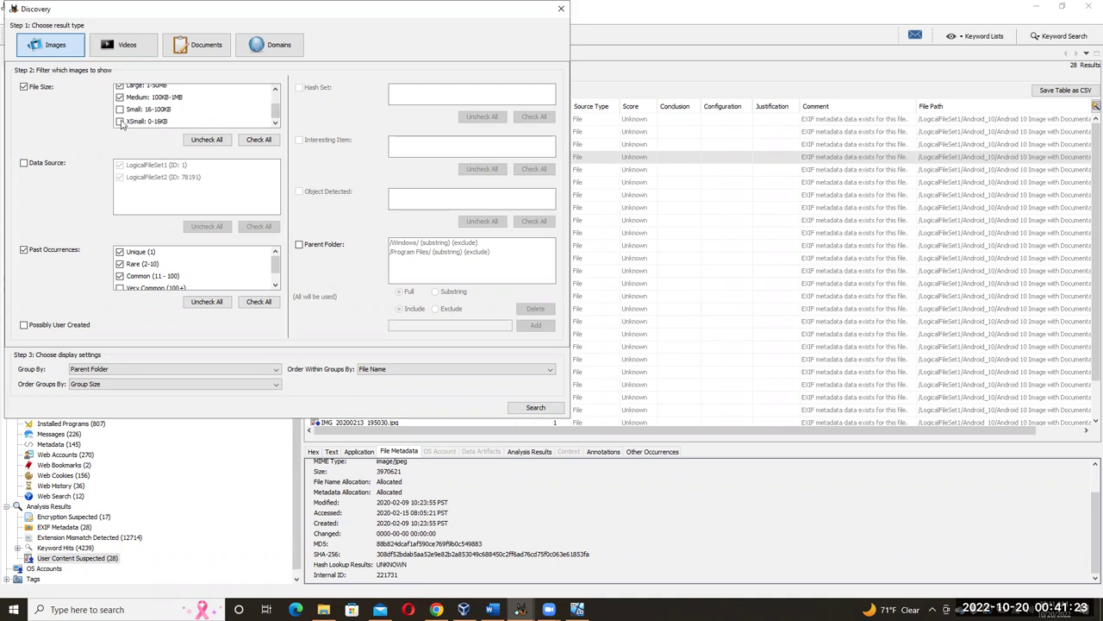
click(120, 121)
click(535, 406)
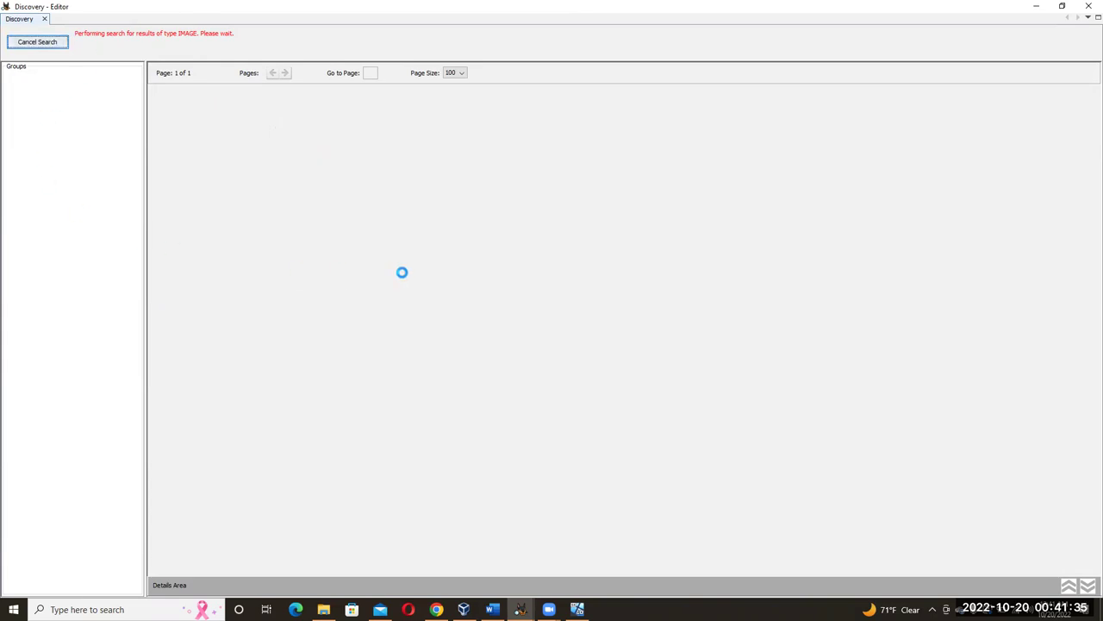
click(520, 610)
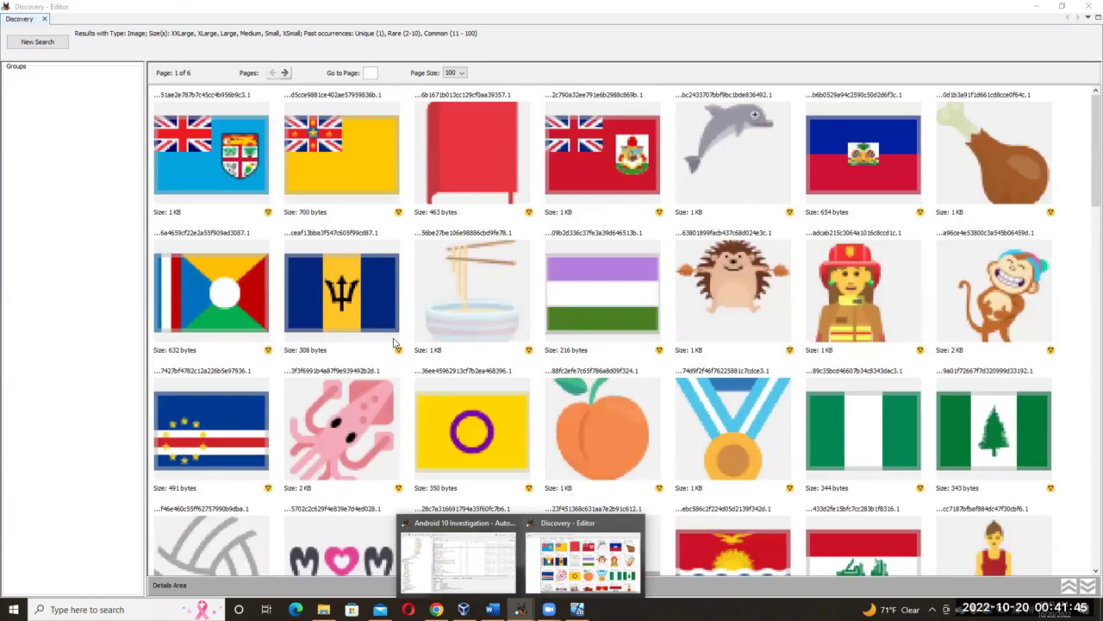
Examine the all-sizes image results in Discovery, highlighting the file size and past occurrence filters in the search summary.
scroll(394, 343, down, 5)
scroll(394, 343, down, 5)
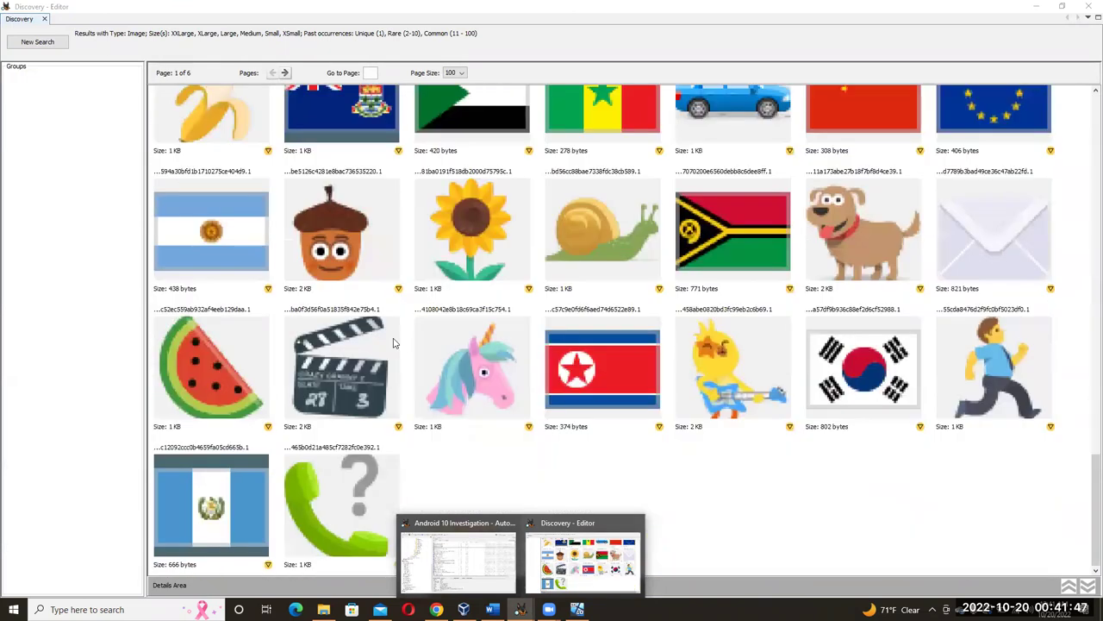
scroll(393, 343, up, 6)
scroll(394, 343, up, 5)
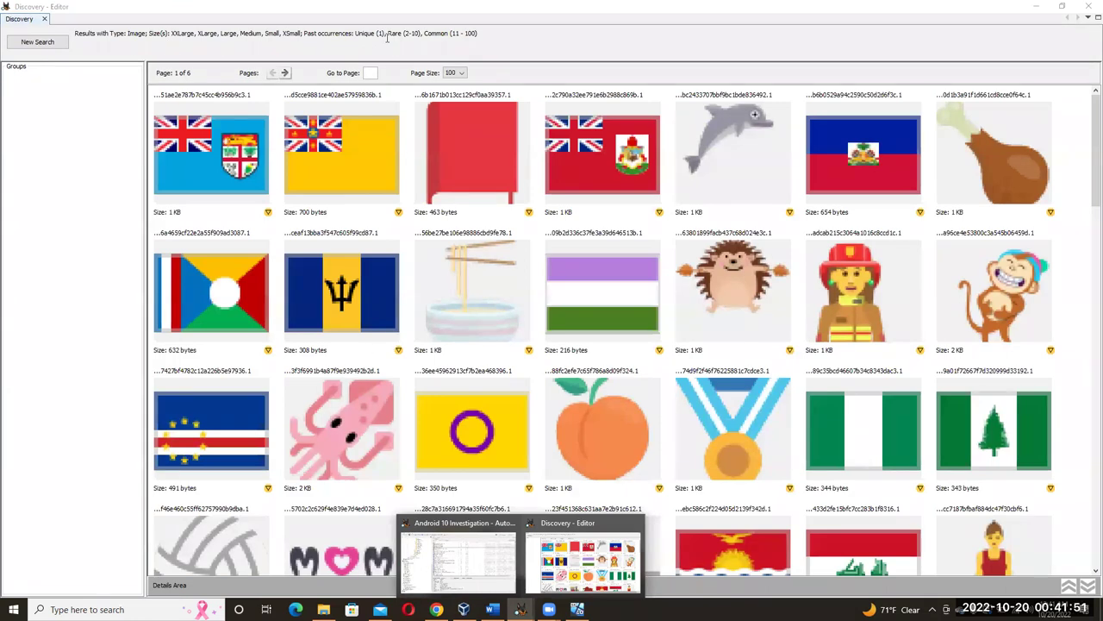
drag(499, 34, 190, 32)
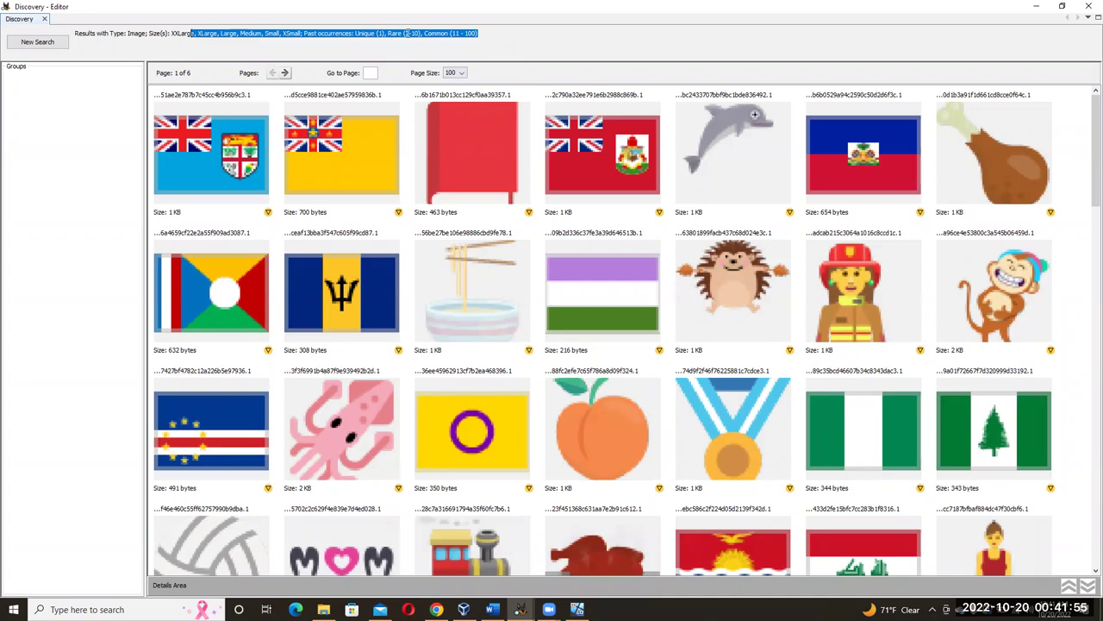
click(380, 33)
mouse_move(386, 32)
mouse_down()
mouse_move(355, 32)
mouse_move(398, 32)
mouse_up()
drag(478, 33, 447, 33)
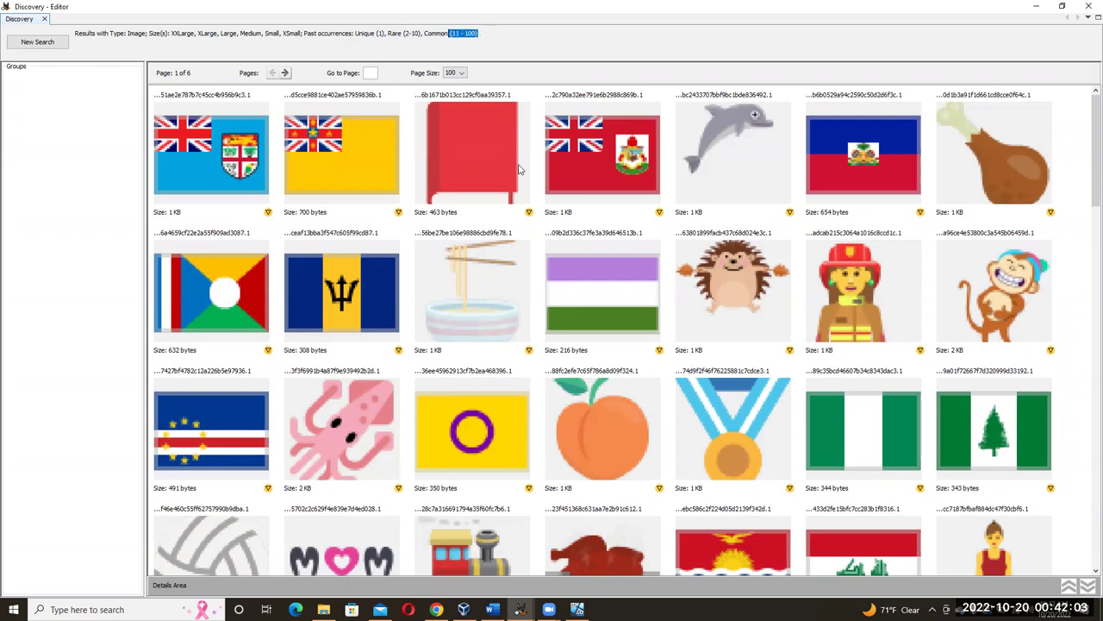
Close the Discovery results, reopen Discovery, and search for images with only the Large: 1-50MB file size included.
click(44, 18)
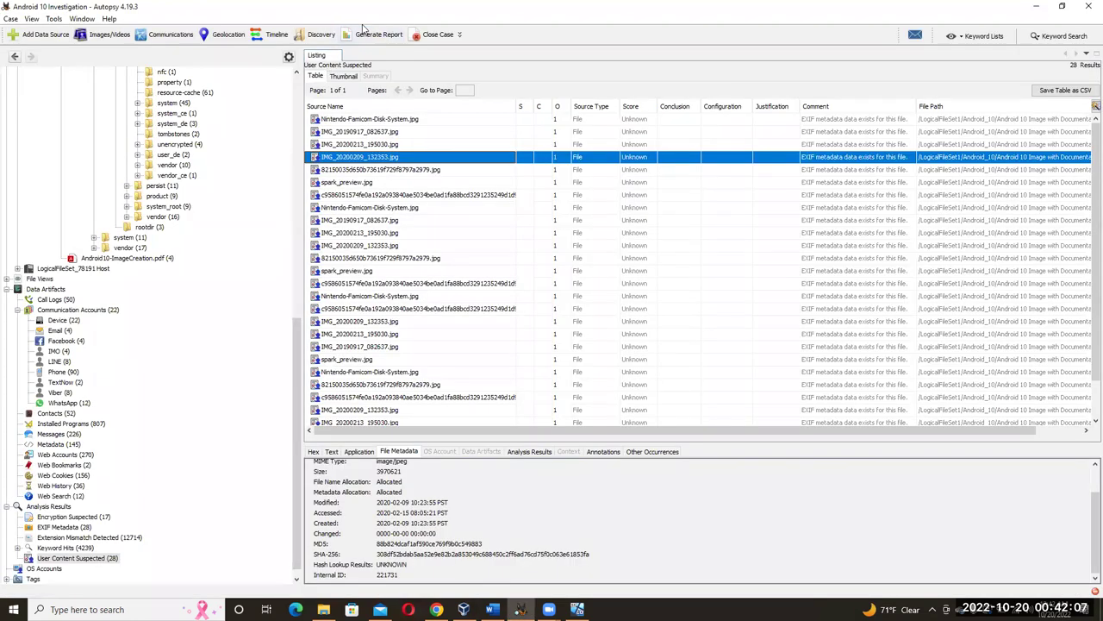
click(320, 35)
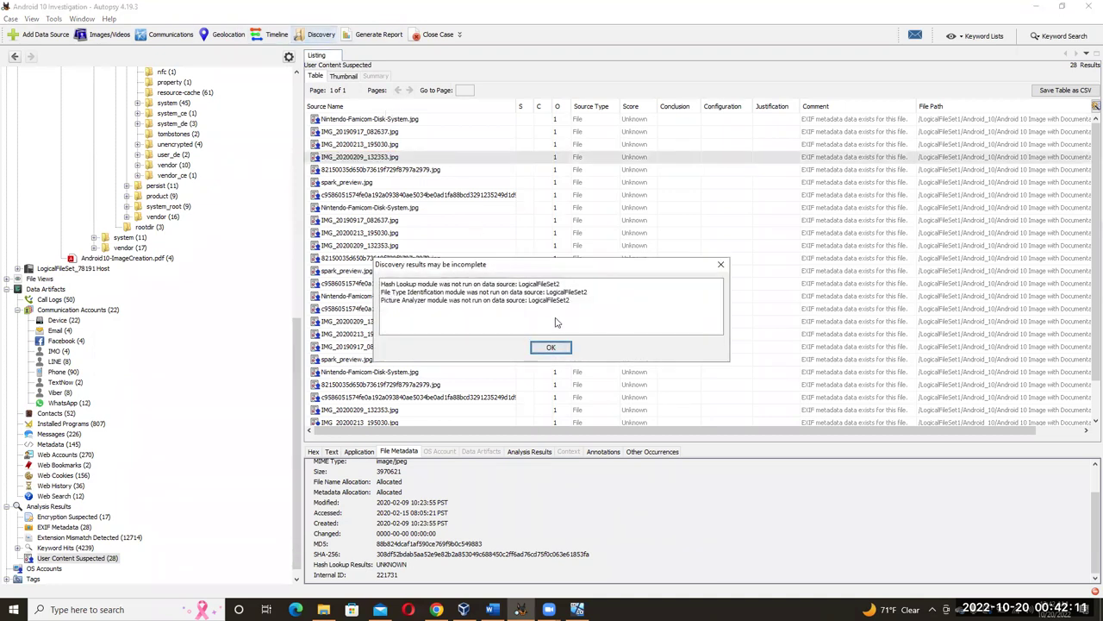
click(551, 347)
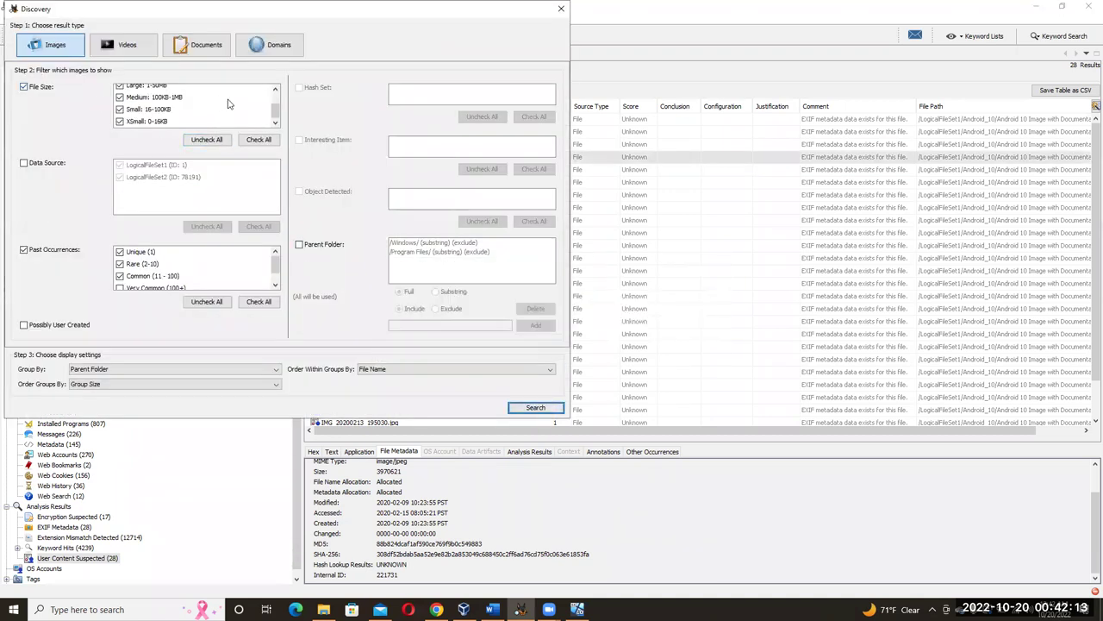
click(209, 140)
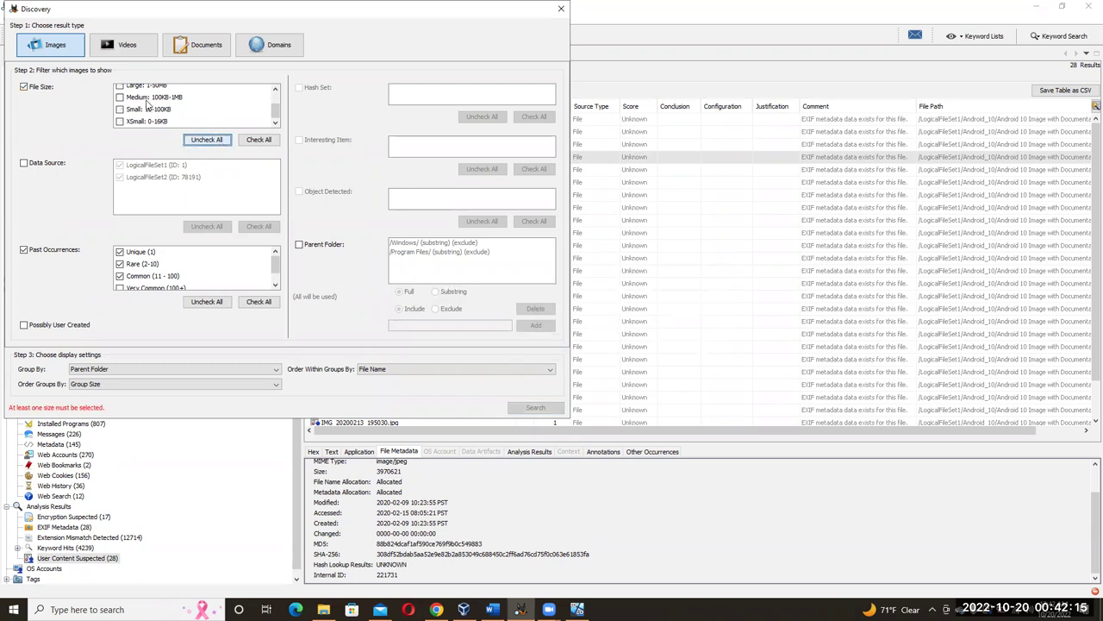
click(120, 86)
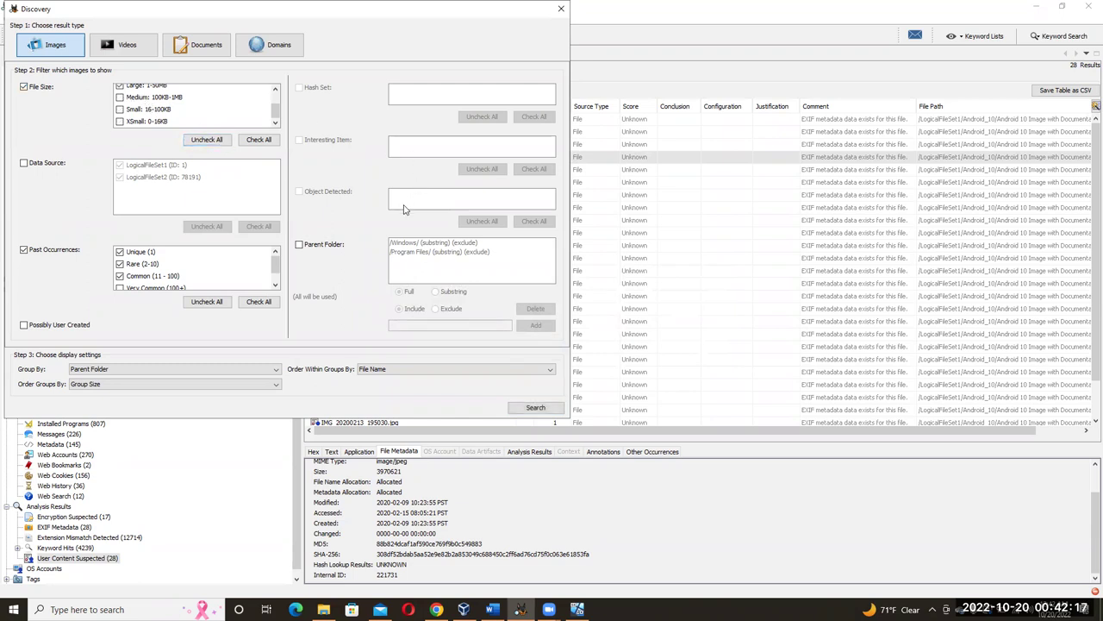
click(538, 409)
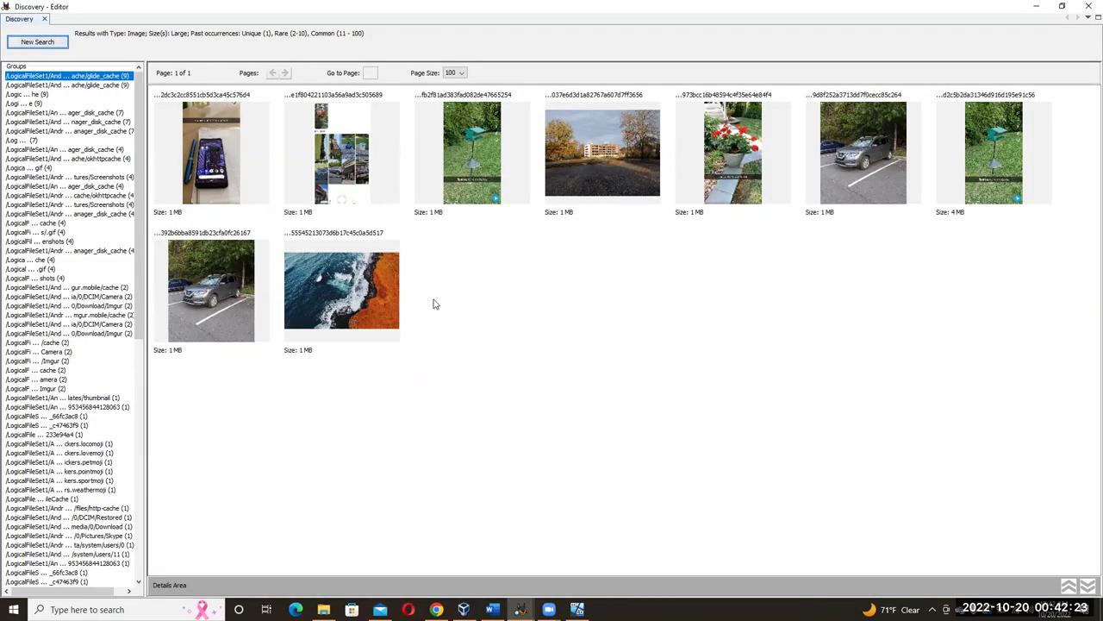
Preview the large images in the first glide_cache group, from the phone photo through to the ocean coastline picture.
click(197, 148)
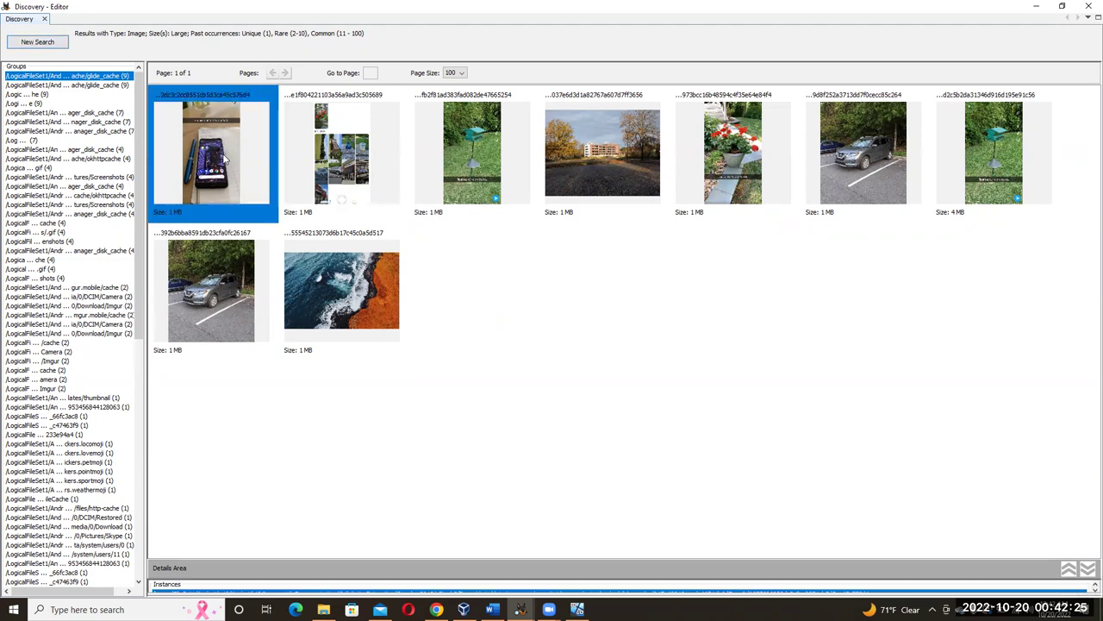
click(341, 159)
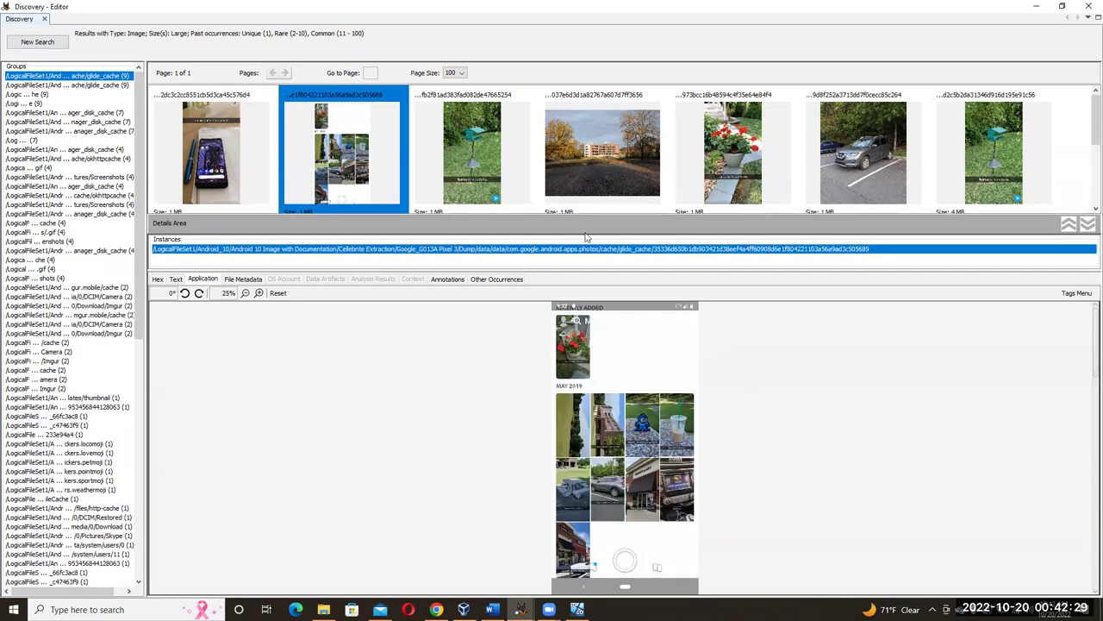
click(502, 180)
click(608, 158)
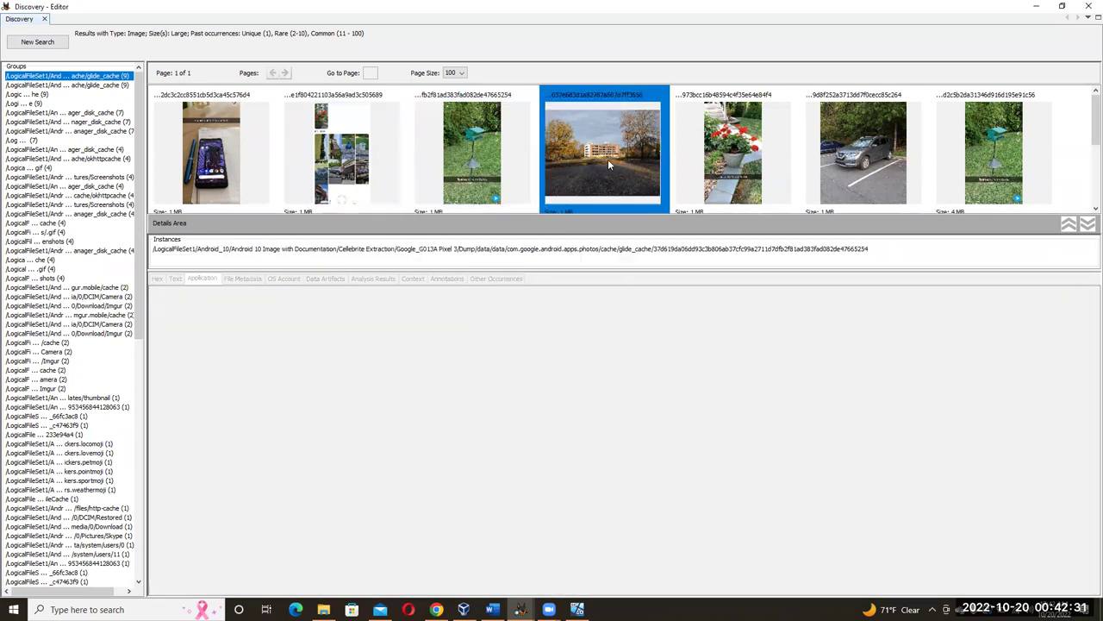
click(737, 159)
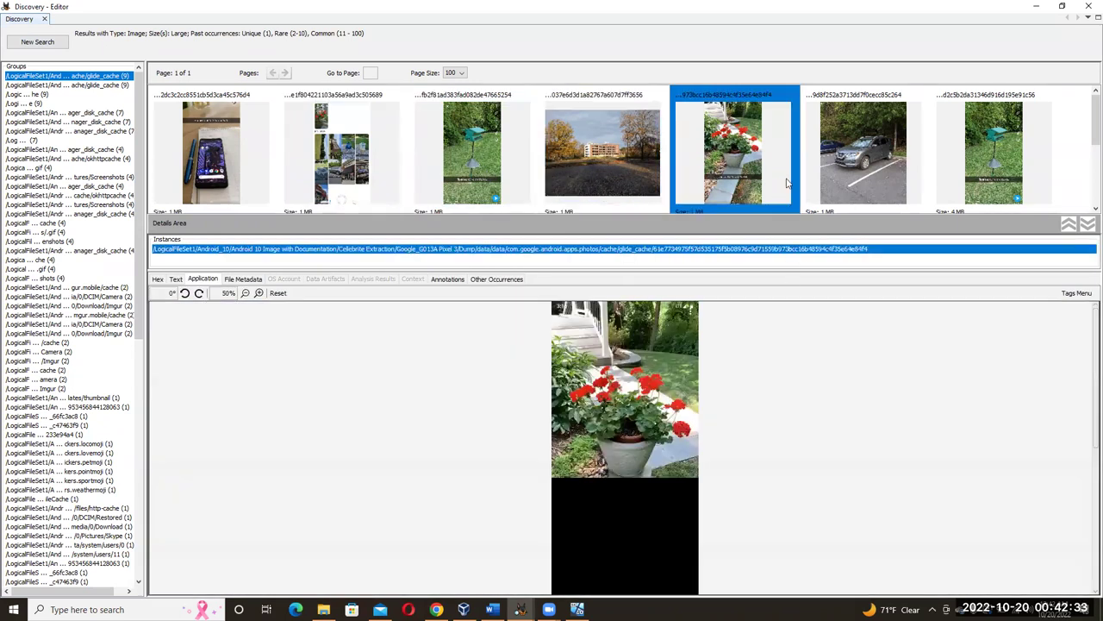
click(875, 160)
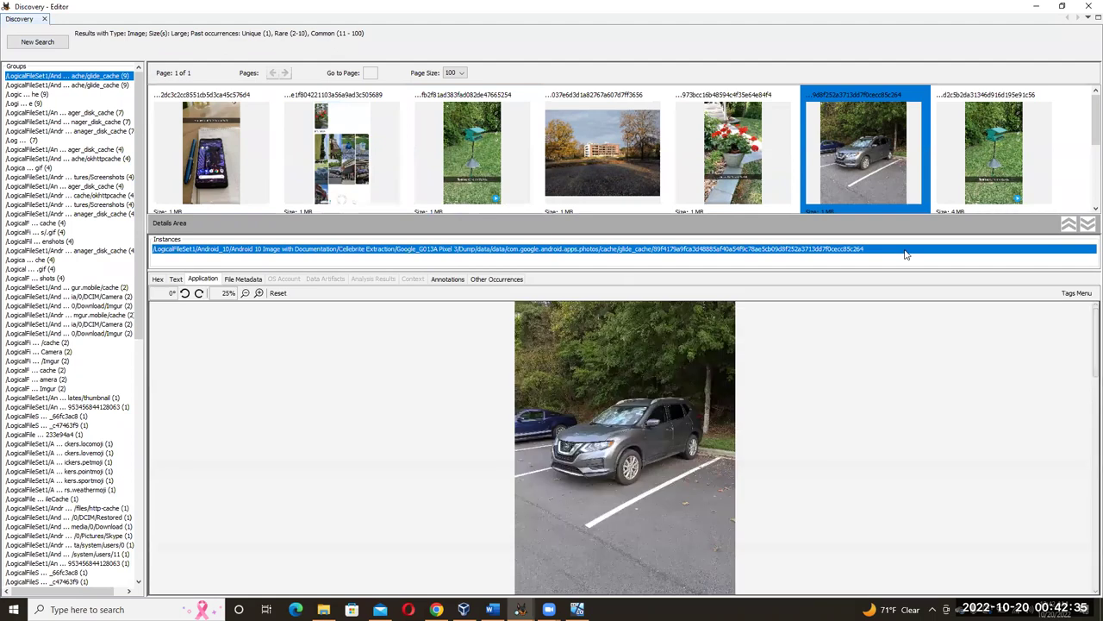
click(993, 178)
scroll(246, 160, down, 5)
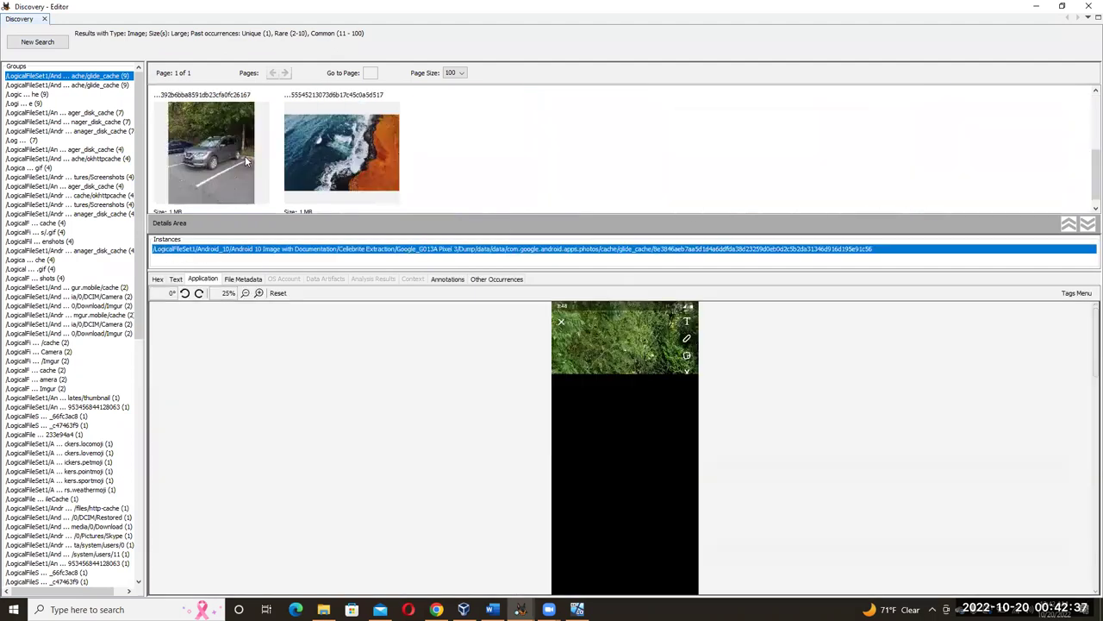
click(325, 171)
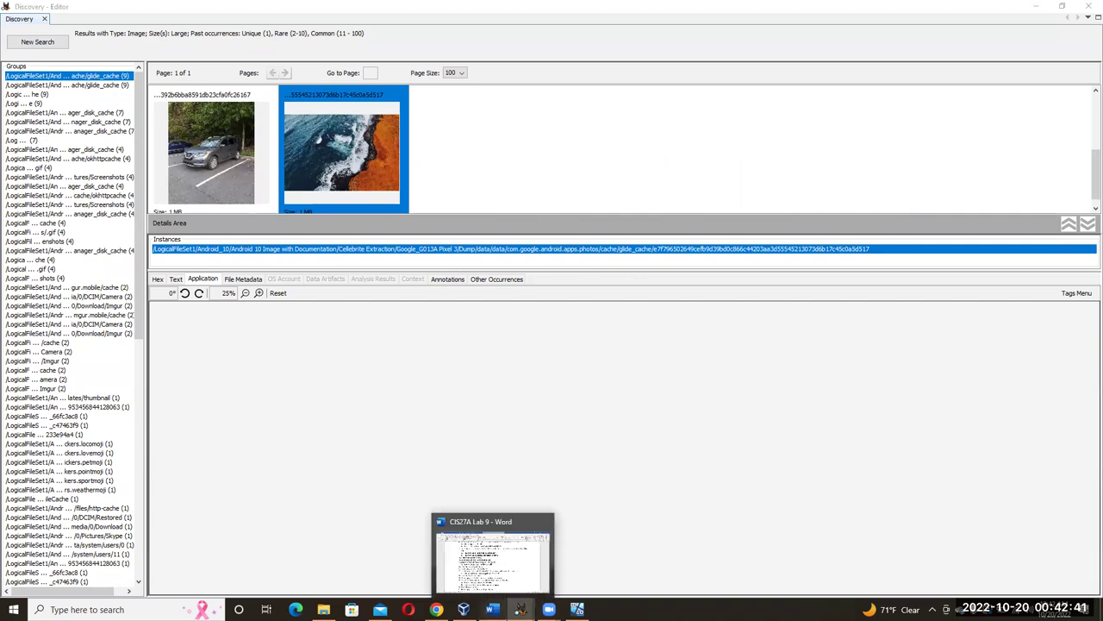
Review items 53 to 60 in the Word lab document, highlighting "large size" in question 53B.
click(488, 609)
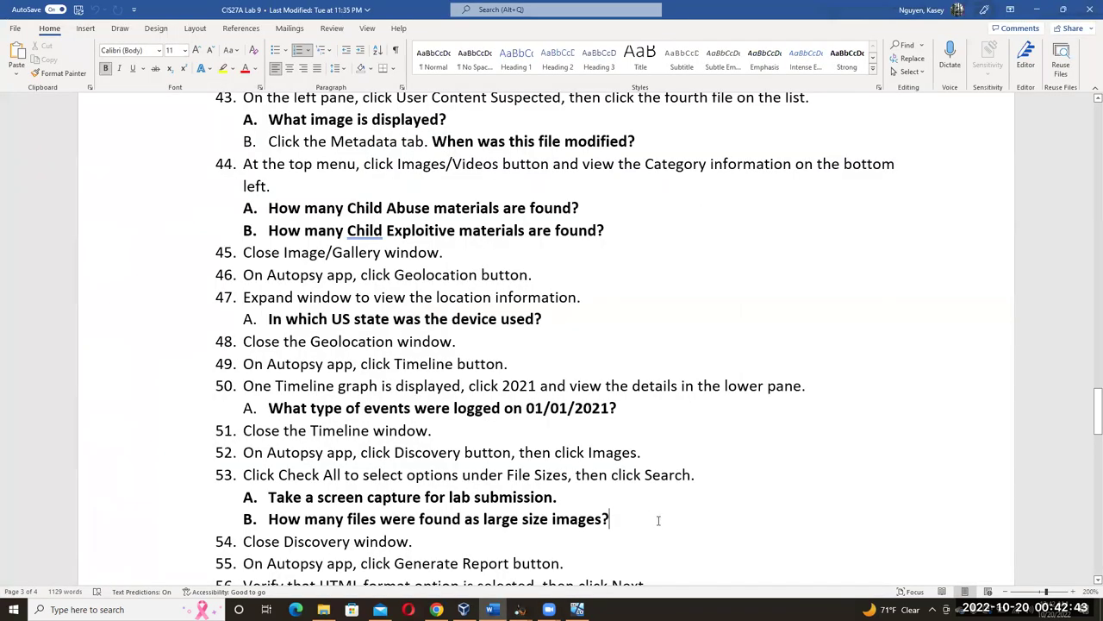
scroll(657, 520, down, 5)
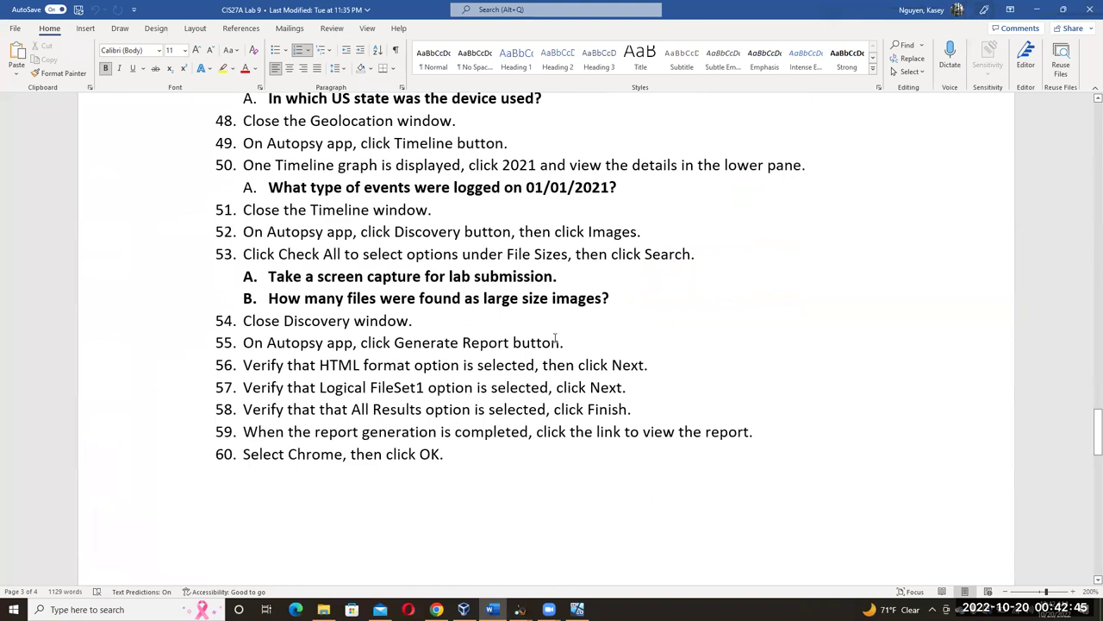
shift+click(550, 298)
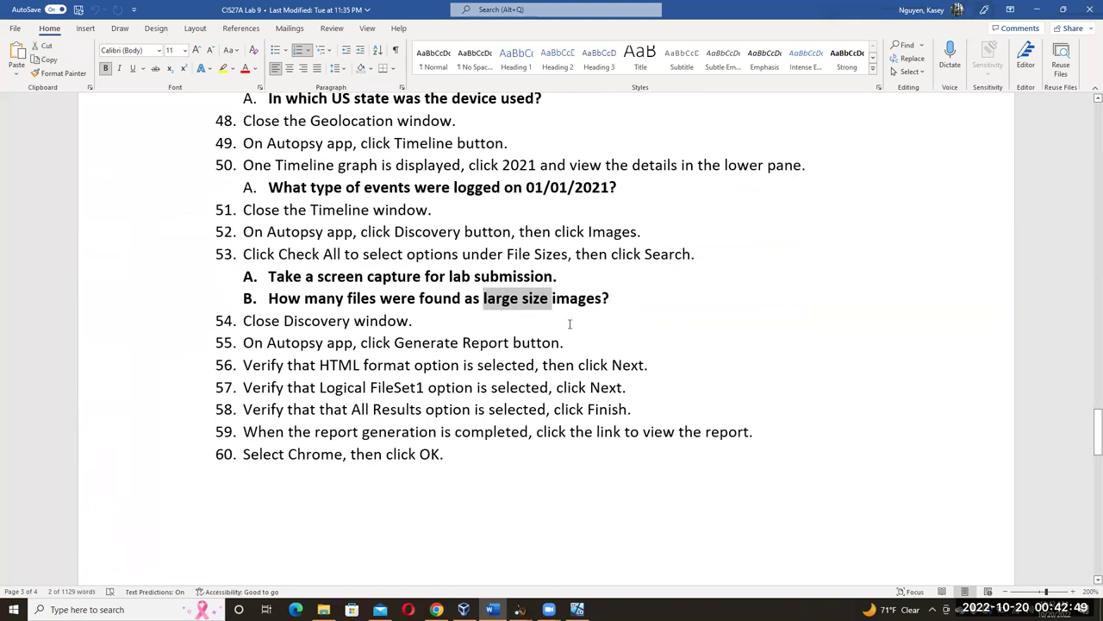
click(412, 320)
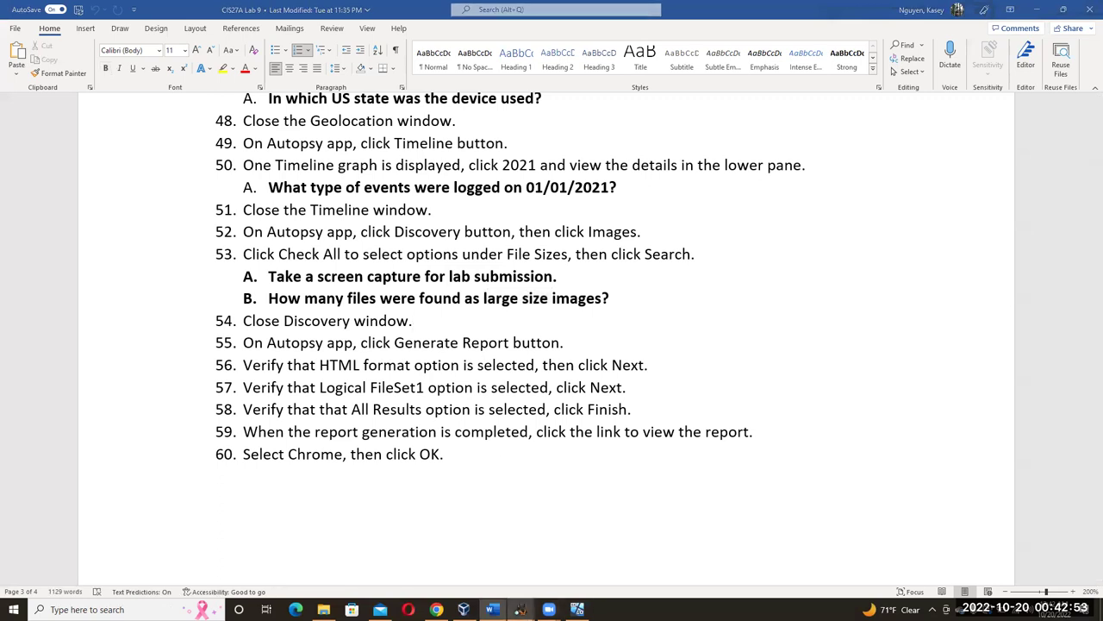
Switch back to Autopsy's Discovery window and close it.
mouse_move(520, 610)
click(568, 564)
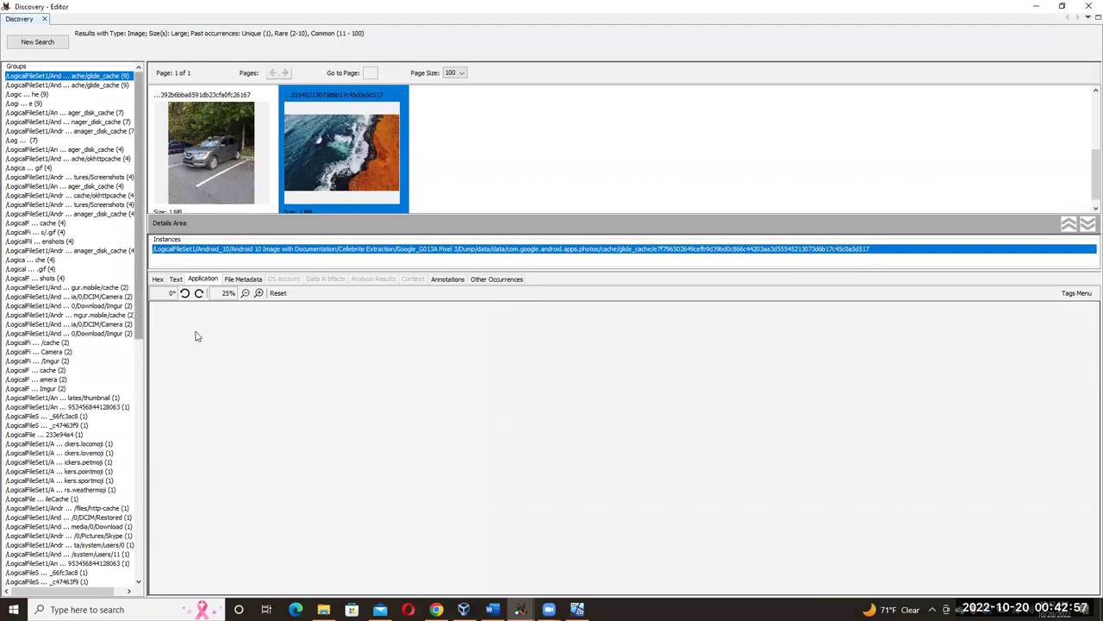
click(44, 18)
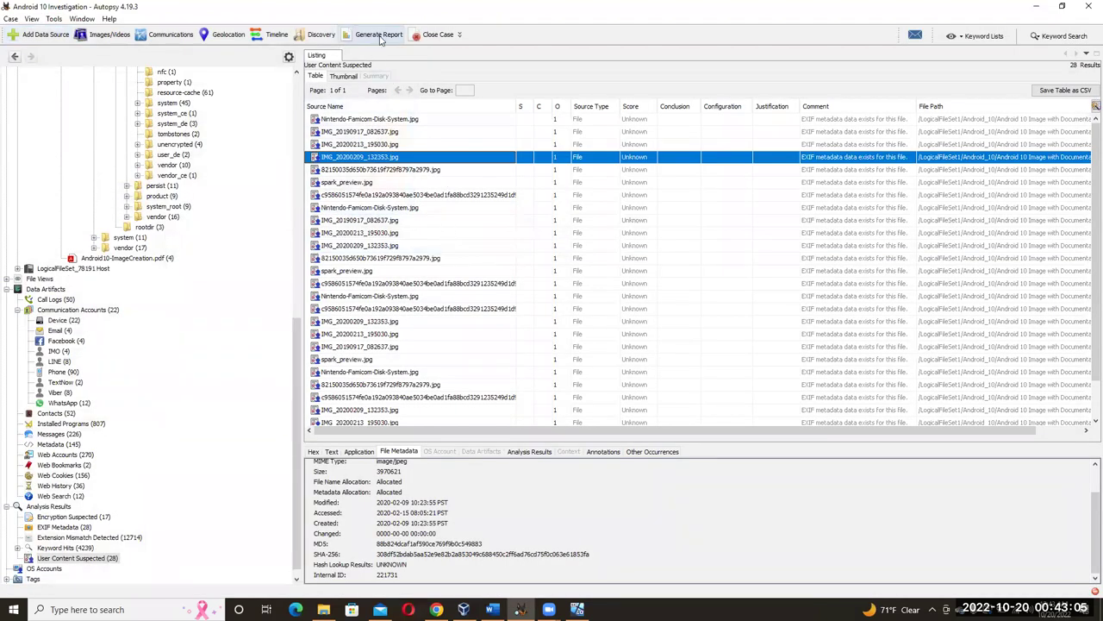
Generate an HTML report covering All Results from both LogicalFileSet1 and LogicalFileSet2.
click(53, 19)
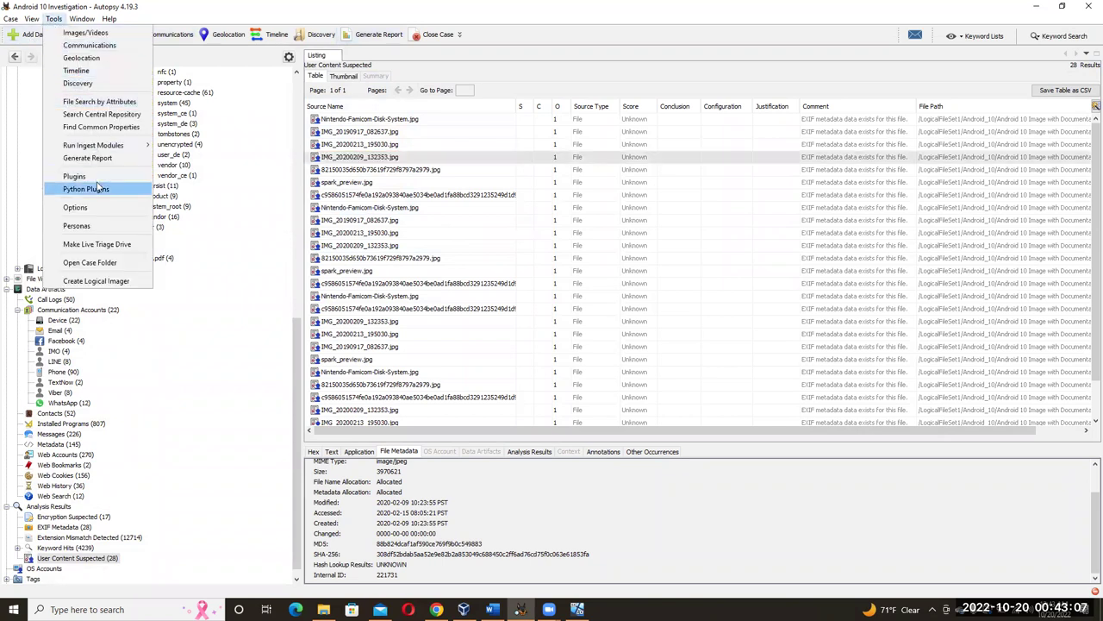
click(87, 158)
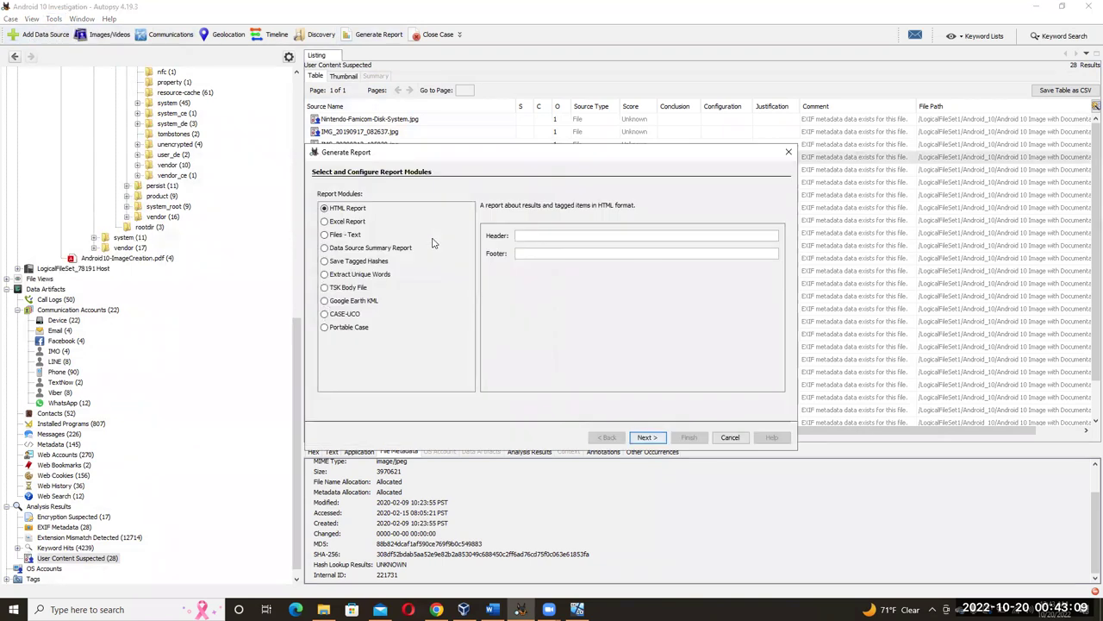
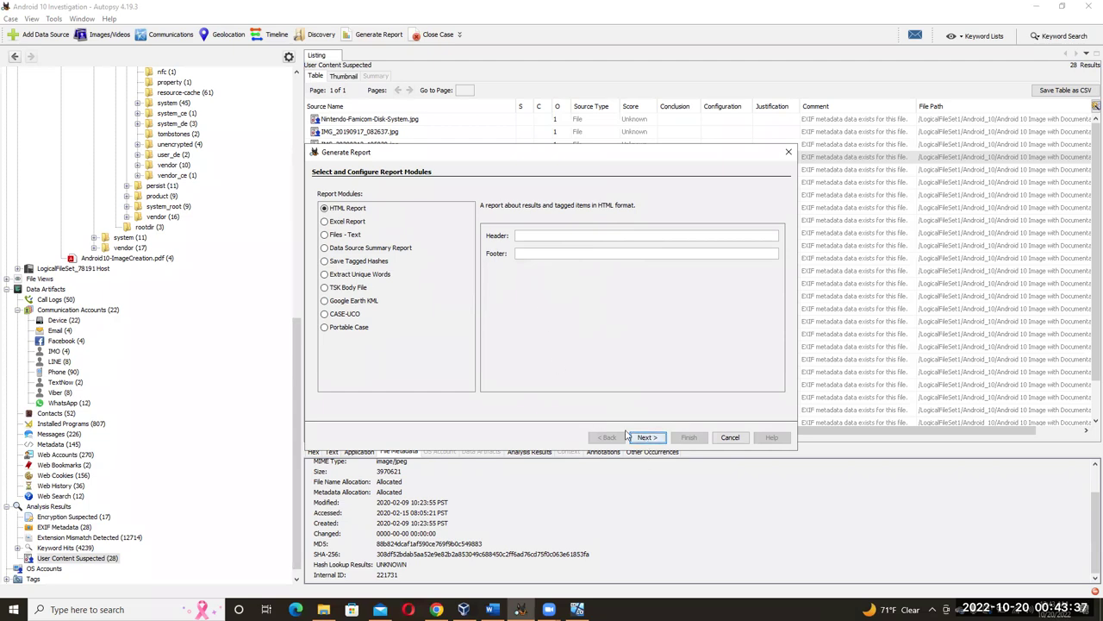
click(643, 437)
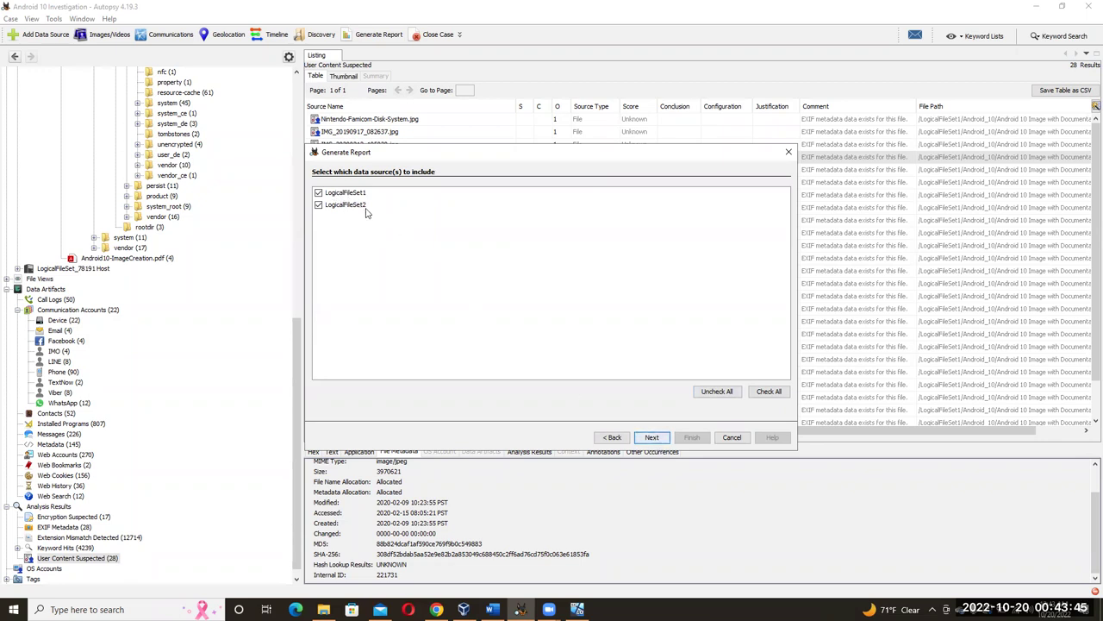
click(650, 437)
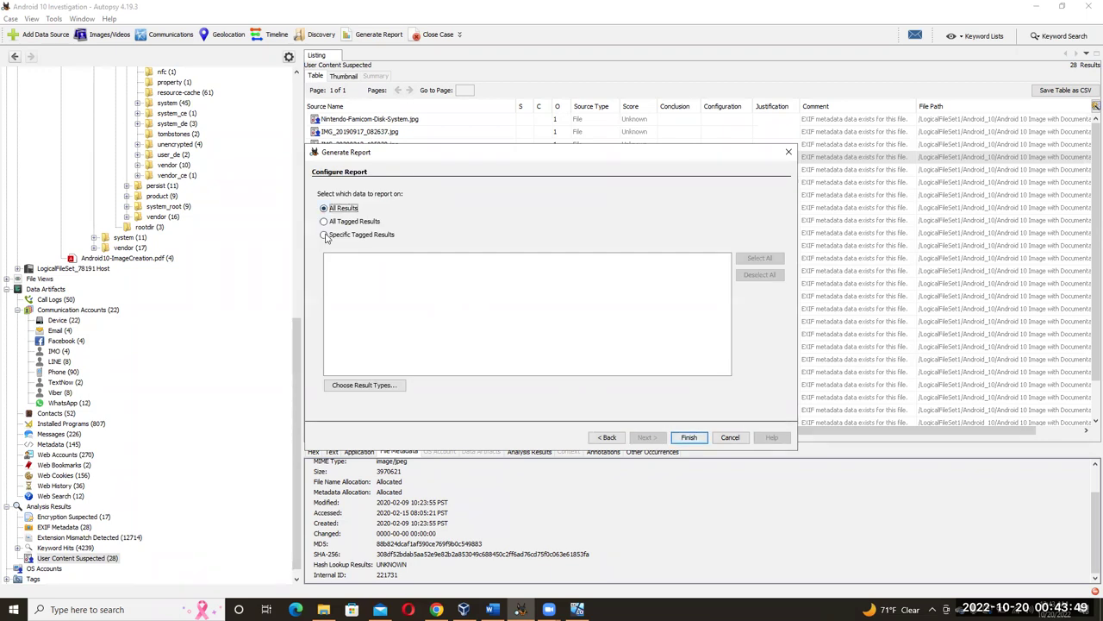
click(689, 437)
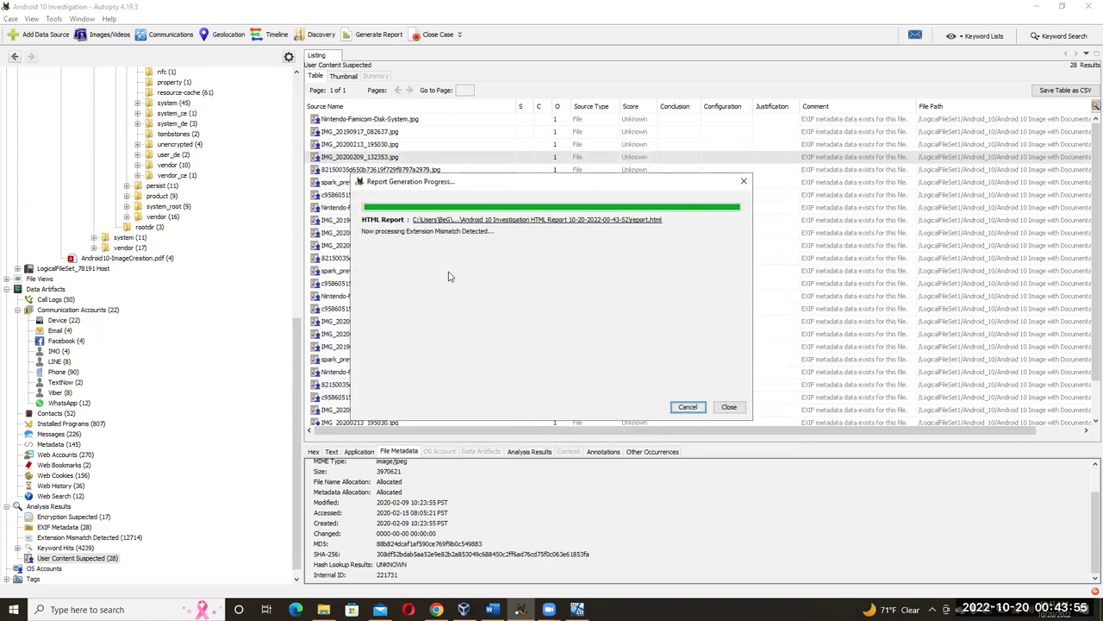
Open the generated HTML report in Chrome and examine its Software Information section, highlighting the module versions.
click(511, 221)
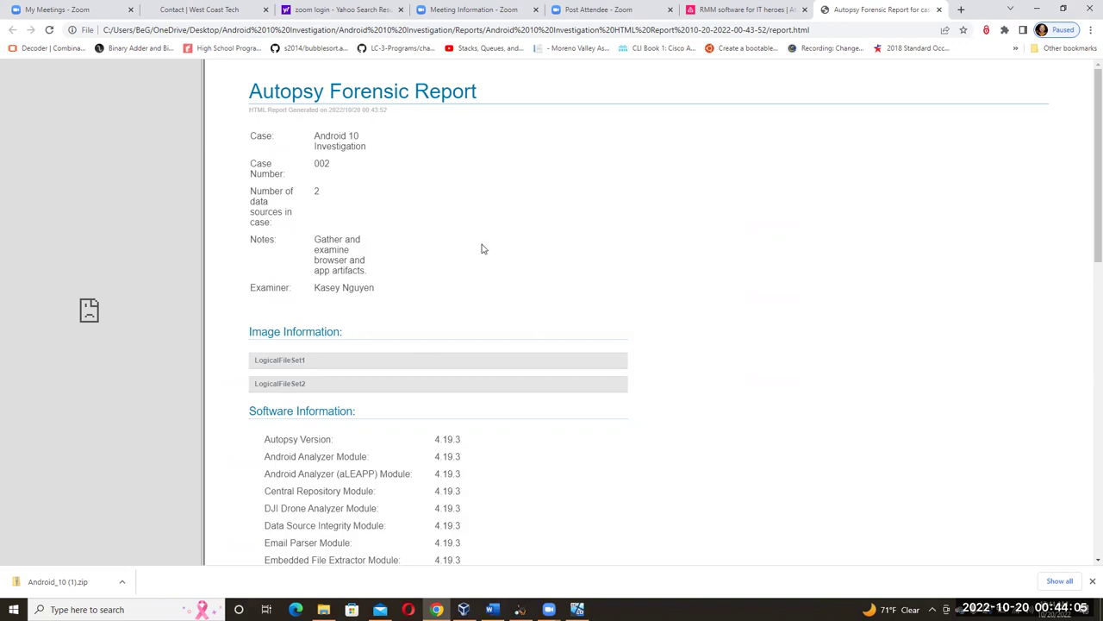
scroll(483, 249, down, 4)
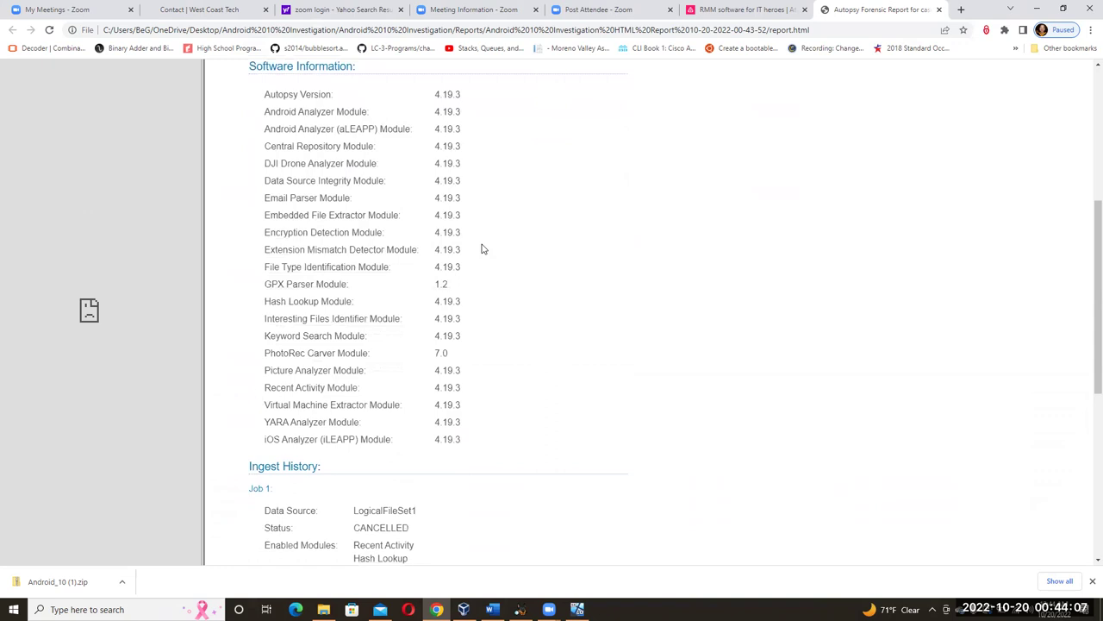
scroll(483, 249, up, 1)
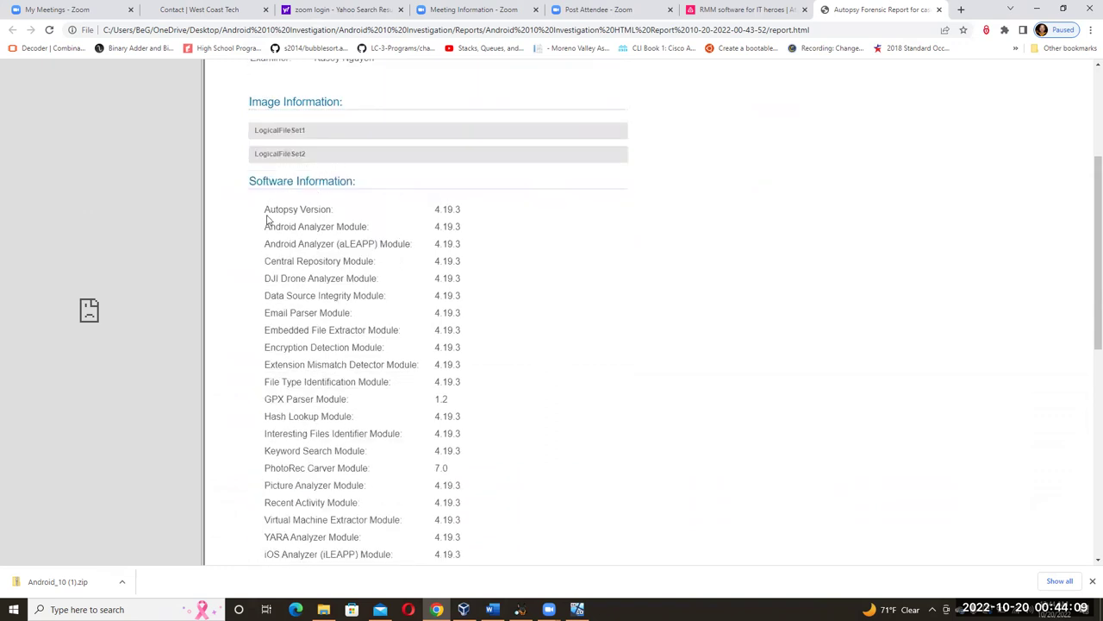
drag(272, 213, 437, 536)
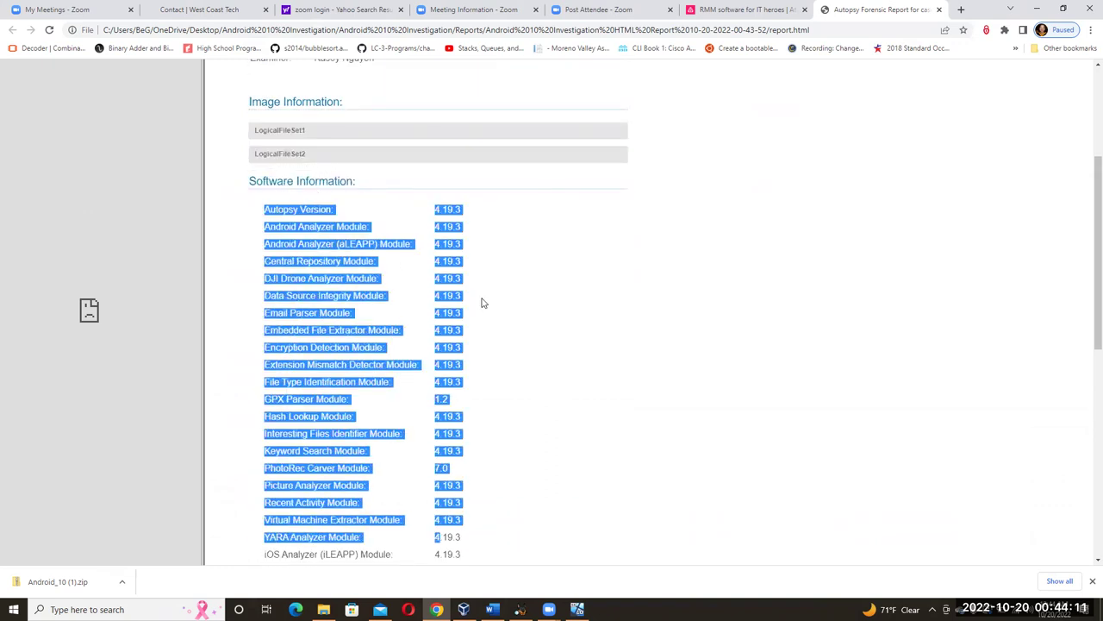
scroll(483, 302, down, 1)
click(533, 380)
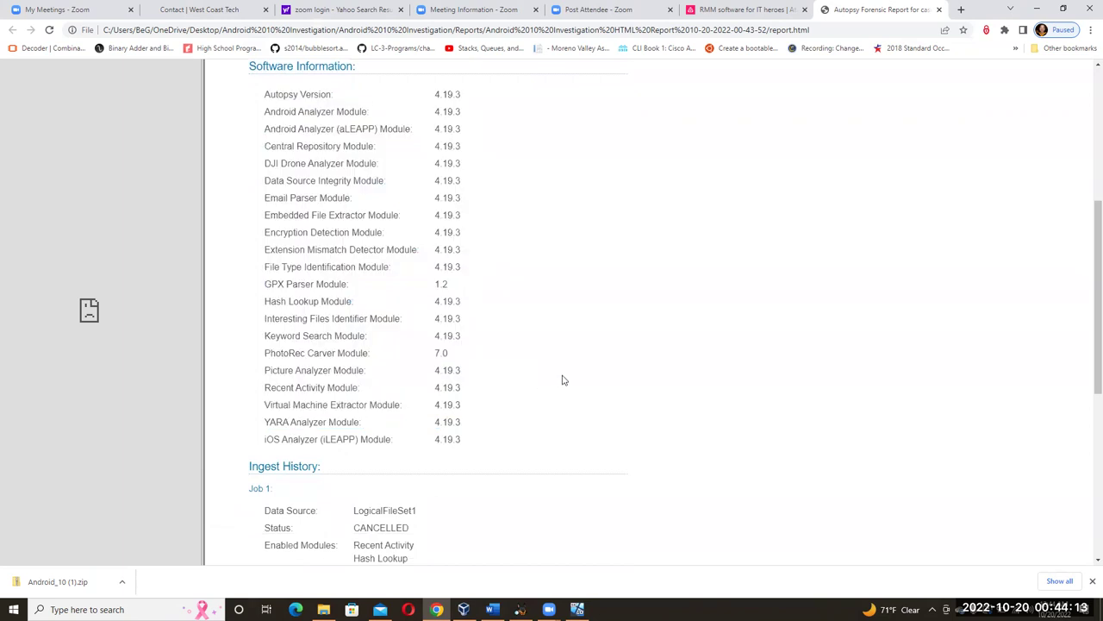
scroll(562, 380, up, 1)
drag(271, 209, 485, 456)
click(519, 338)
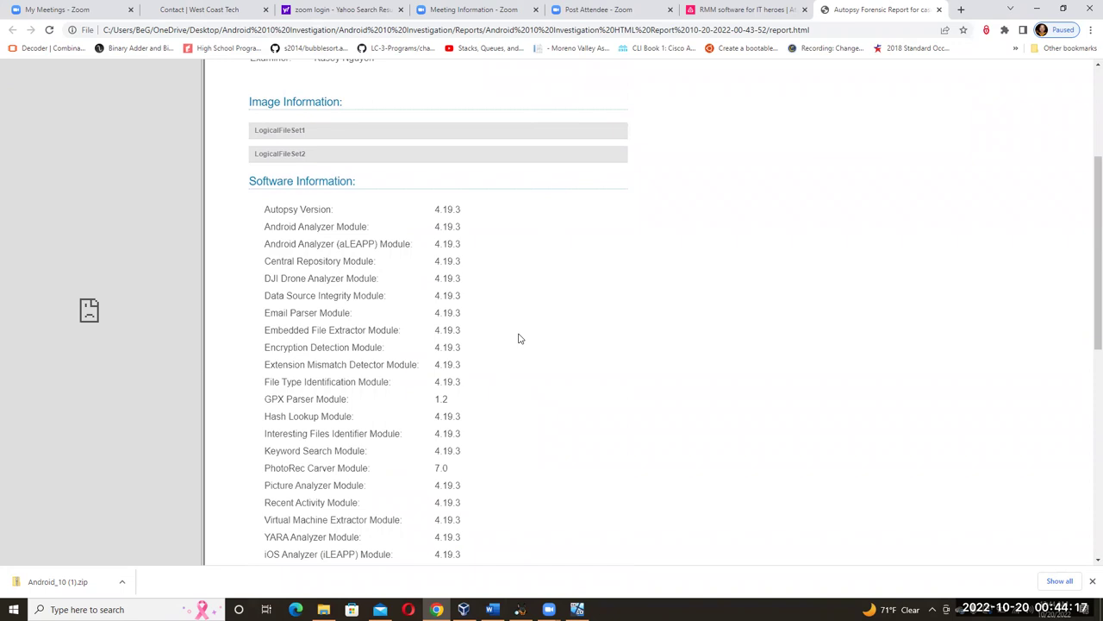
Examine the report's Ingest History for Job 1, highlighting the full list of enabled modules.
scroll(517, 337, down, 3)
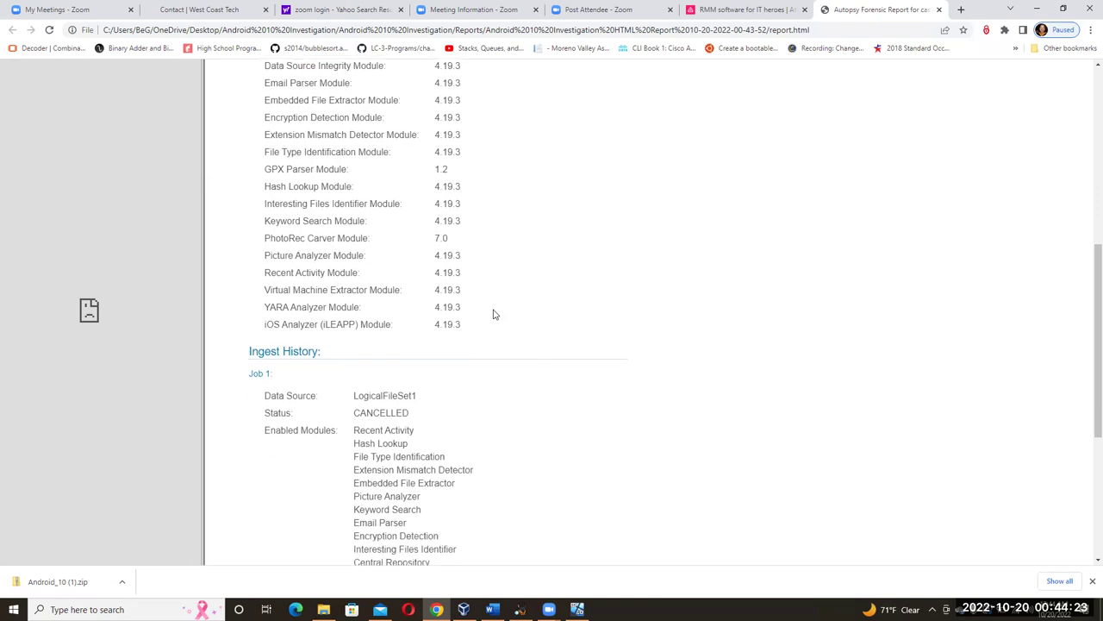
scroll(494, 314, down, 4)
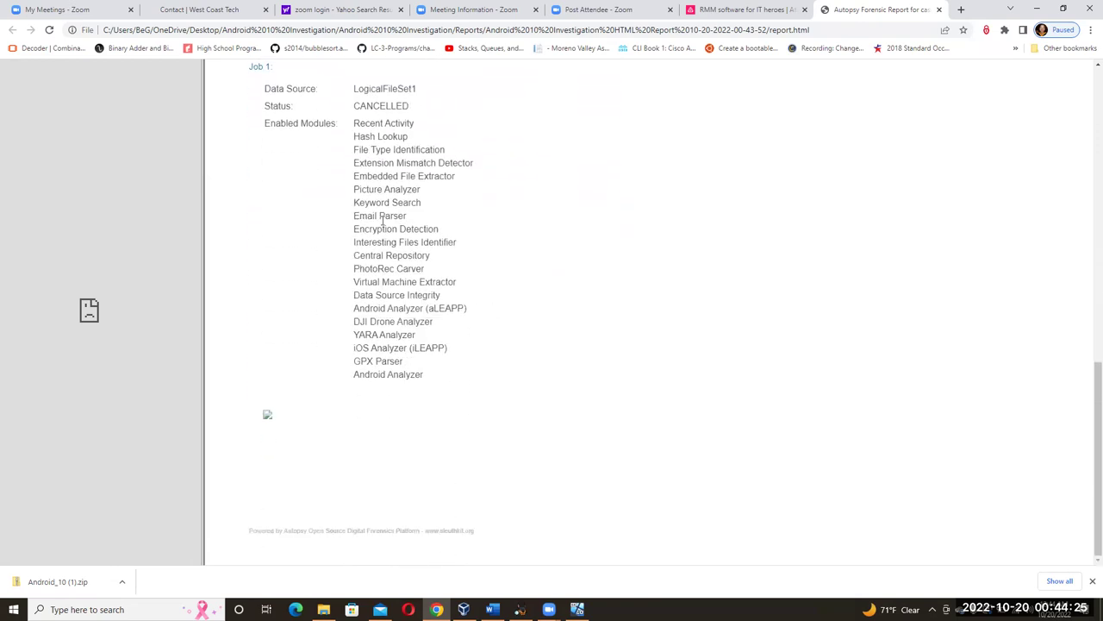
drag(354, 126, 419, 387)
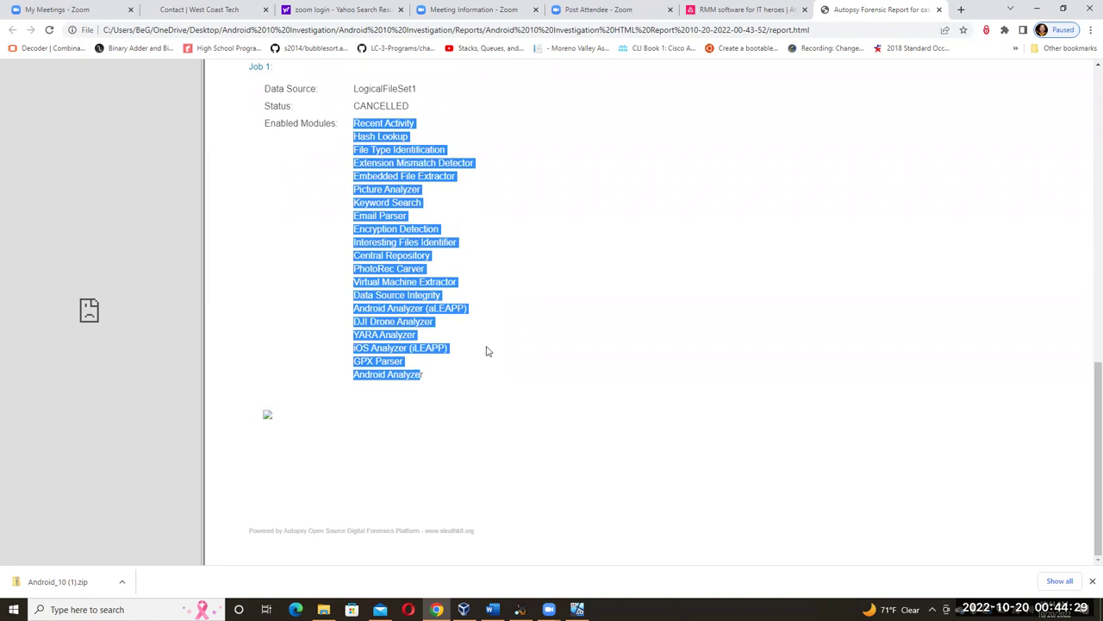
Review the report's case details and Image Information, highlighting the case fields and the LogicalFileSet1 and LogicalFileSet2 entries.
scroll(486, 351, up, 4)
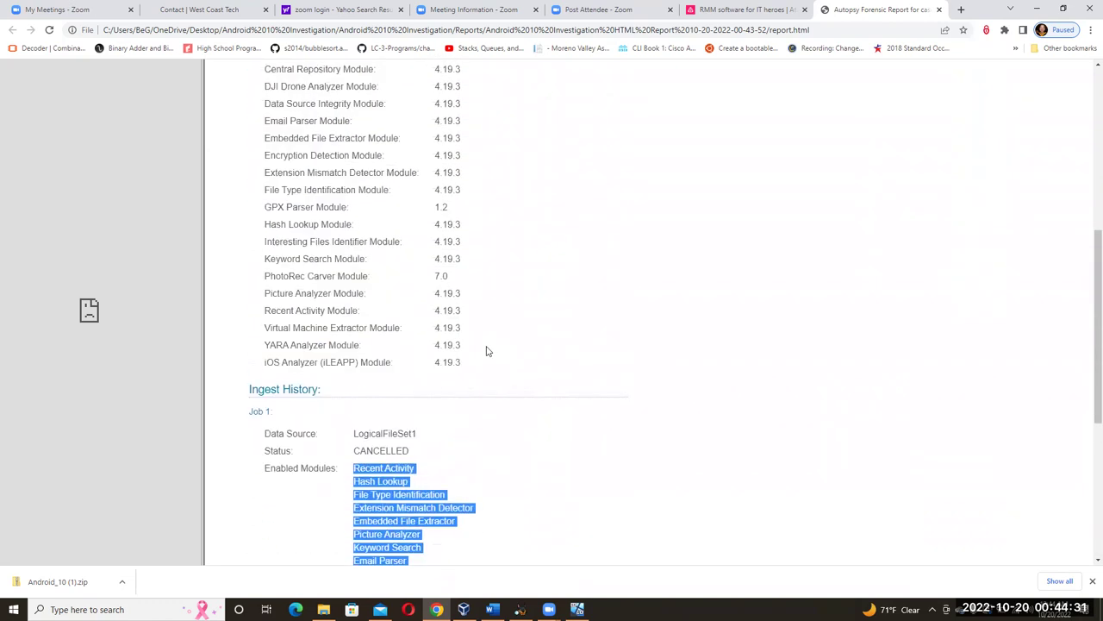
scroll(486, 351, up, 4)
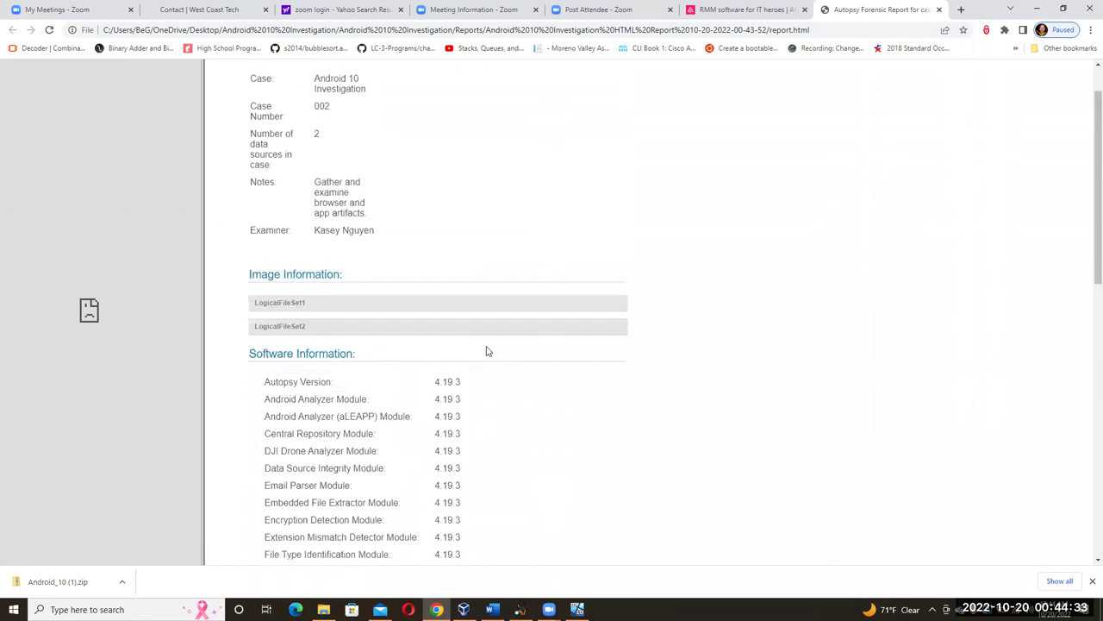
drag(318, 78, 396, 231)
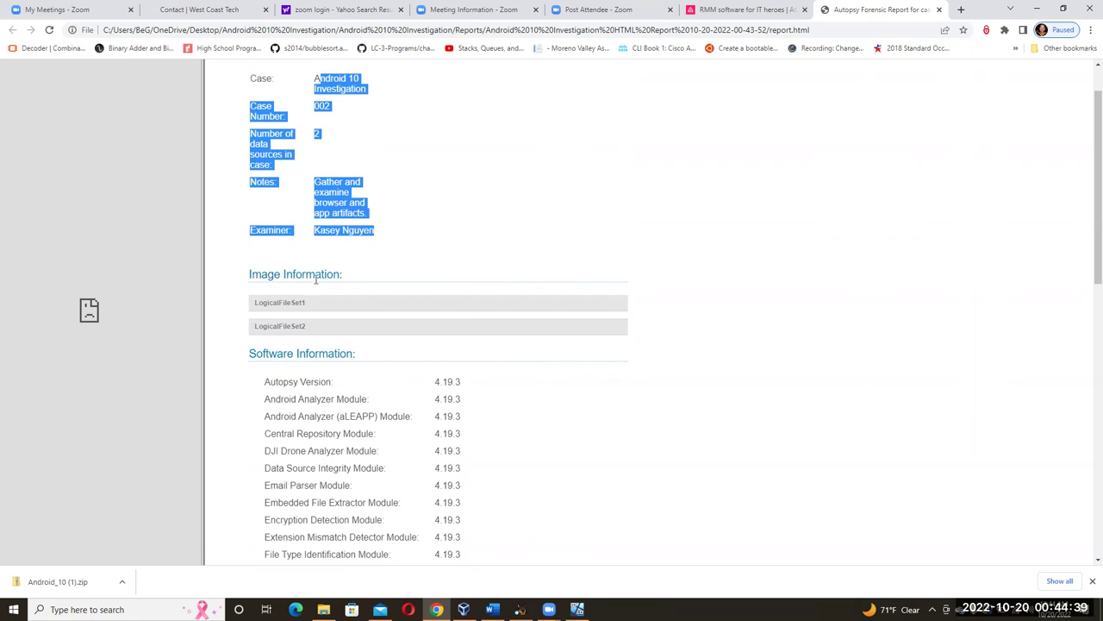
drag(305, 304, 252, 306)
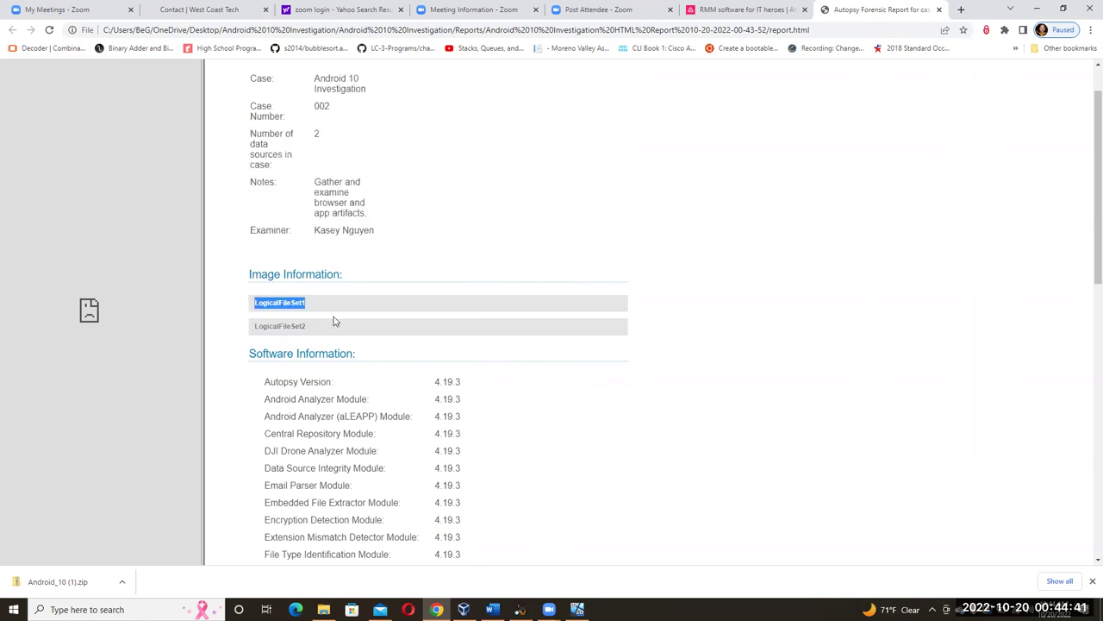
drag(332, 328, 243, 331)
Look over the report's Software Information and Ingest History sections once more.
scroll(581, 285, down, 5)
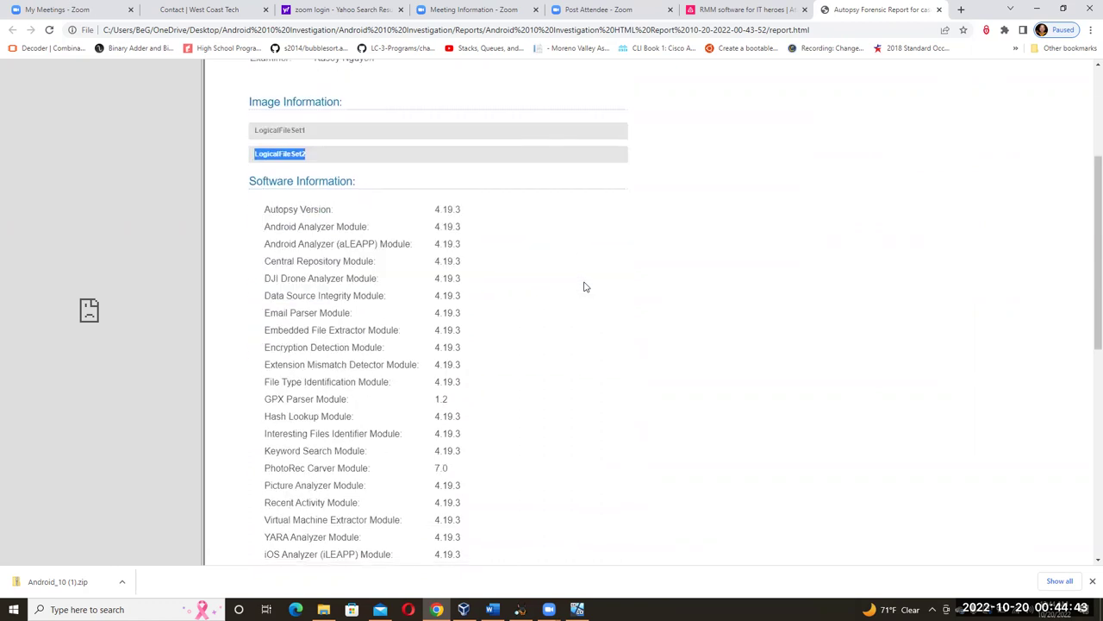
scroll(585, 286, down, 4)
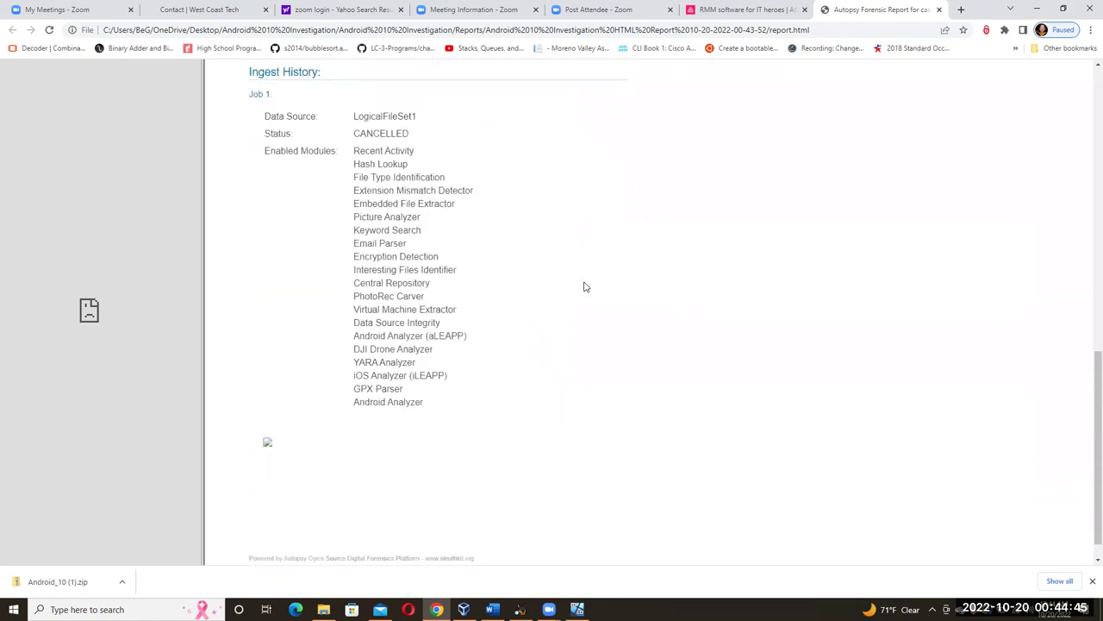
scroll(362, 189, up, 1)
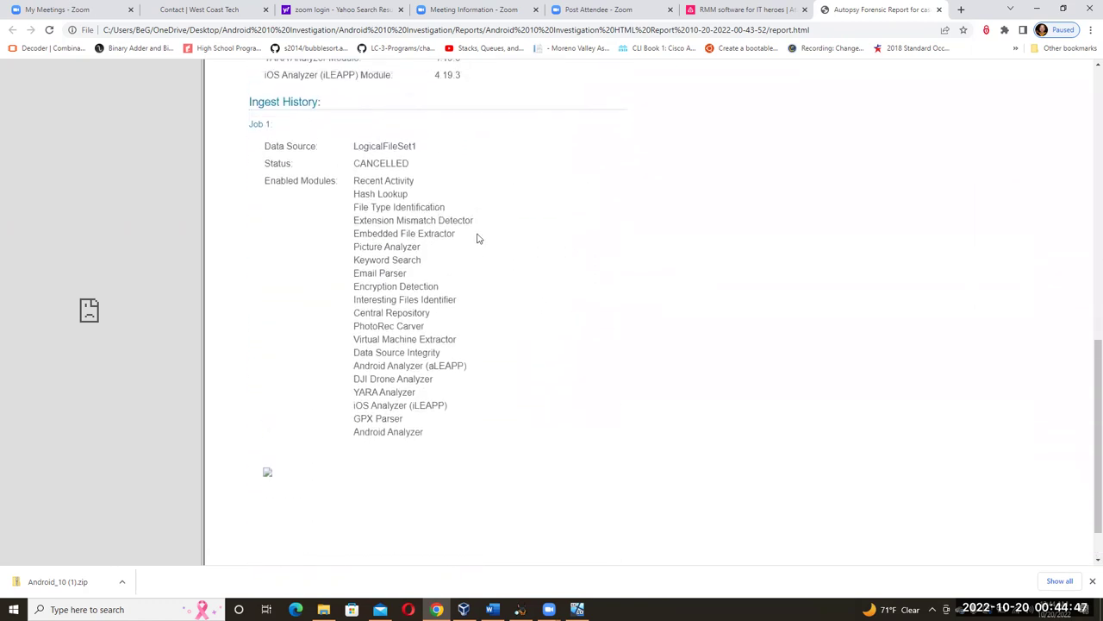
scroll(478, 234, up, 4)
scroll(445, 353, down, 1)
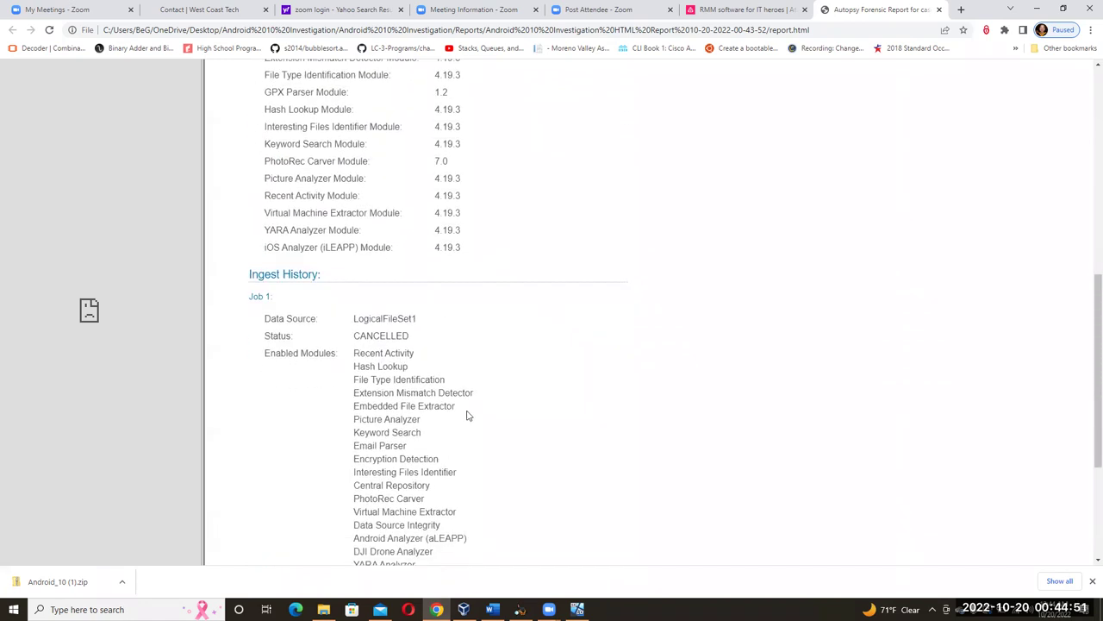
Switch back to Autopsy and dismiss the completed report generation progress window.
click(519, 610)
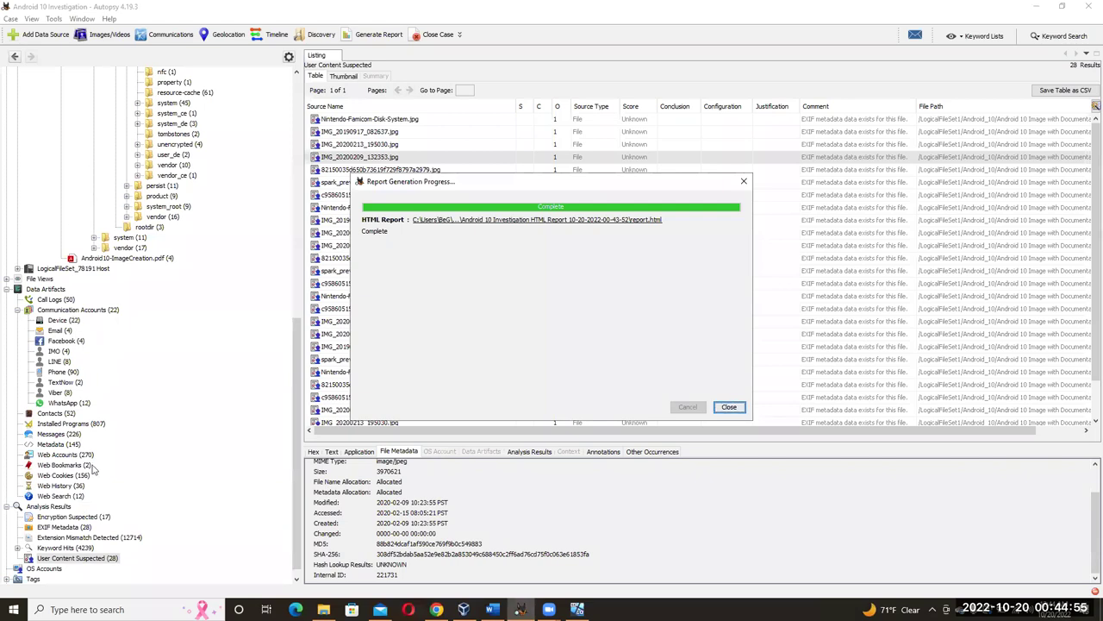
click(728, 406)
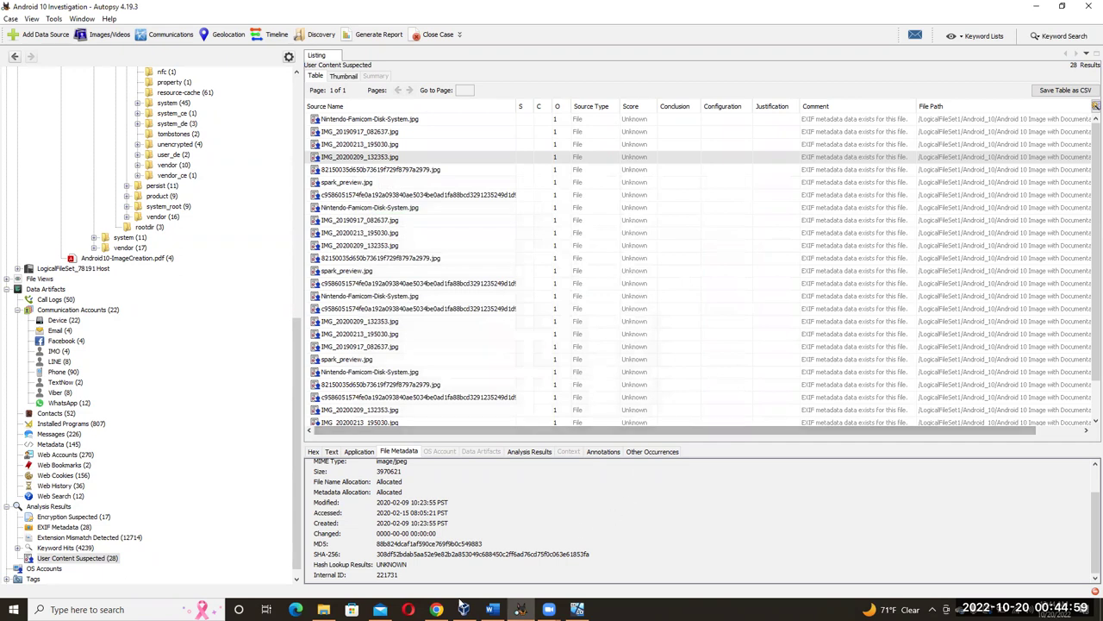
Switch to the CIS27A Lab 9 document in Word and read the remaining instructions through item 71.
mouse_move(464, 610)
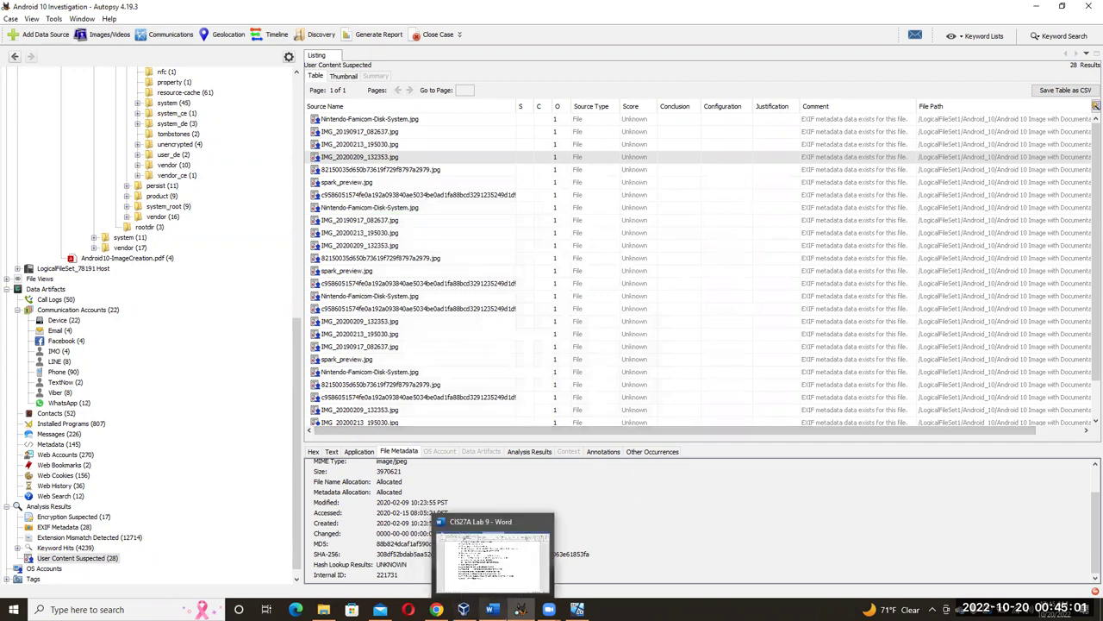
click(492, 609)
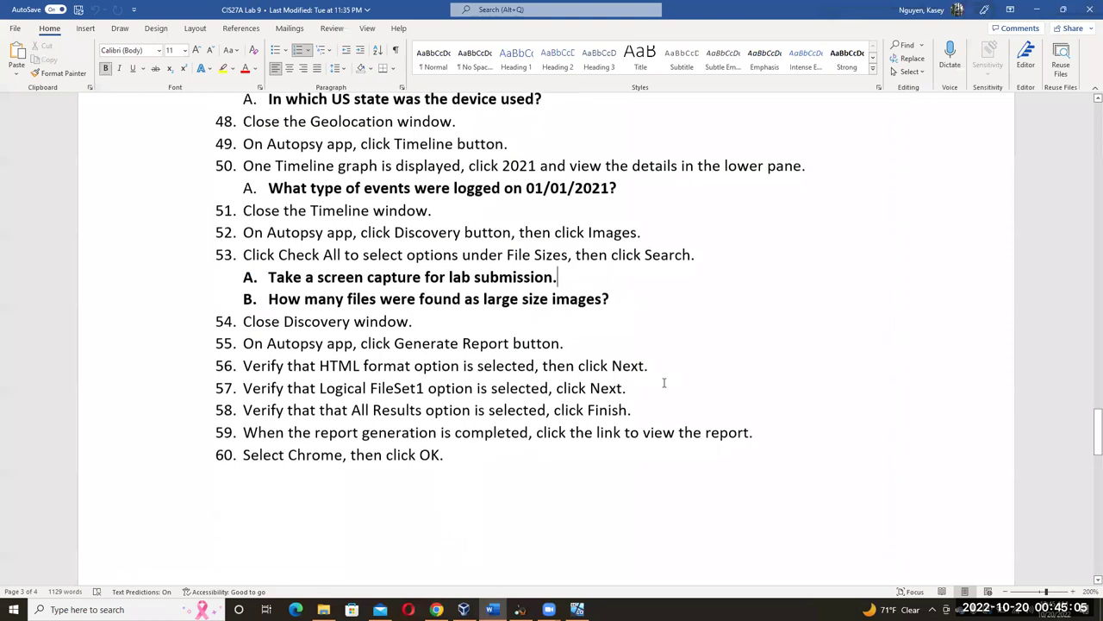
scroll(663, 383, down, 3)
scroll(663, 384, up, 1)
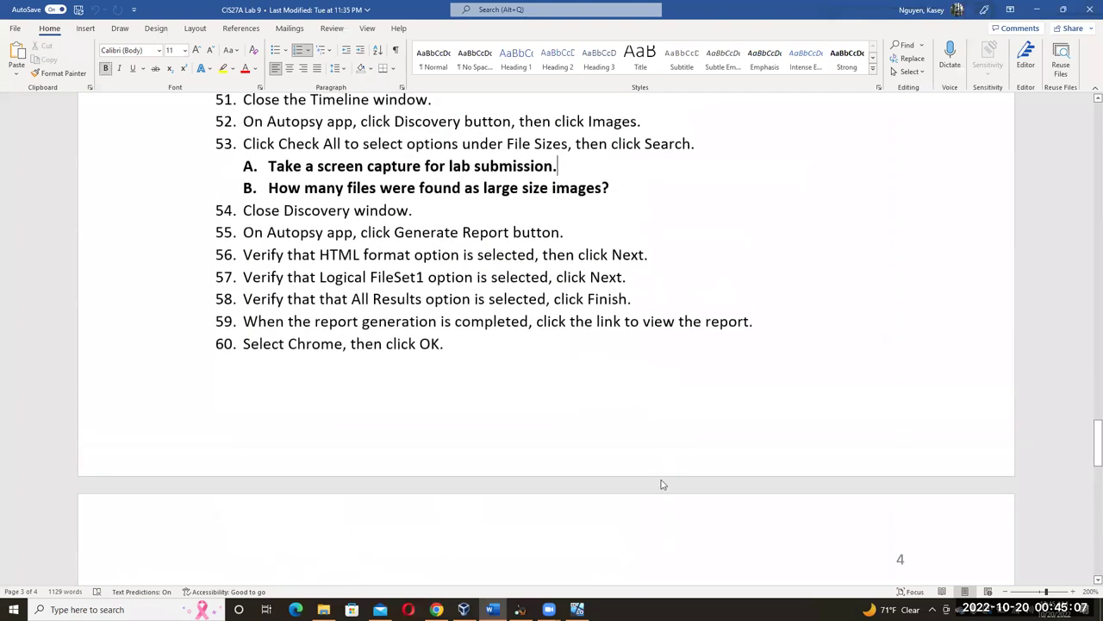
scroll(661, 487, down, 2)
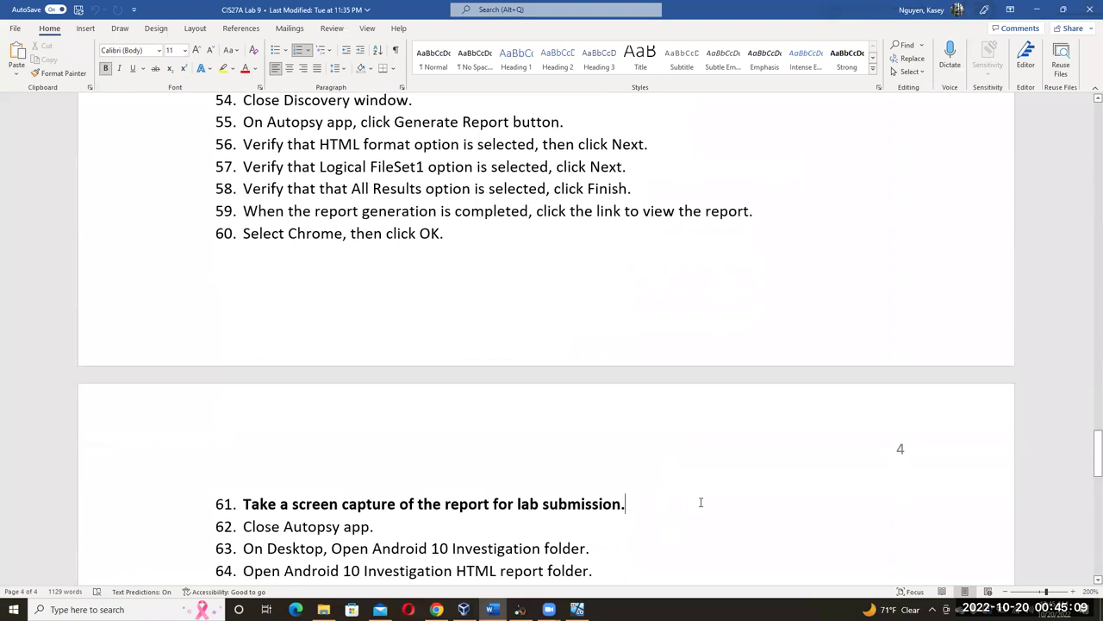
scroll(700, 501, down, 2)
scroll(700, 502, down, 1)
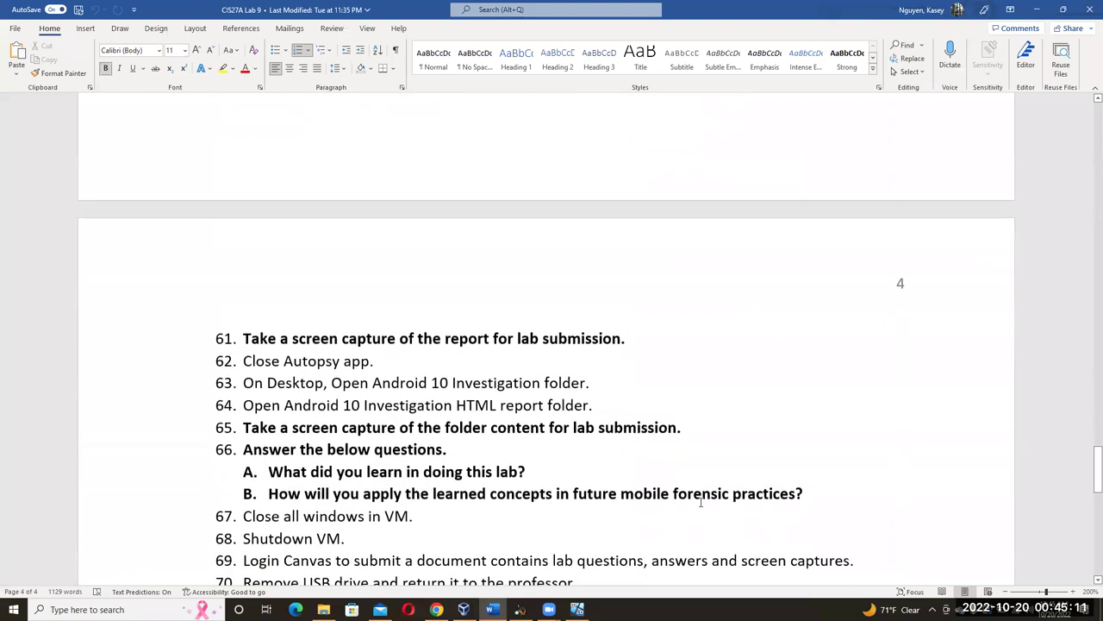
scroll(701, 502, down, 2)
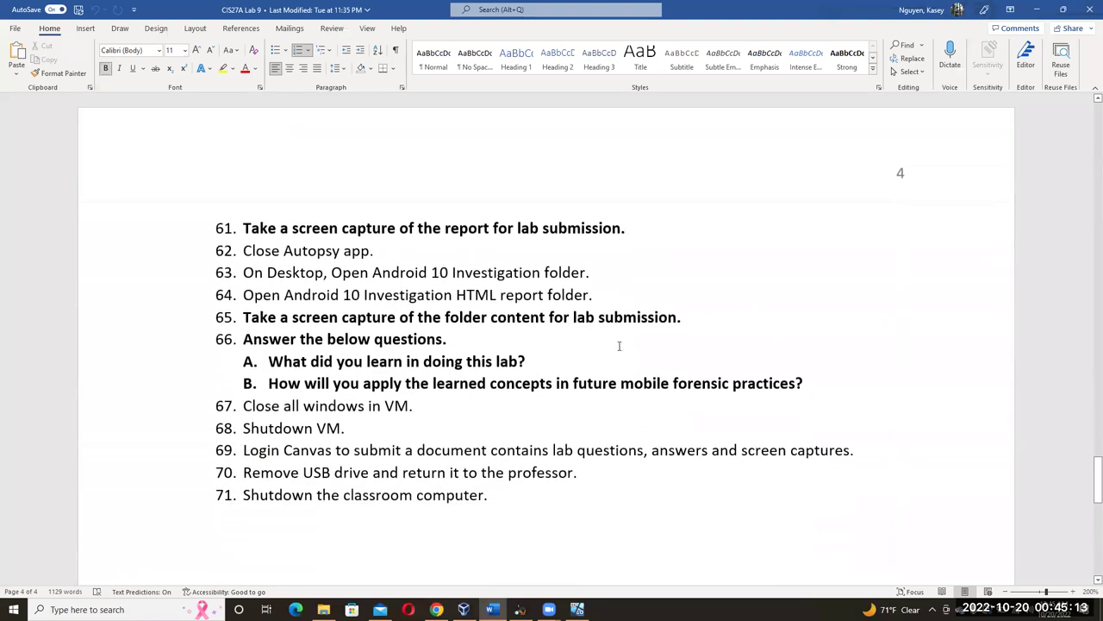
Review item 66, highlighting question A on what was learned and question B's opening words about applying the learned concepts.
click(606, 315)
drag(271, 357, 862, 369)
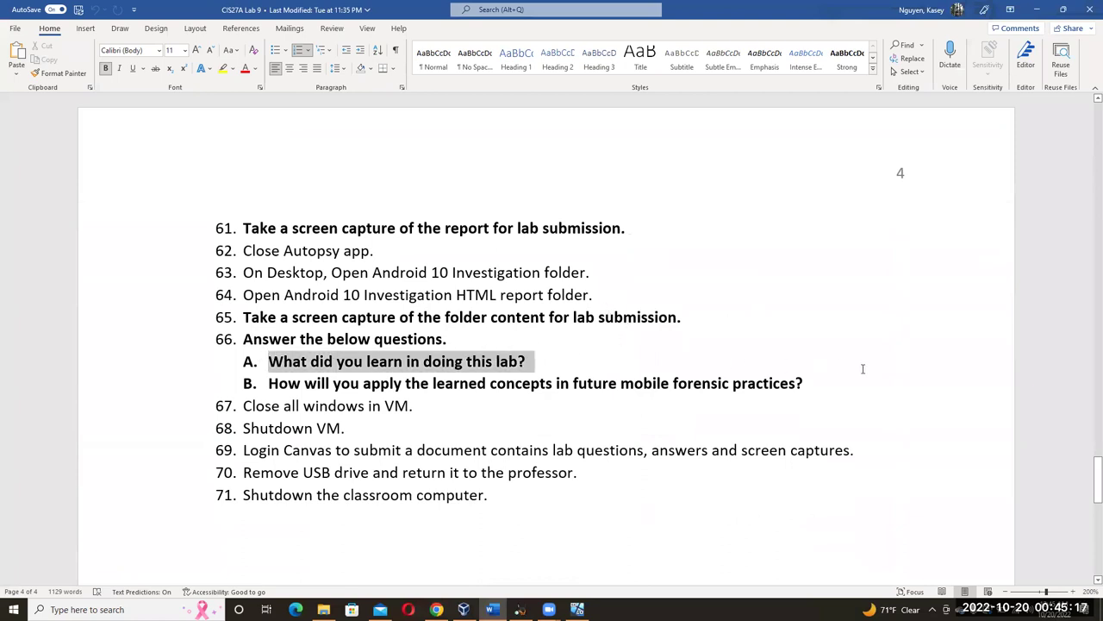
click(552, 362)
drag(269, 382, 555, 385)
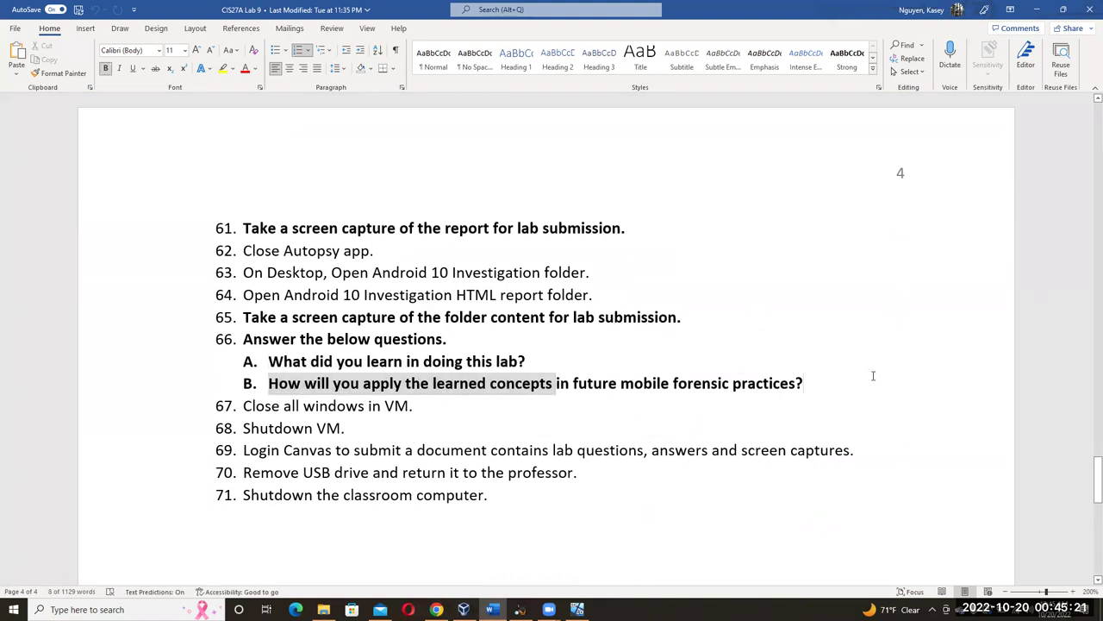
key(End)
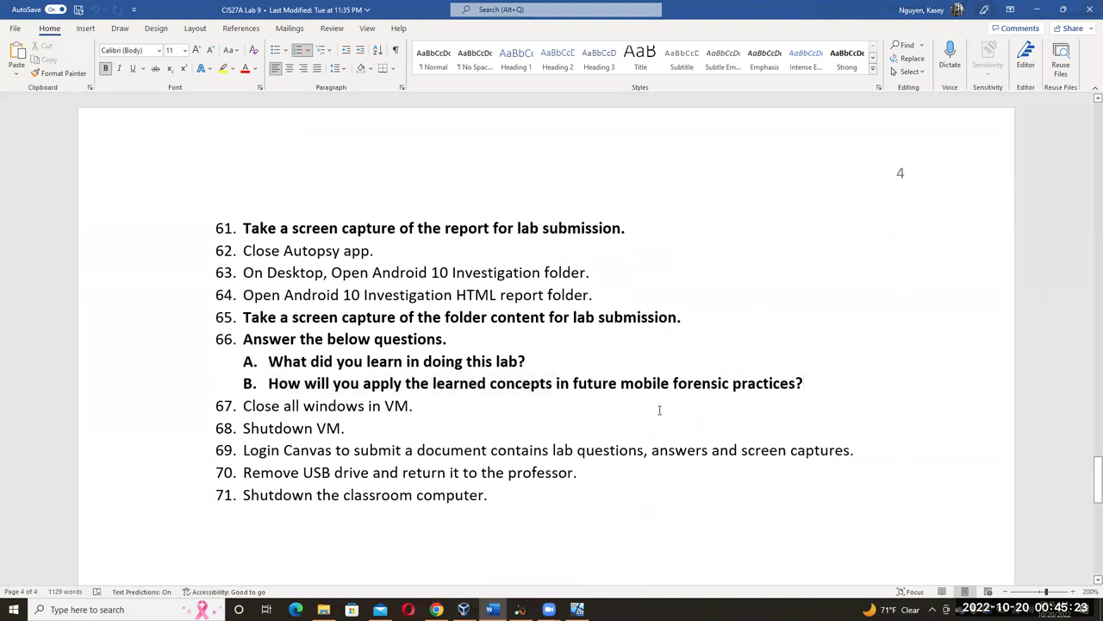